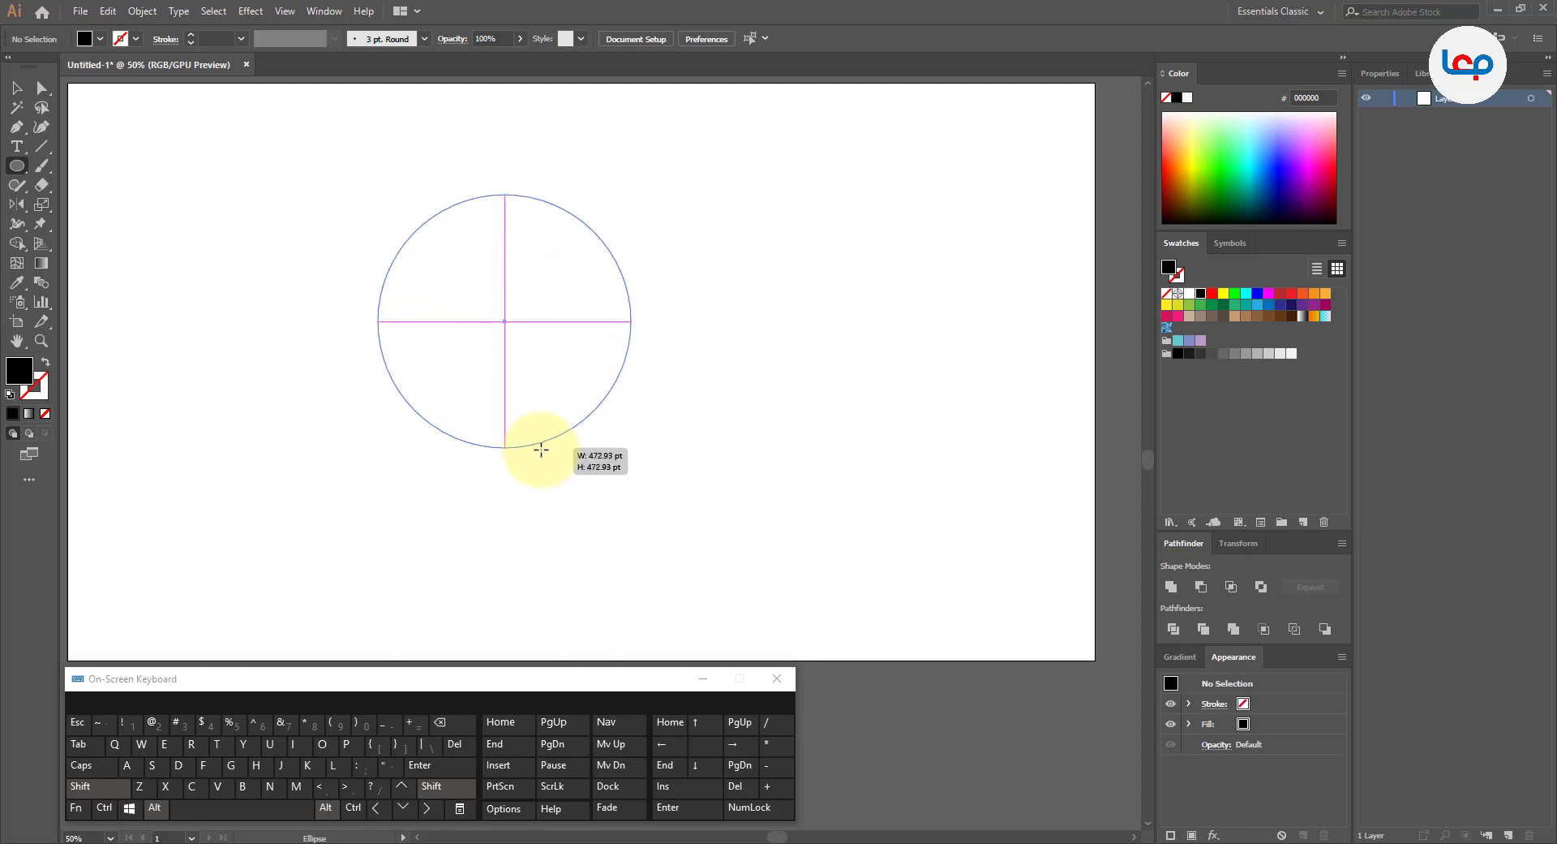
# Draw a circle about 485 pt in diameter on the artboard and give it a black stroke with no fill.
pyautogui.moveTo(541, 449); pyautogui.dragTo(542, 456)
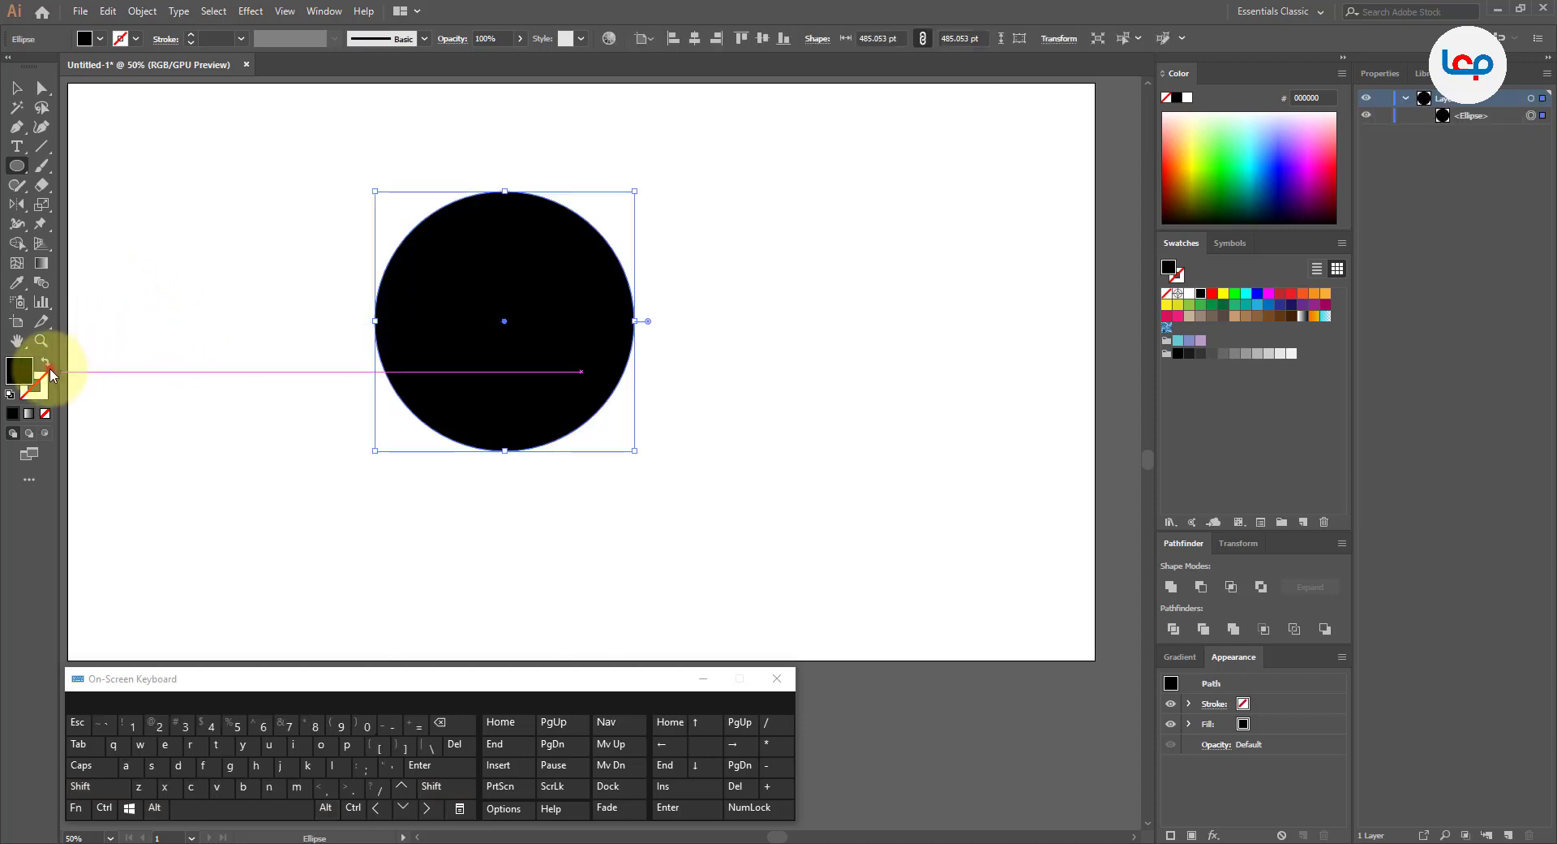
pyautogui.click(48, 365)
pyautogui.click(17, 87)
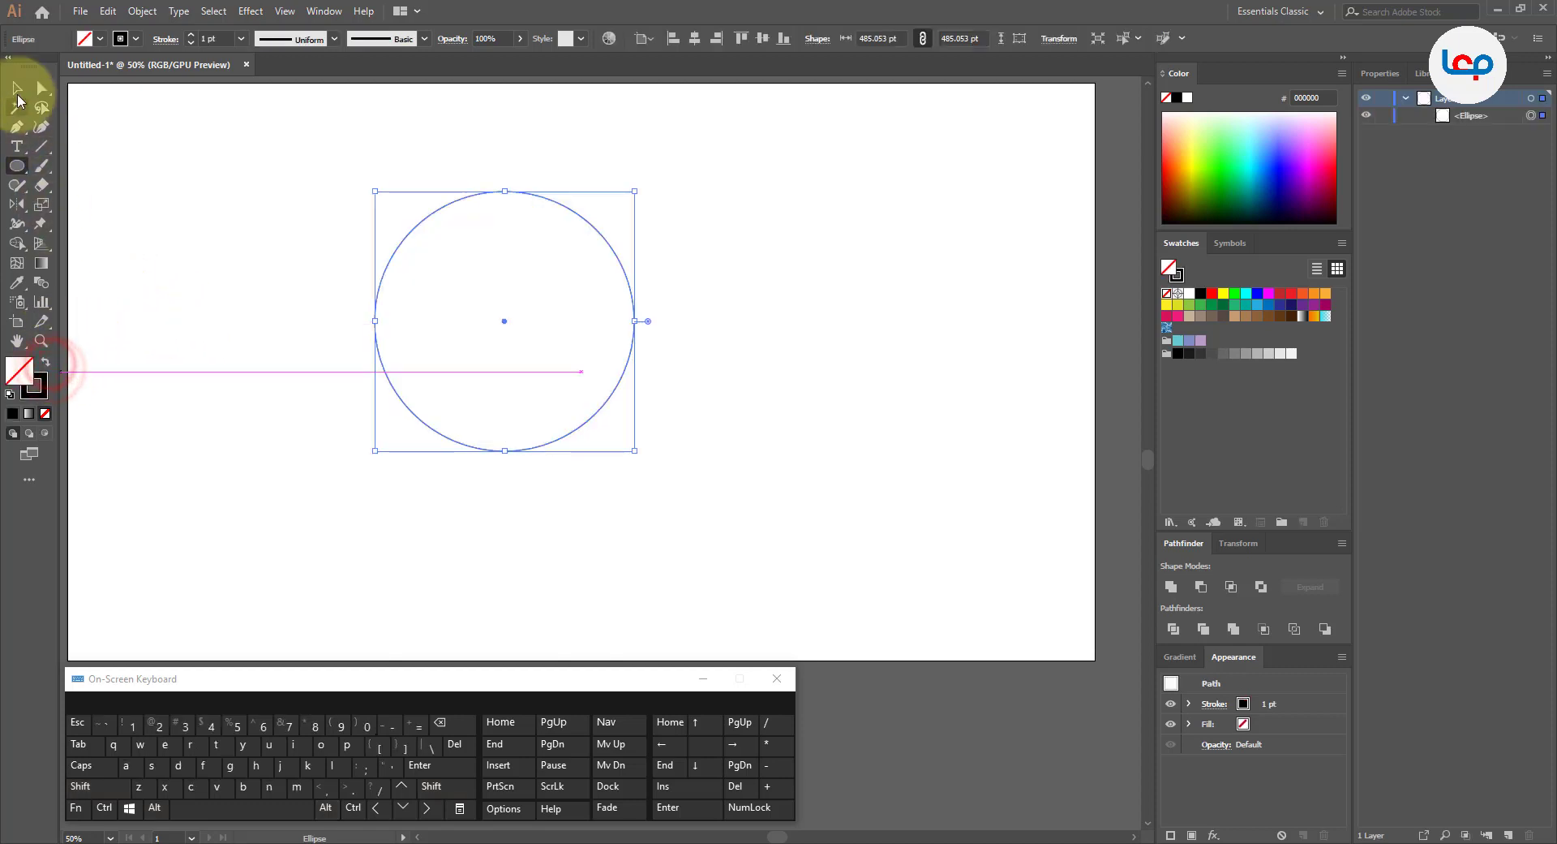
# Set the circle's stroke weight to 115 pt and move the circle up to the artboard's upper edge.
pyautogui.click(191, 36)
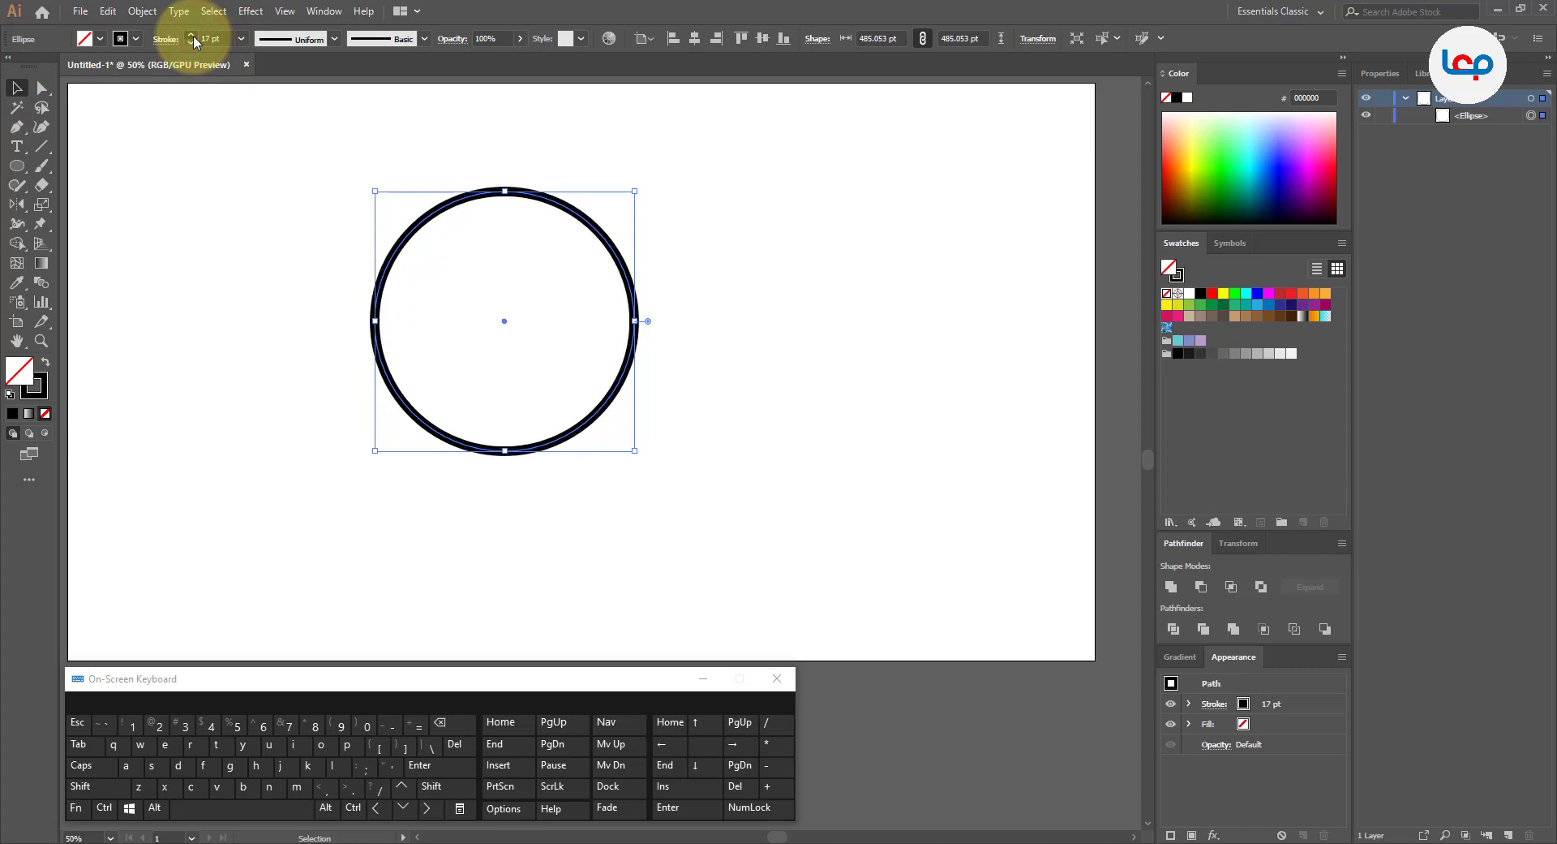
pyautogui.moveTo(192, 37); pyautogui.dragTo(193, 37)
pyautogui.moveTo(577, 217); pyautogui.dragTo(536, 135)
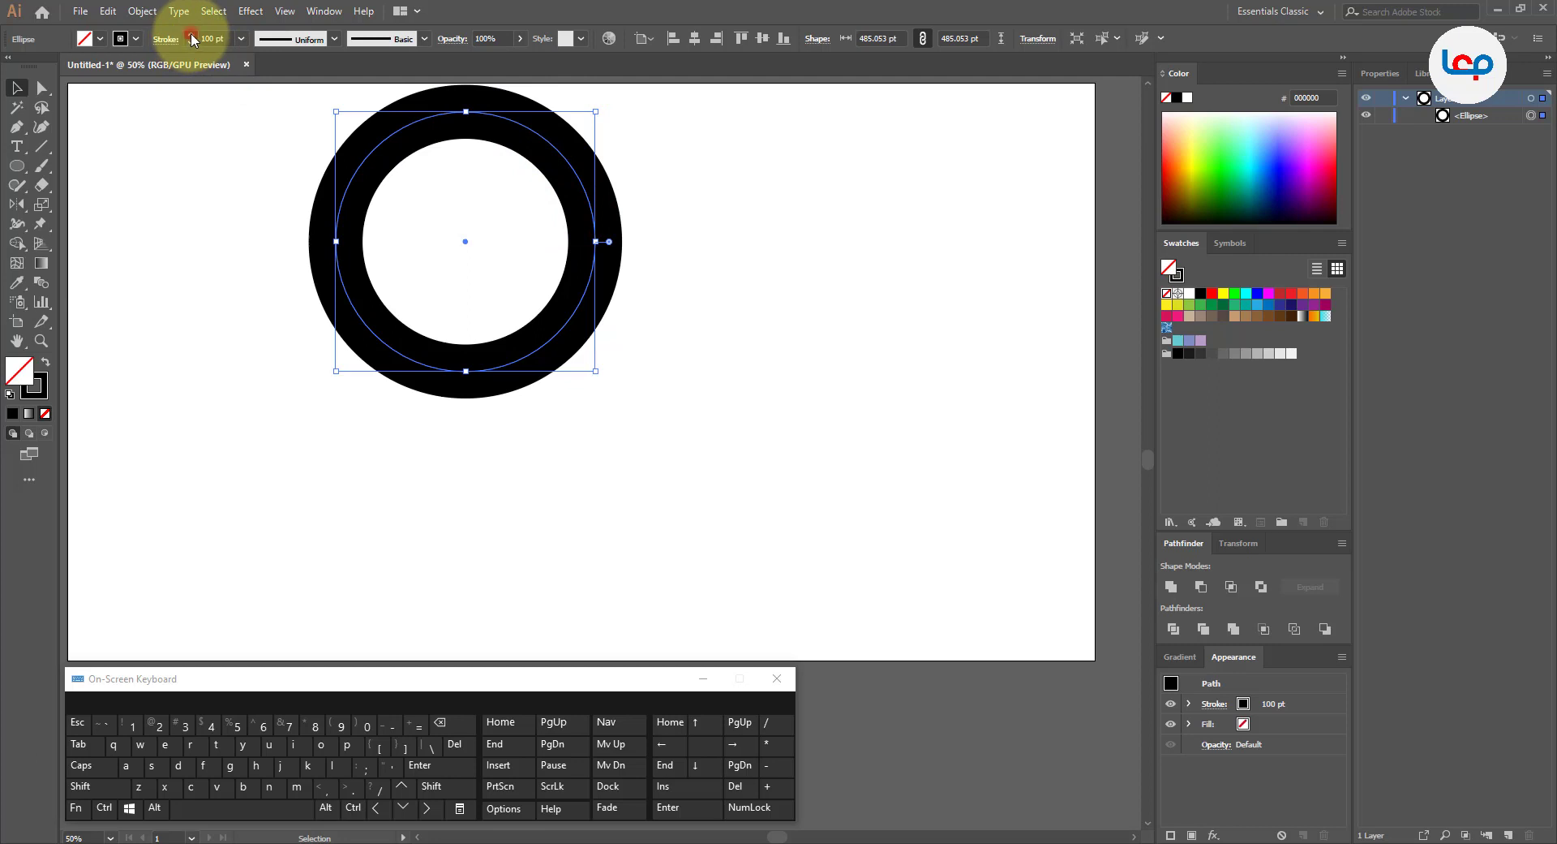
pyautogui.moveTo(193, 37); pyautogui.dragTo(193, 36)
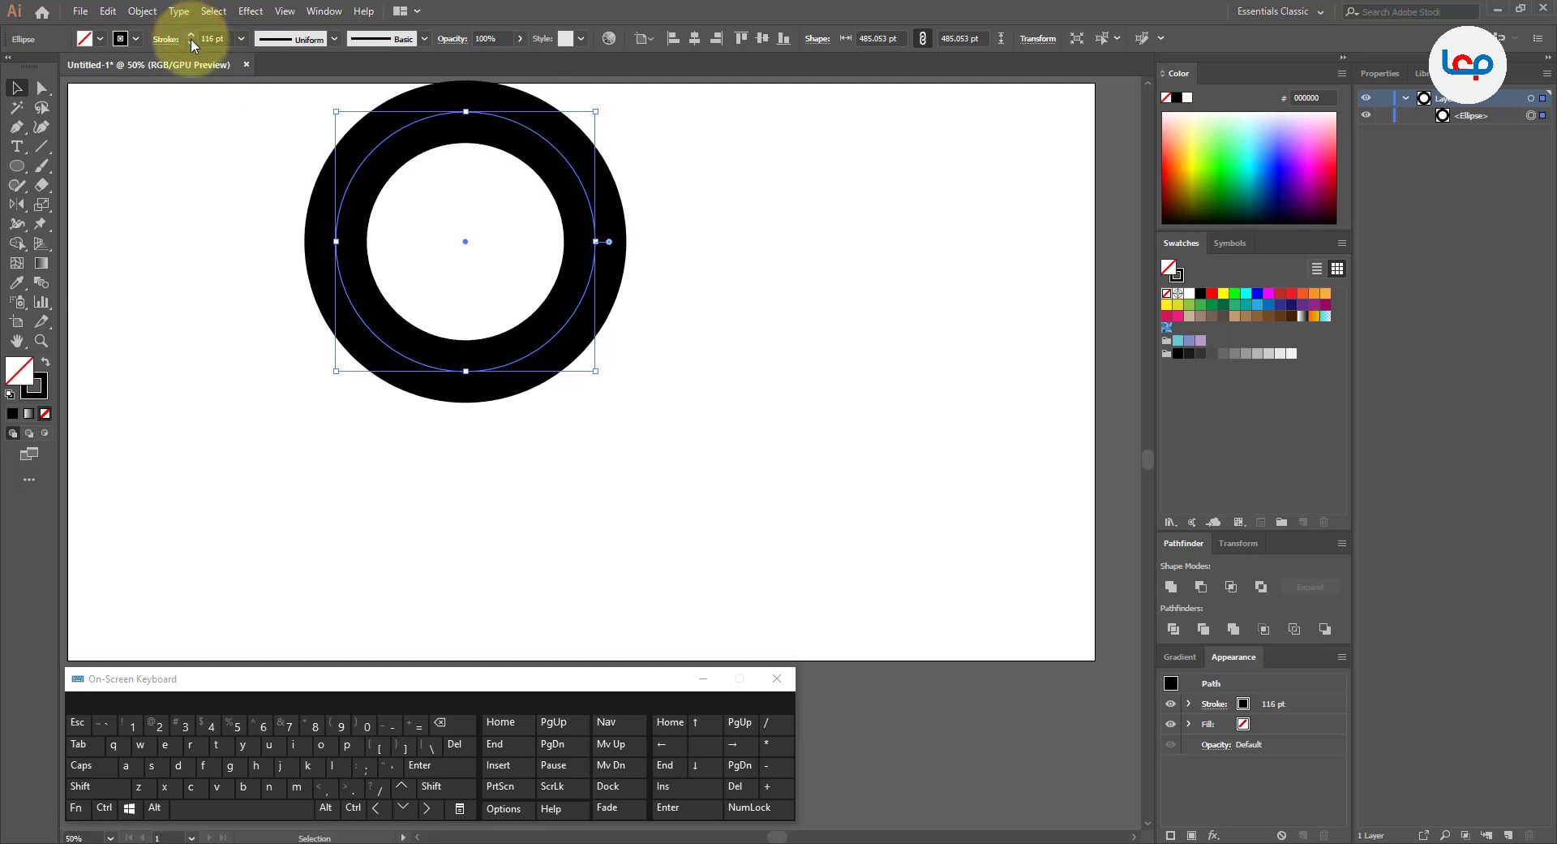
pyautogui.click(192, 42)
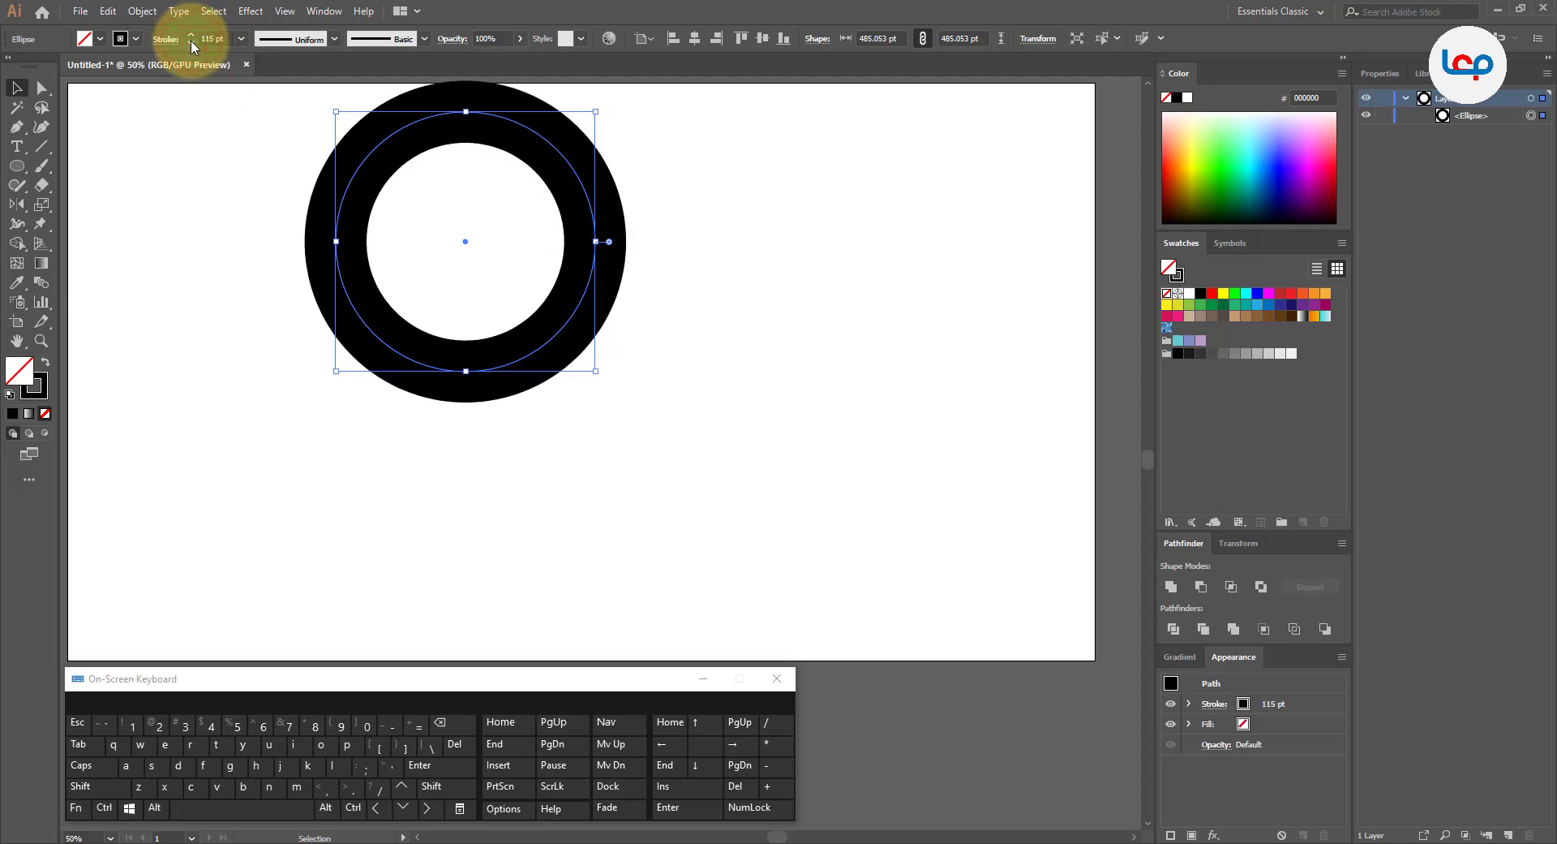
pyautogui.click(748, 191)
# Make two copies of the thick ring straight below it, evenly spaced so that all three rings overlap.
pyautogui.moveTo(584, 189); pyautogui.dragTo(593, 325)
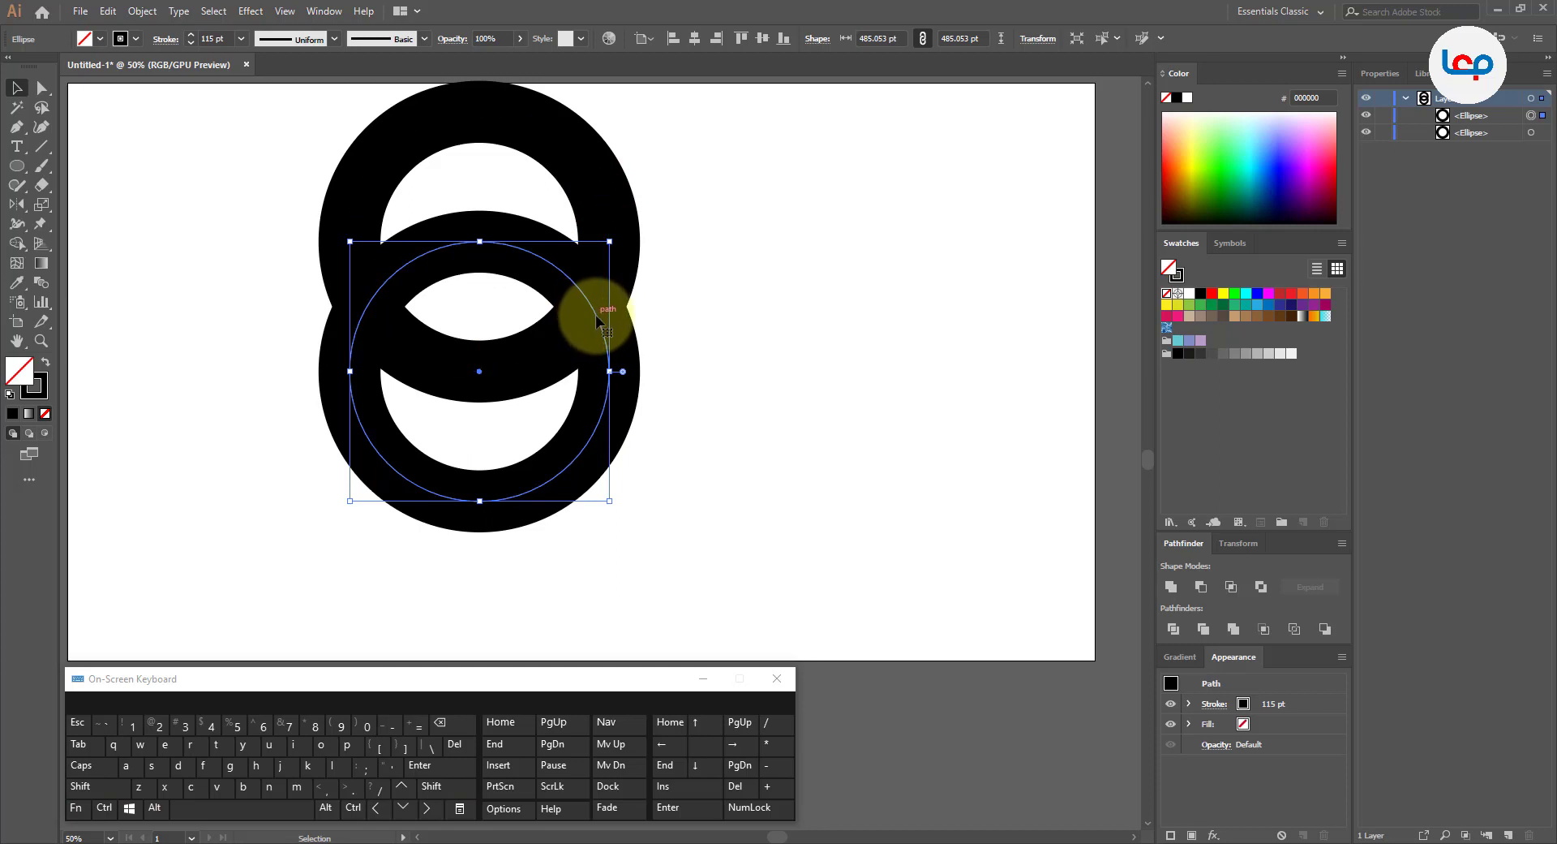
pyautogui.moveTo(596, 310); pyautogui.dragTo(593, 276)
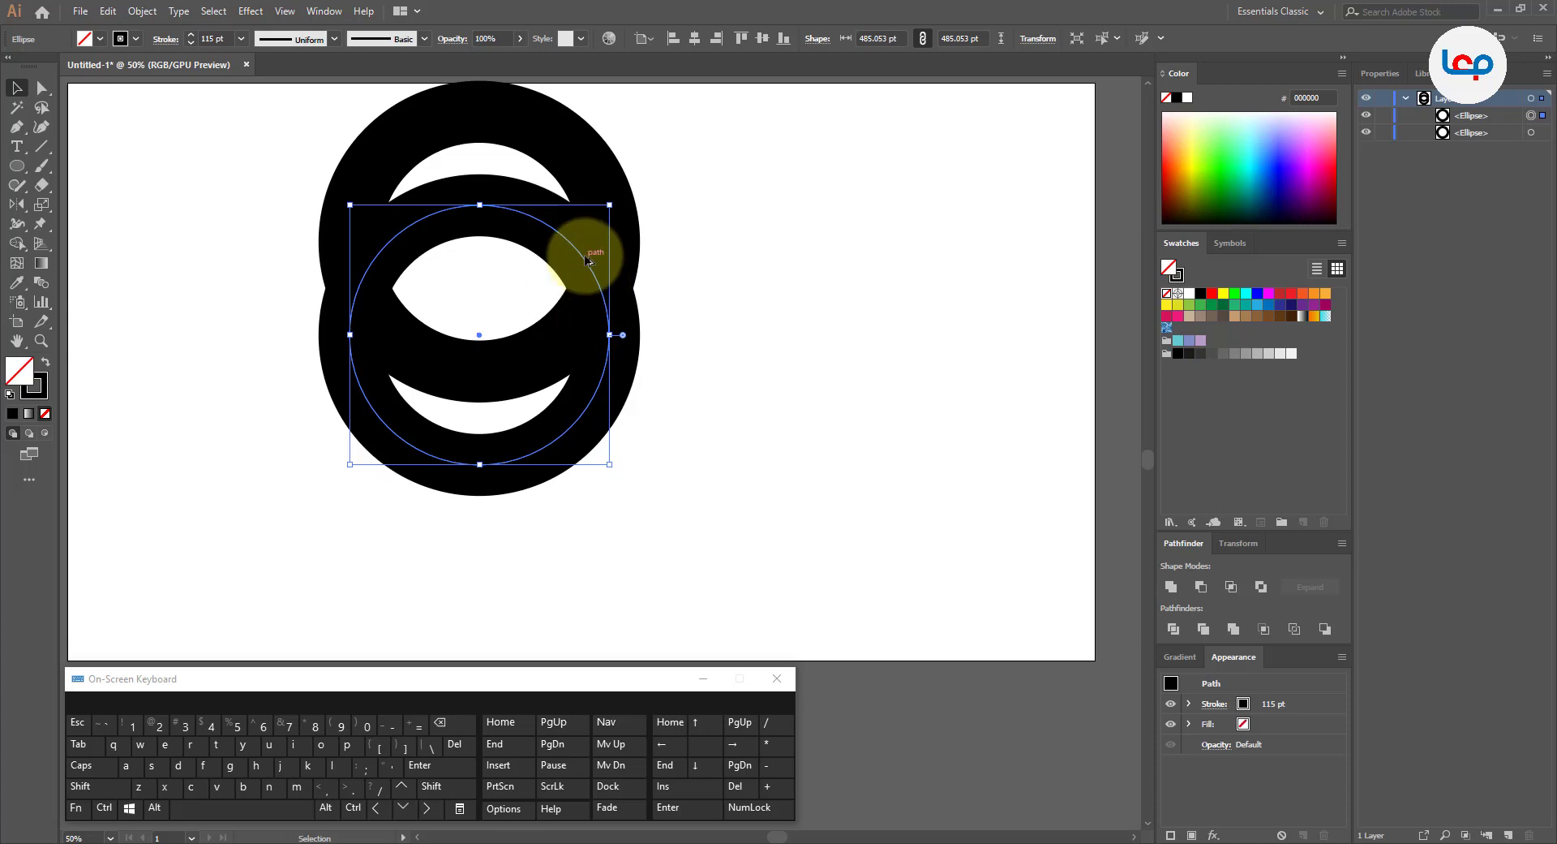
pyautogui.moveTo(589, 263); pyautogui.dragTo(590, 355)
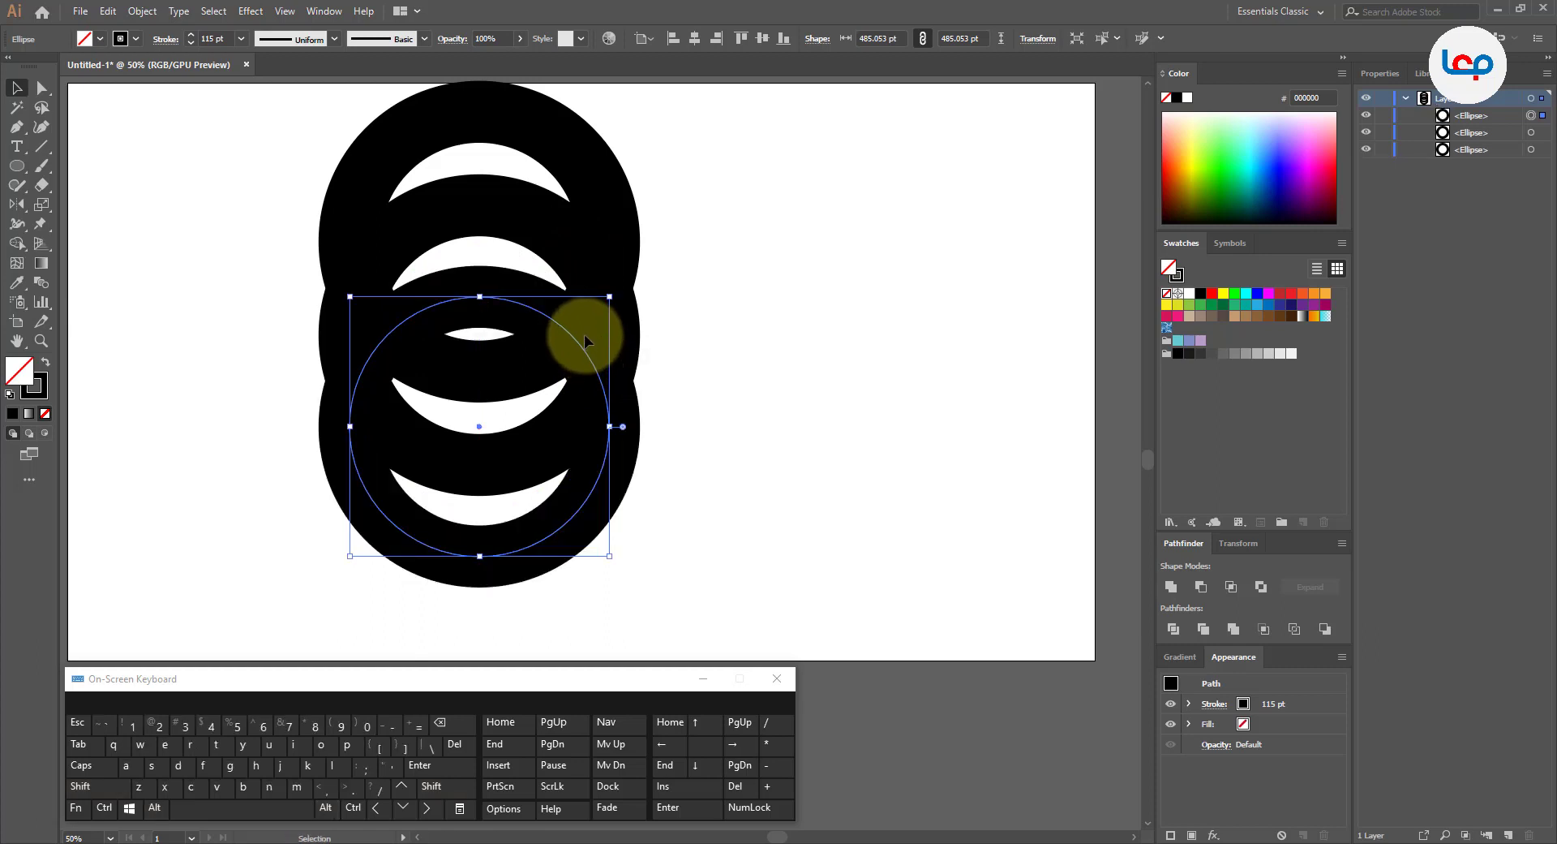
pyautogui.click(687, 333)
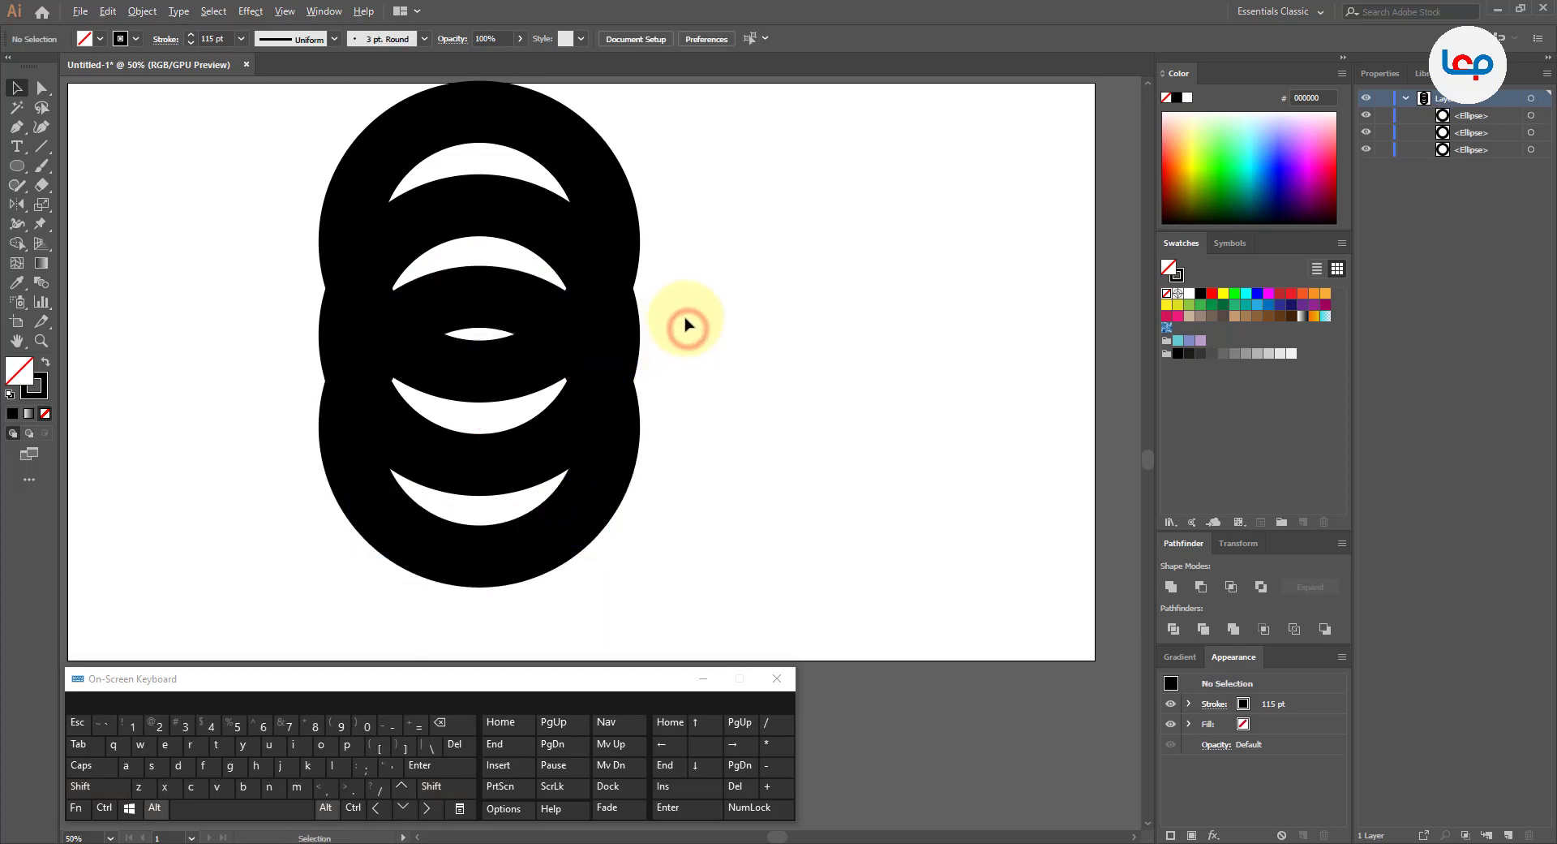
# Expand the three overlapping rings from strokes into filled shapes.
pyautogui.scroll(-1, 683, 320)
pyautogui.scroll(1, 654, 258)
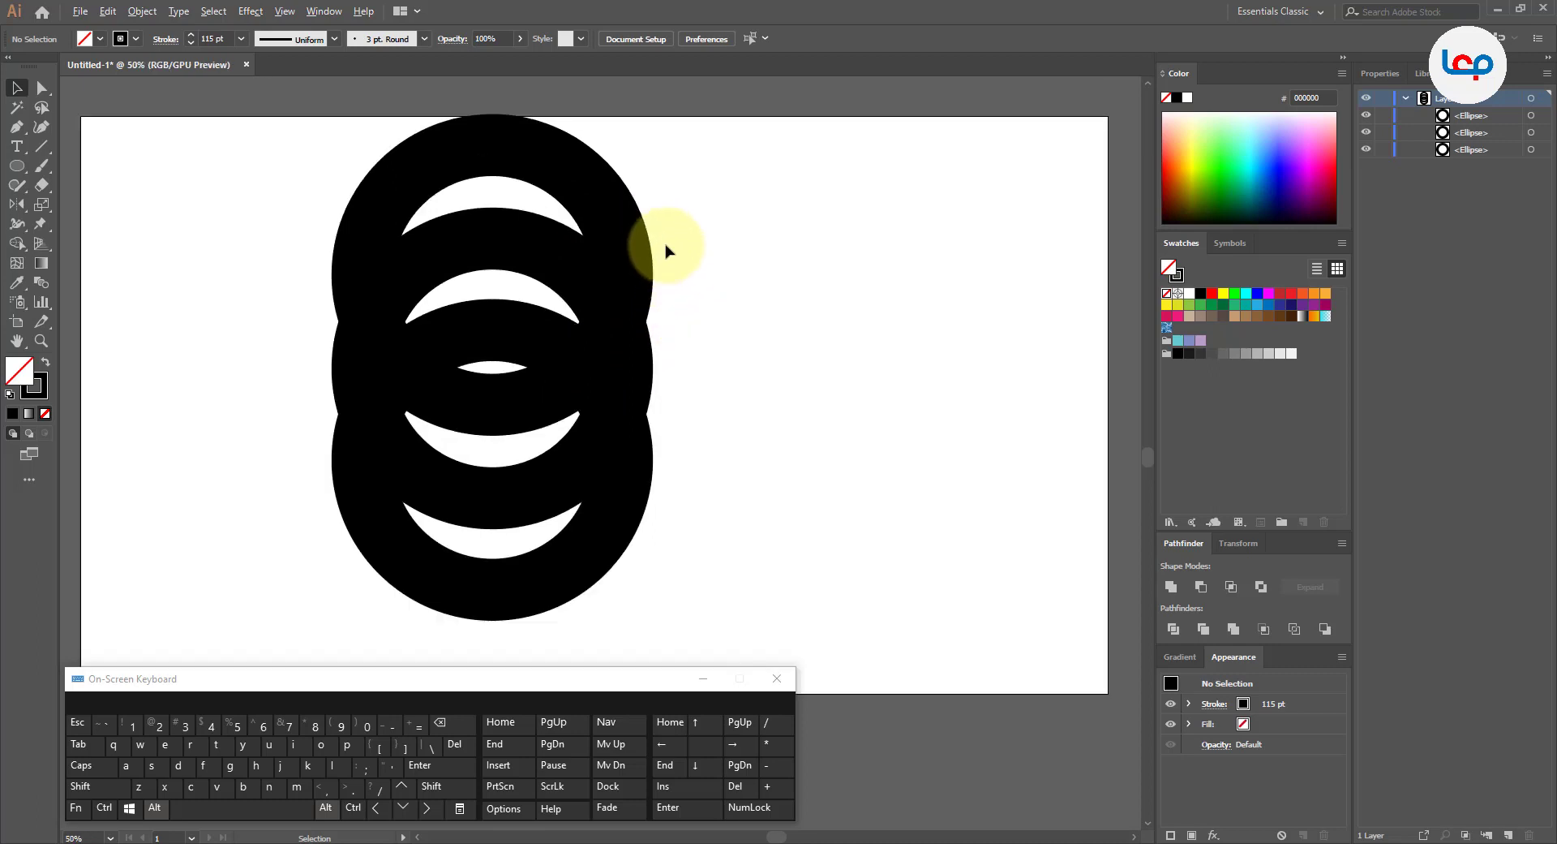
pyautogui.moveTo(733, 192); pyautogui.dragTo(657, 389)
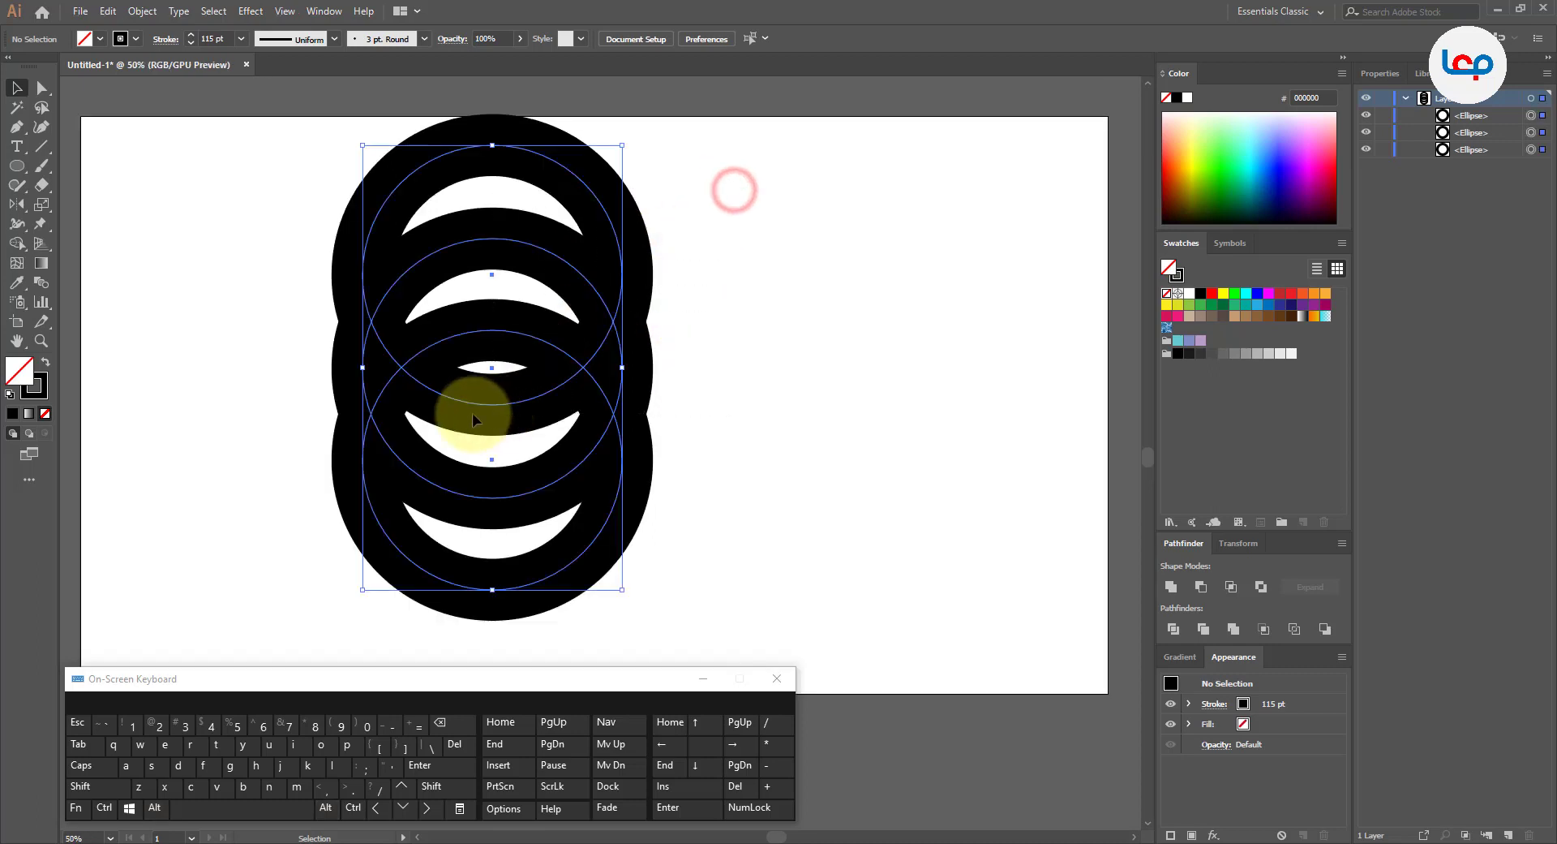
pyautogui.rightClick(613, 284)
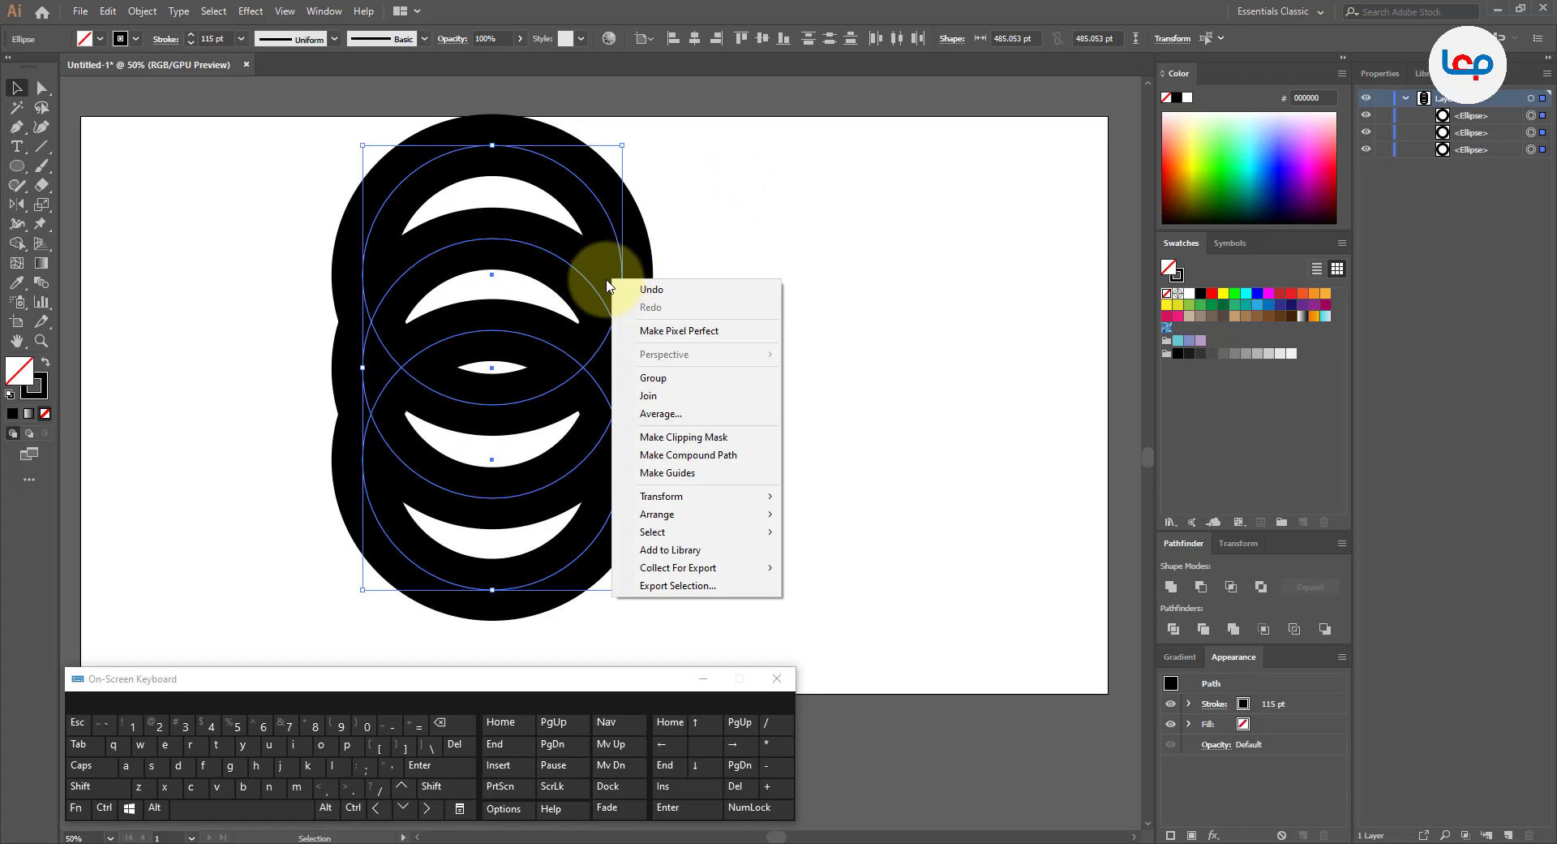
pyautogui.click(142, 10)
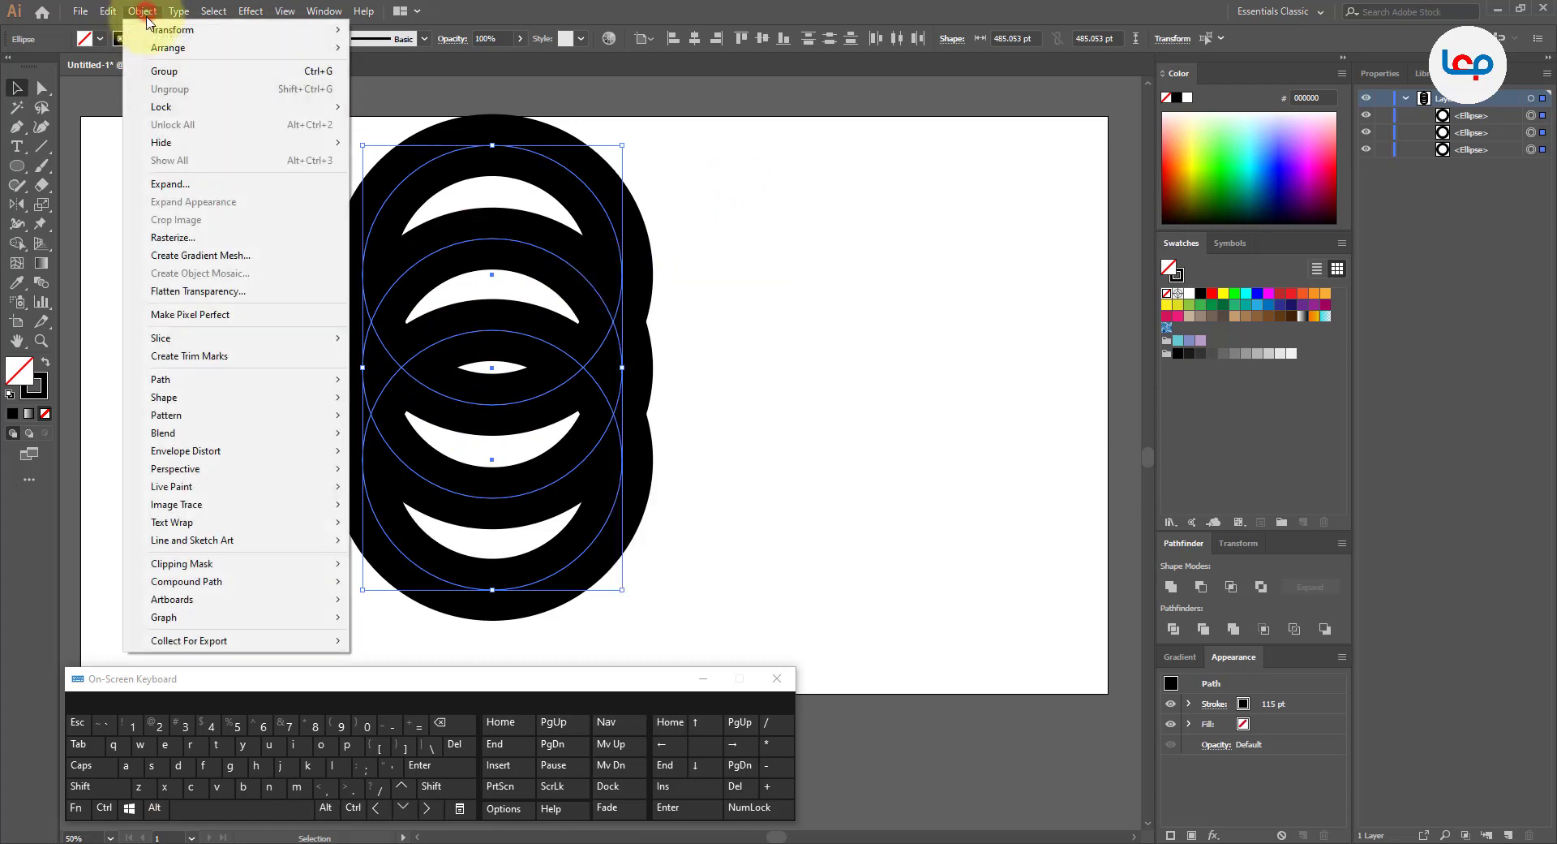
pyautogui.click(185, 191)
pyautogui.click(744, 521)
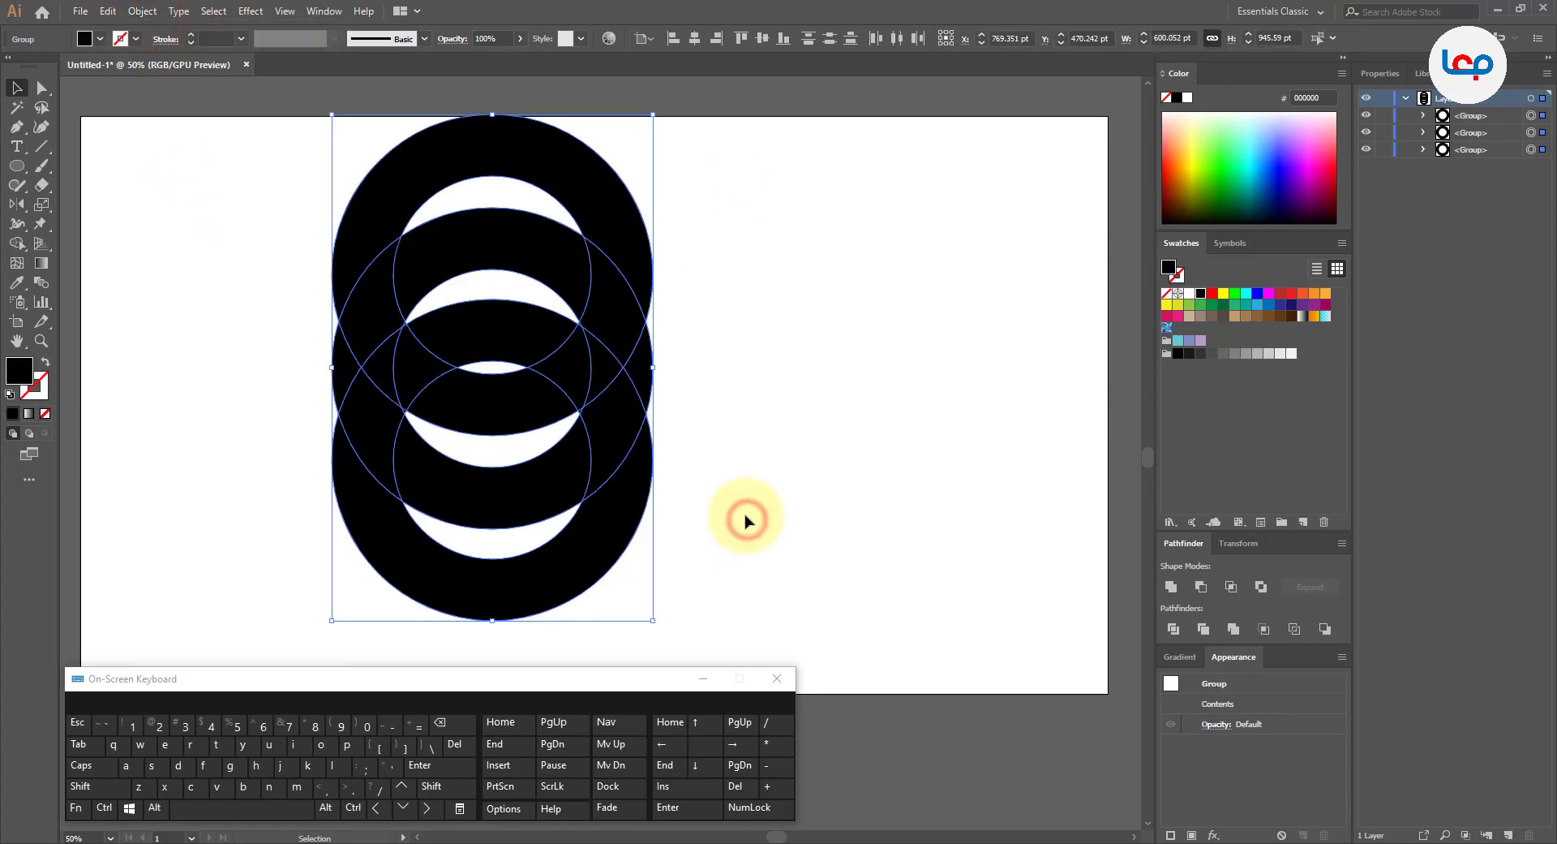
pyautogui.click(718, 462)
# Place a copy of the middle ring in the empty area to the right of the stack.
pyautogui.click(600, 309)
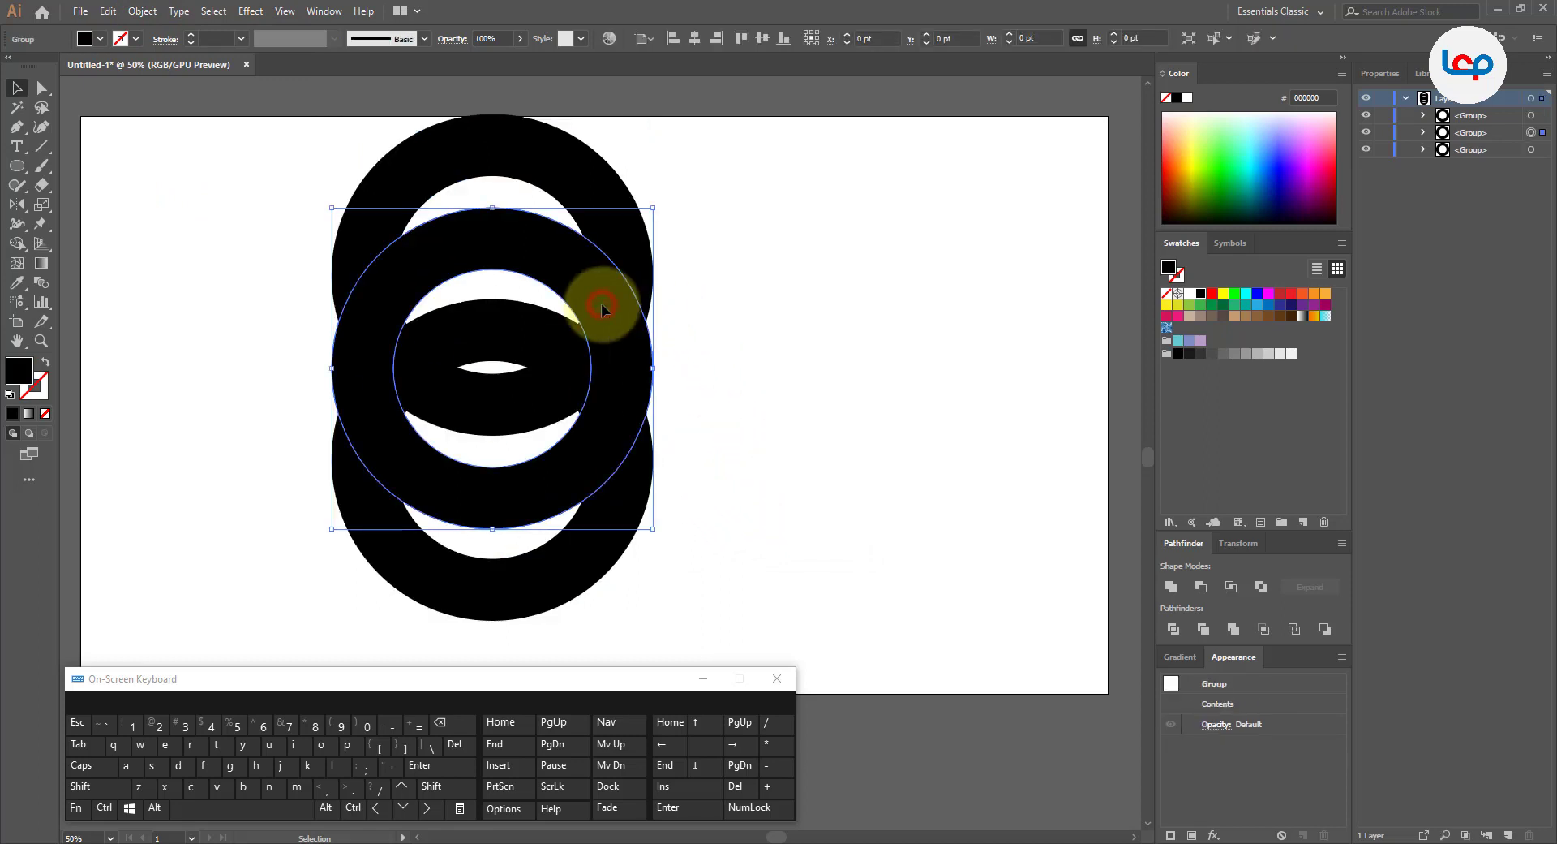
pyautogui.click(814, 272)
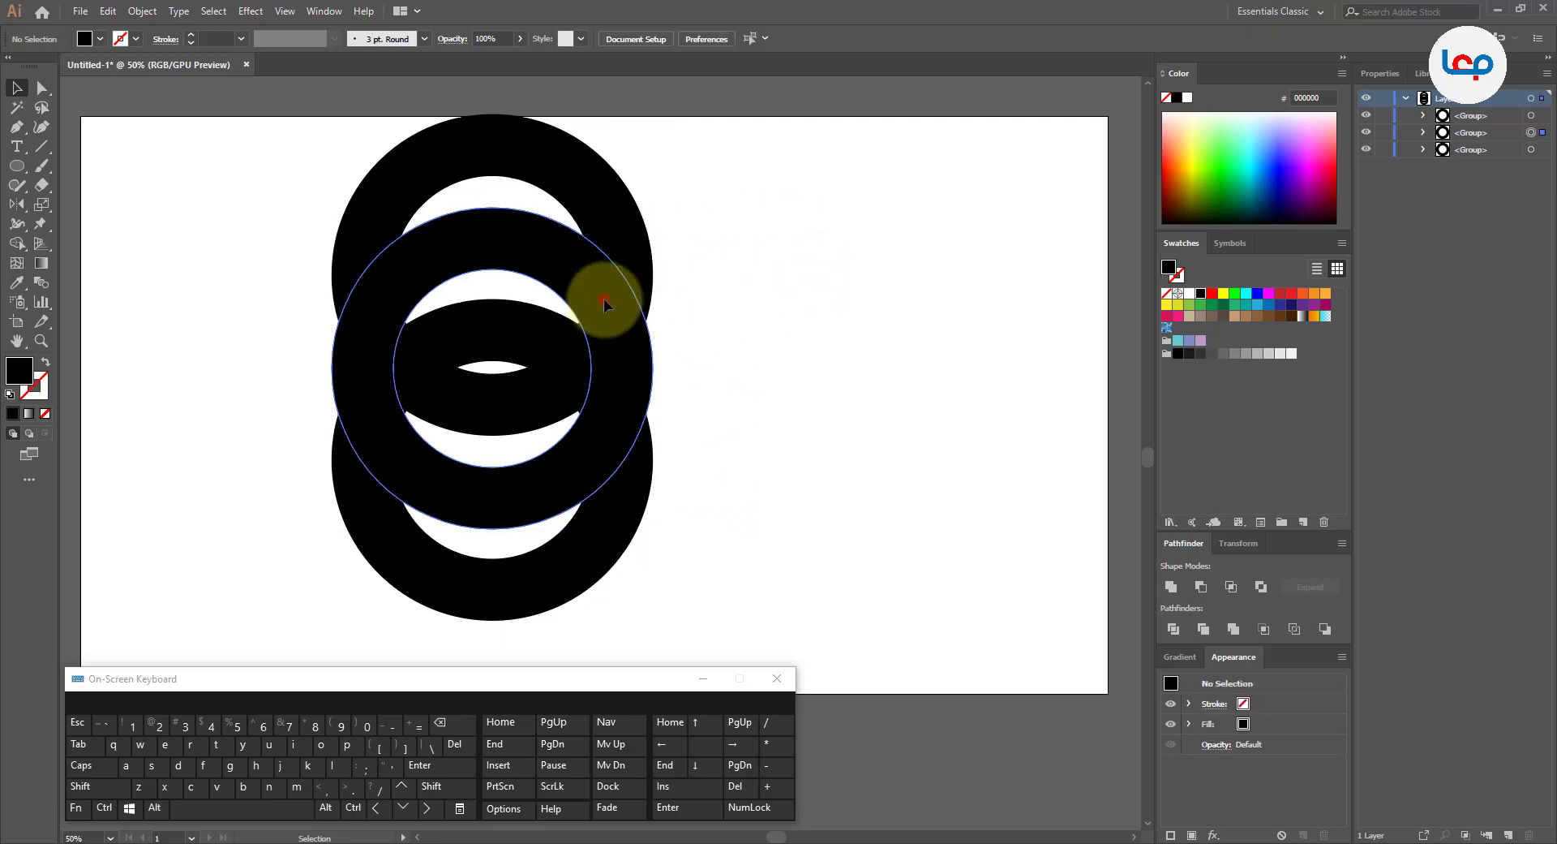
pyautogui.moveTo(592, 301); pyautogui.dragTo(1015, 289)
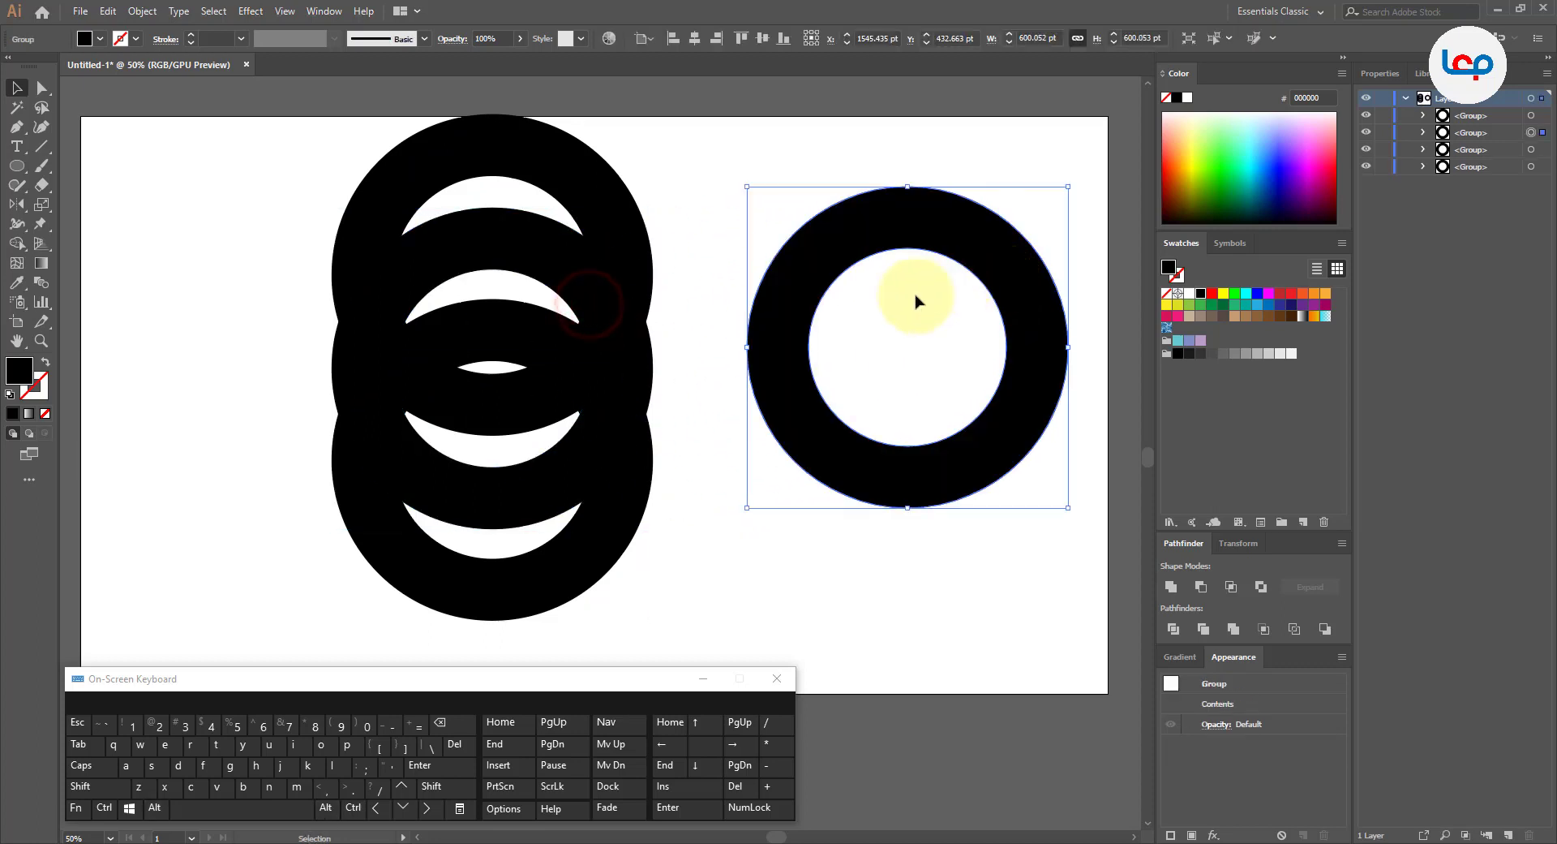
pyautogui.click(689, 248)
# Remove the parts of the stacked rings that extend outside the uppermost ring's outer circle, using the Shape Builder.
pyautogui.moveTo(672, 207); pyautogui.dragTo(362, 487)
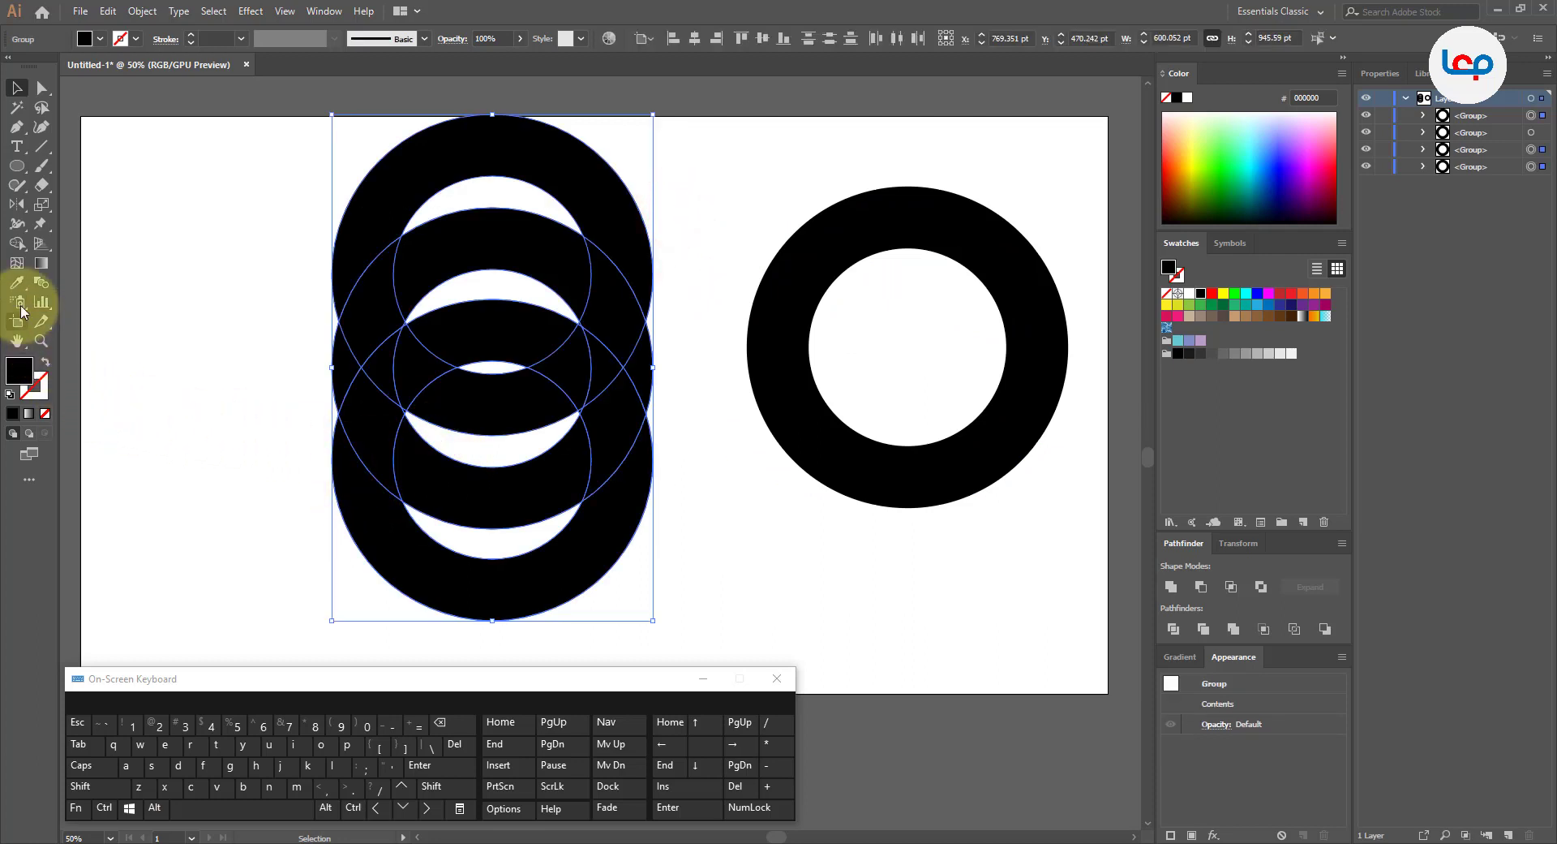
pyautogui.click(16, 242)
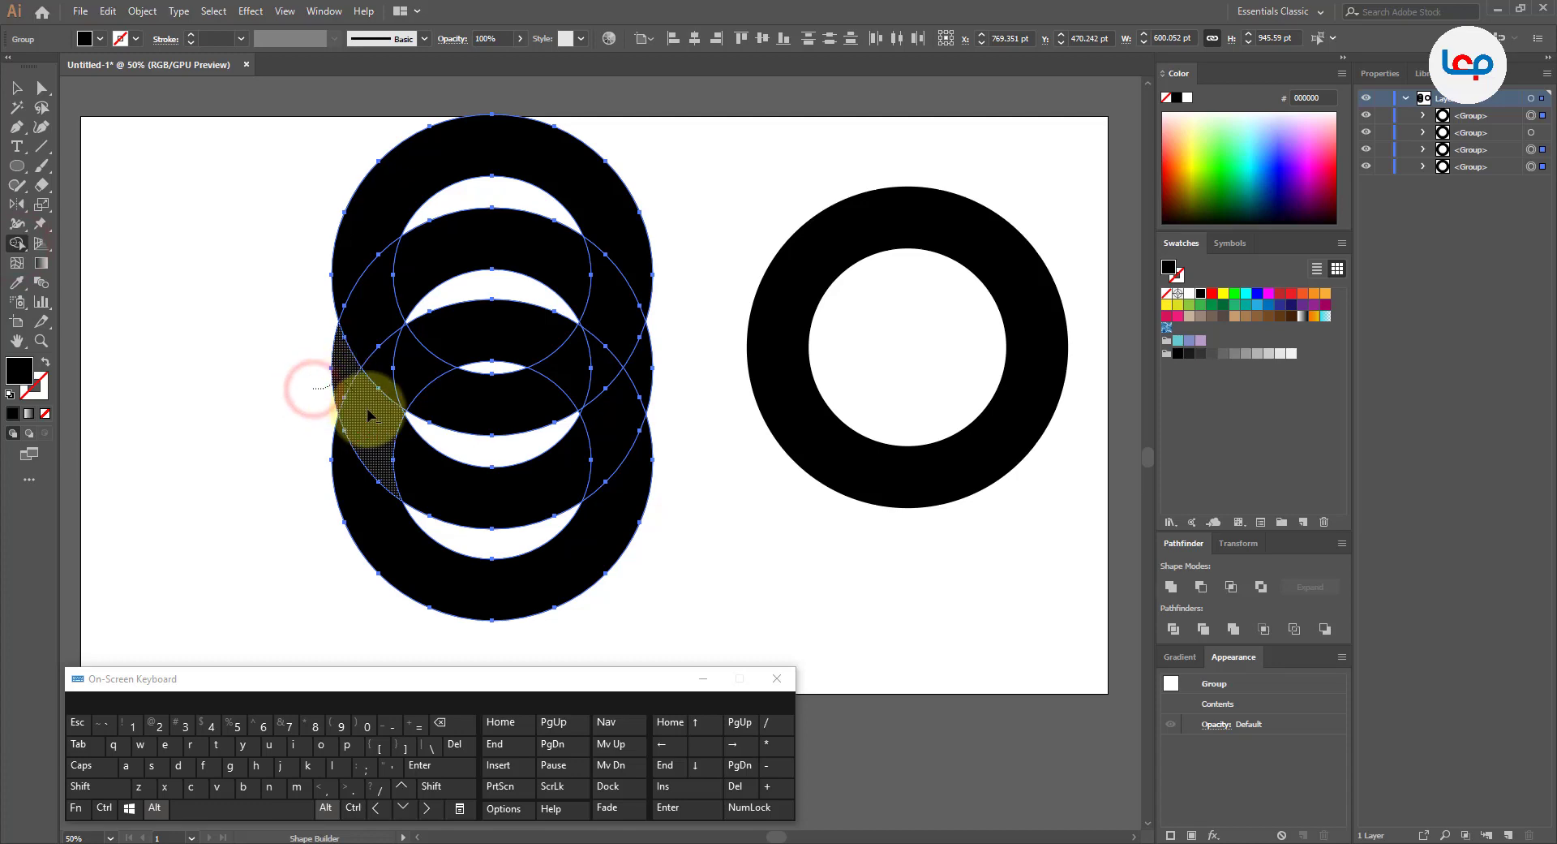
pyautogui.moveTo(367, 408)
pyautogui.mouseDown()
pyautogui.moveTo(409, 429)
pyautogui.moveTo(375, 535)
pyautogui.mouseUp()
pyautogui.moveTo(562, 498)
pyautogui.mouseDown()
pyautogui.moveTo(618, 463)
pyautogui.moveTo(648, 358)
pyautogui.mouseUp()
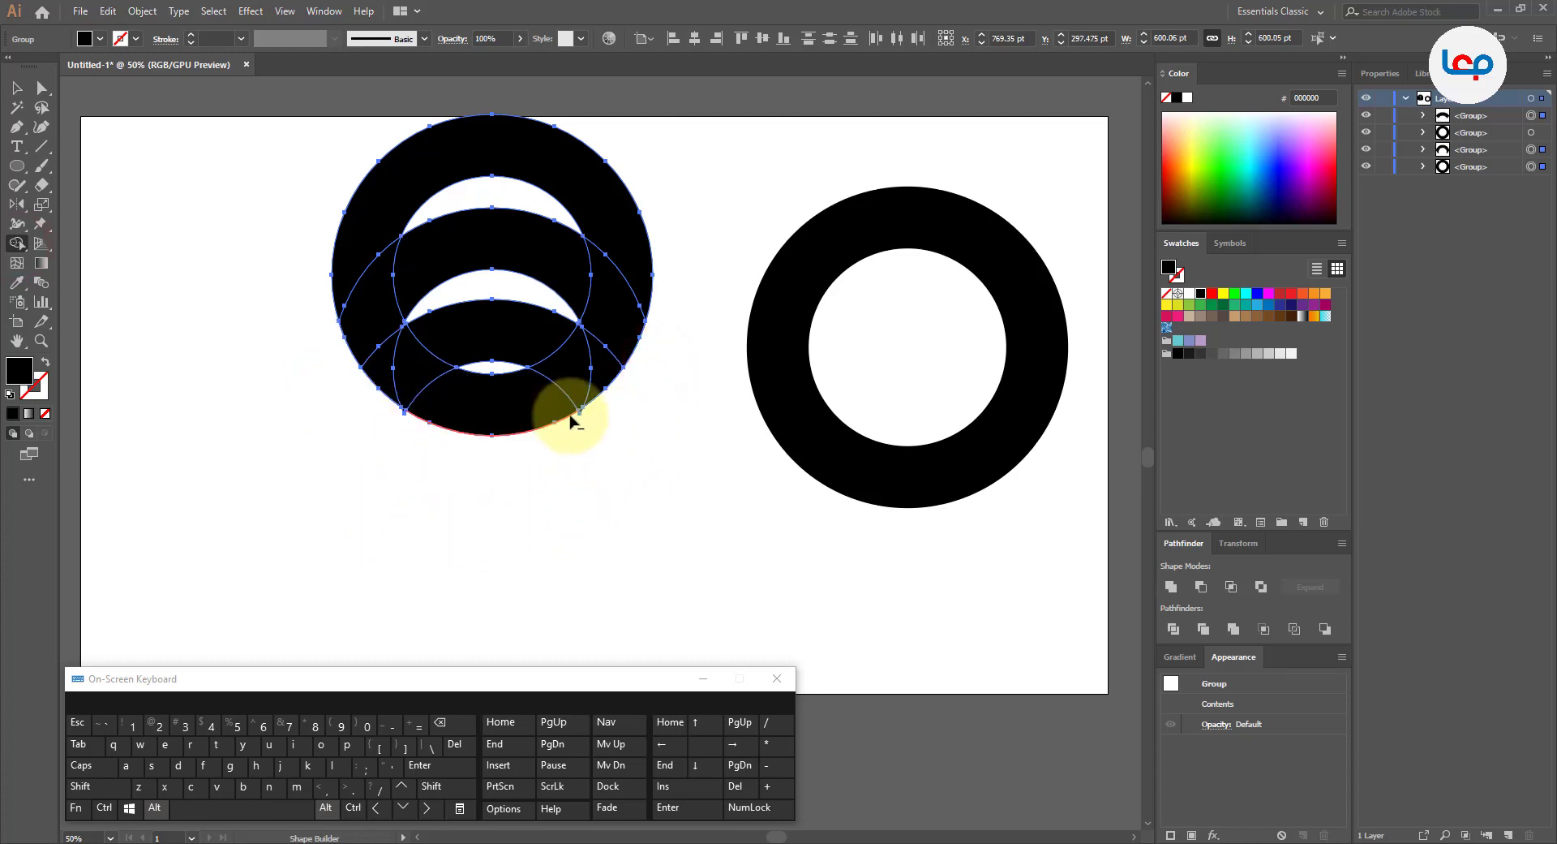
# Remove the small leftover piece and the lower central segment between the bottom band's ends with the Shape Builder.
pyautogui.scroll(3, 570, 419)
pyautogui.scroll(-3, 602, 412)
pyautogui.scroll(3, 410, 422)
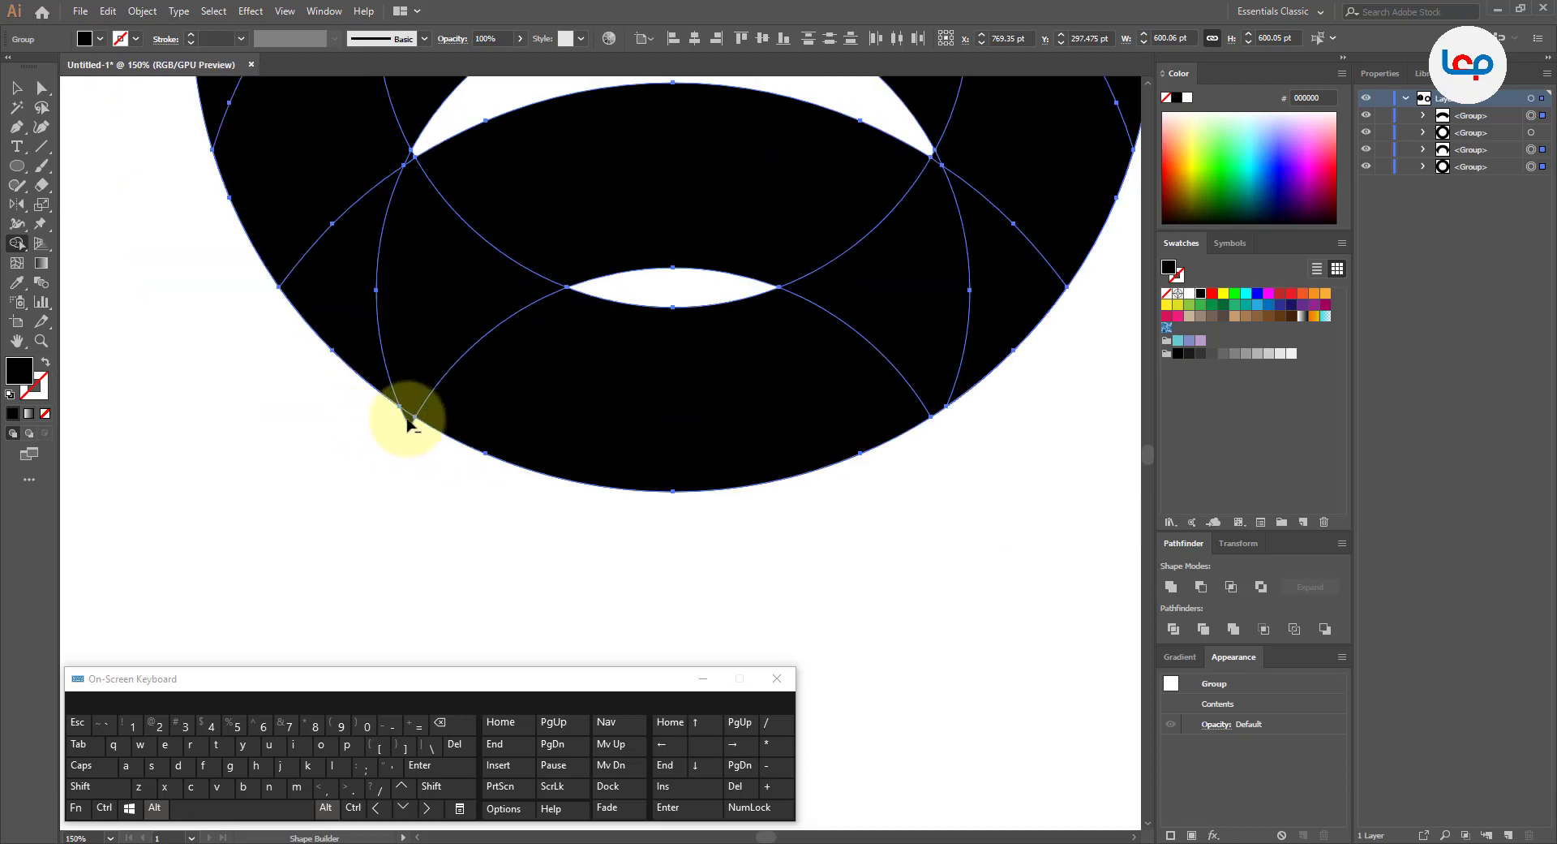
pyautogui.keyDown('alt'); pyautogui.click(412, 427); pyautogui.keyUp('alt')
pyautogui.scroll(-2, 592, 486)
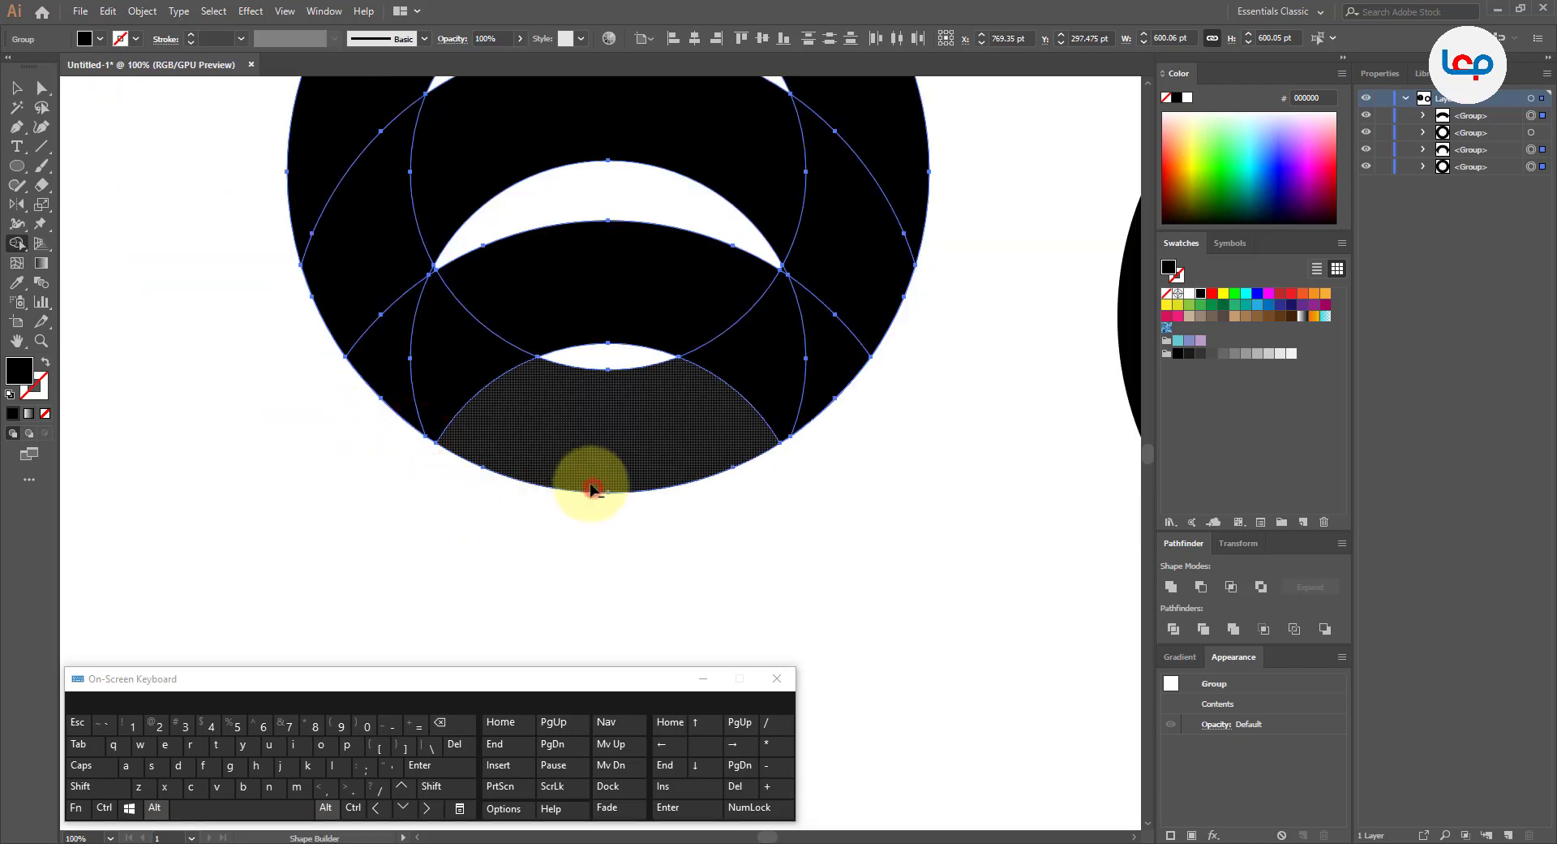
pyautogui.keyDown('alt'); pyautogui.click(592, 487); pyautogui.keyUp('alt')
# Merge the pieces of the middle band and of the bottom band into one continuous arc each with the Shape Builder.
pyautogui.scroll(-3, 525, 474)
pyautogui.scroll(2, 515, 337)
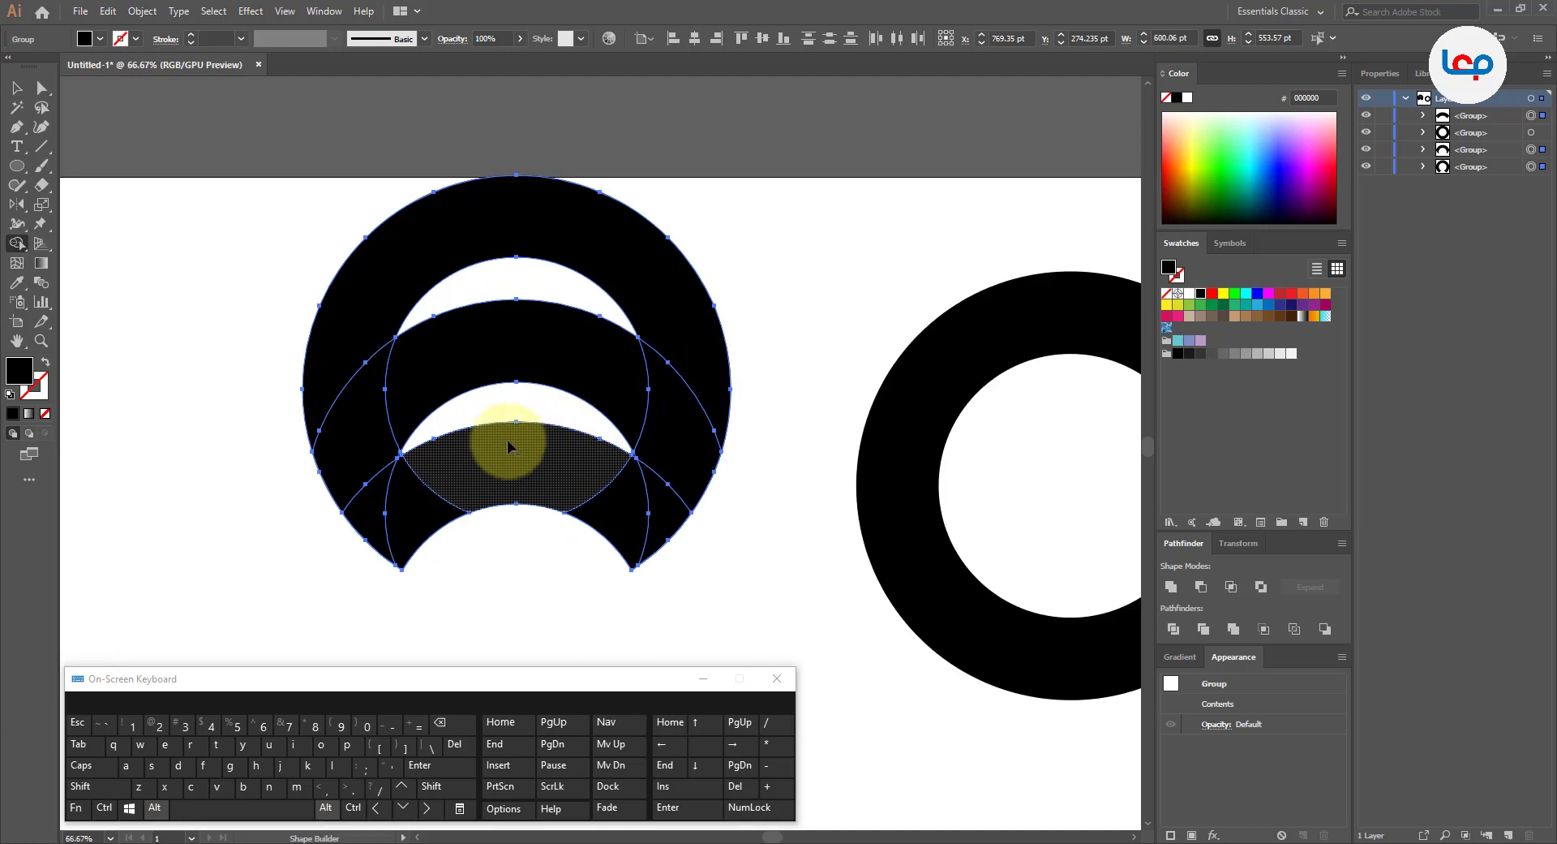
pyautogui.moveTo(348, 424); pyautogui.dragTo(503, 372)
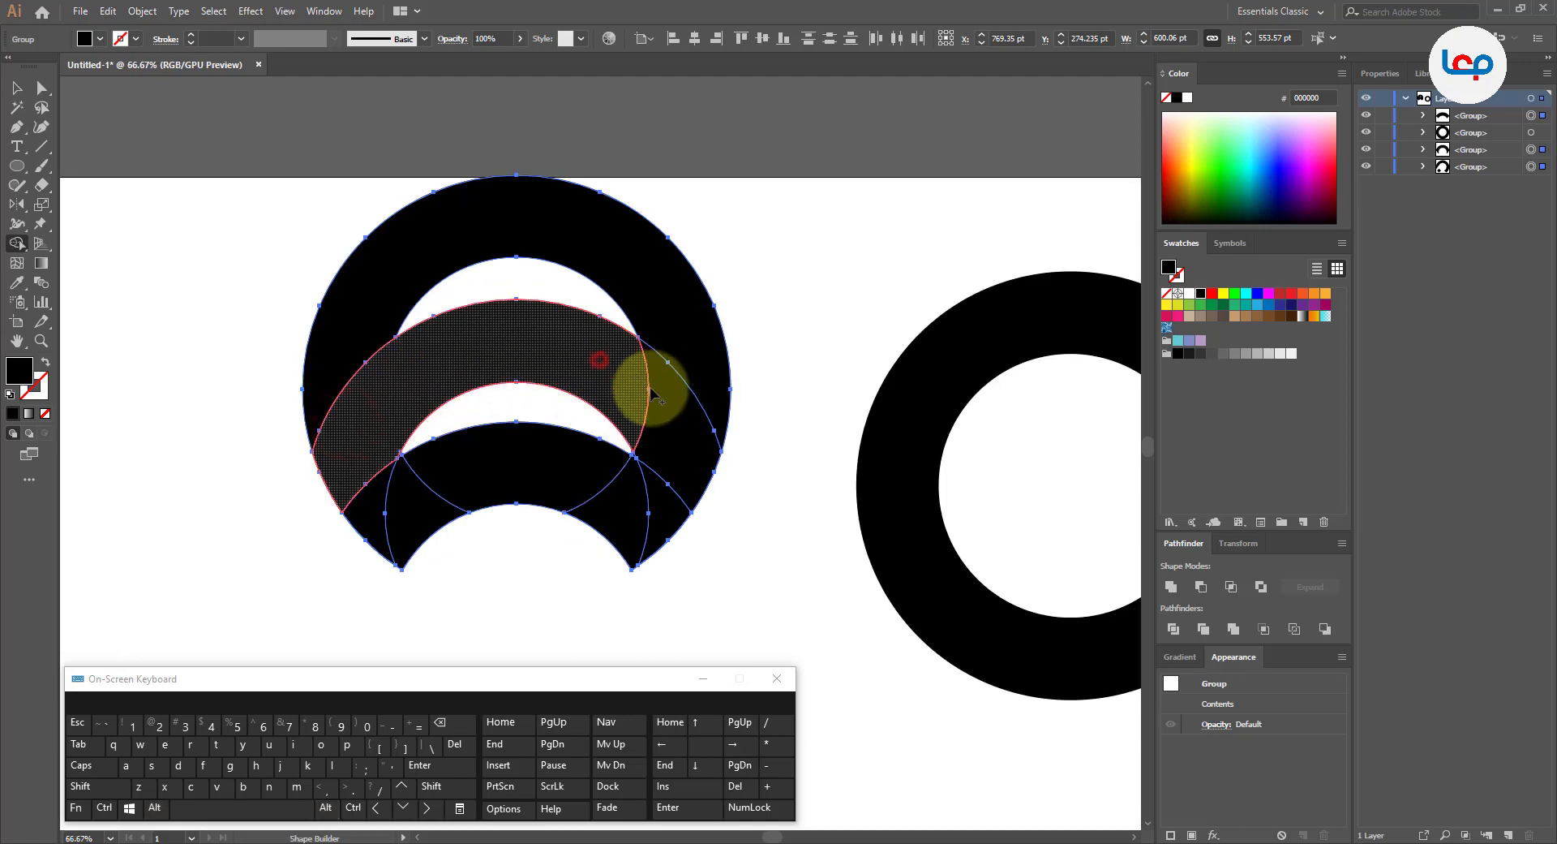
pyautogui.moveTo(653, 398); pyautogui.dragTo(664, 408)
pyautogui.moveTo(654, 514)
pyautogui.mouseDown()
pyautogui.moveTo(527, 465)
pyautogui.moveTo(365, 500)
pyautogui.mouseUp()
pyautogui.scroll(5, 394, 452)
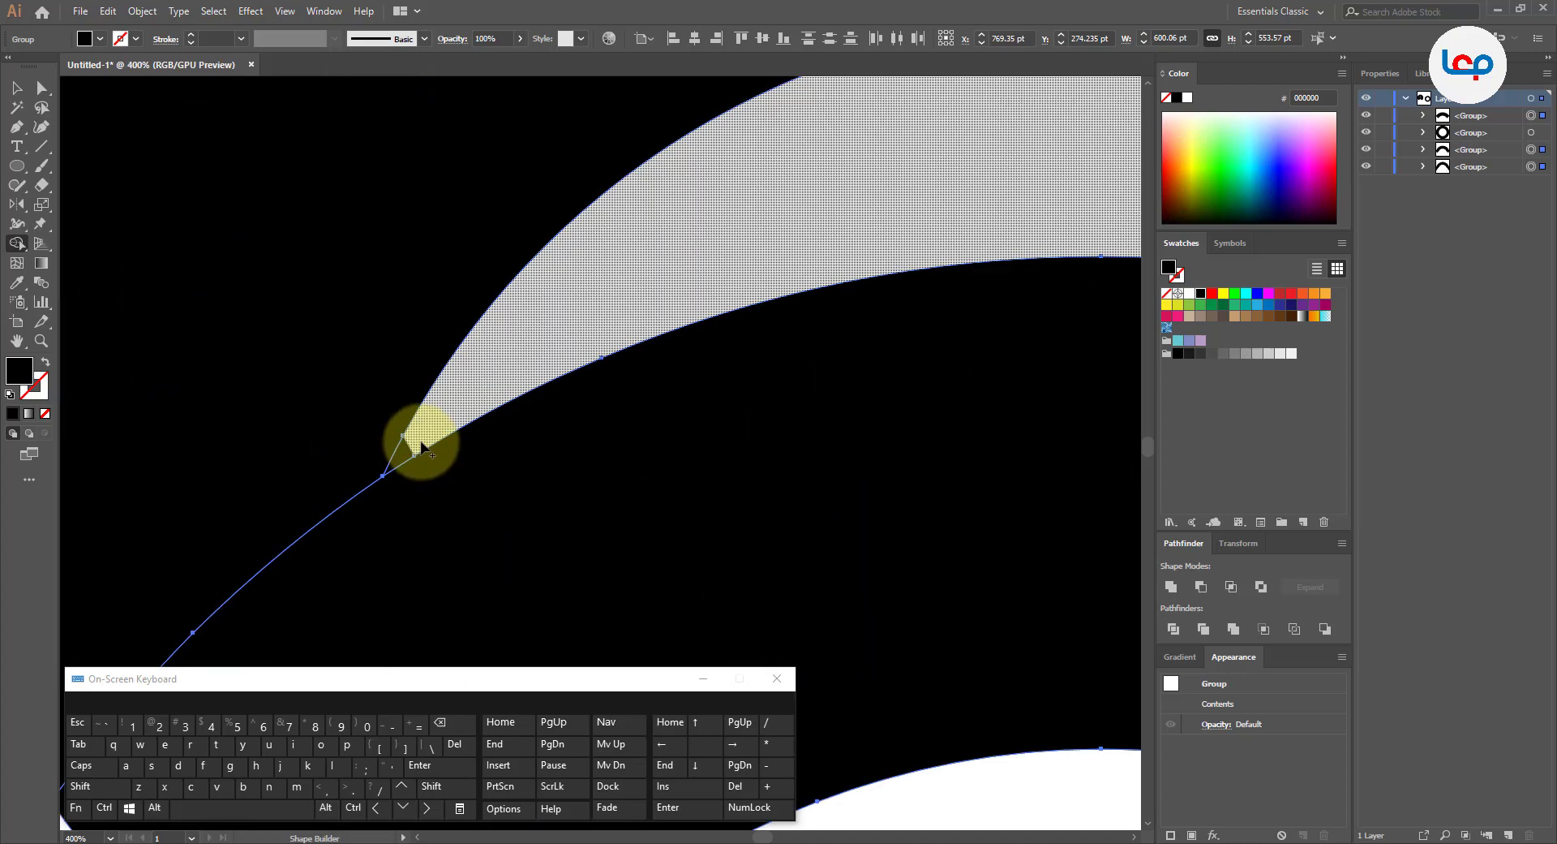
pyautogui.scroll(-5, 397, 447)
pyautogui.scroll(5, 947, 435)
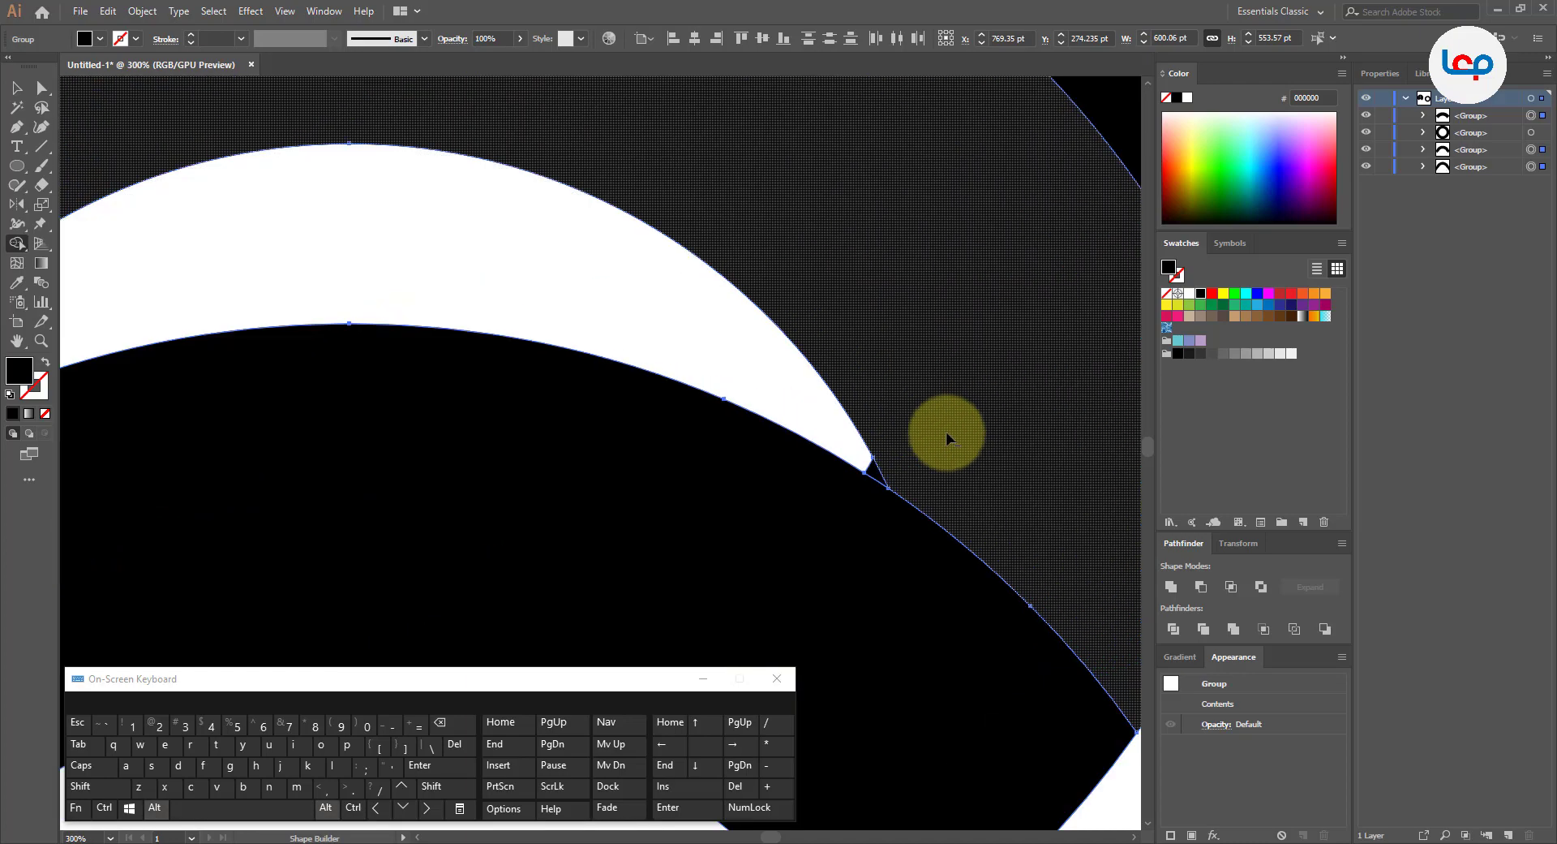
pyautogui.scroll(-5, 837, 474)
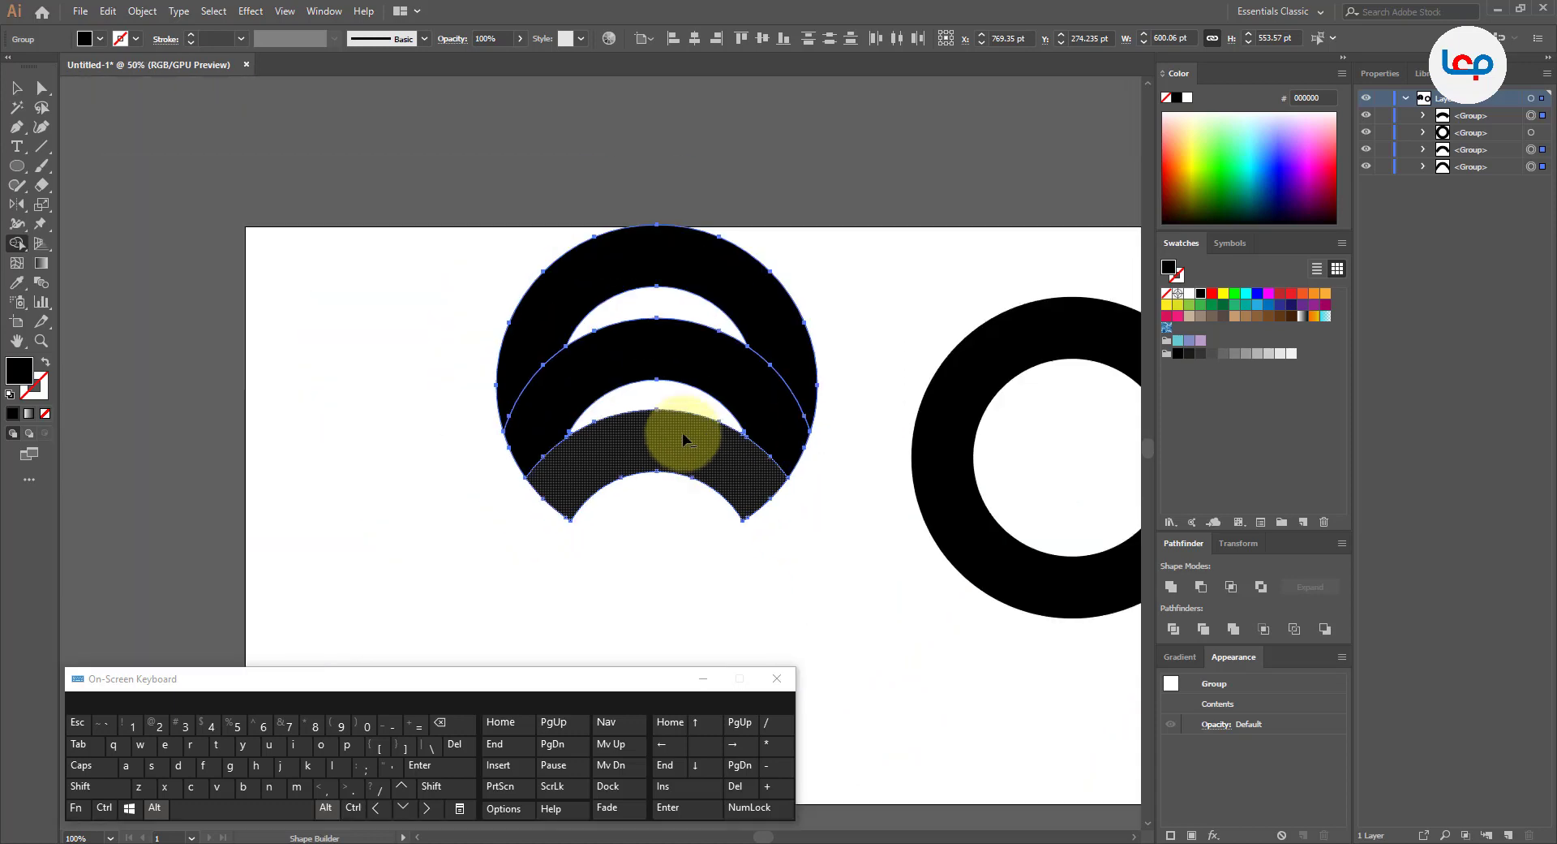
pyautogui.click(684, 438)
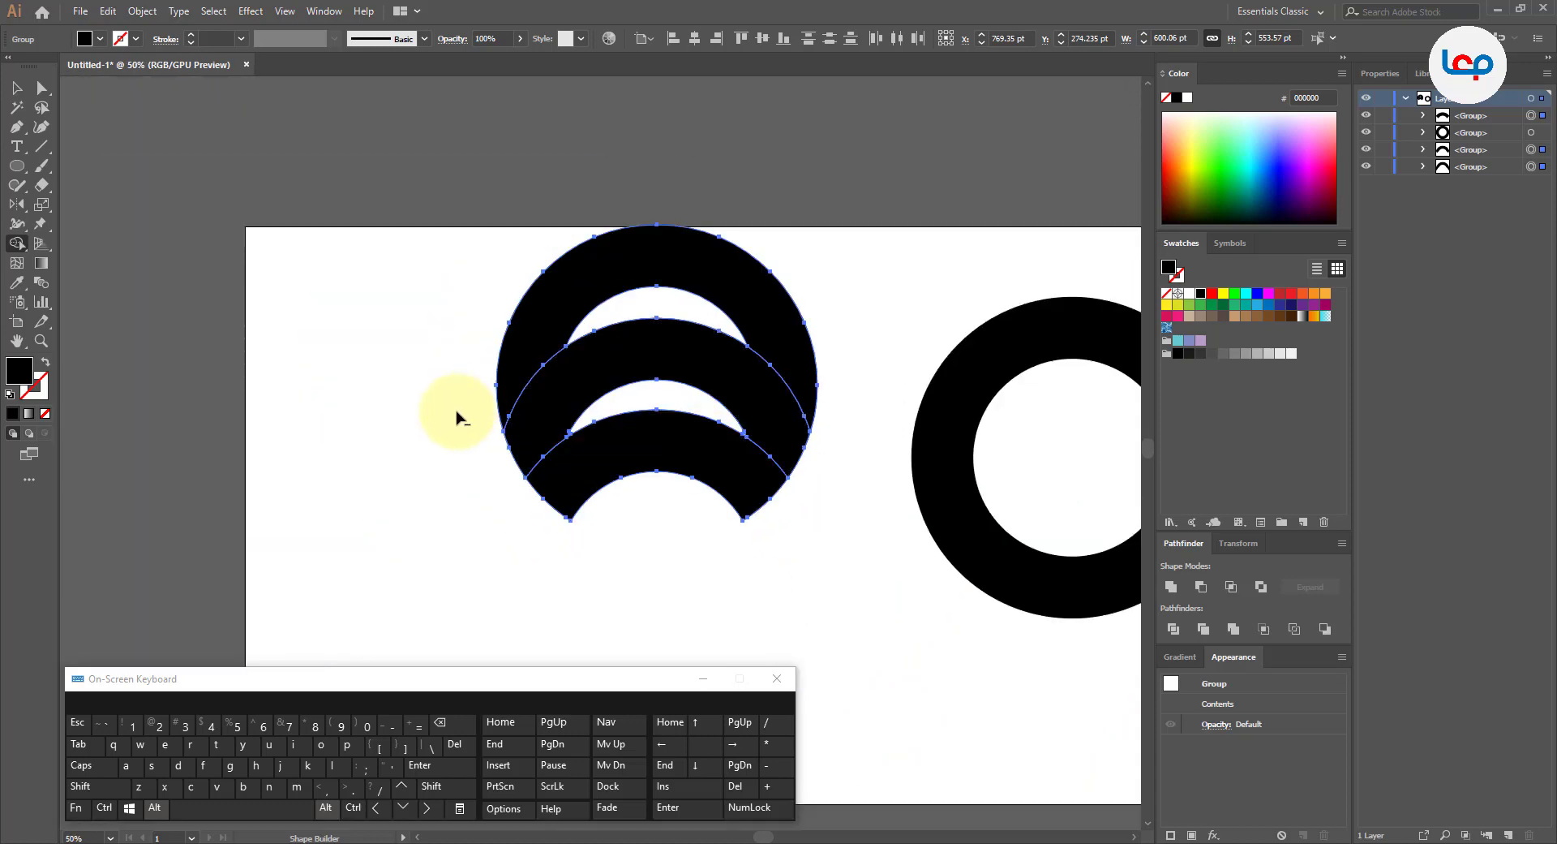
pyautogui.hscroll(3, 452, 417)
pyautogui.click(17, 88)
pyautogui.click(286, 213)
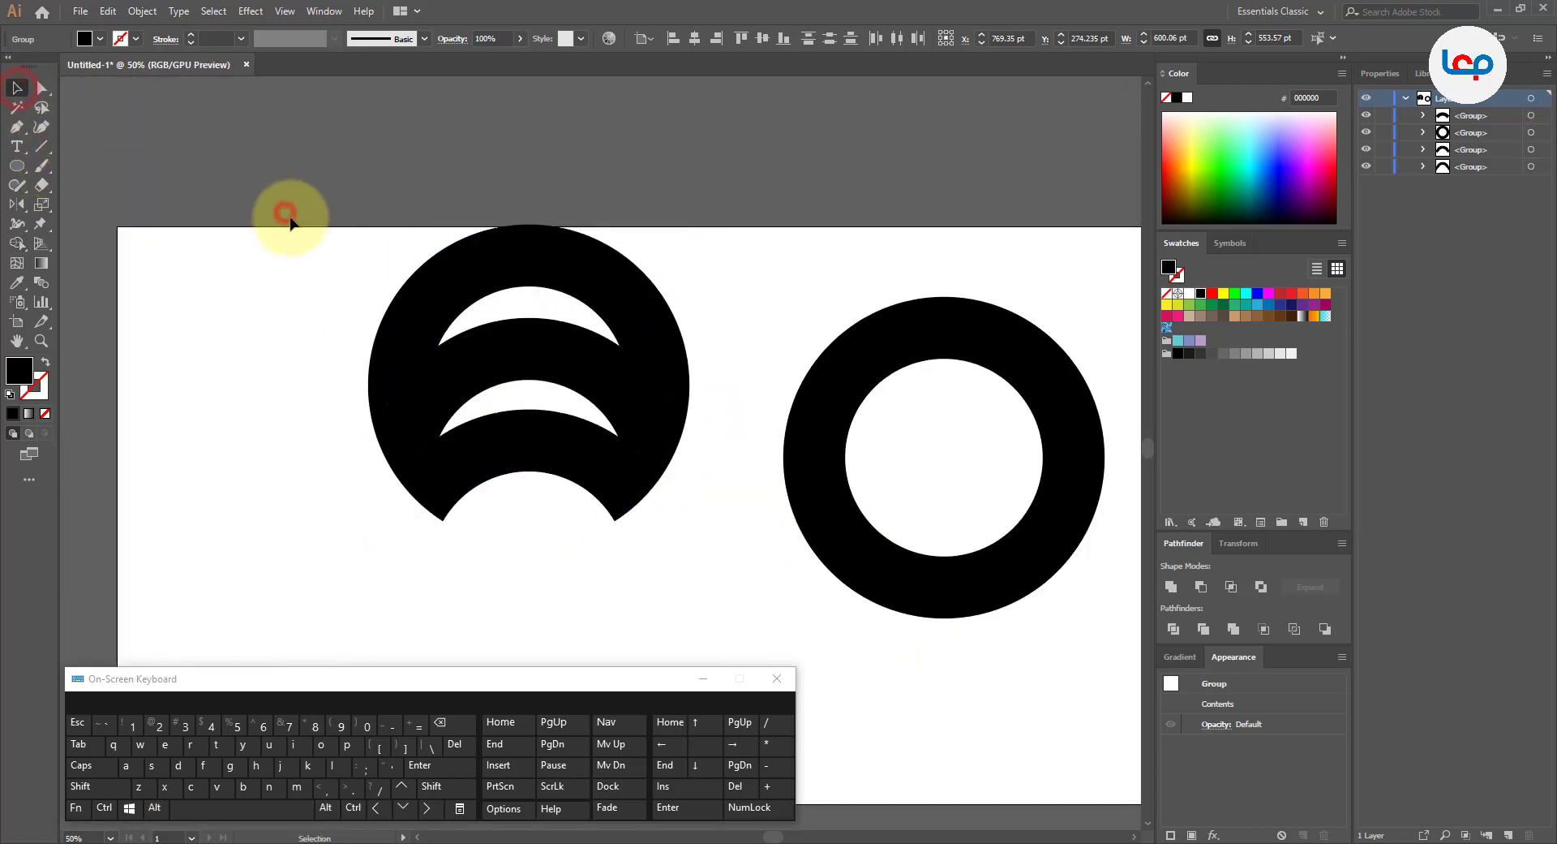
# Move the three-arc figure down on the artboard and enlarge it proportionally to about 679 by 626 pt.
pyautogui.scroll(-1, 405, 243)
pyautogui.moveTo(332, 203); pyautogui.dragTo(579, 407)
pyautogui.moveTo(553, 277); pyautogui.dragTo(542, 347)
pyautogui.click(601, 262)
pyautogui.moveTo(589, 282); pyautogui.dragTo(523, 349)
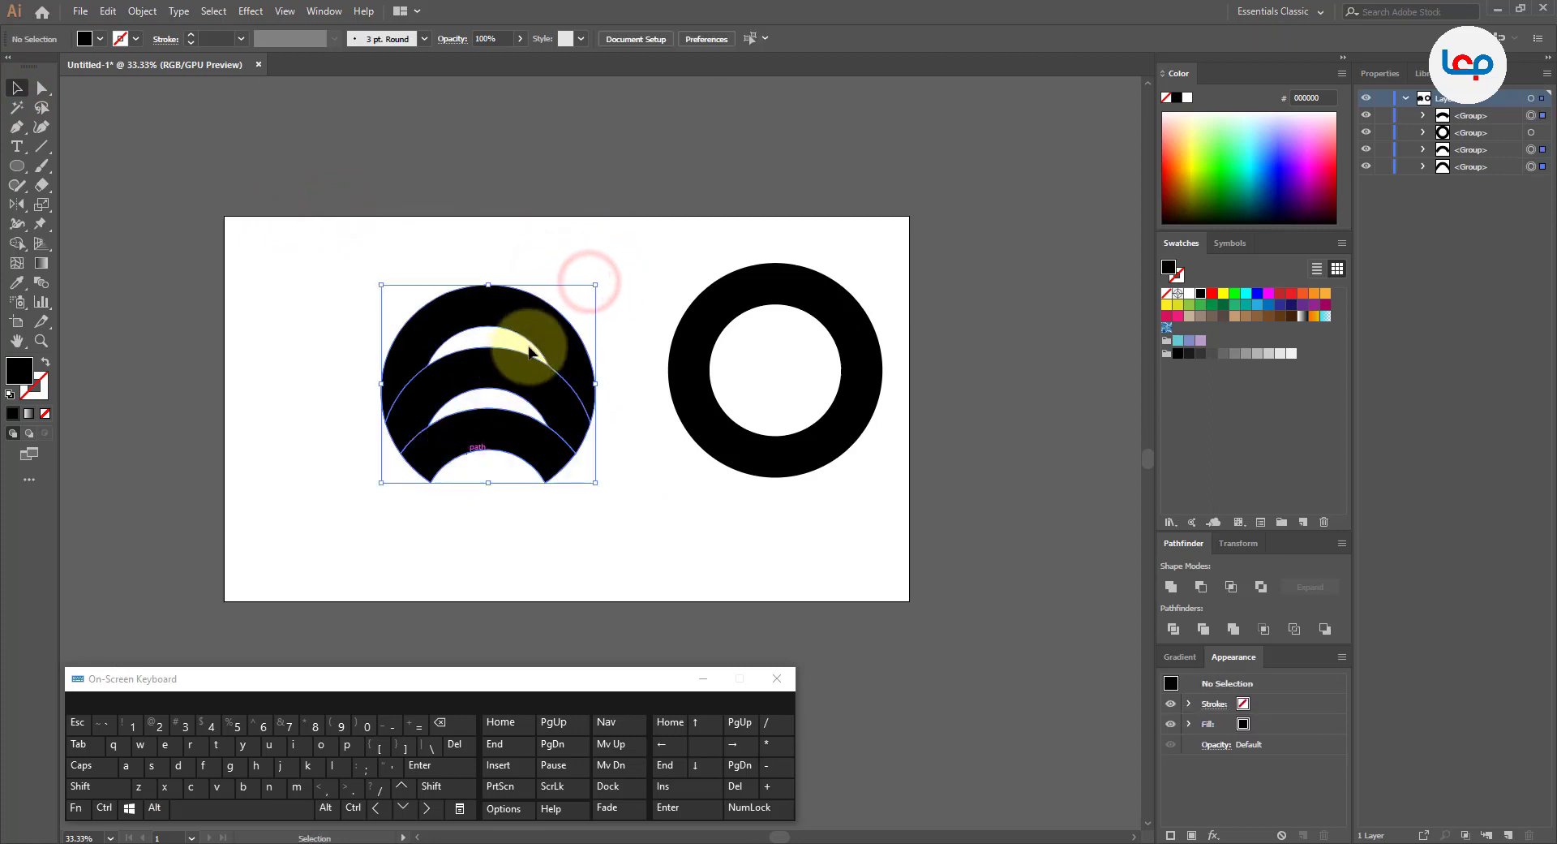
pyautogui.moveTo(597, 284); pyautogui.dragTo(610, 272)
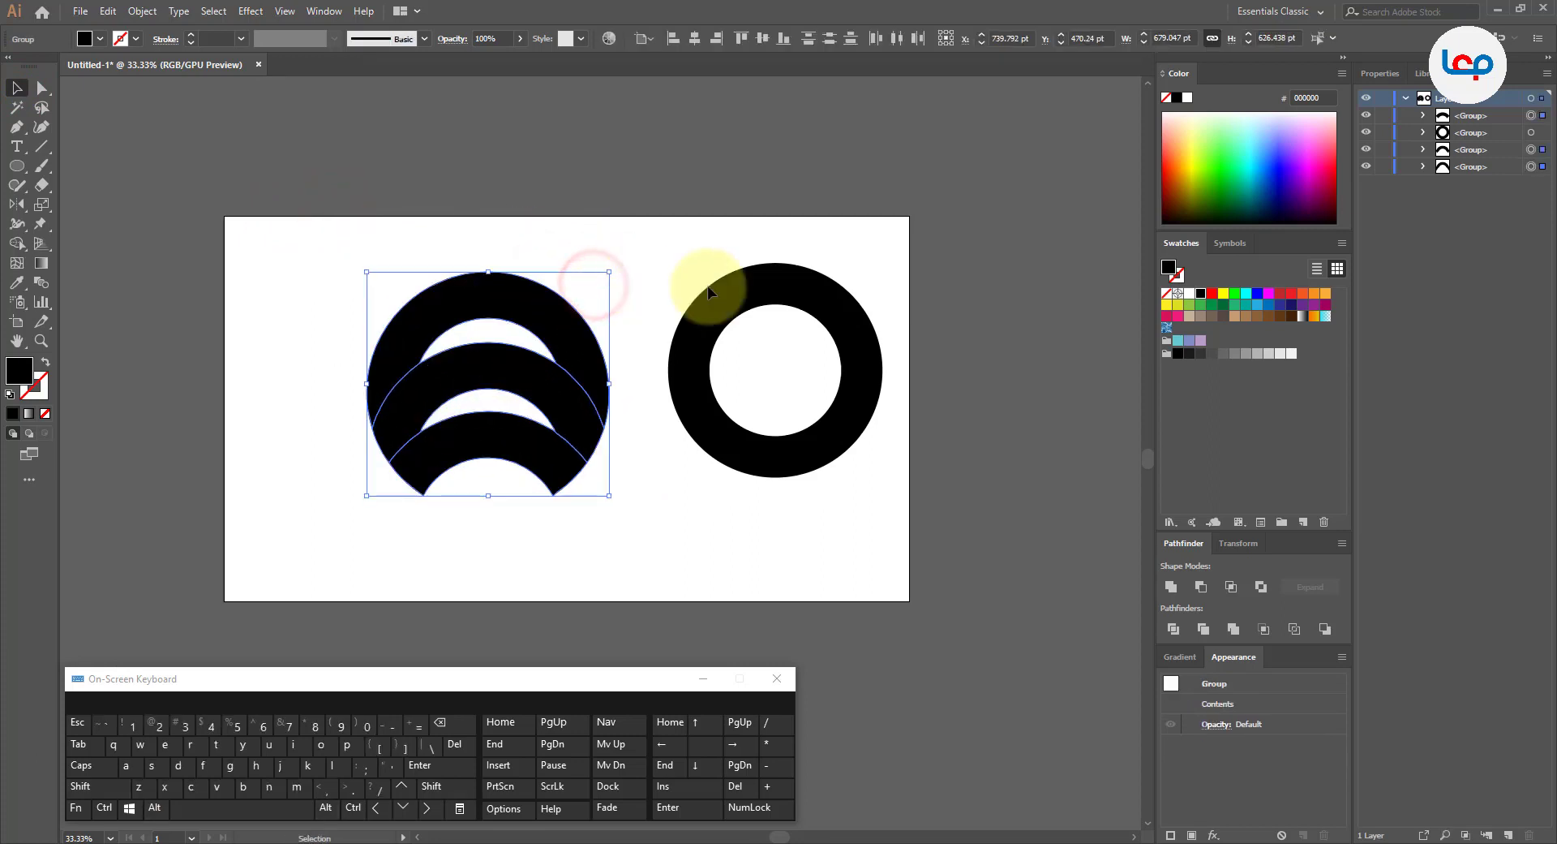
# Fill the three-arc figure with light gray B3B3B3 and its middle arc with darker gray 999999.
pyautogui.click(1255, 354)
pyautogui.click(678, 236)
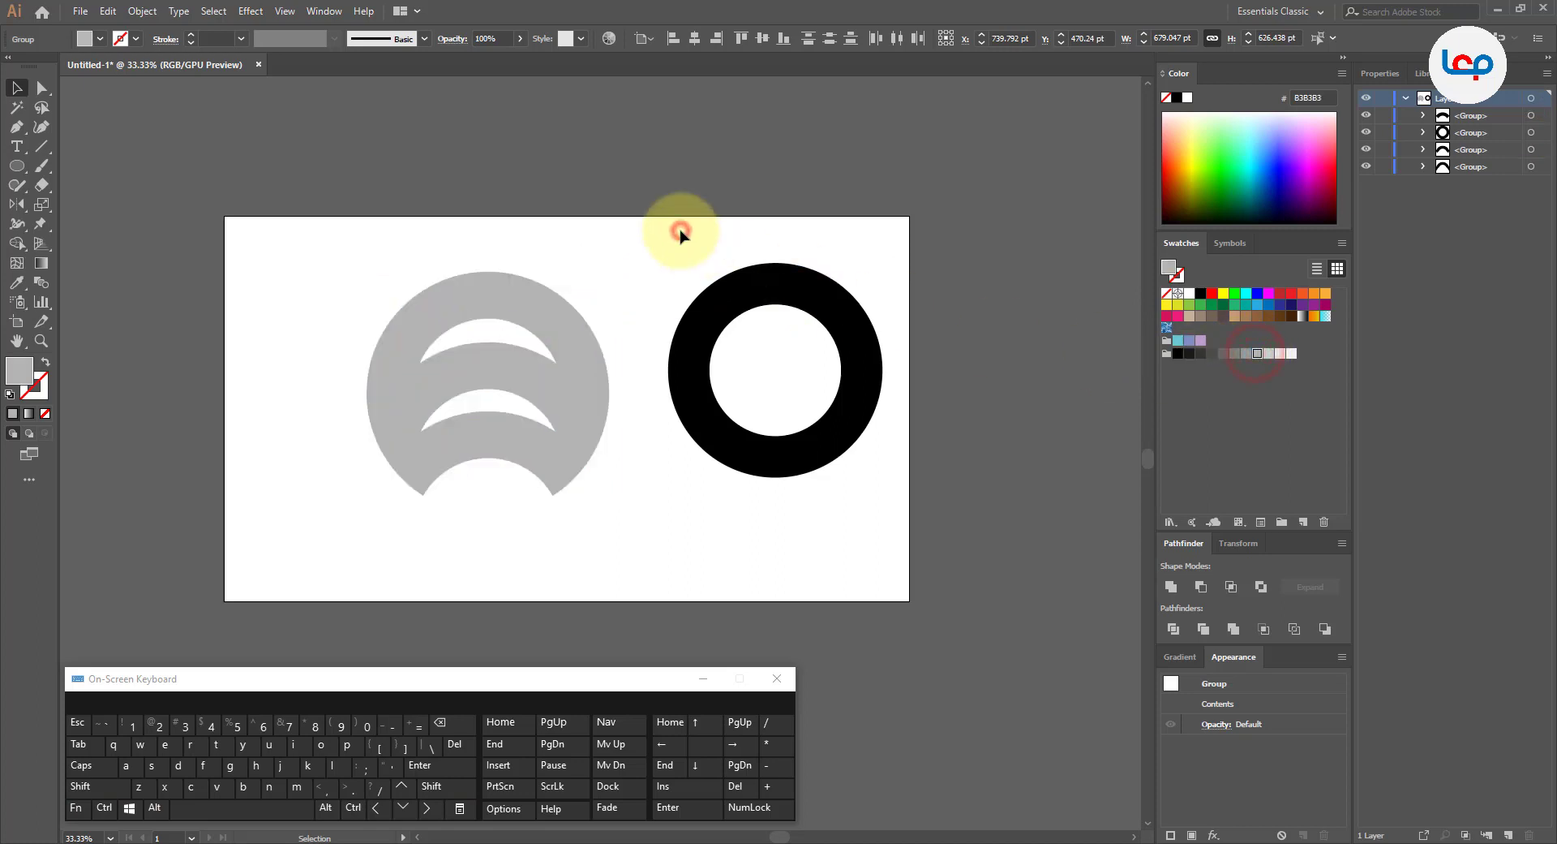
pyautogui.scroll(1, 509, 442)
pyautogui.click(557, 338)
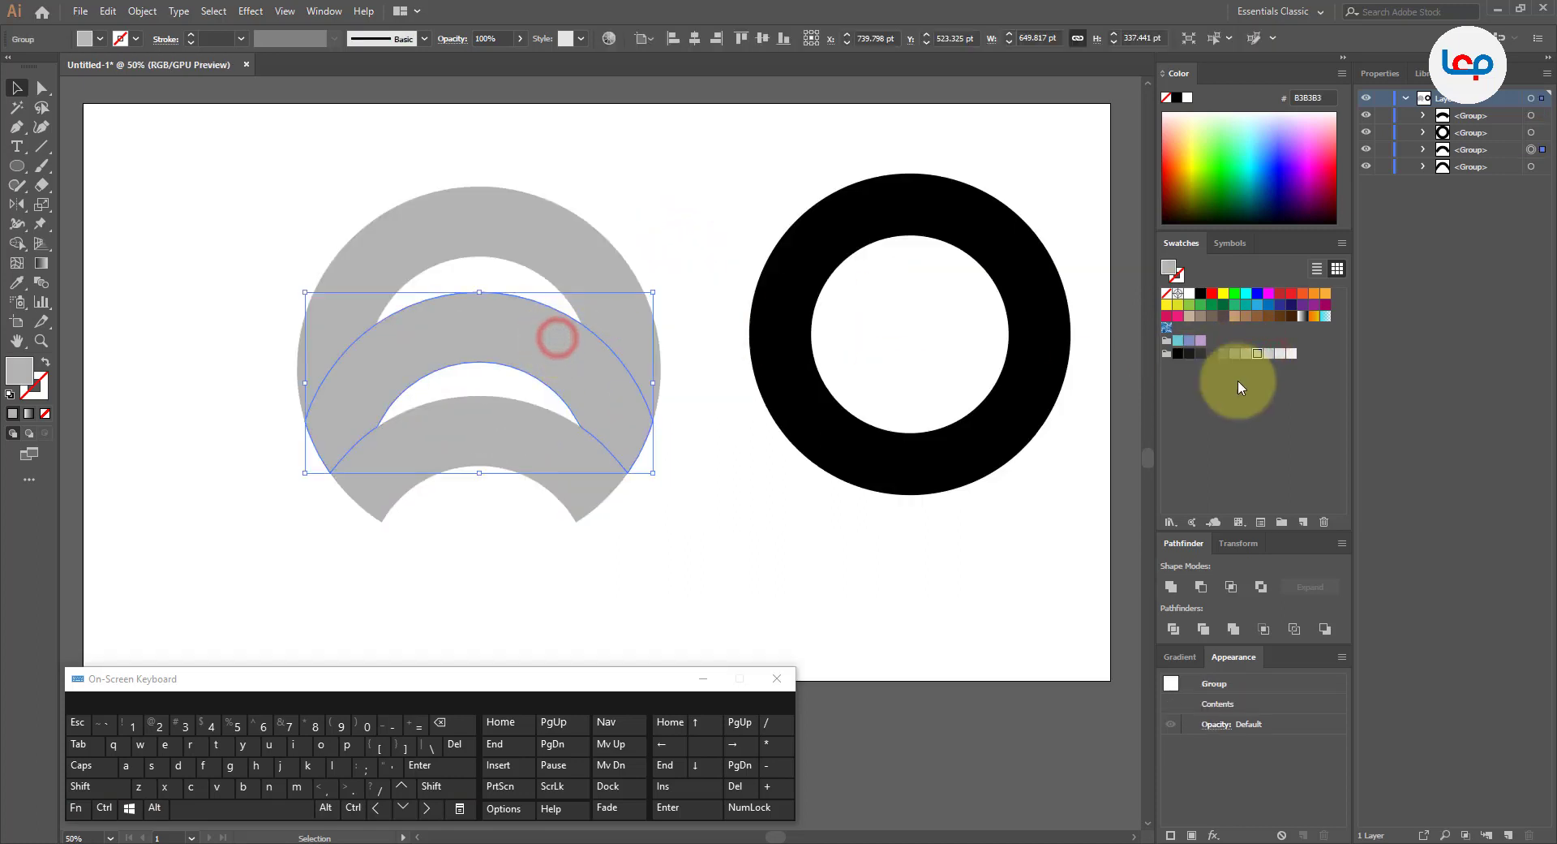
pyautogui.click(1246, 359)
pyautogui.click(701, 471)
# Delete the spare black ring beside the gray three-arc figure.
pyautogui.click(581, 469)
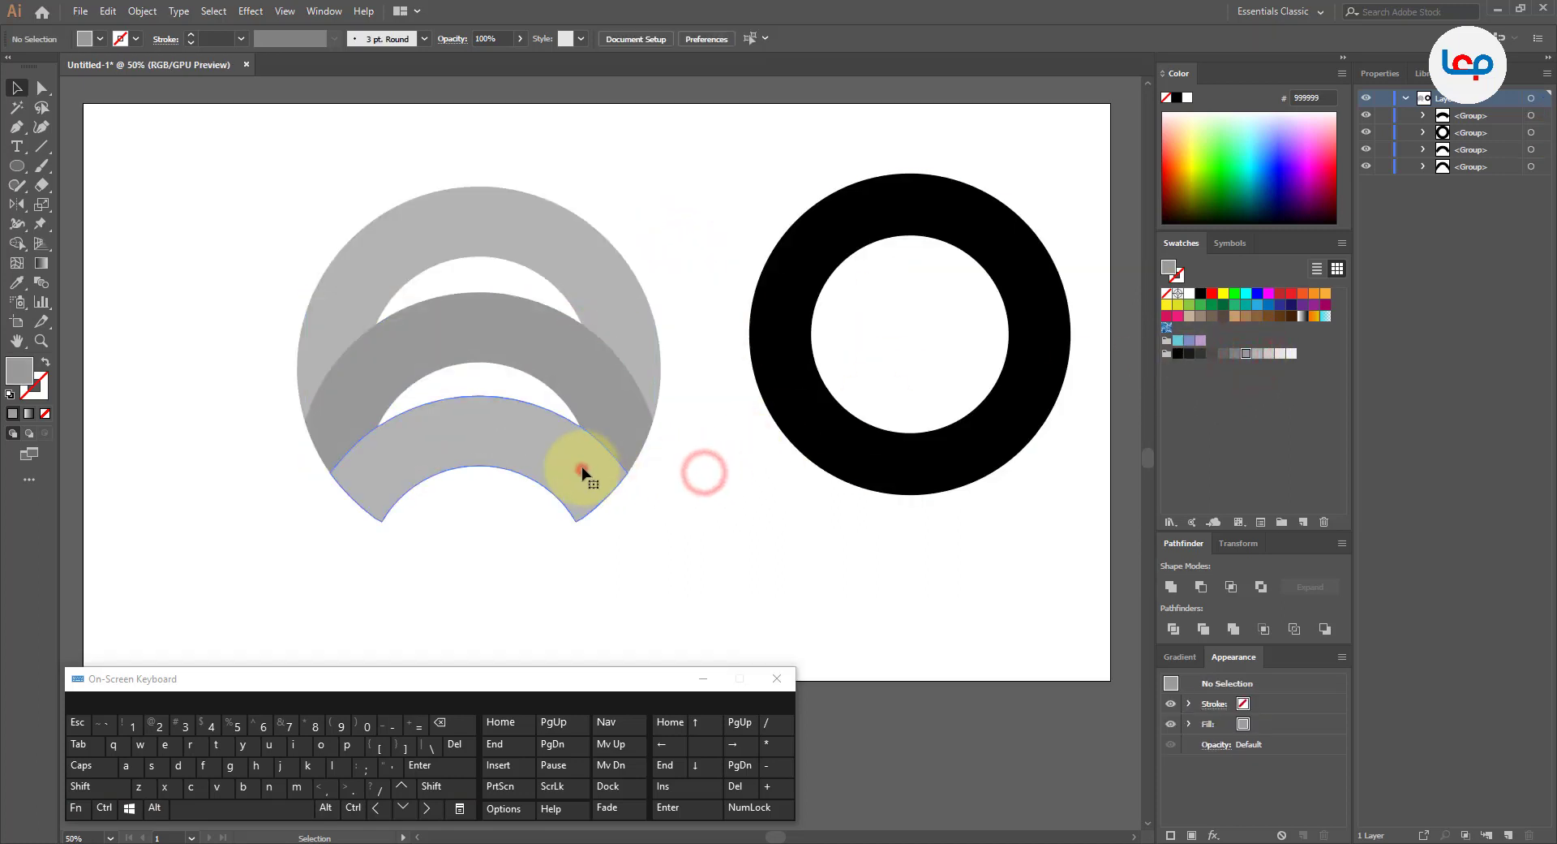
pyautogui.click(707, 480)
pyautogui.scroll(-1, 613, 349)
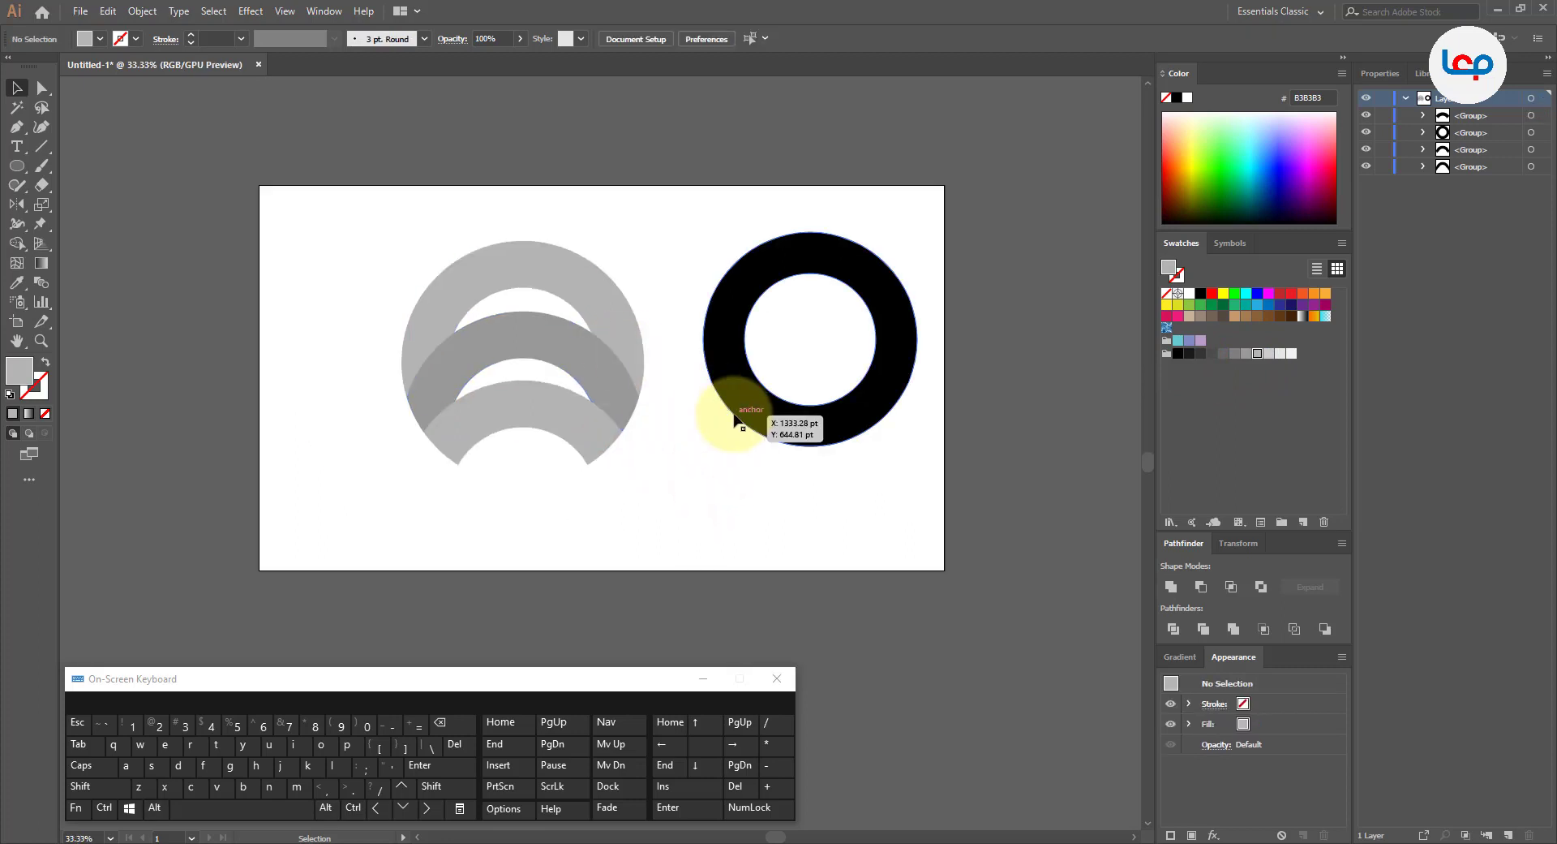
pyautogui.click(734, 416)
pyautogui.press('Delete')
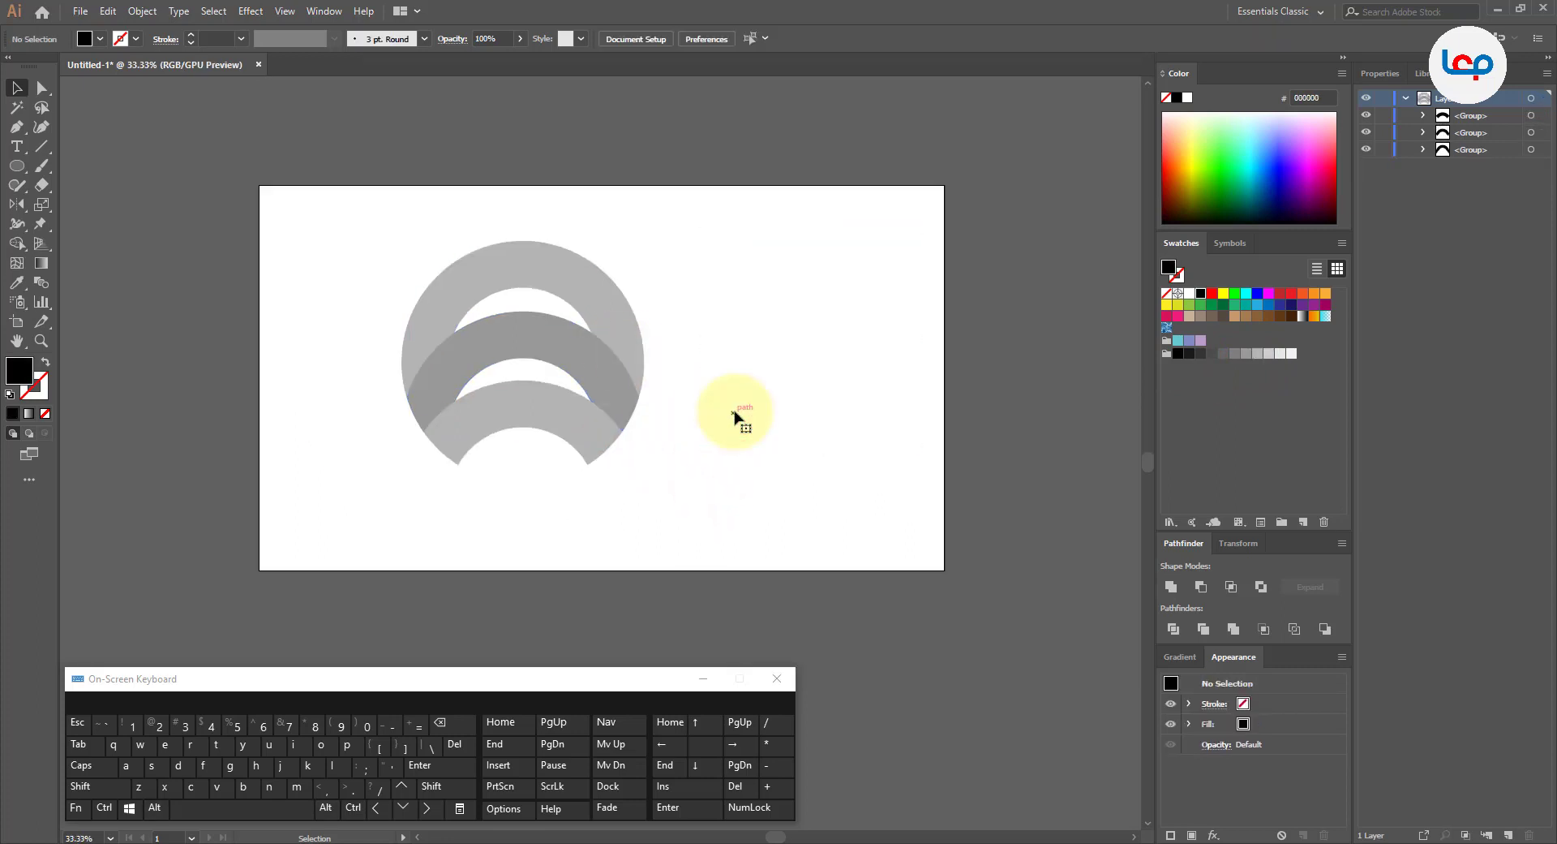
pyautogui.scroll(2, 521, 403)
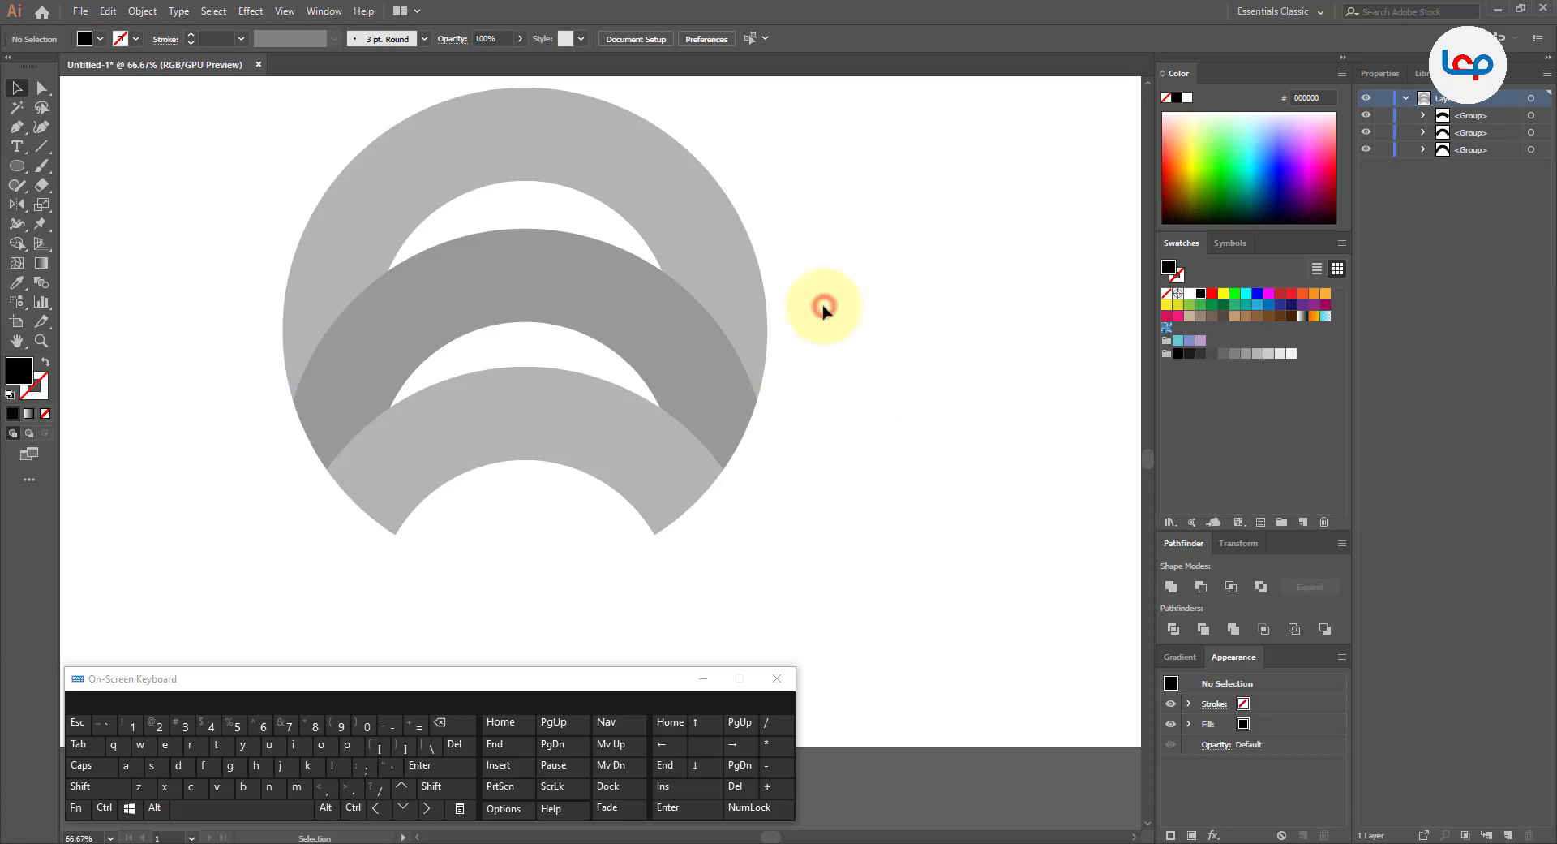
pyautogui.click(219, 312)
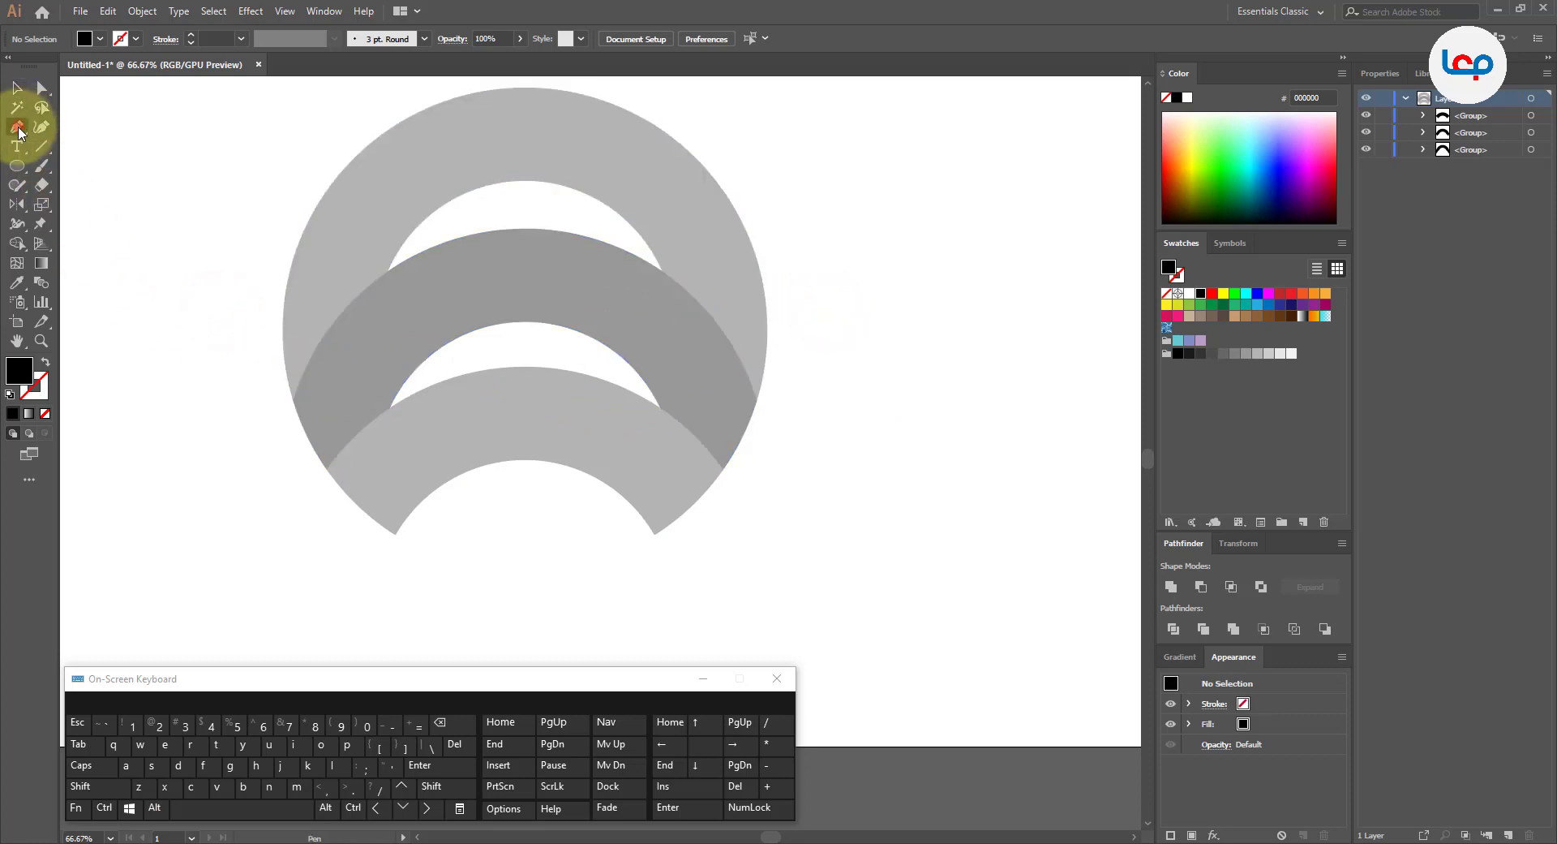
# Start a Pen path at the top arc's left tip and curve it up to the arc's inner edge.
pyautogui.click(292, 399)
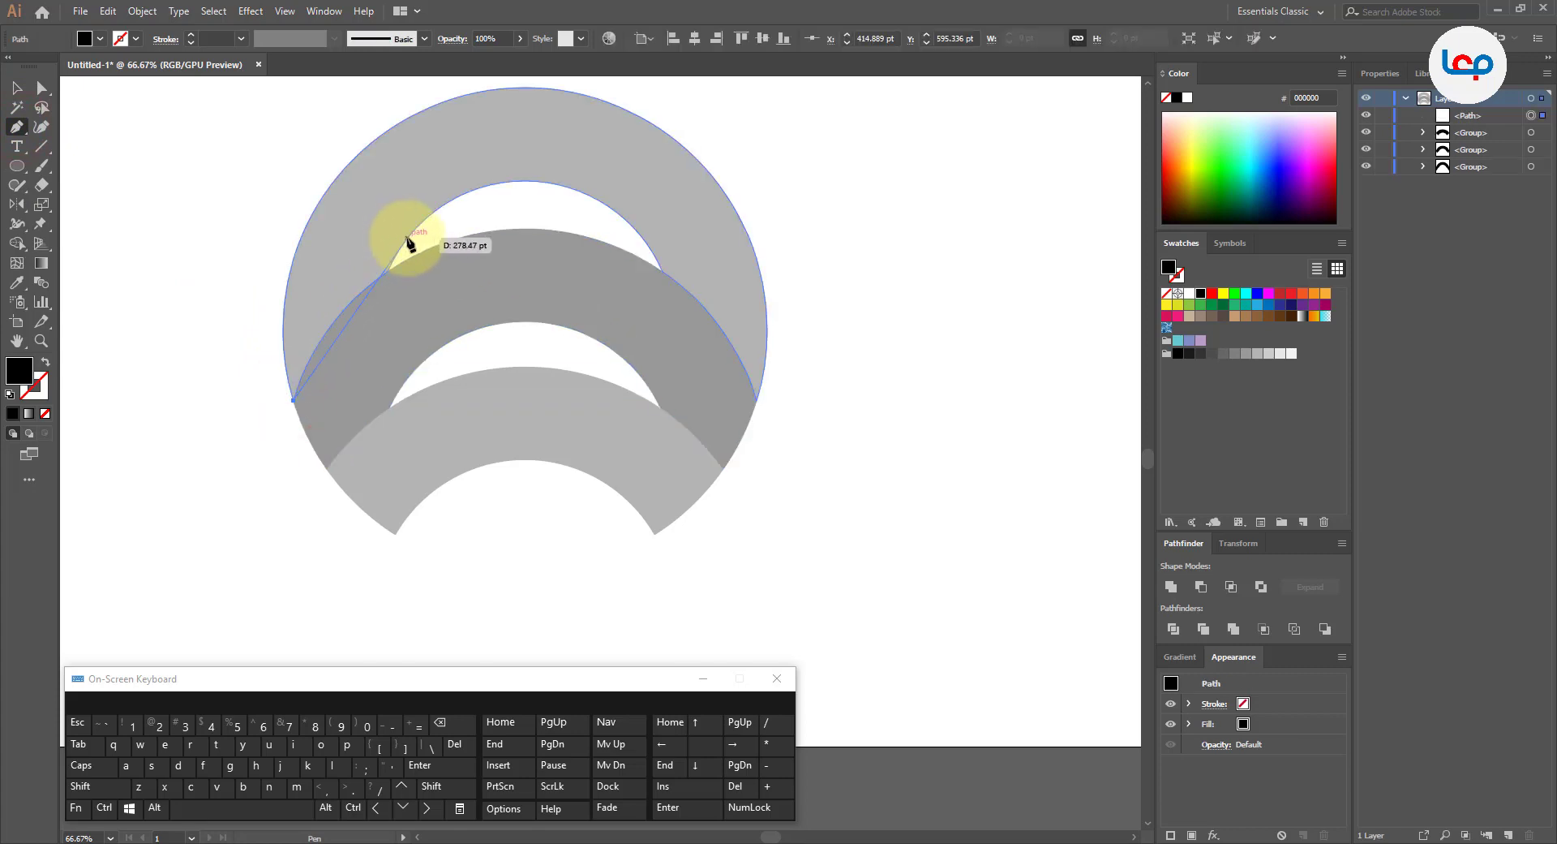
pyautogui.moveTo(408, 237); pyautogui.dragTo(524, 161)
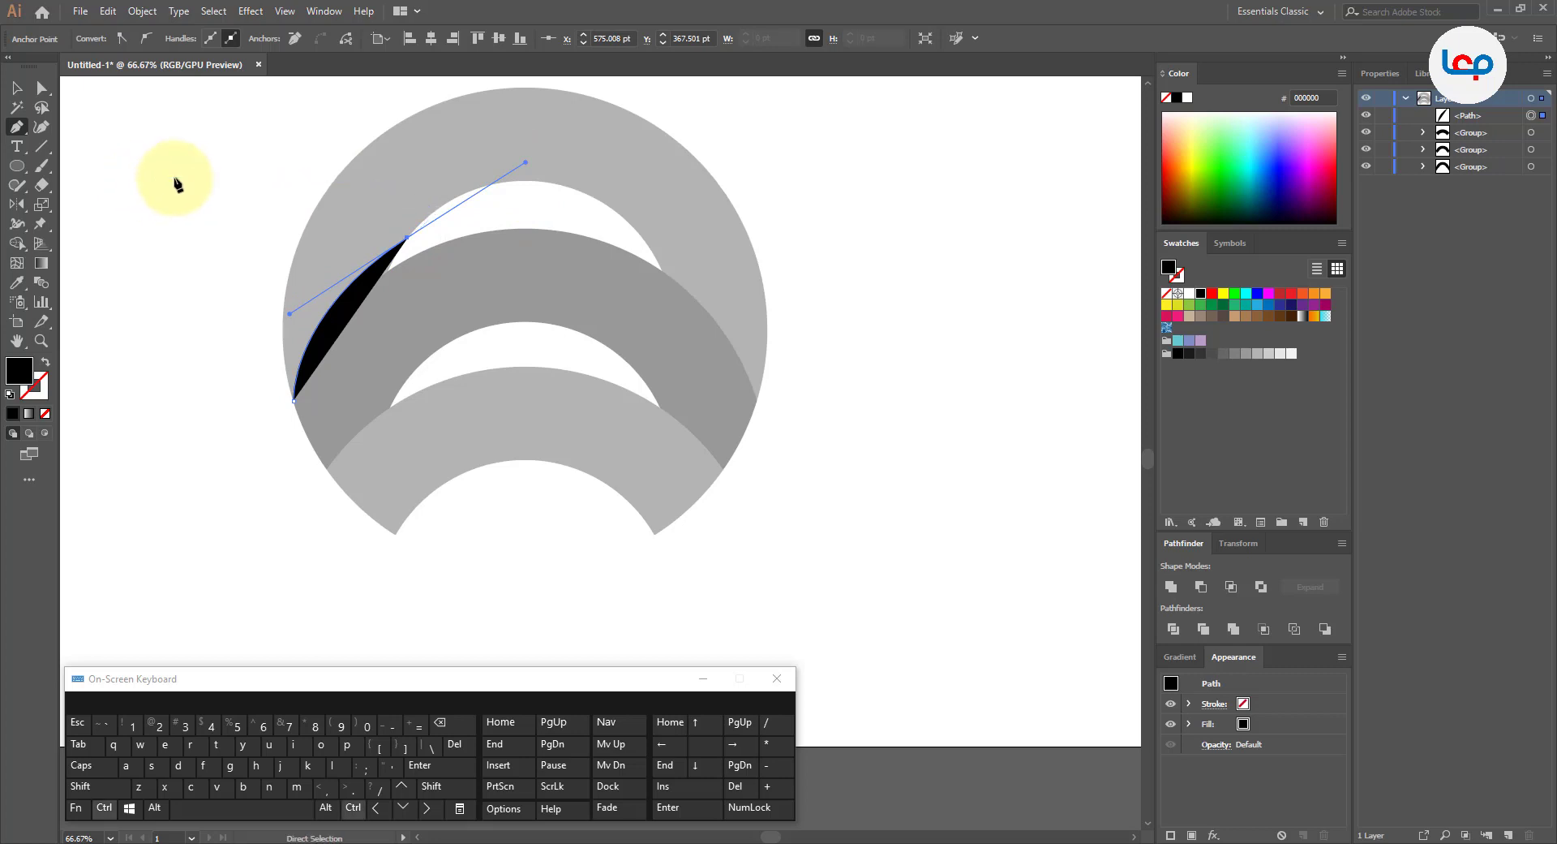
pyautogui.hotkey('ctrl', 'z')
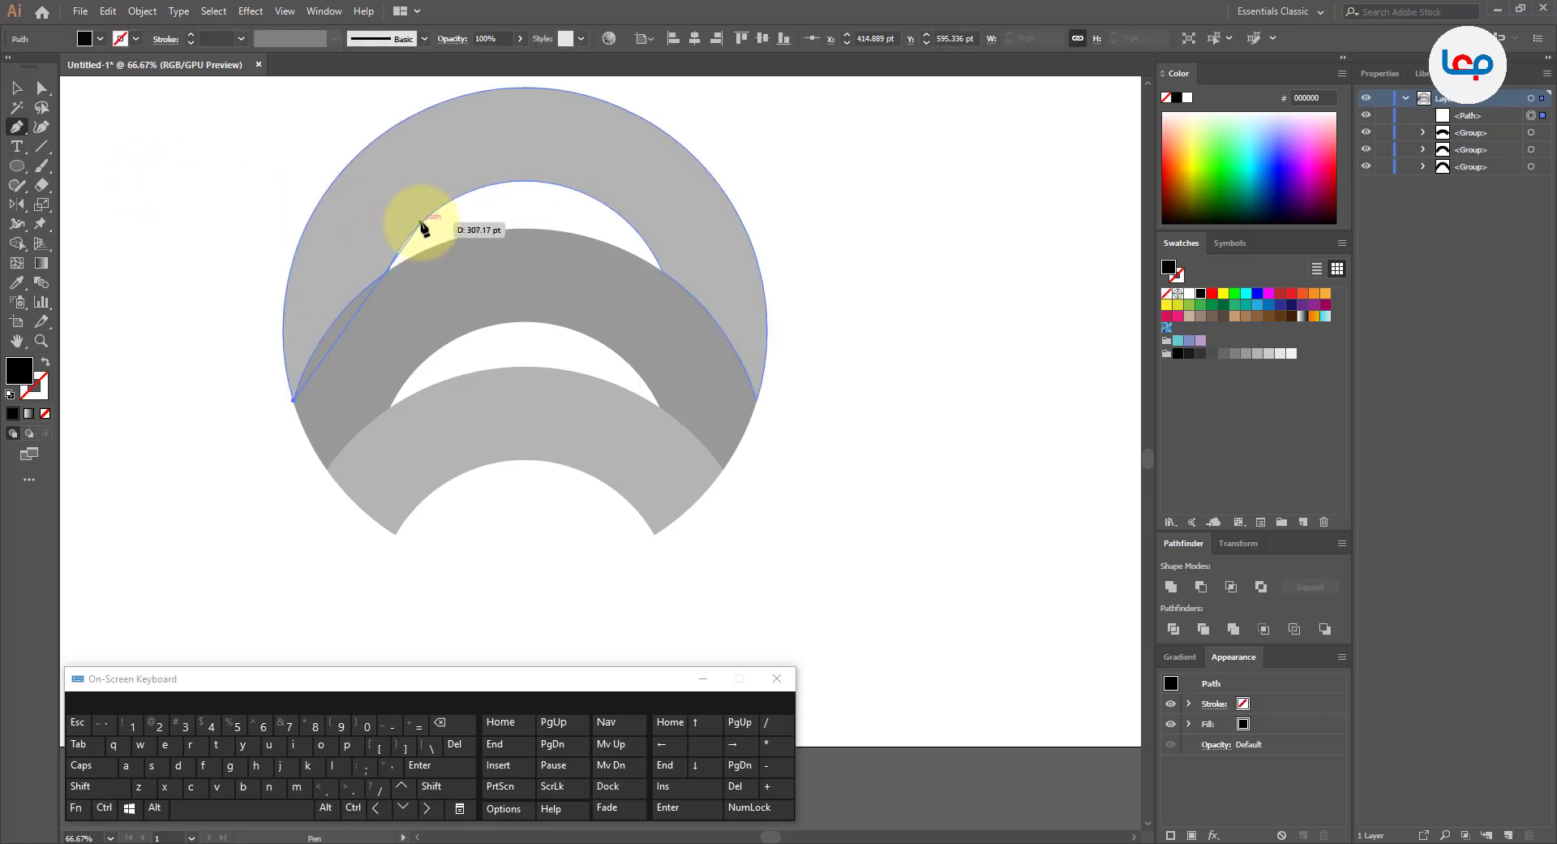
pyautogui.moveTo(421, 222); pyautogui.dragTo(529, 167)
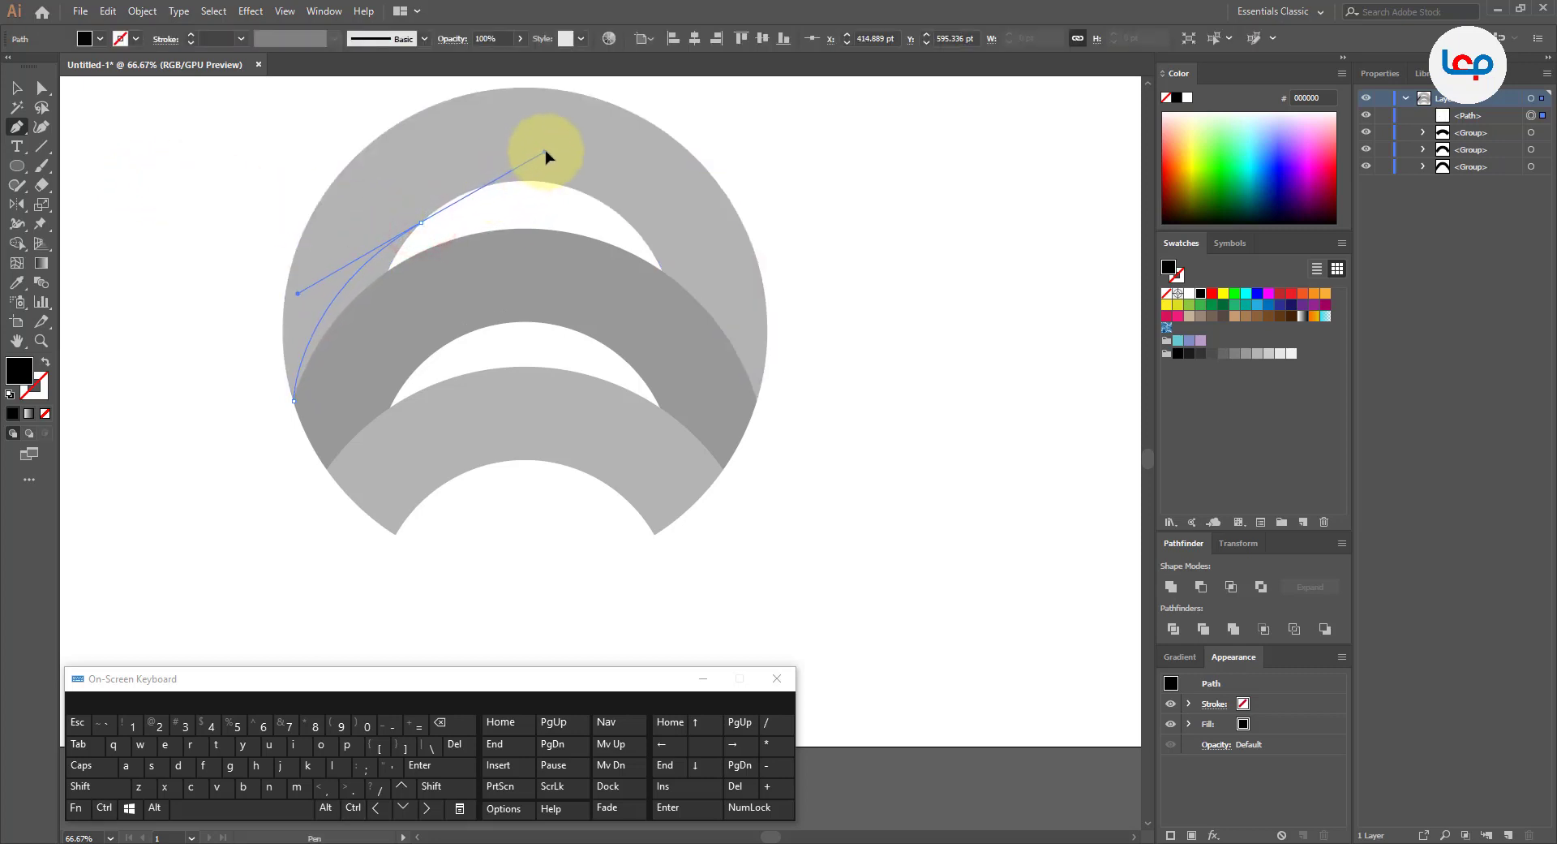
pyautogui.moveTo(546, 151)
pyautogui.mouseDown()
pyautogui.moveTo(553, 126)
pyautogui.moveTo(527, 164)
pyautogui.mouseUp()
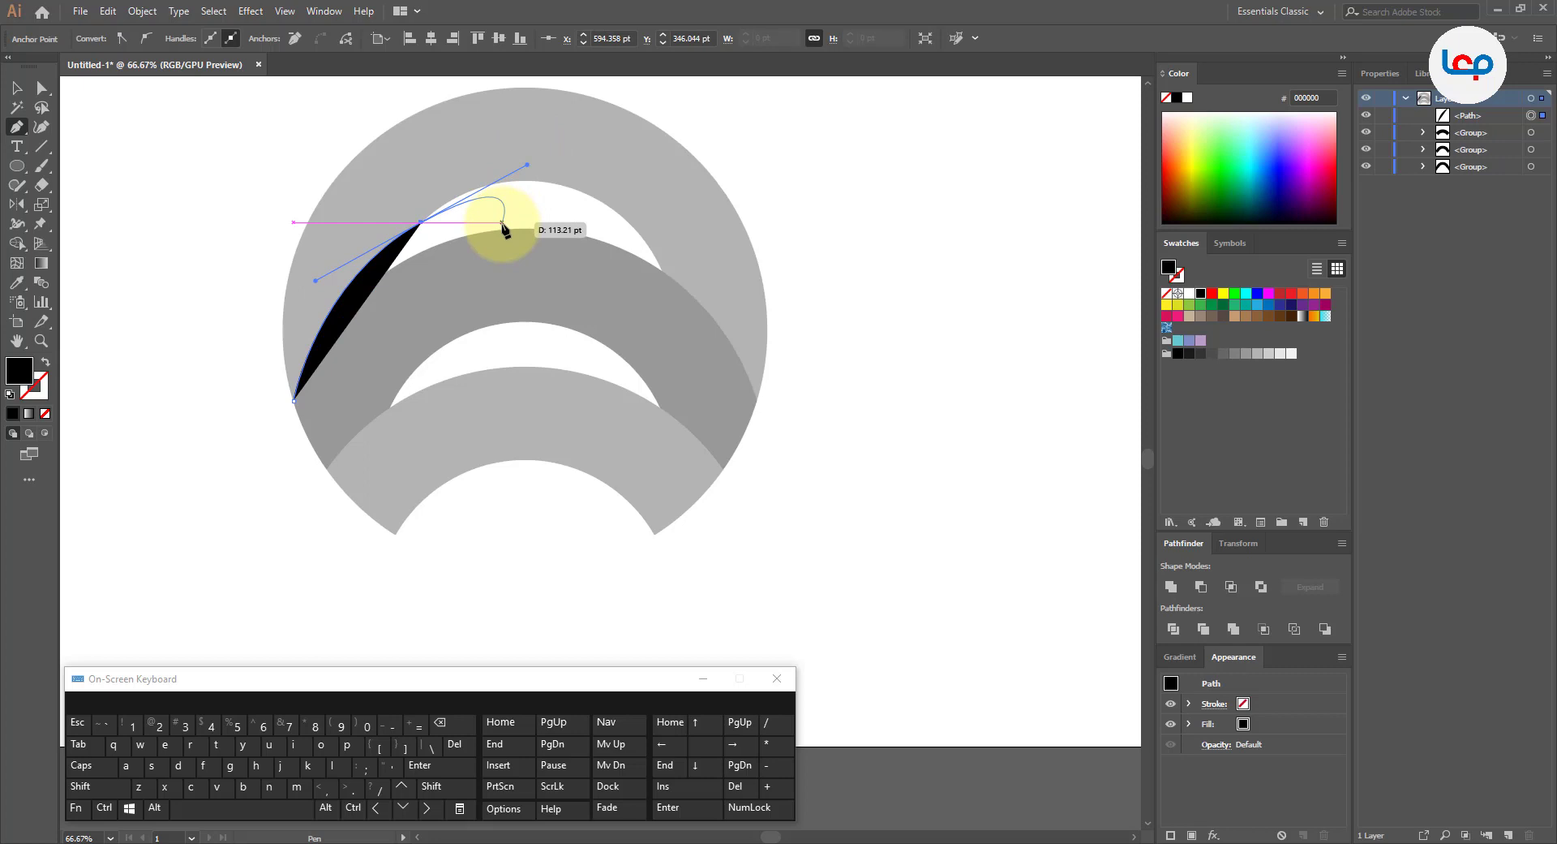
# Continue the Pen path across the top arc and around its outer left side, closing it at the arc's left tip.
pyautogui.click(496, 221)
pyautogui.click(411, 117)
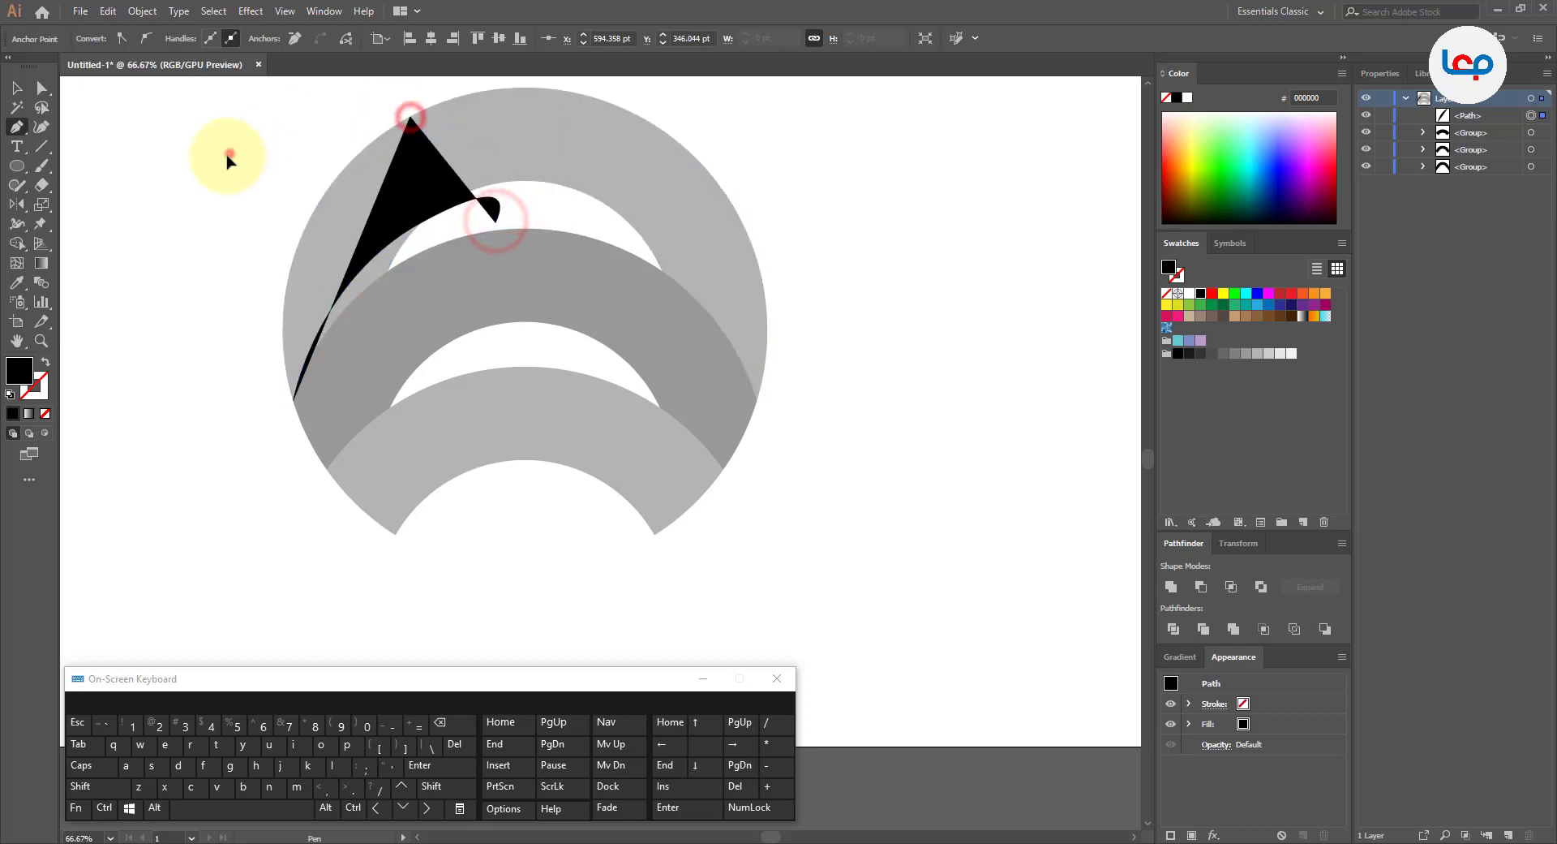
pyautogui.click(230, 153)
pyautogui.click(184, 322)
pyautogui.click(186, 423)
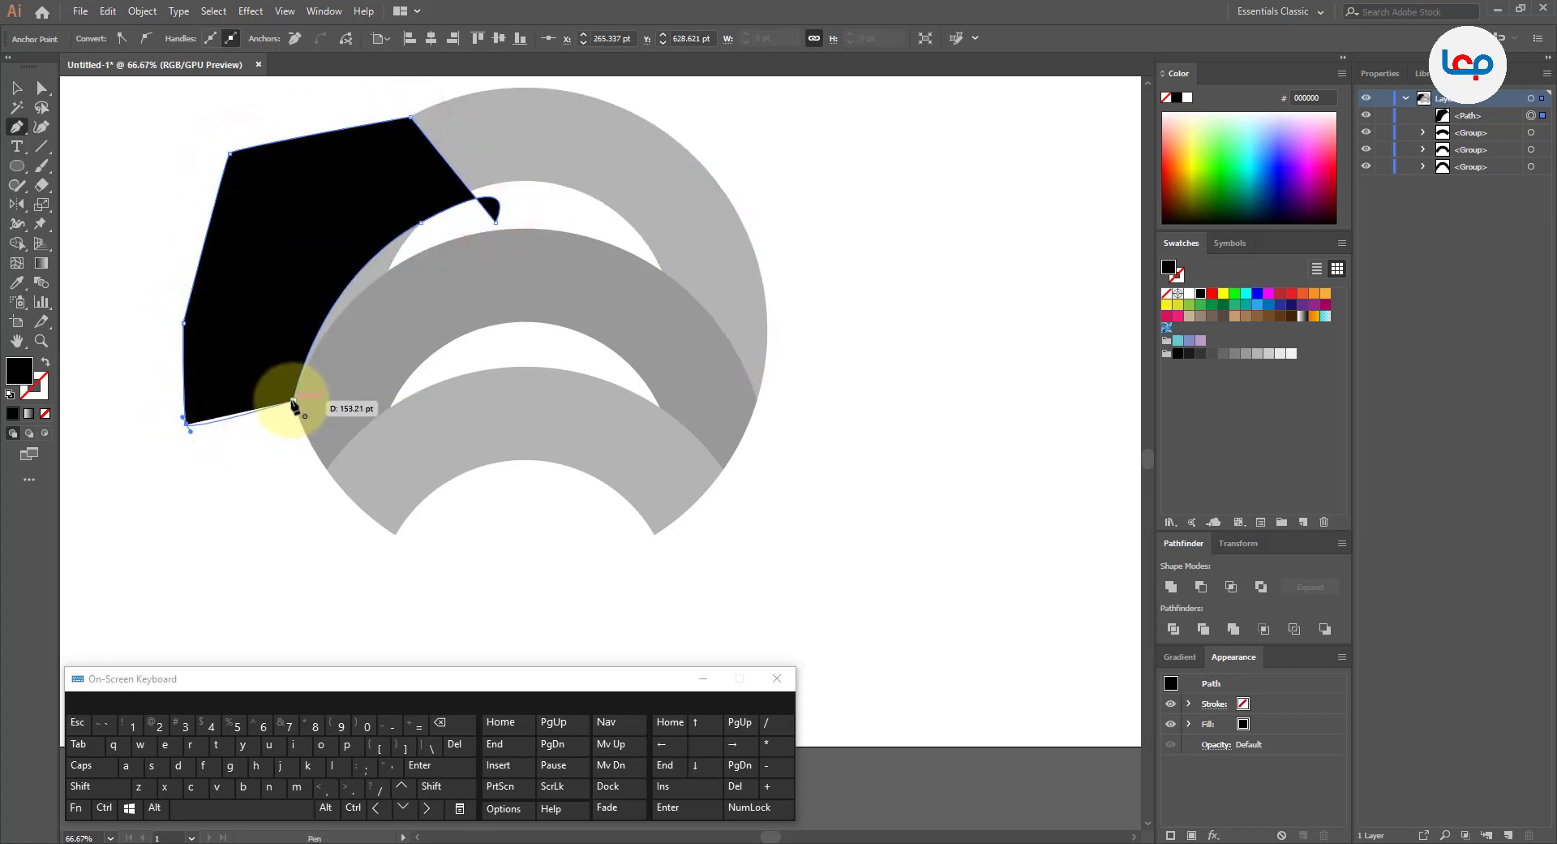
pyautogui.click(294, 399)
# Use the Shape Builder on the pen shape and top arc to remove the area outside the arc and merge the left-end pieces.
pyautogui.click(20, 89)
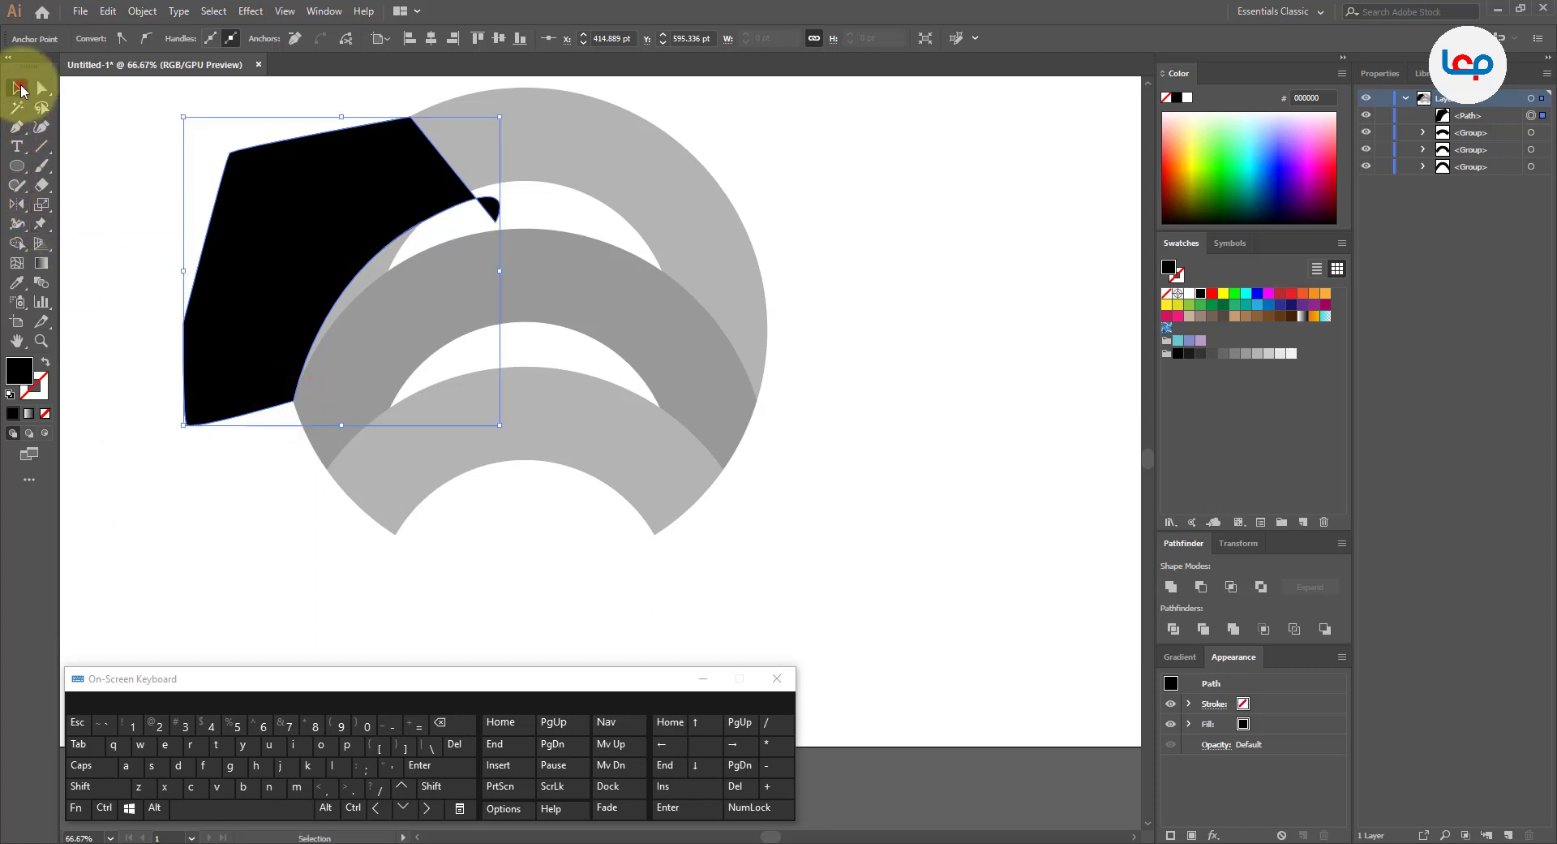
pyautogui.keyDown('shift'); pyautogui.click(620, 137); pyautogui.keyUp('shift')
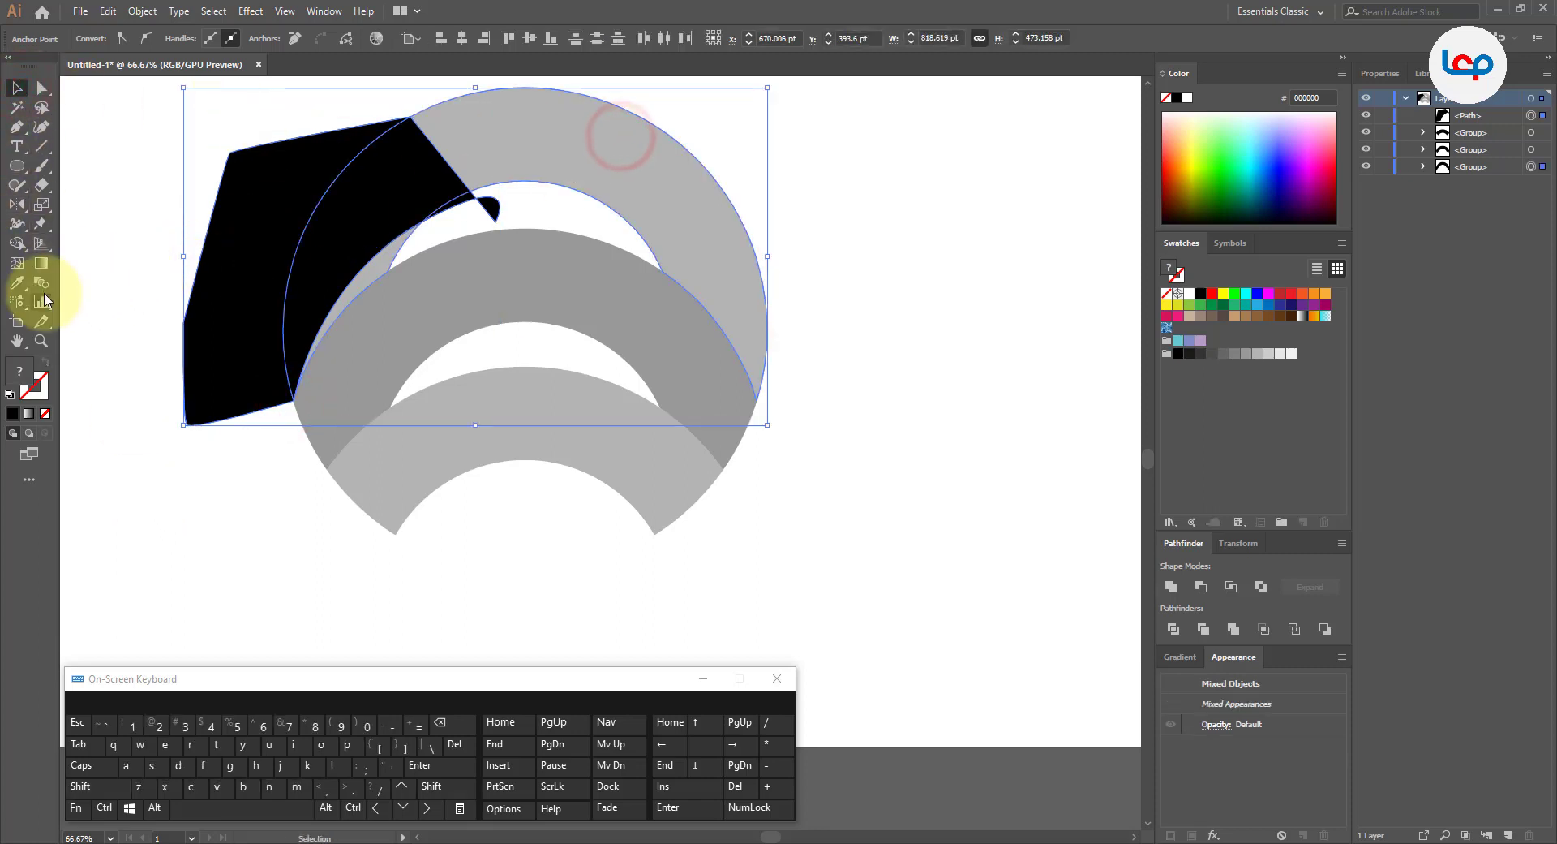
pyautogui.click(23, 248)
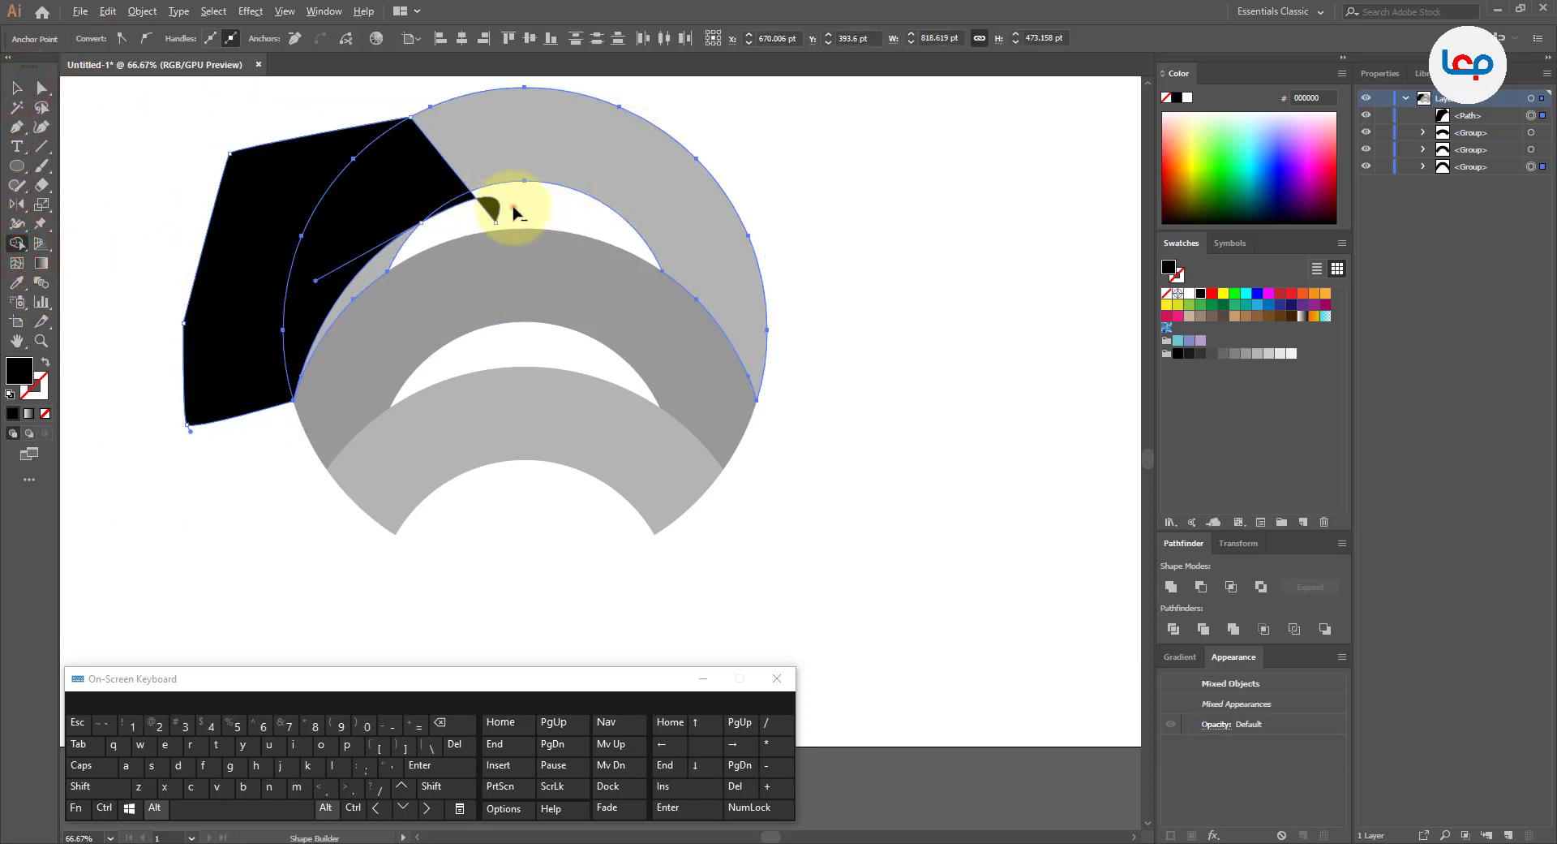
pyautogui.keyDown('alt'); pyautogui.click(294, 175); pyautogui.keyUp('alt')
pyautogui.click(375, 218)
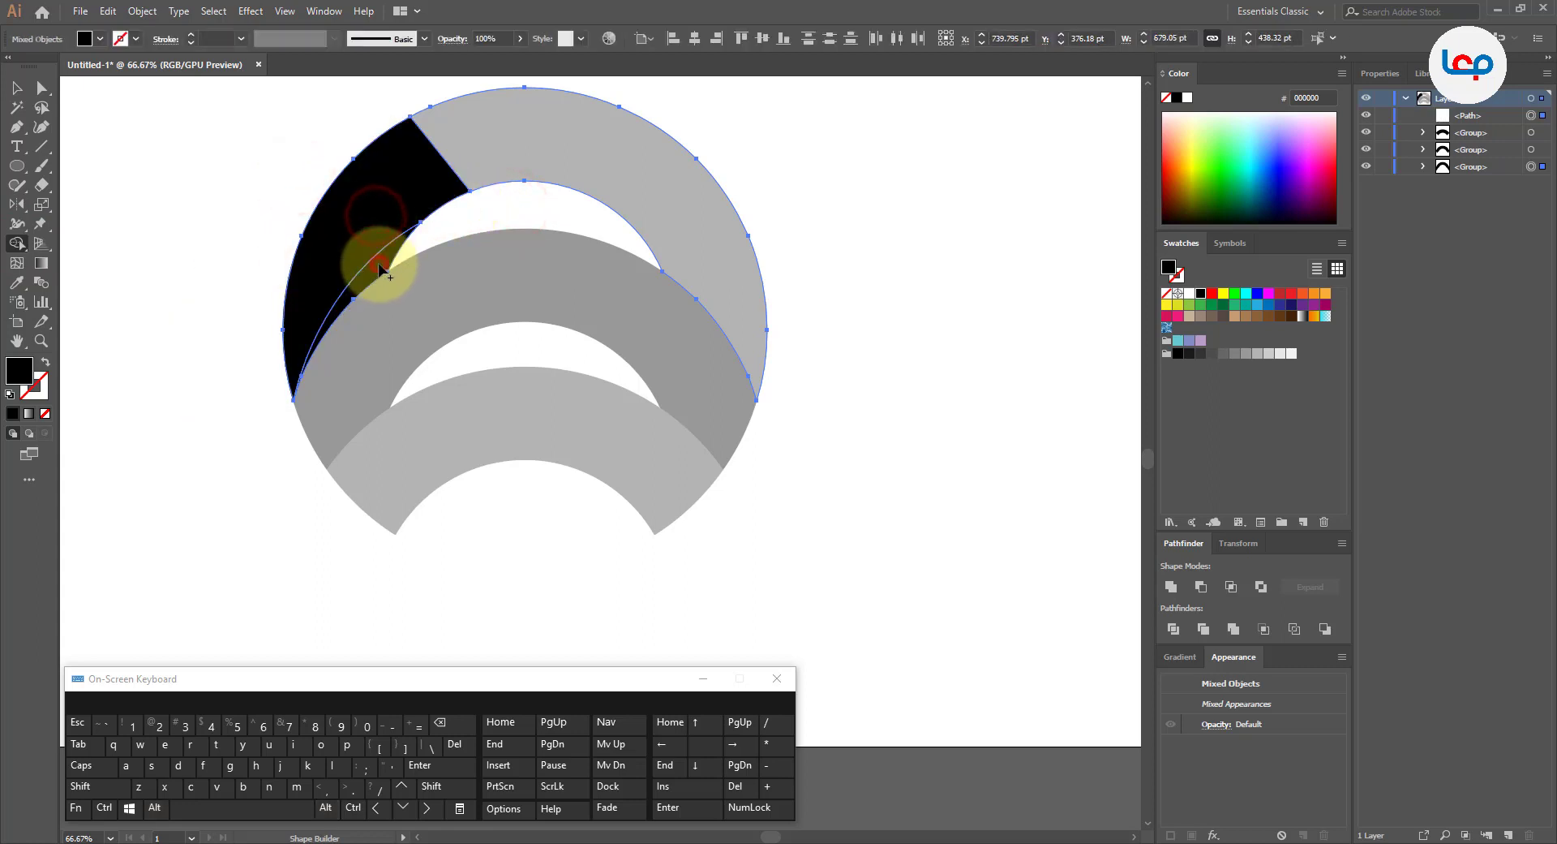
pyautogui.click(375, 267)
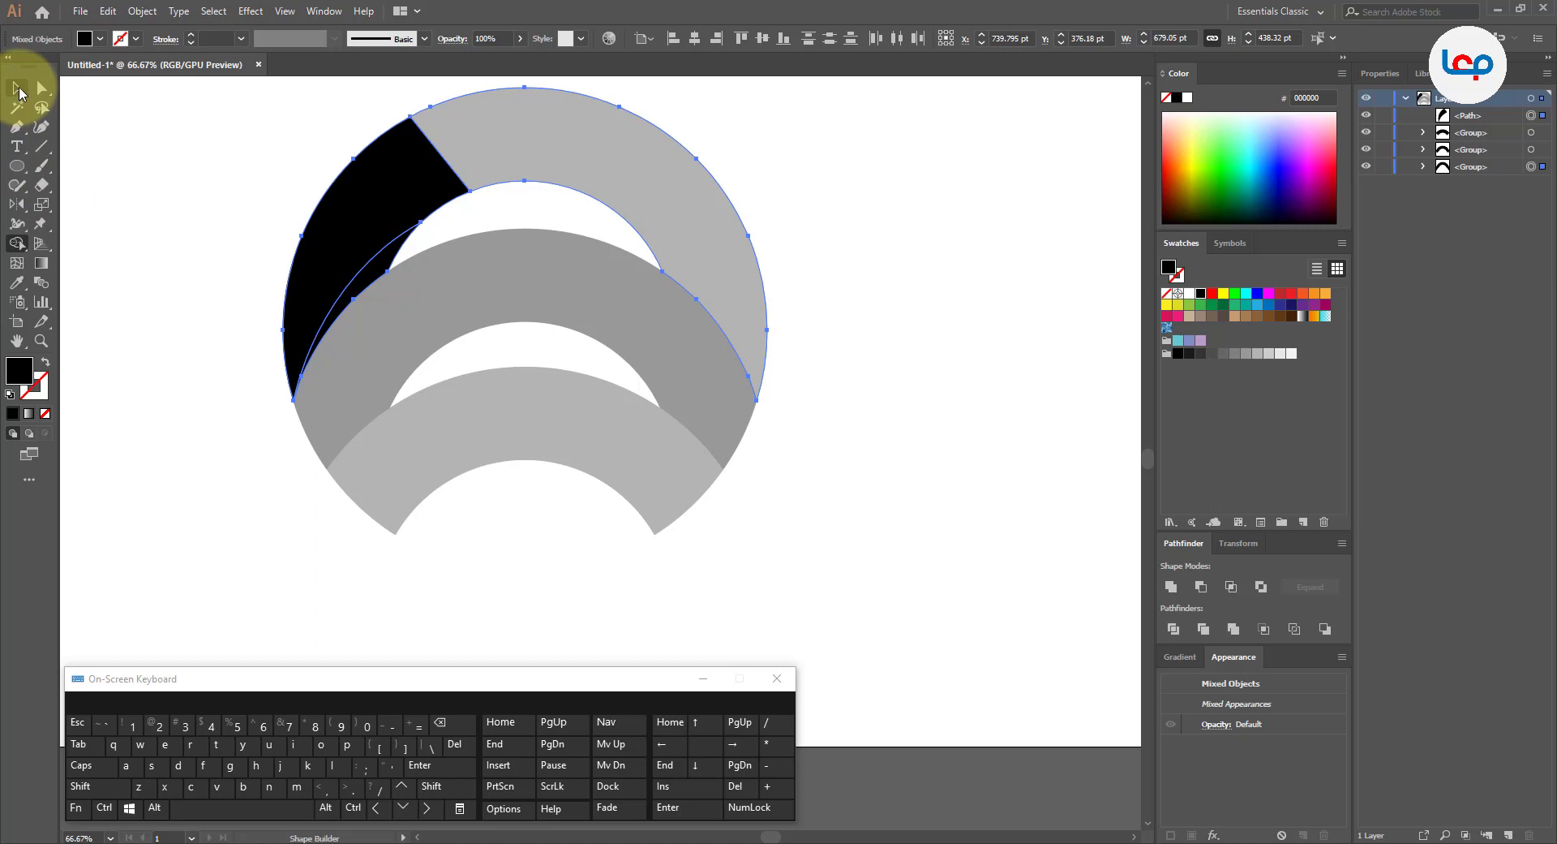
# Try to unite the black left piece with the whole top arc and send the result to the back.
pyautogui.click(19, 89)
pyautogui.click(232, 189)
pyautogui.moveTo(377, 108); pyautogui.dragTo(484, 139)
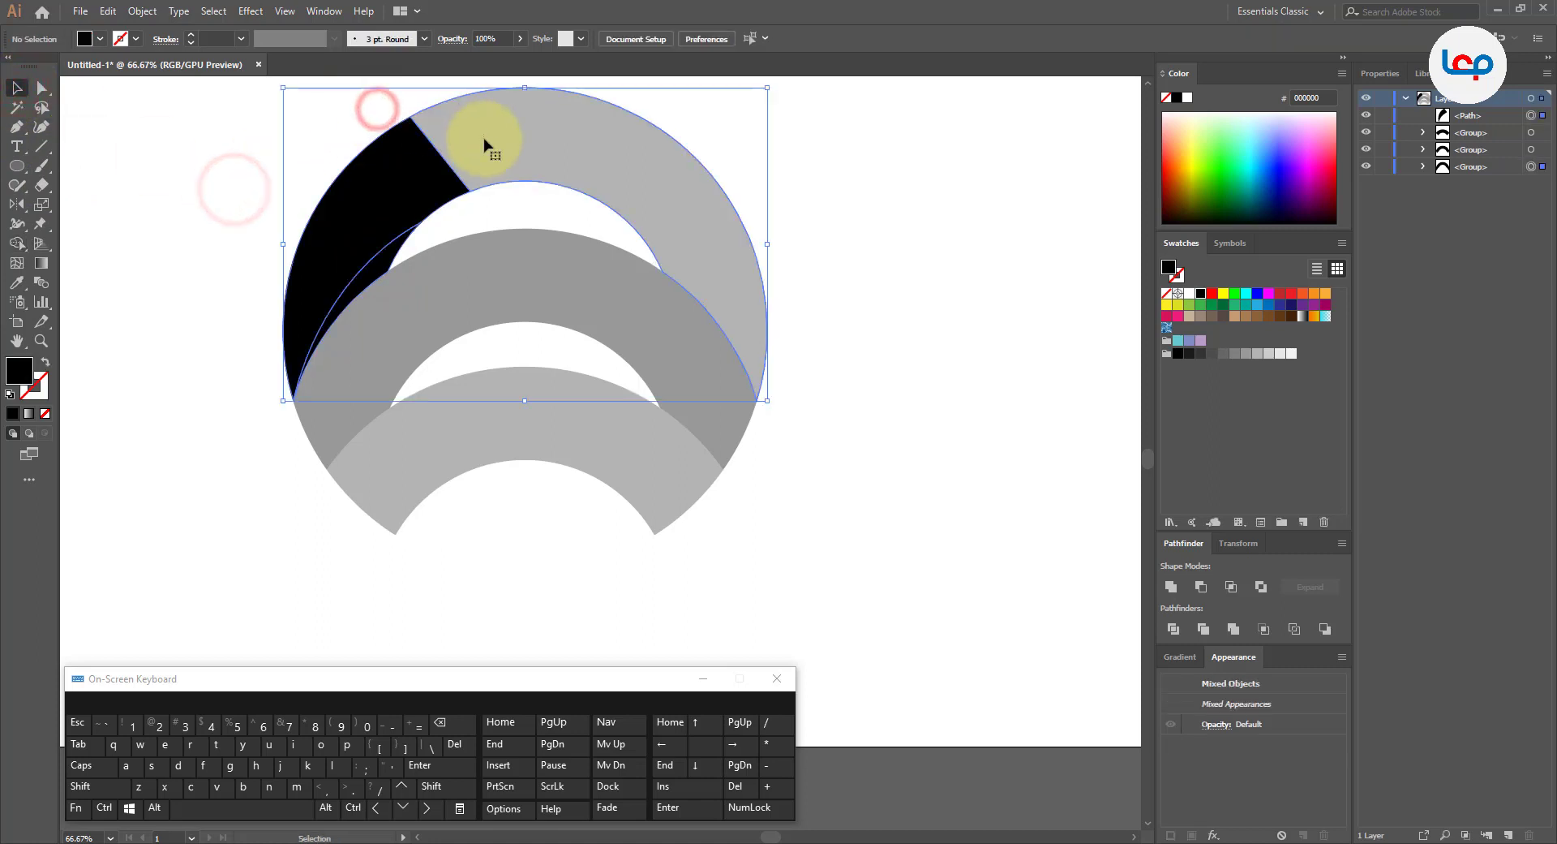
pyautogui.click(1177, 585)
pyautogui.click(924, 467)
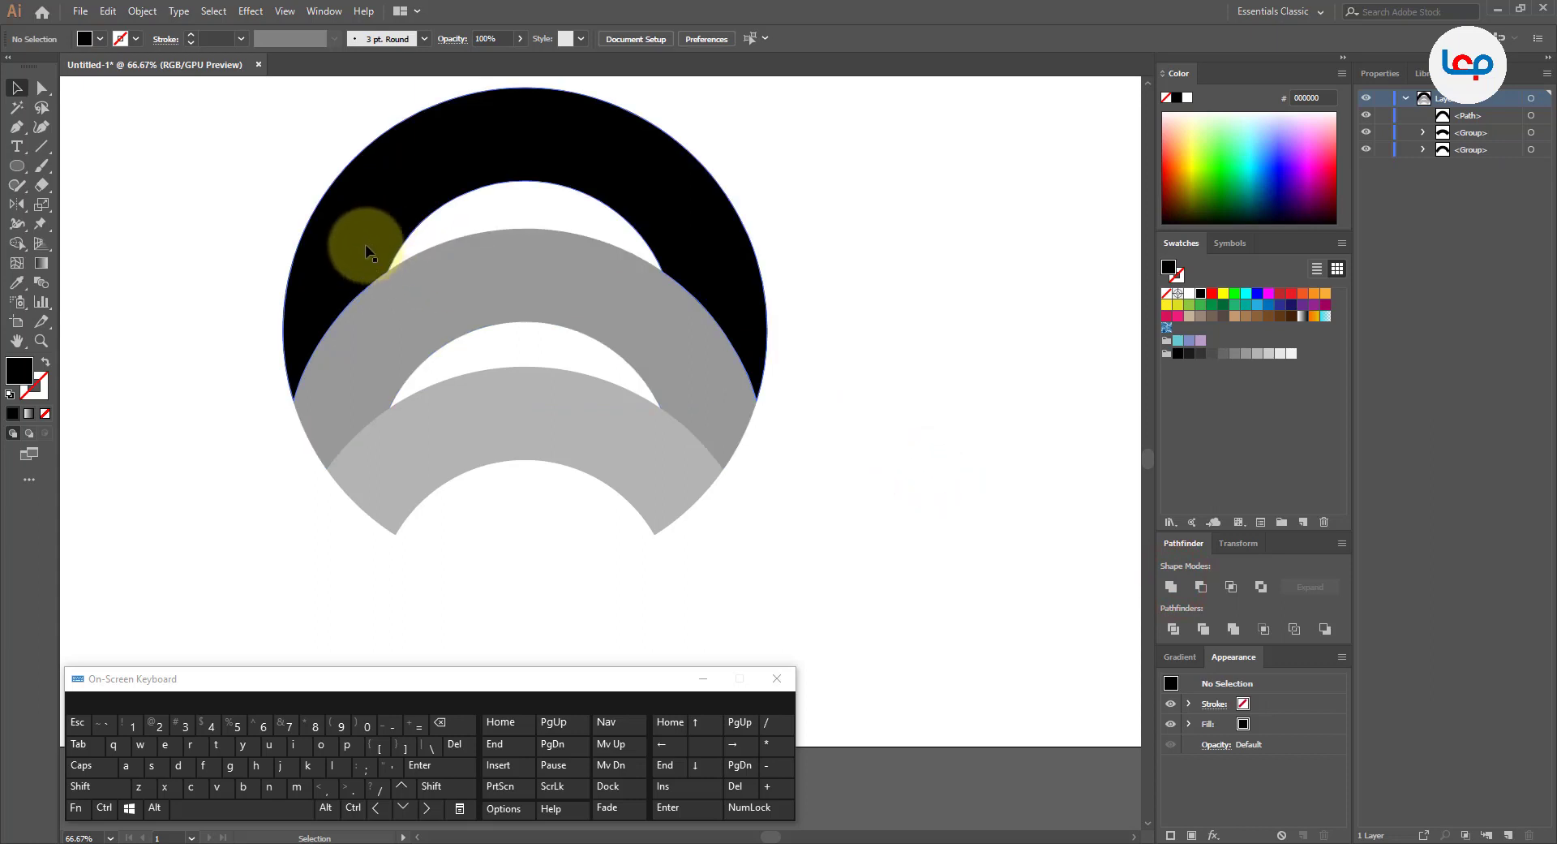
pyautogui.rightClick(365, 242)
pyautogui.click(342, 225)
pyautogui.rightClick(342, 225)
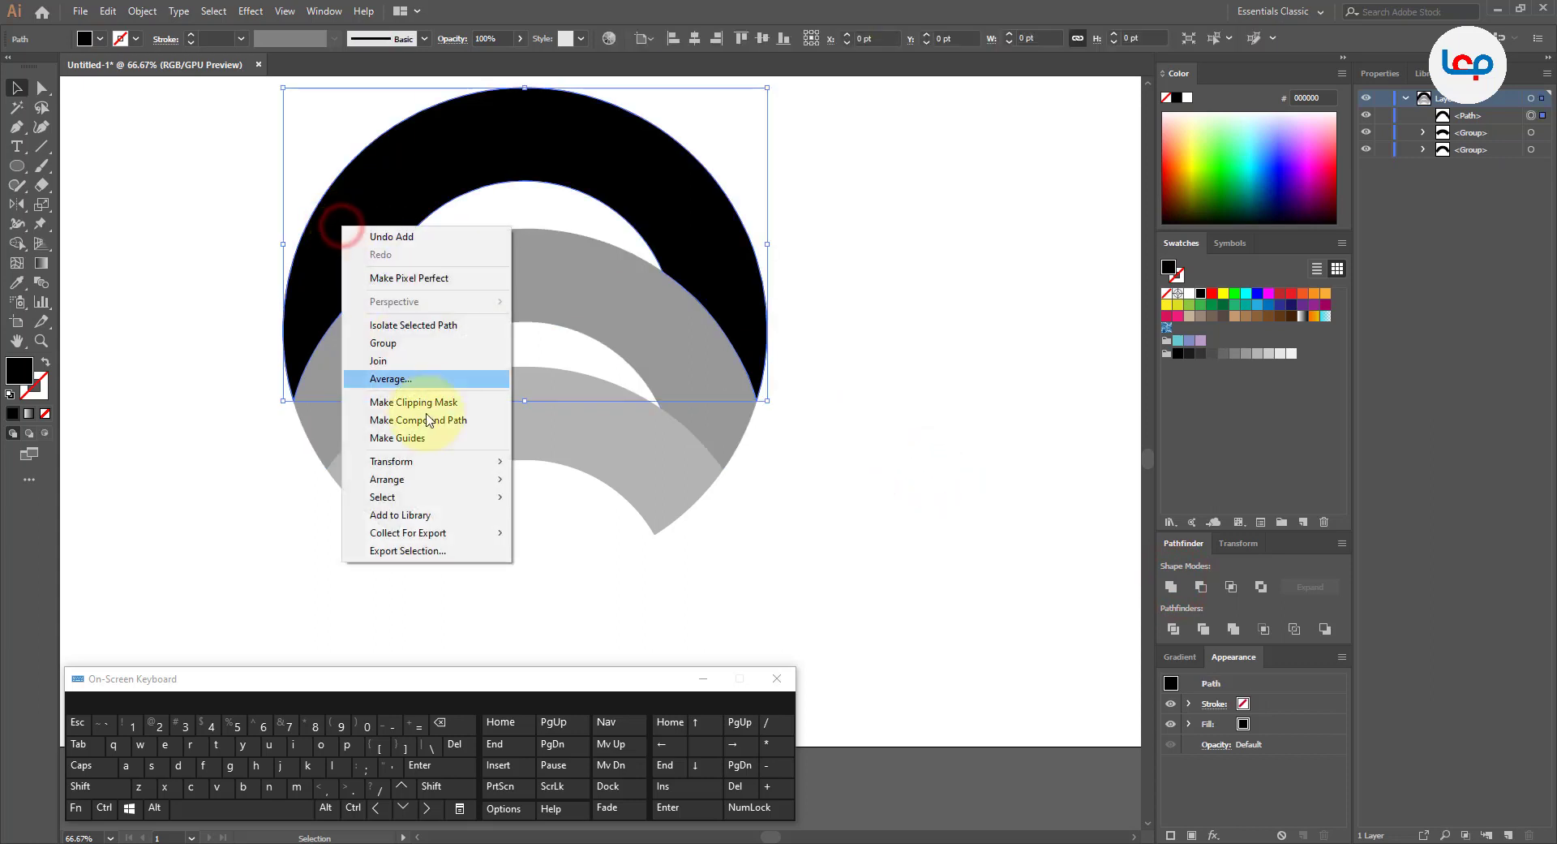
pyautogui.click(580, 535)
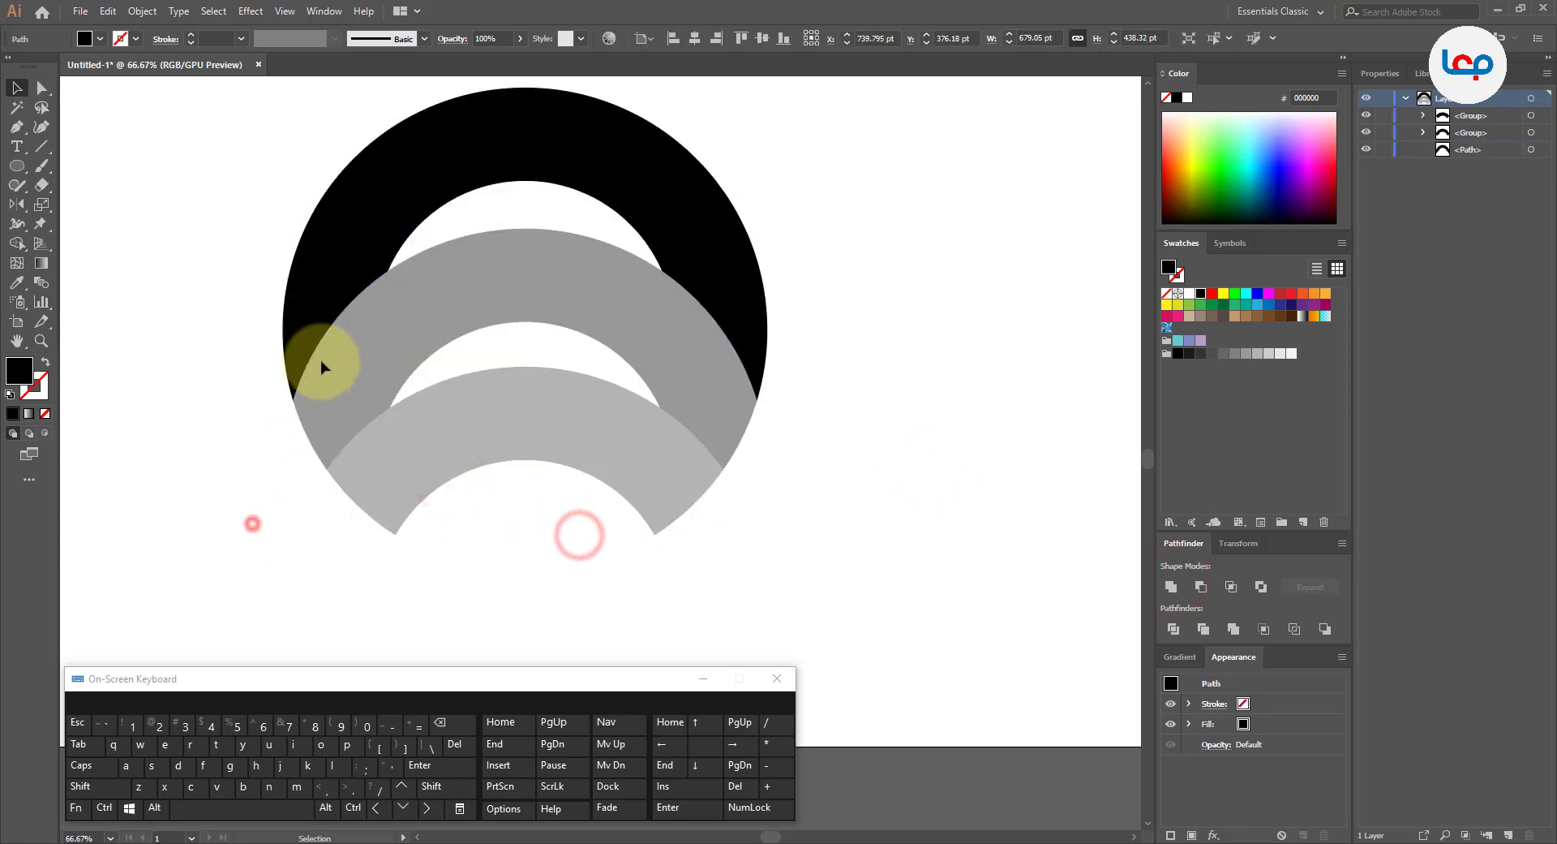
pyautogui.hotkey('ctrl', 'f')
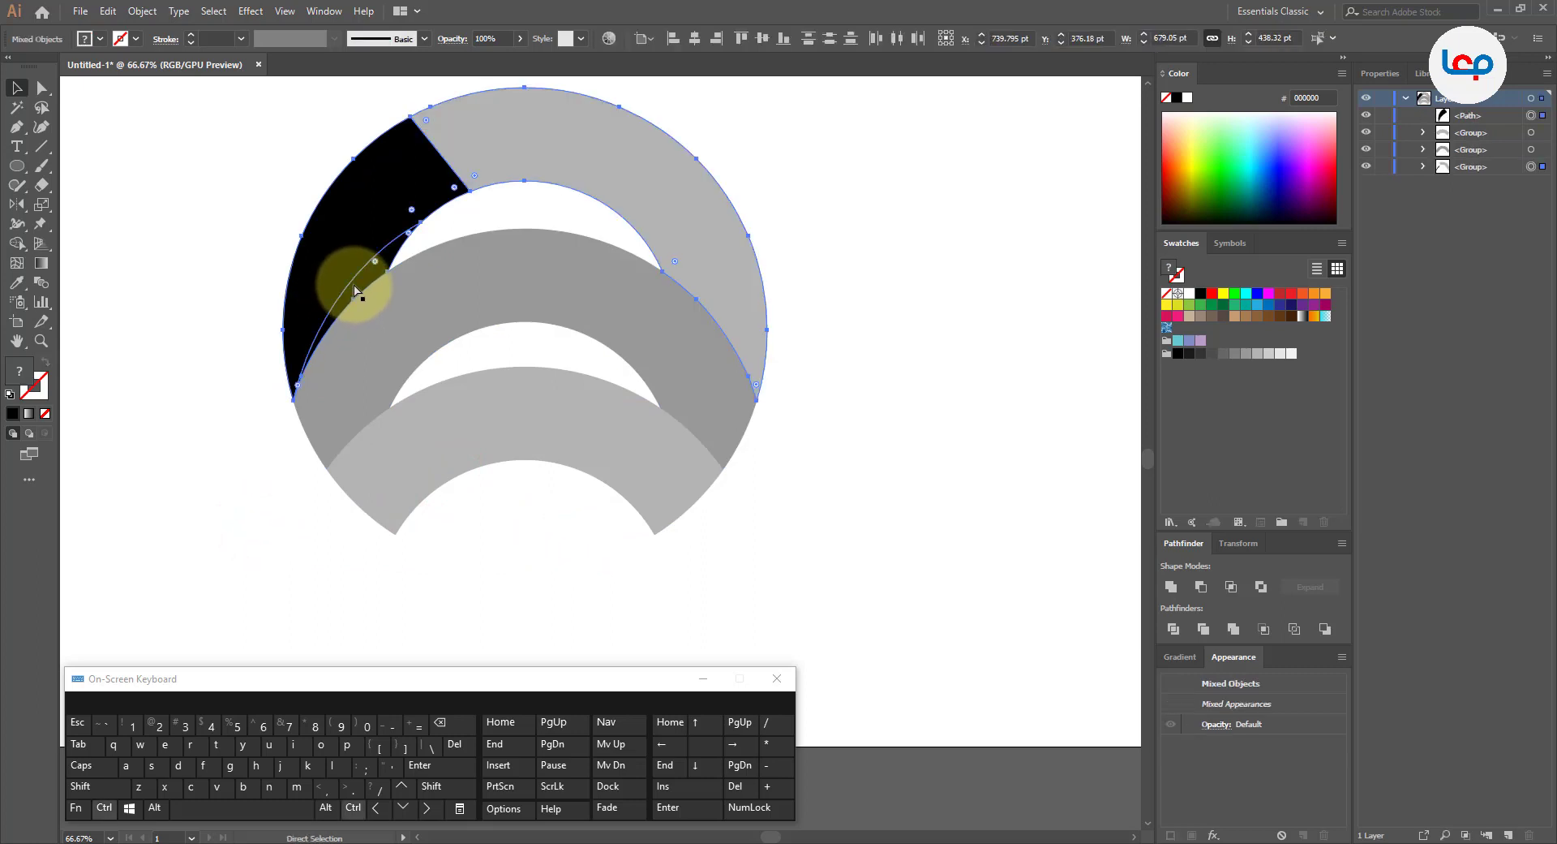
# Ungroup the top arc so its narrow left sliver is separate from the rest.
pyautogui.click(202, 208)
pyautogui.click(388, 259)
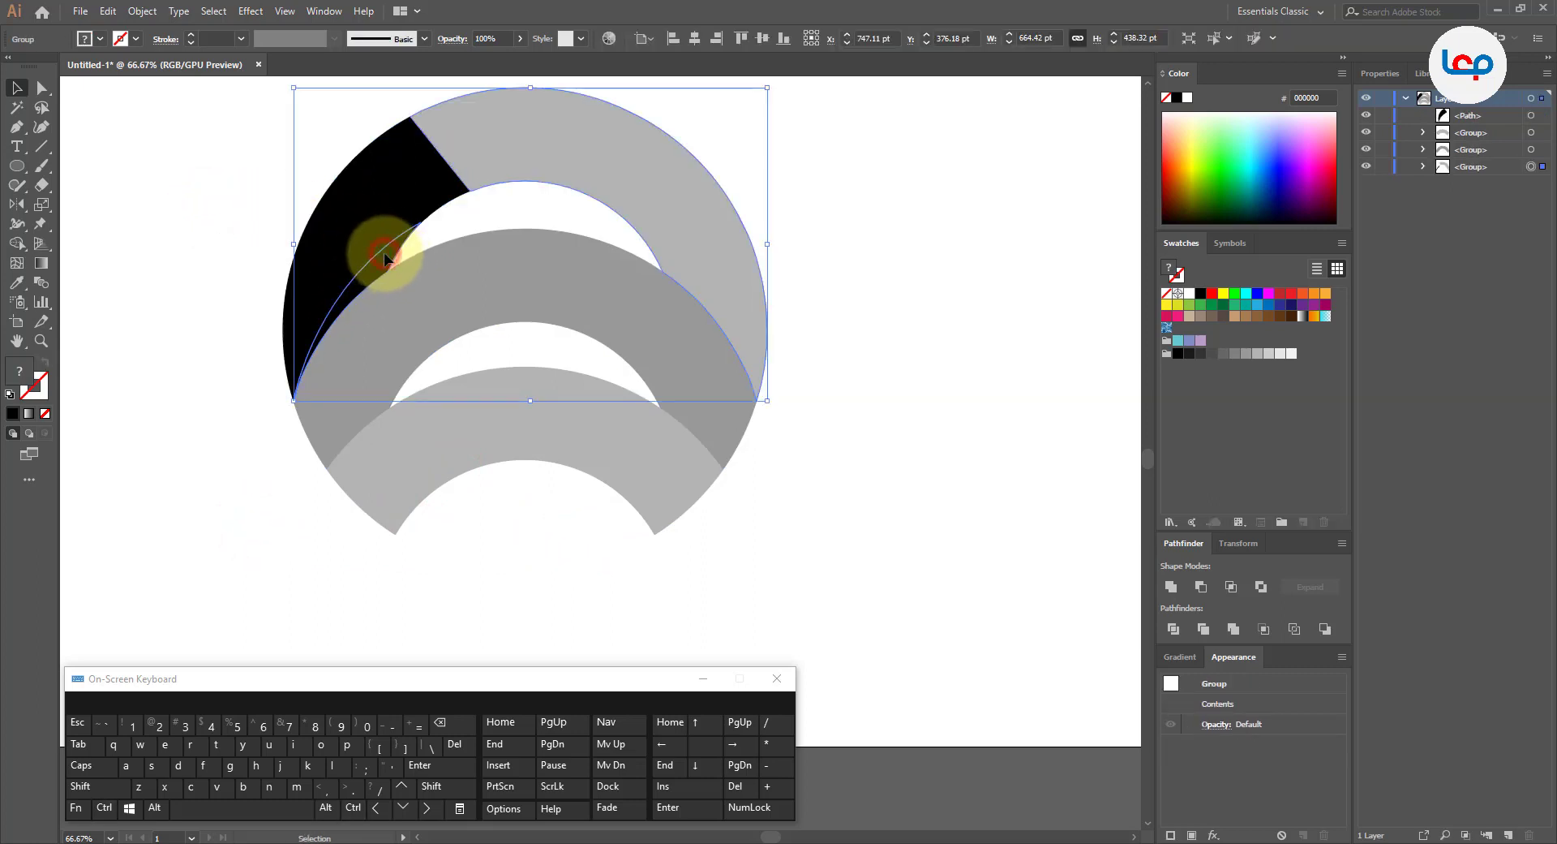
pyautogui.rightClick(386, 255)
pyautogui.click(412, 388)
pyautogui.click(228, 328)
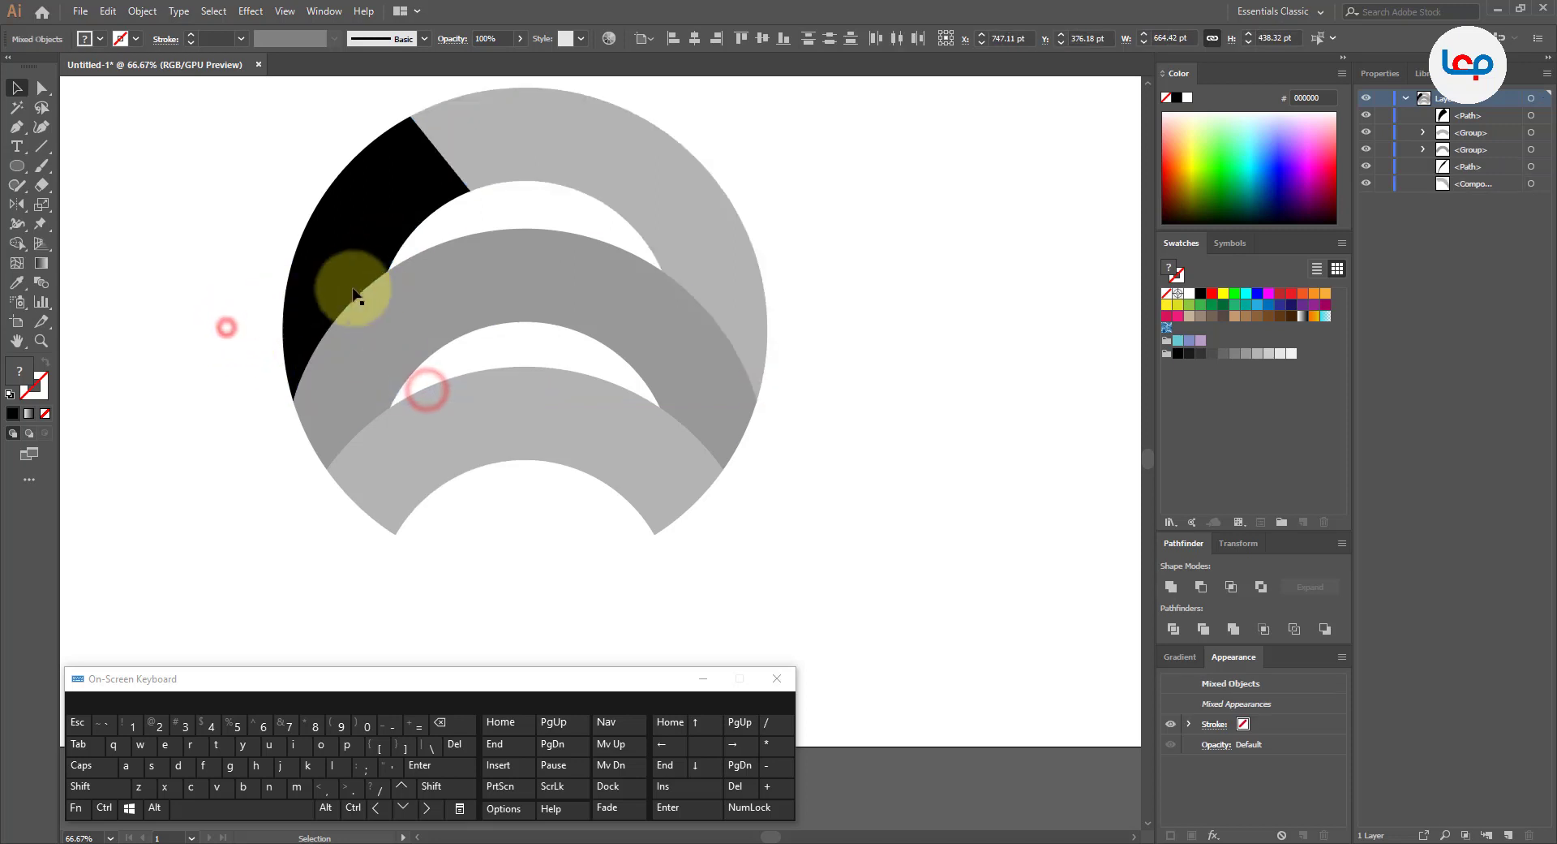
# Unite the black left piece with the gray right part of the top arc, leaving the narrow sliver separate.
pyautogui.click(377, 258)
pyautogui.click(407, 180)
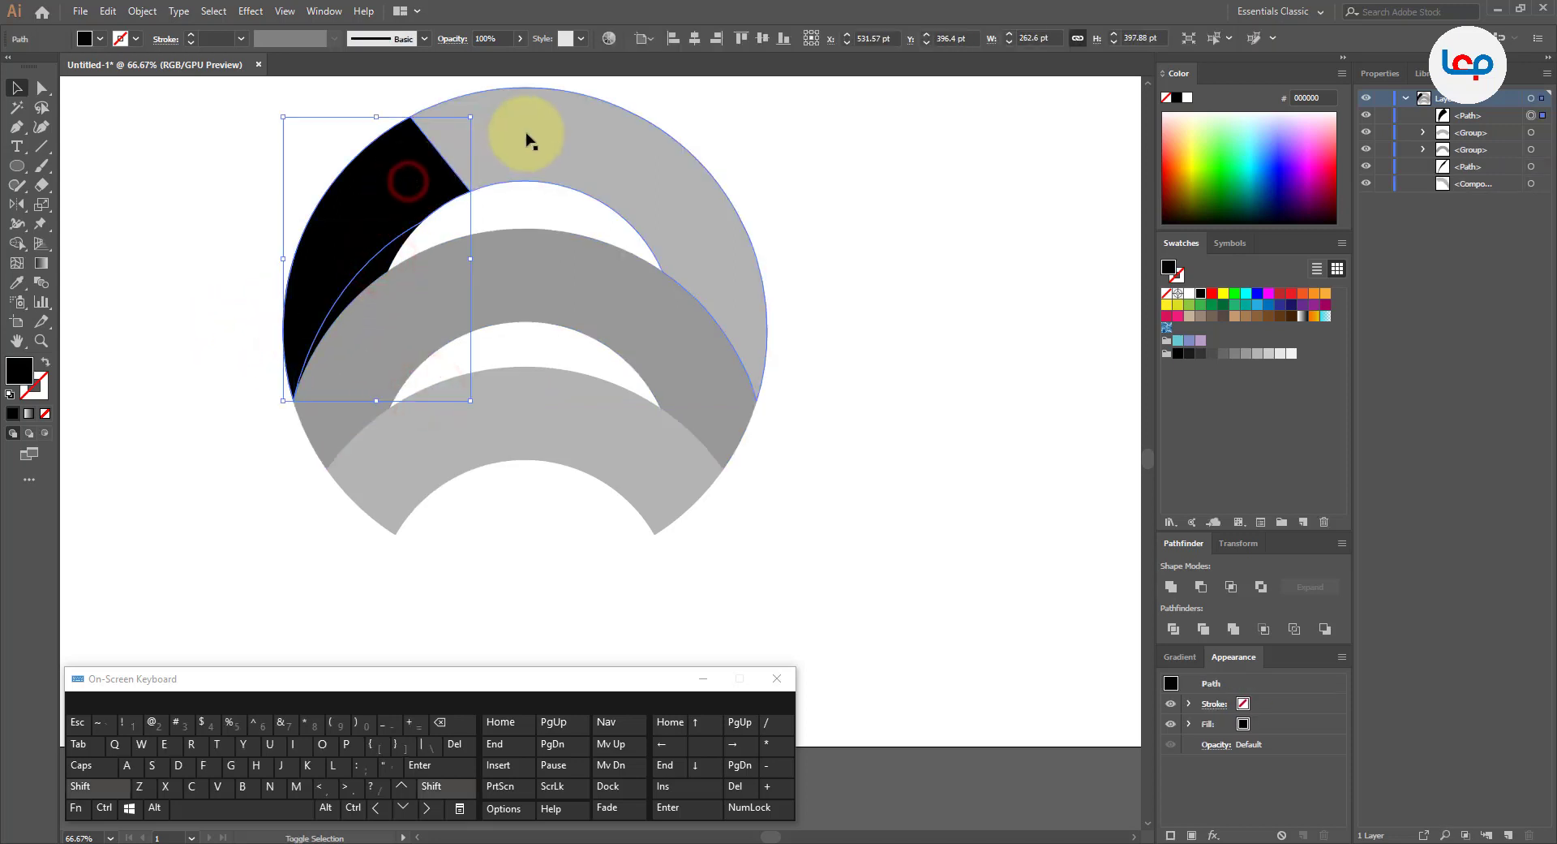
pyautogui.keyDown('shift'); pyautogui.click(525, 134); pyautogui.keyUp('shift')
pyautogui.click(1174, 586)
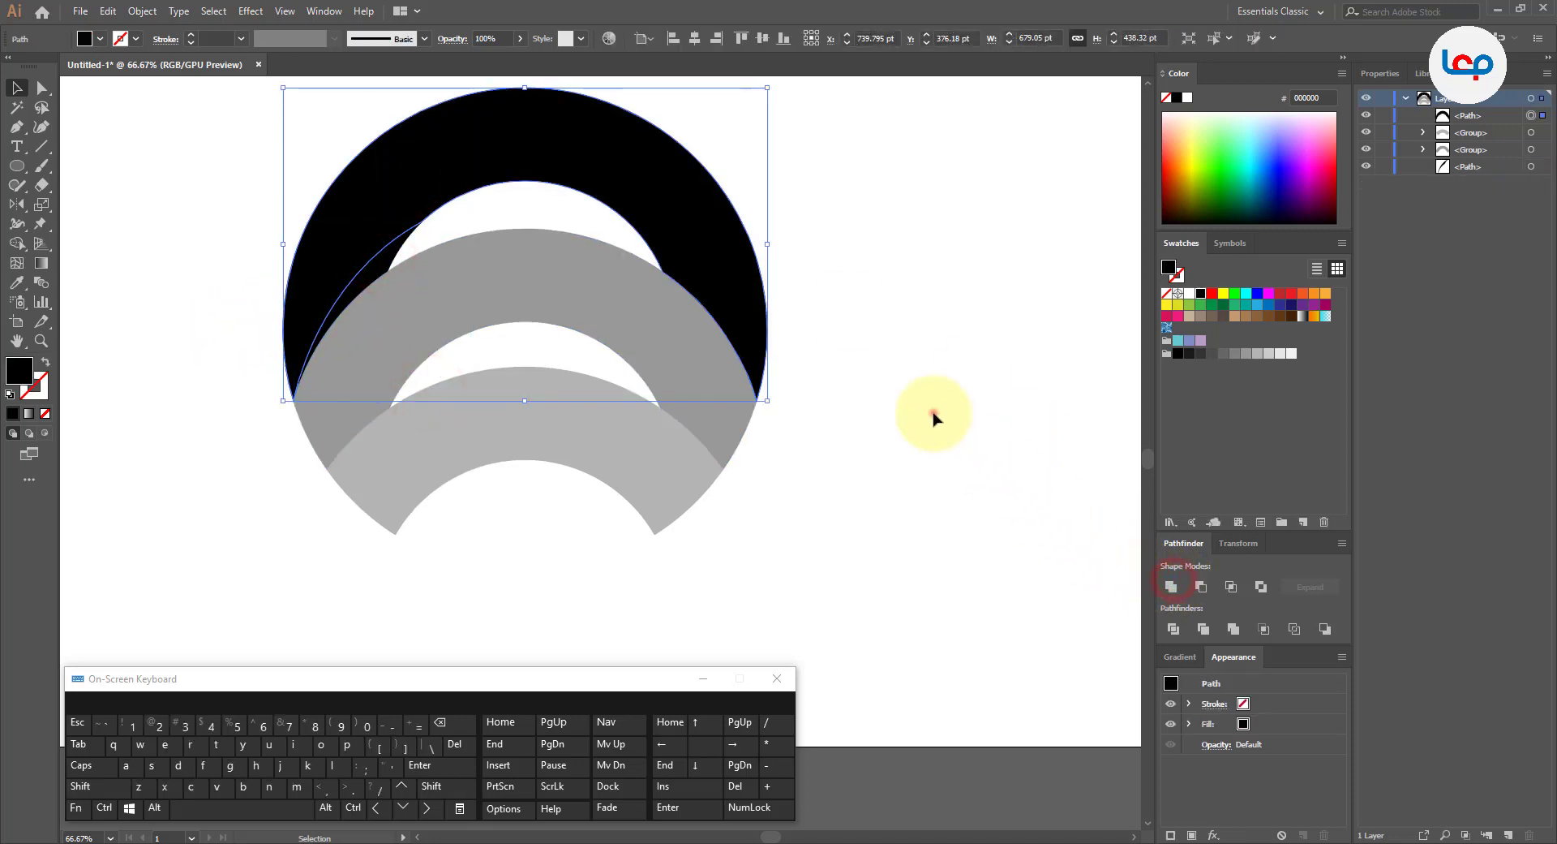
pyautogui.click(932, 414)
# Fill the united top arc with gray 999999.
pyautogui.click(743, 276)
pyautogui.click(1250, 355)
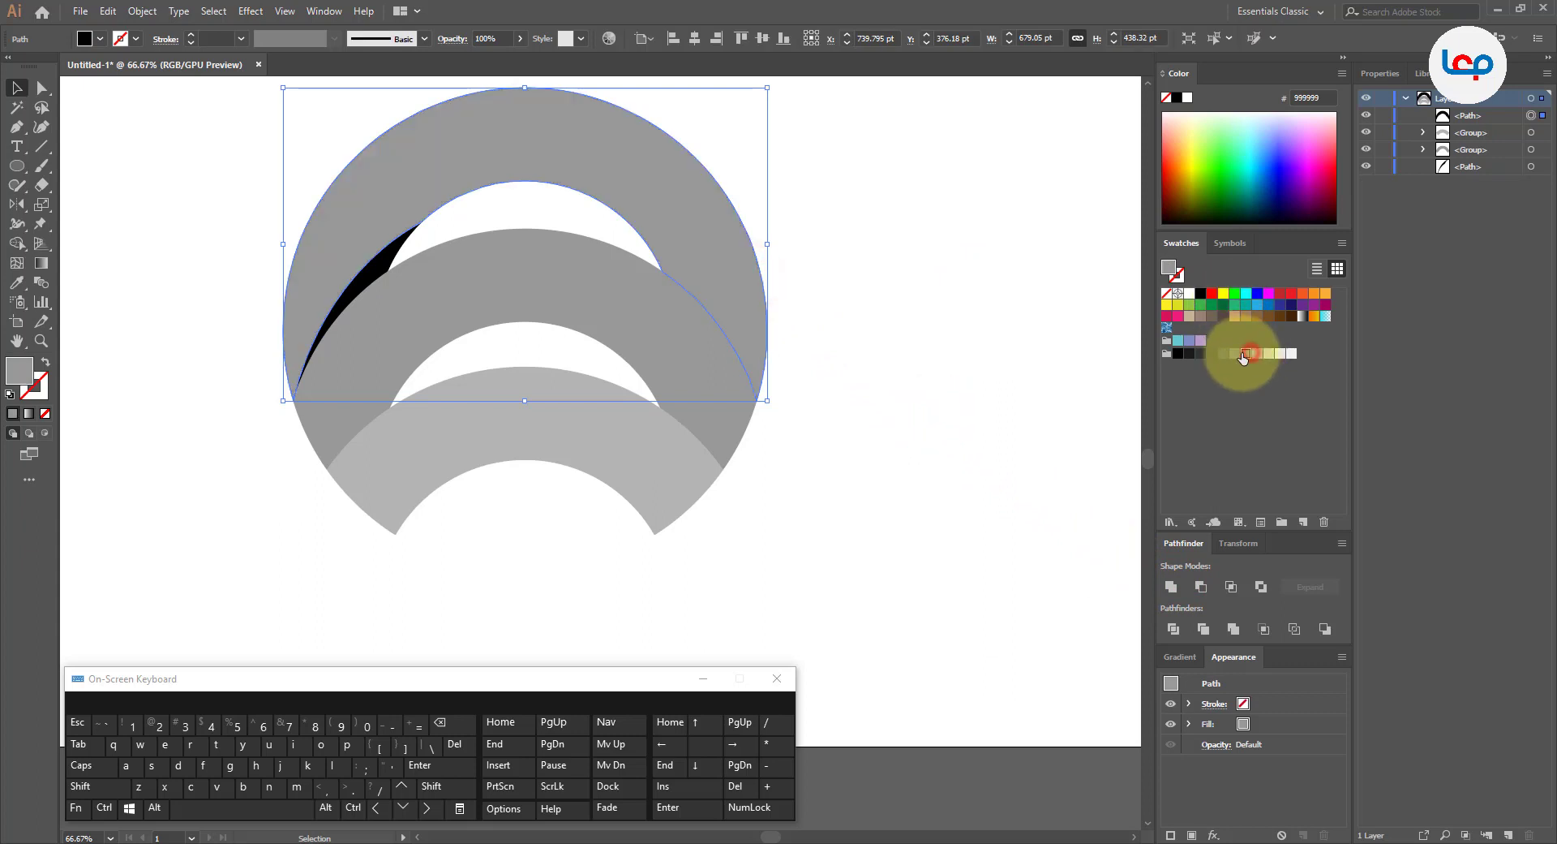
pyautogui.click(1006, 344)
# Copy the narrow black sliver, paste it, and move the duplicate to the empty area left of the figure.
pyautogui.click(387, 252)
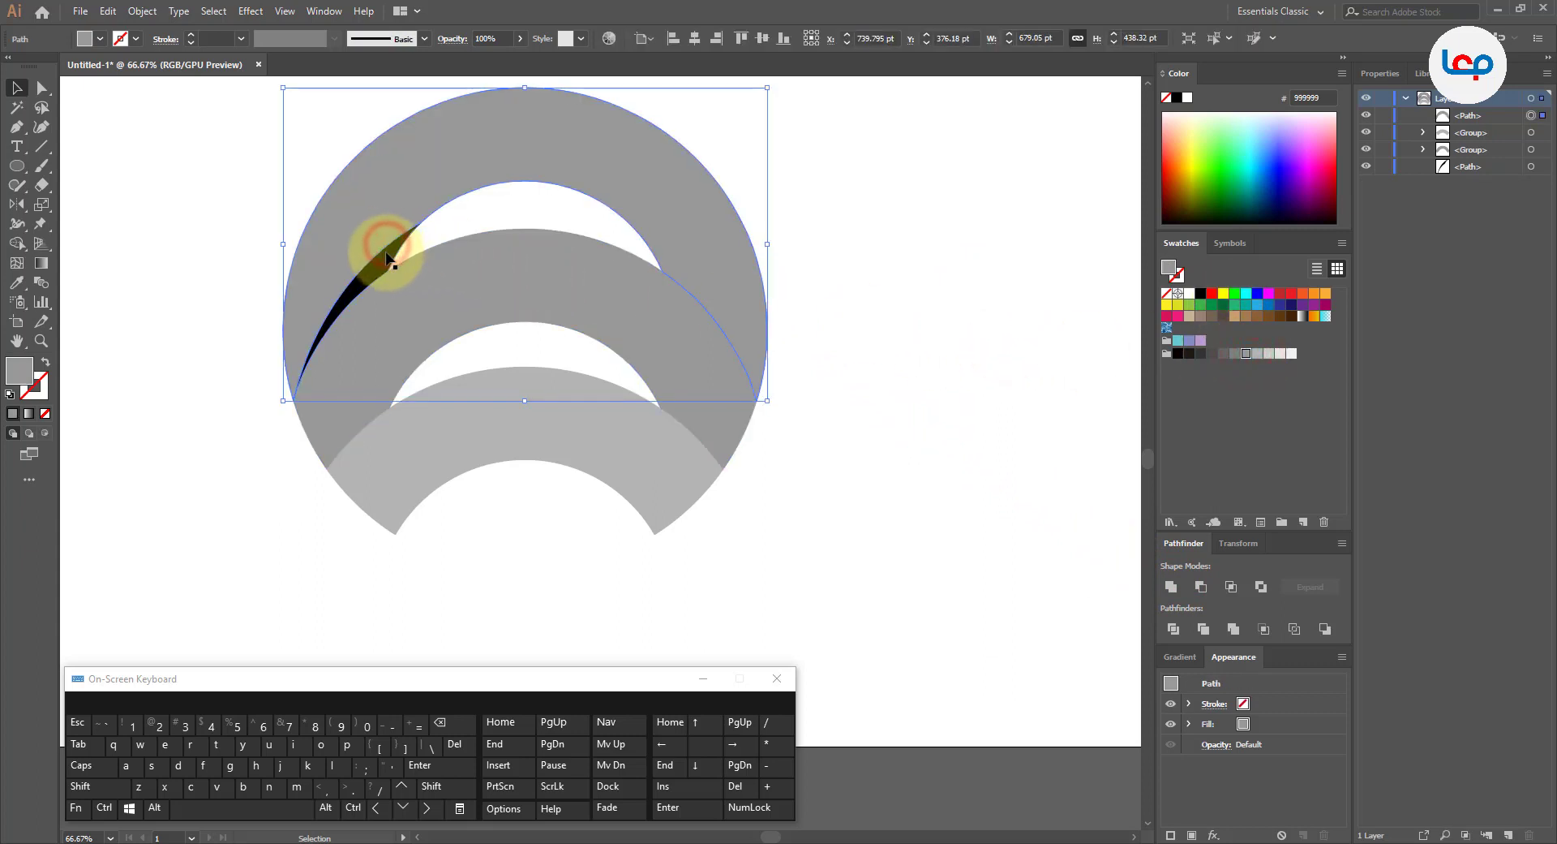
pyautogui.click(203, 286)
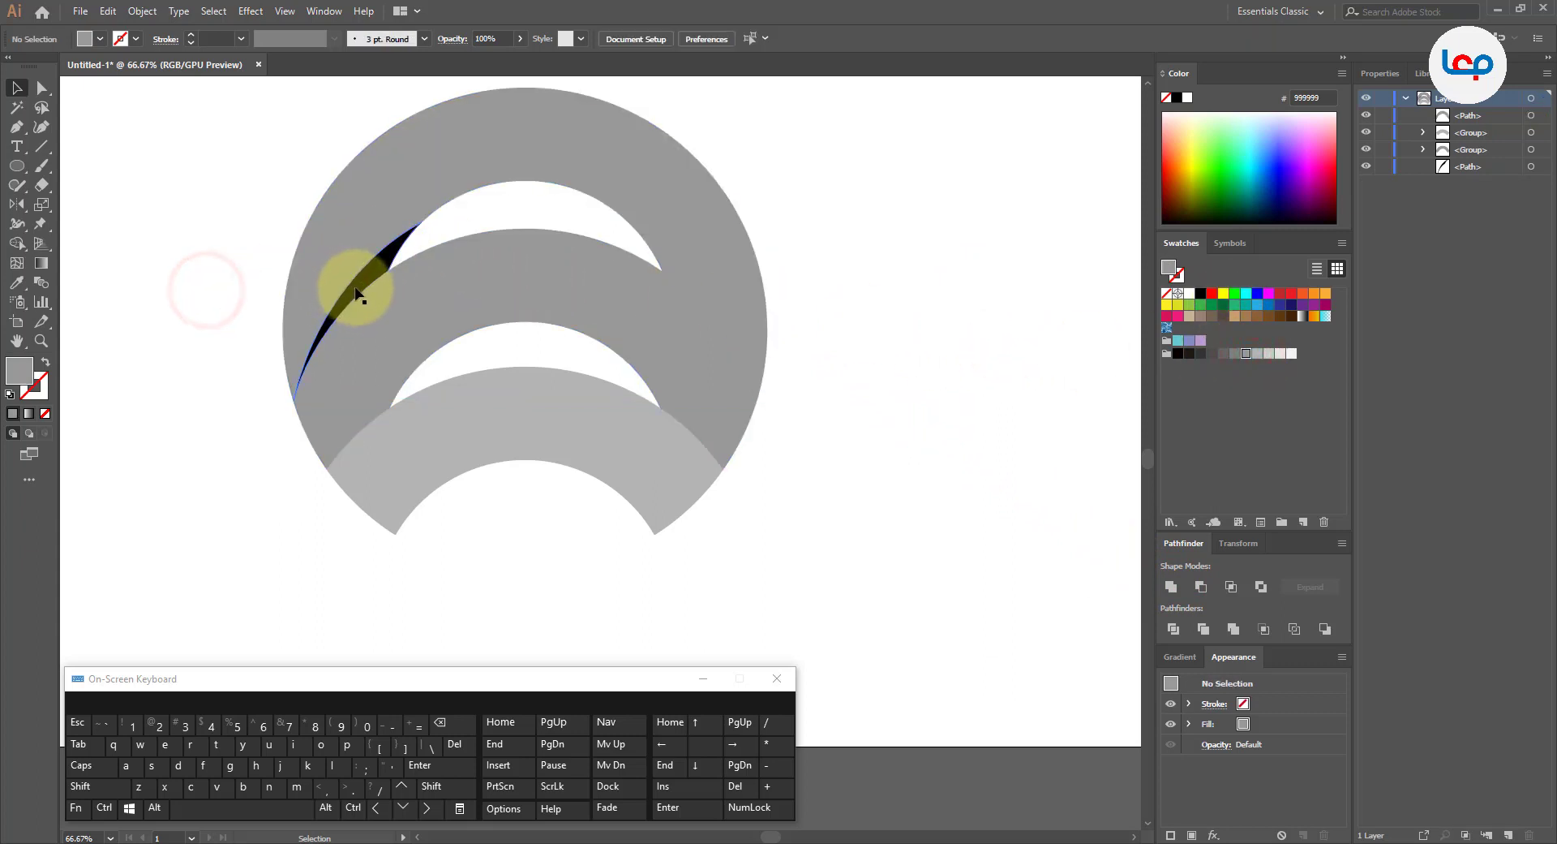
pyautogui.click(355, 290)
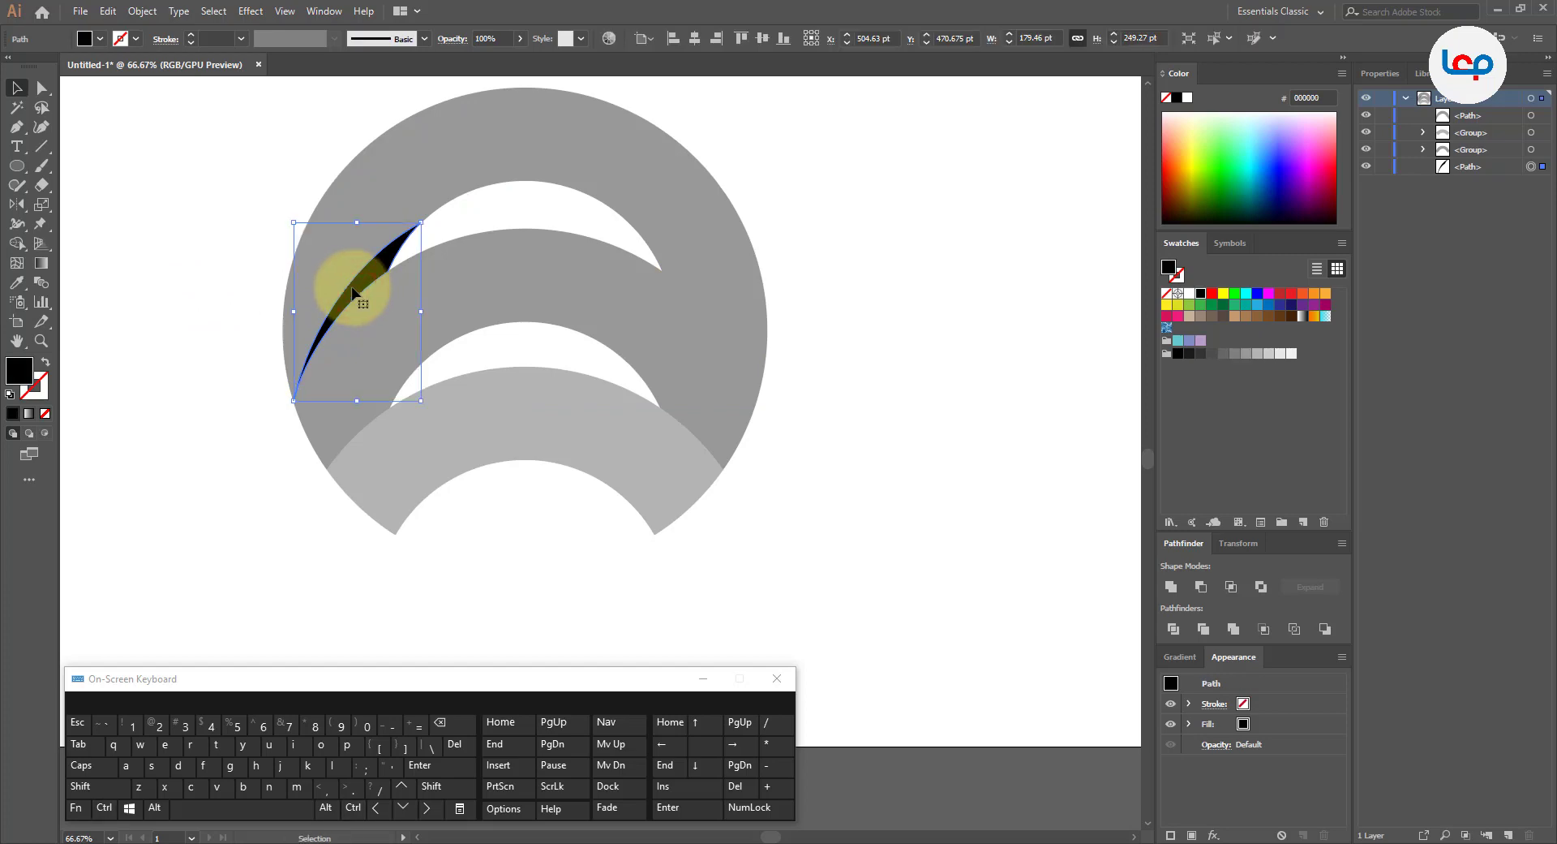
pyautogui.click(107, 12)
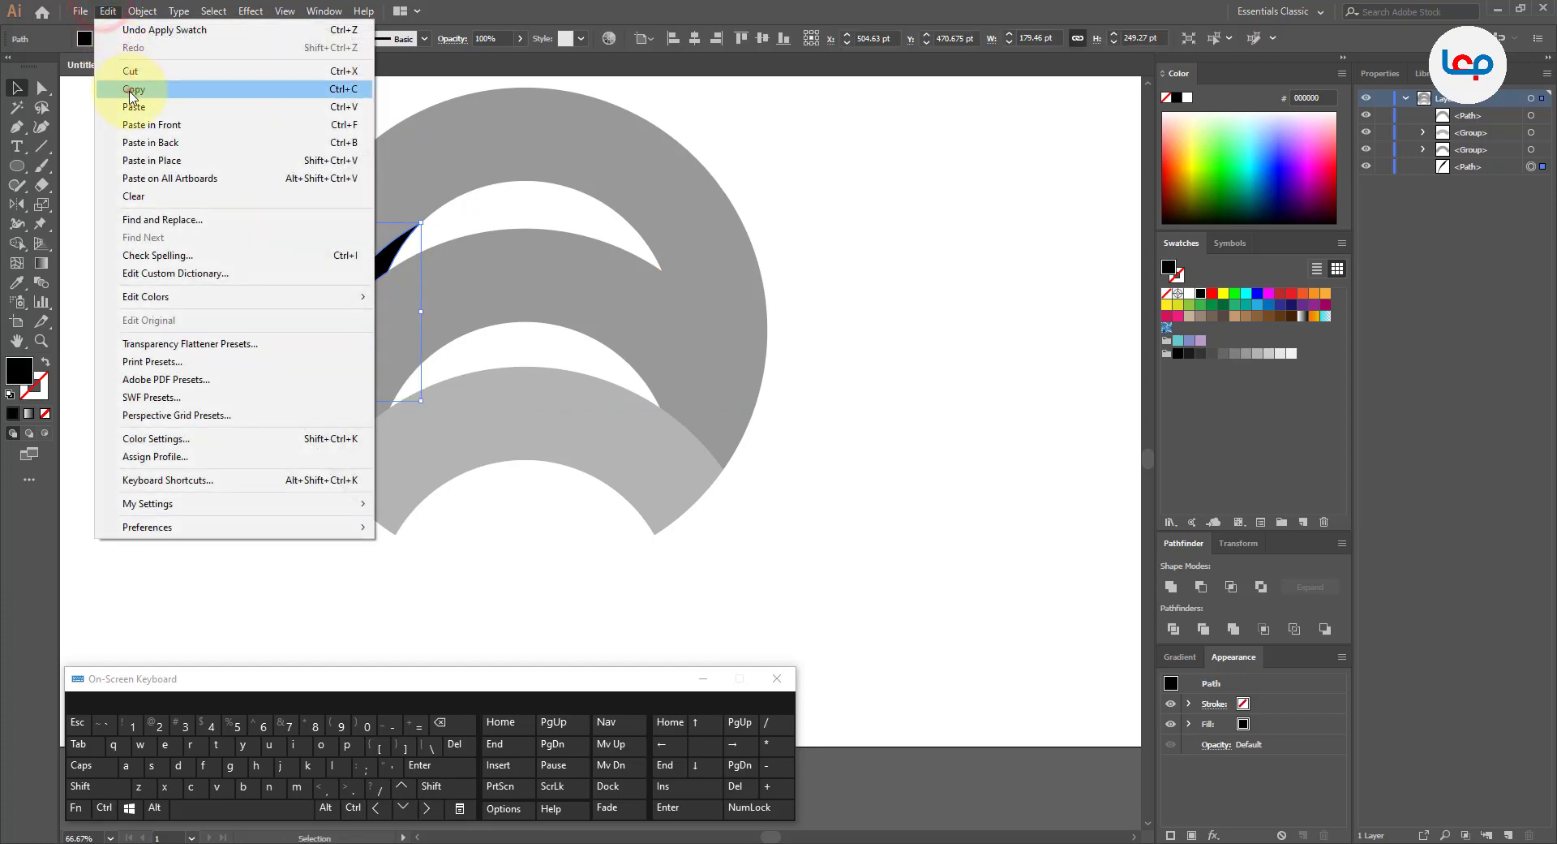
pyautogui.click(130, 89)
pyautogui.click(107, 11)
pyautogui.click(135, 107)
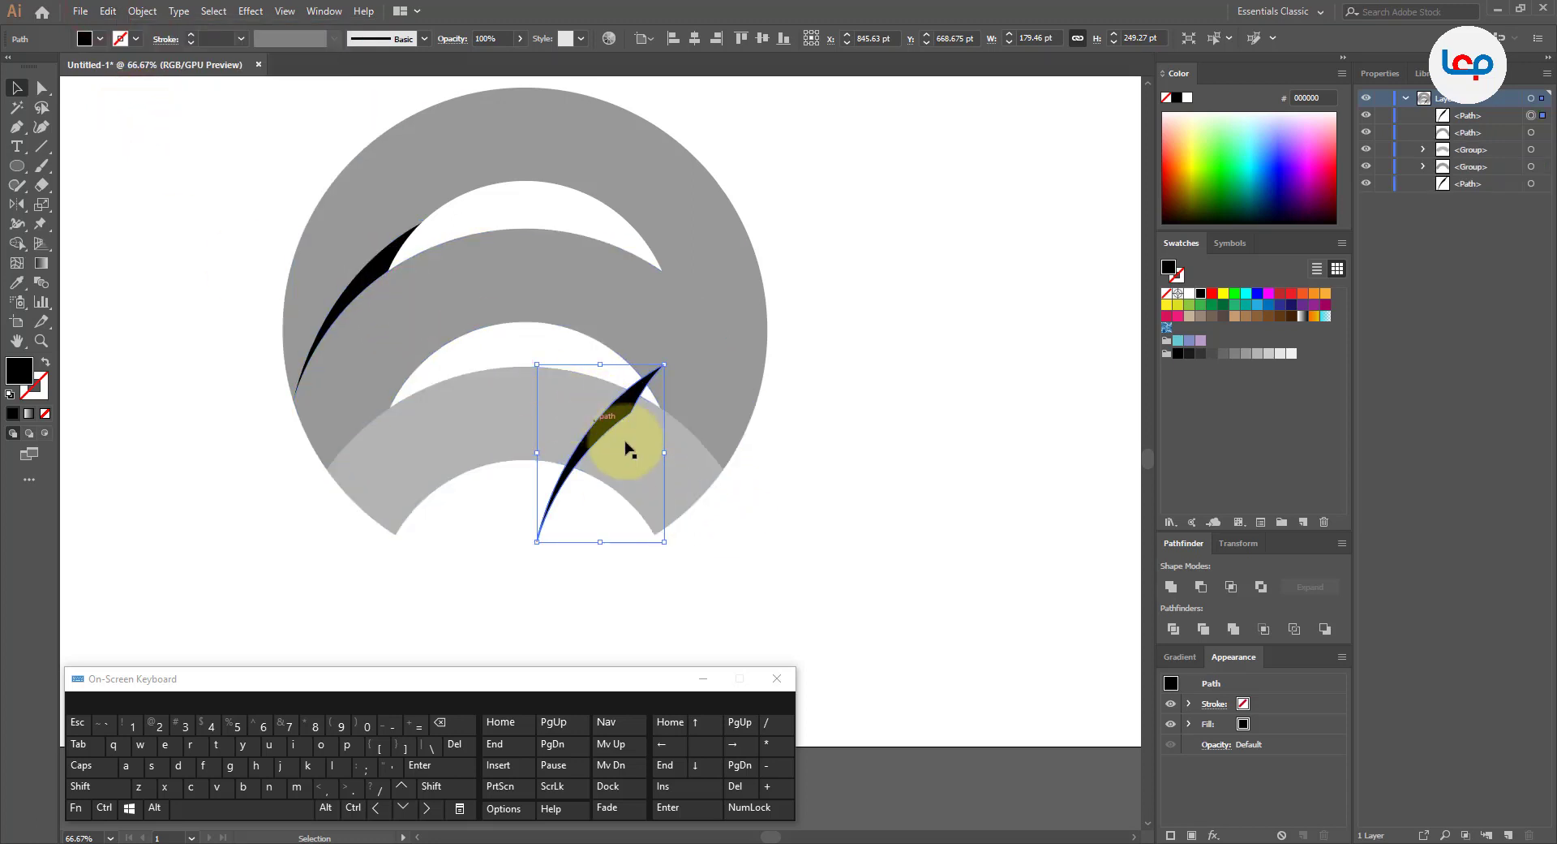
pyautogui.moveTo(601, 413); pyautogui.dragTo(219, 306)
pyautogui.click(229, 347)
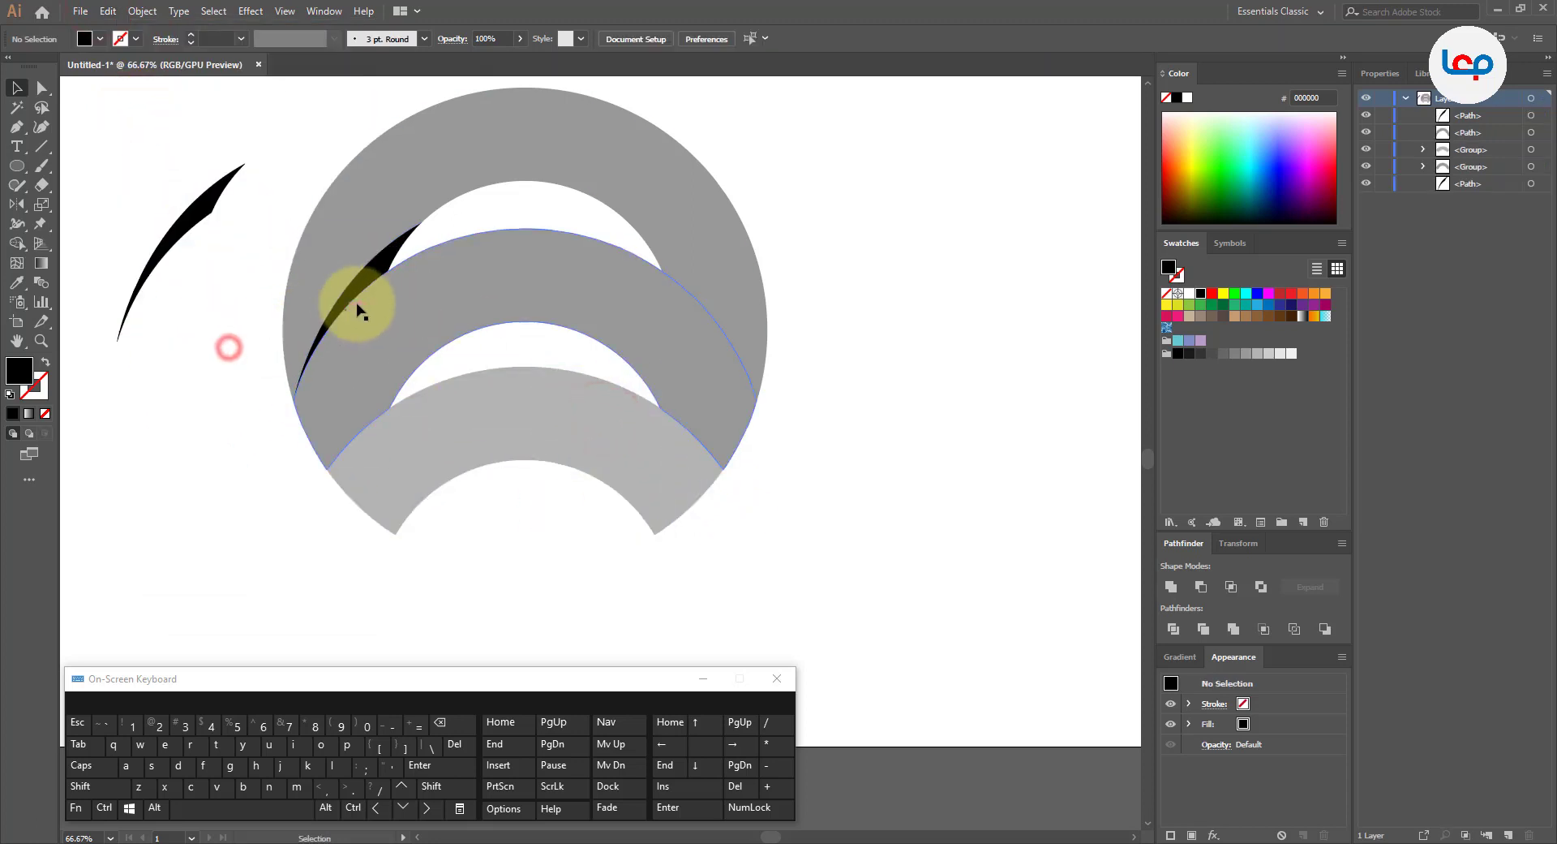
# Unite the original black sliver with the top arc into one gray shape.
pyautogui.click(368, 265)
pyautogui.keyDown('shift'); pyautogui.click(369, 190); pyautogui.keyUp('shift')
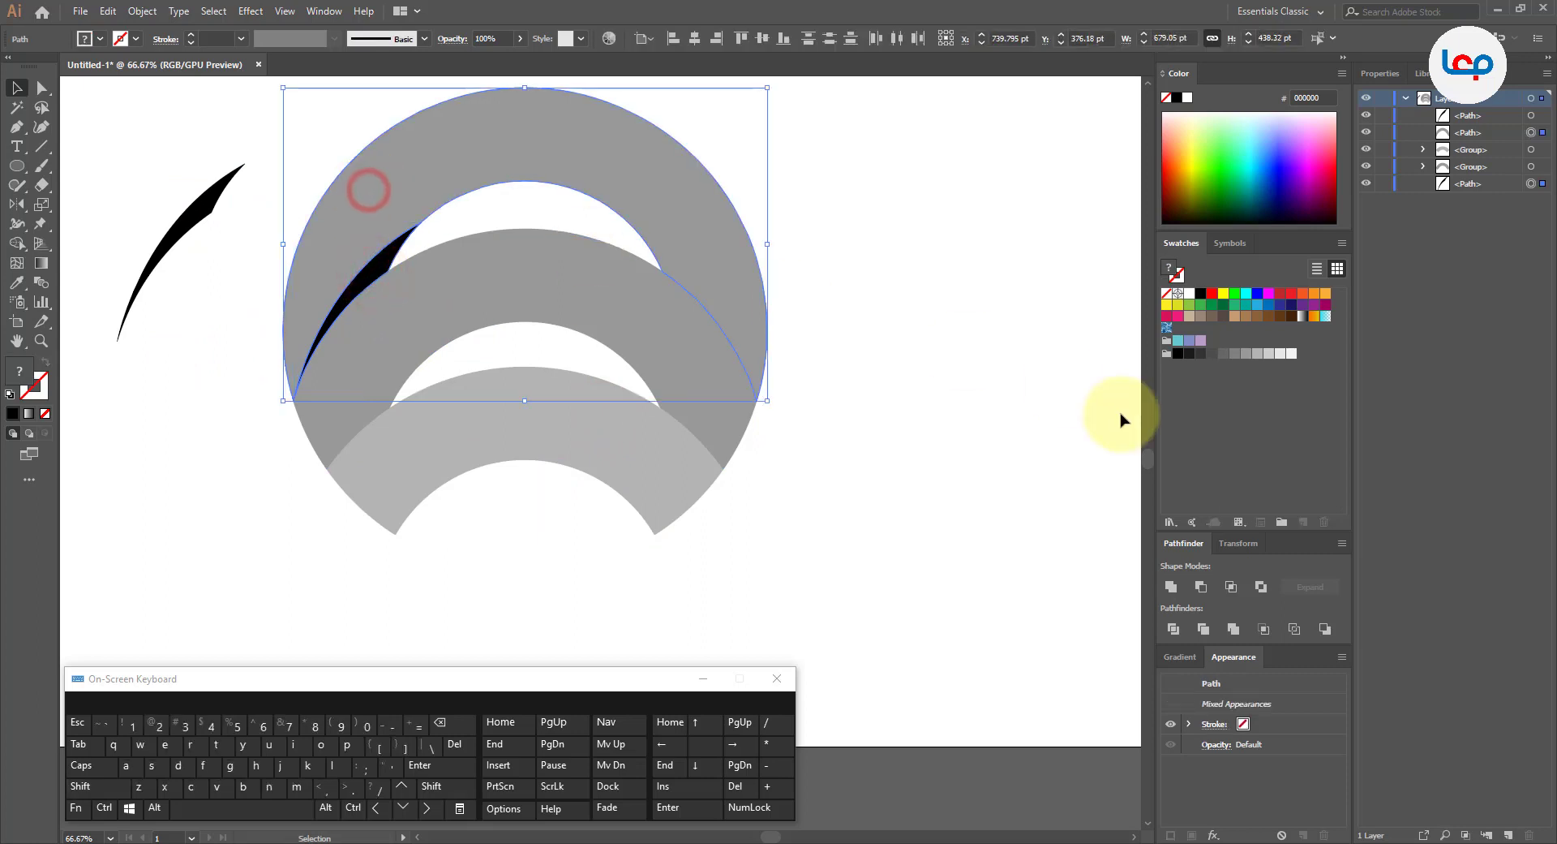
pyautogui.click(1171, 586)
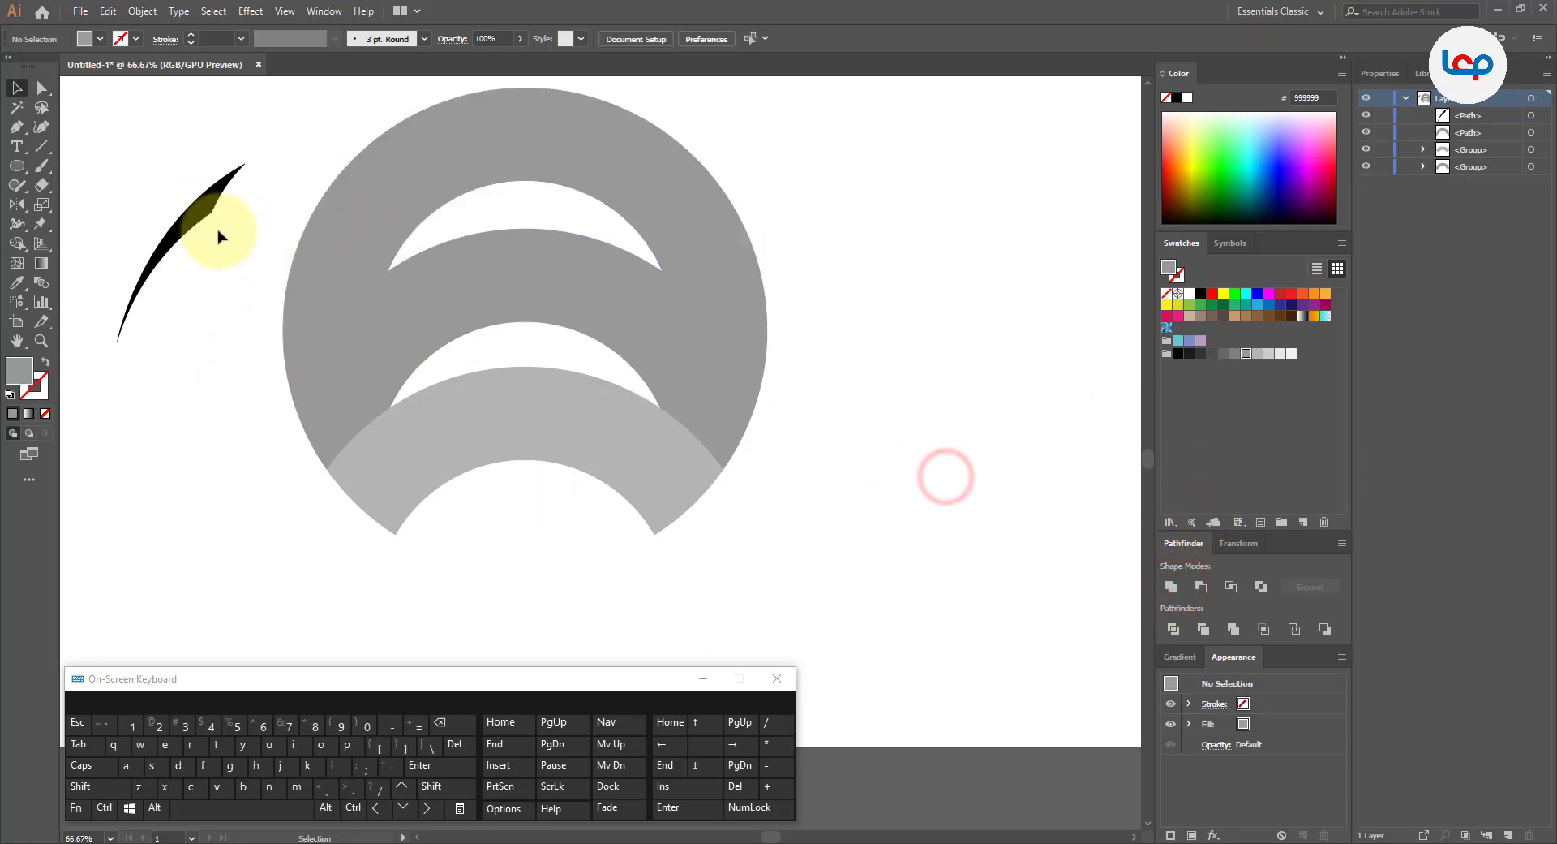
# Fill the top arc with gray 808080.
pyautogui.click(198, 211)
pyautogui.click(415, 193)
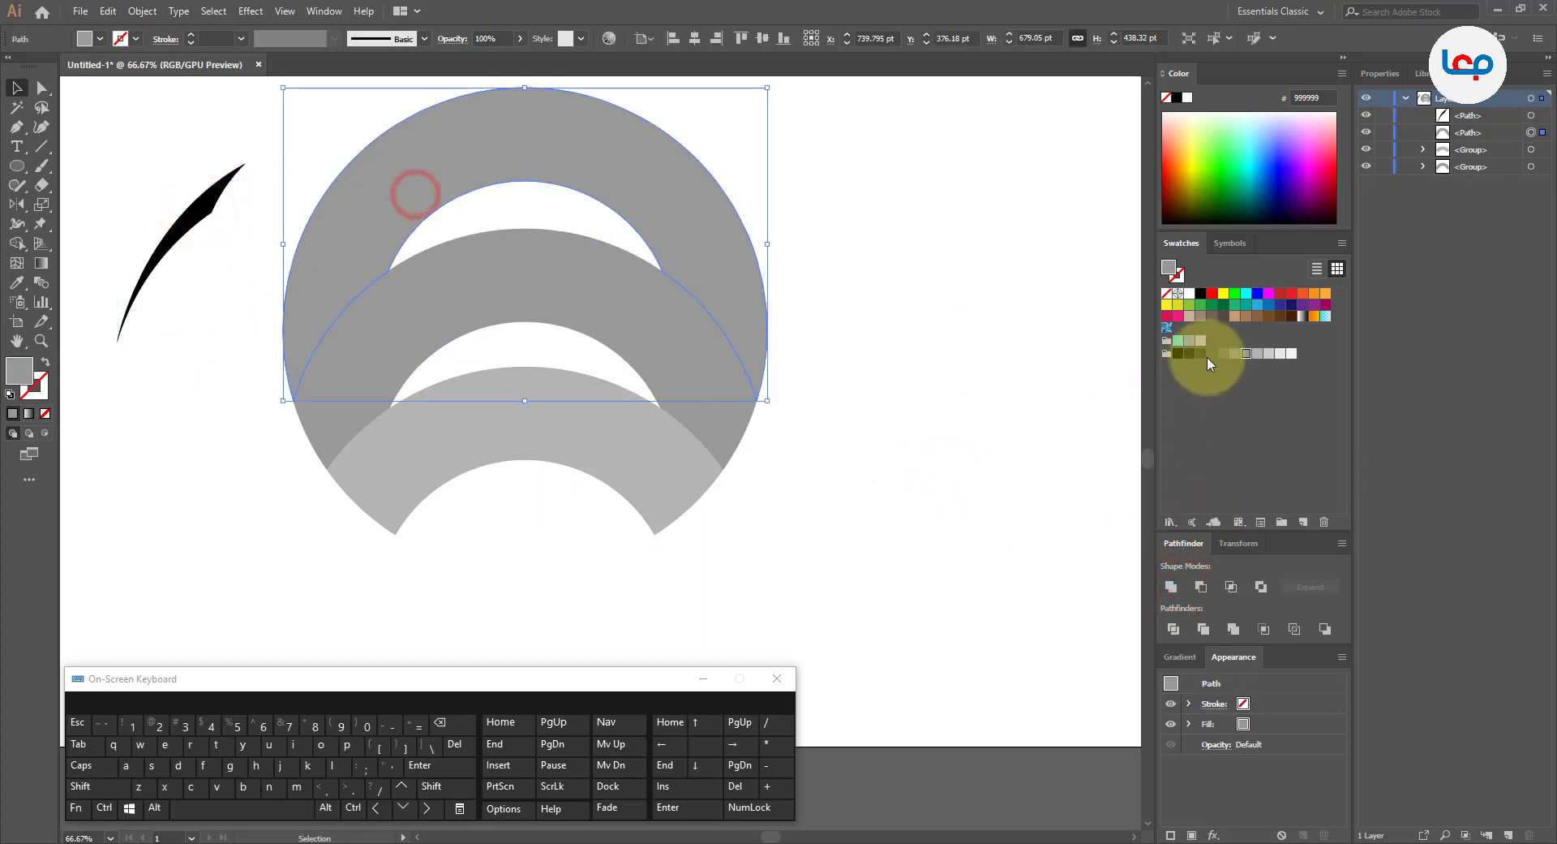
pyautogui.click(1234, 354)
pyautogui.click(986, 377)
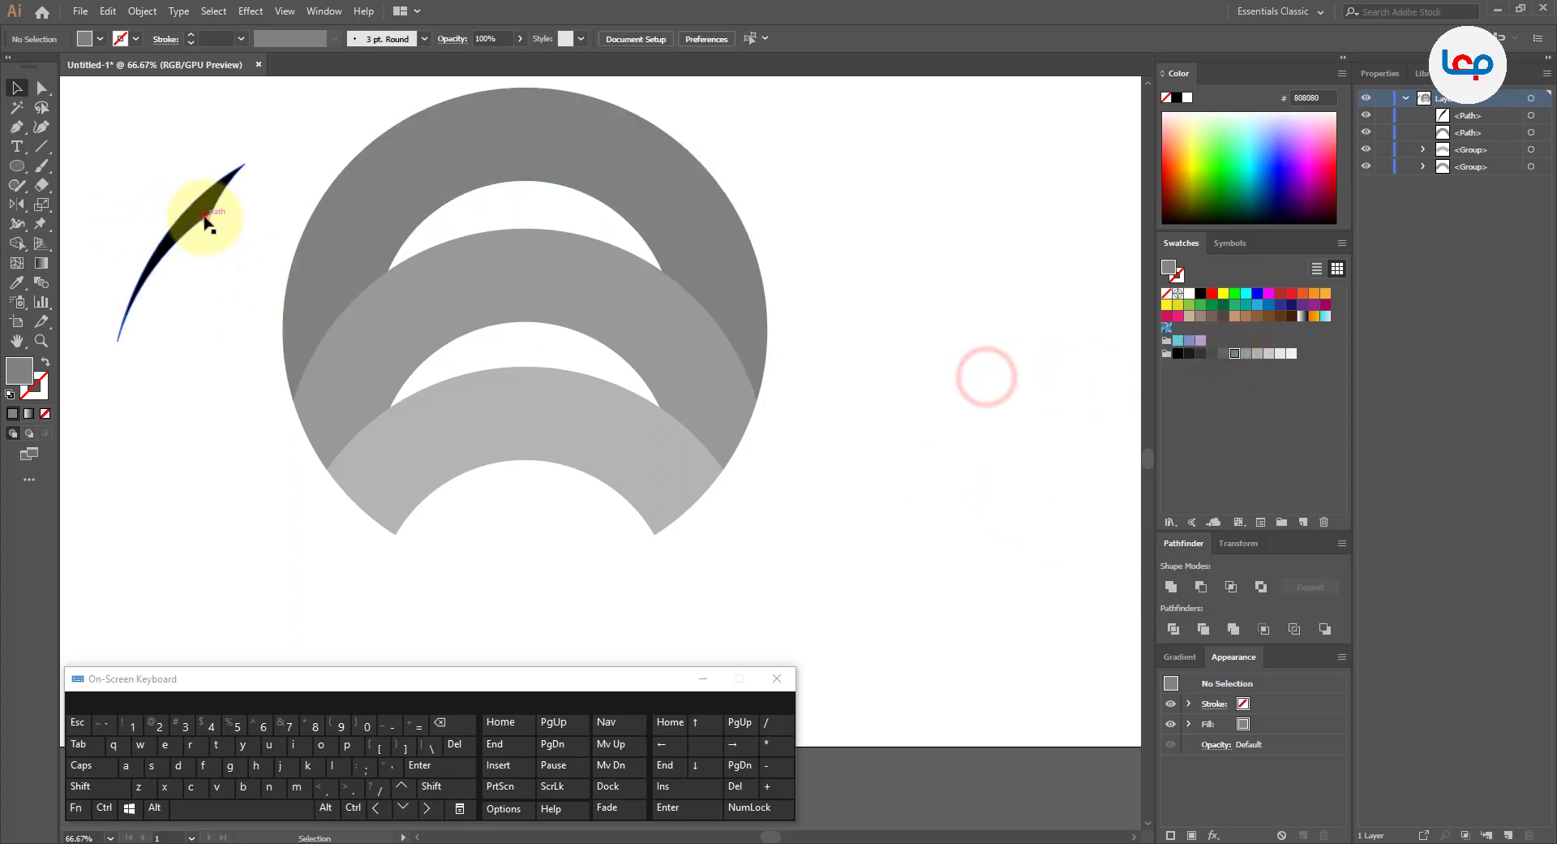
# Move the duplicate black sliver back onto the top arc, aligned with the left overlap with the middle arc.
pyautogui.moveTo(197, 211); pyautogui.dragTo(371, 271)
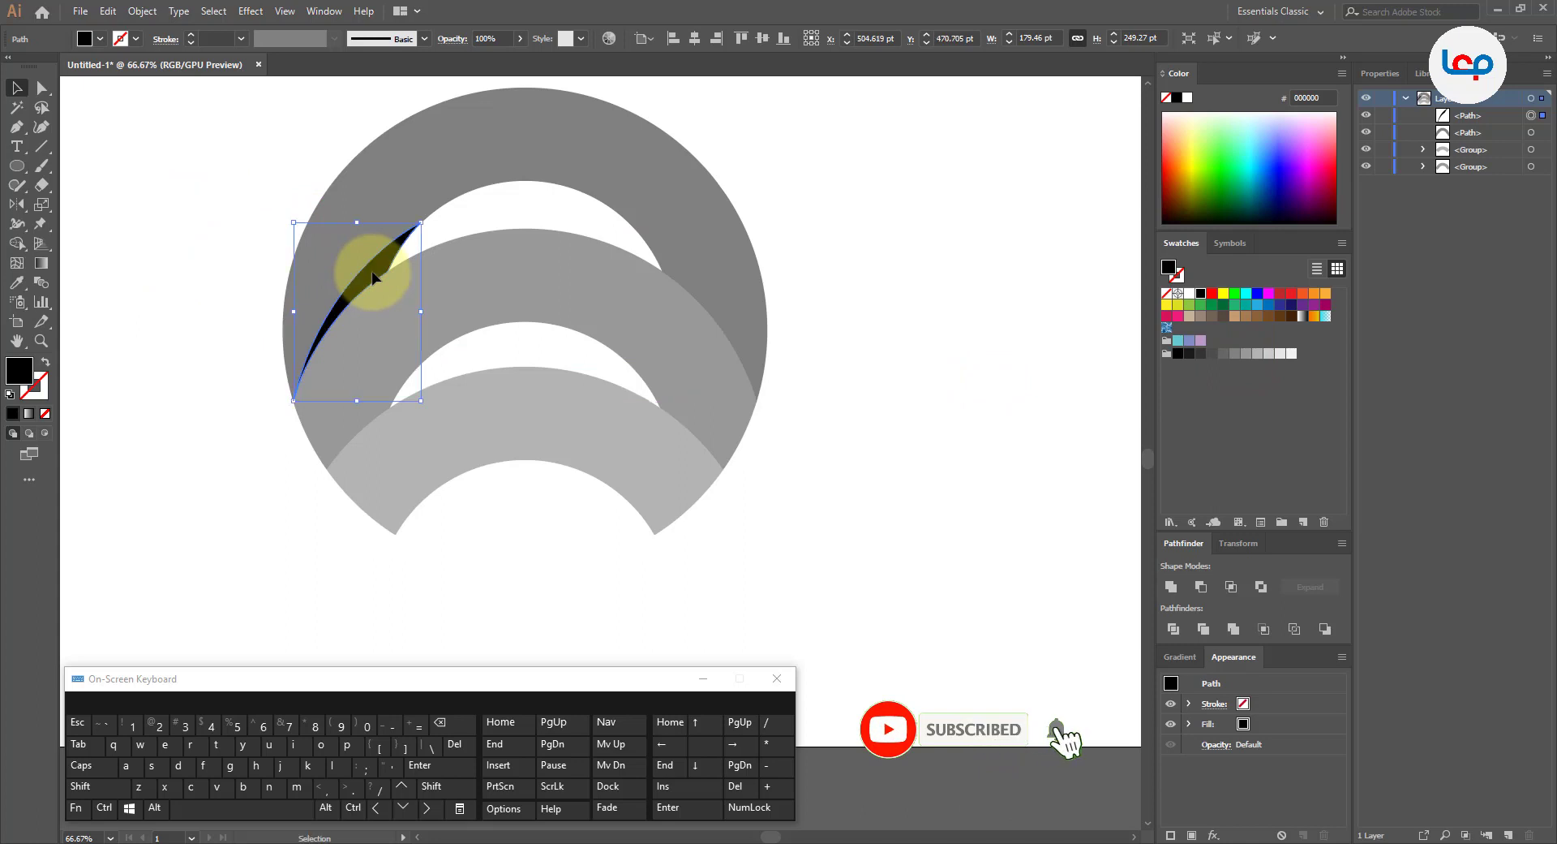
pyautogui.click(494, 227)
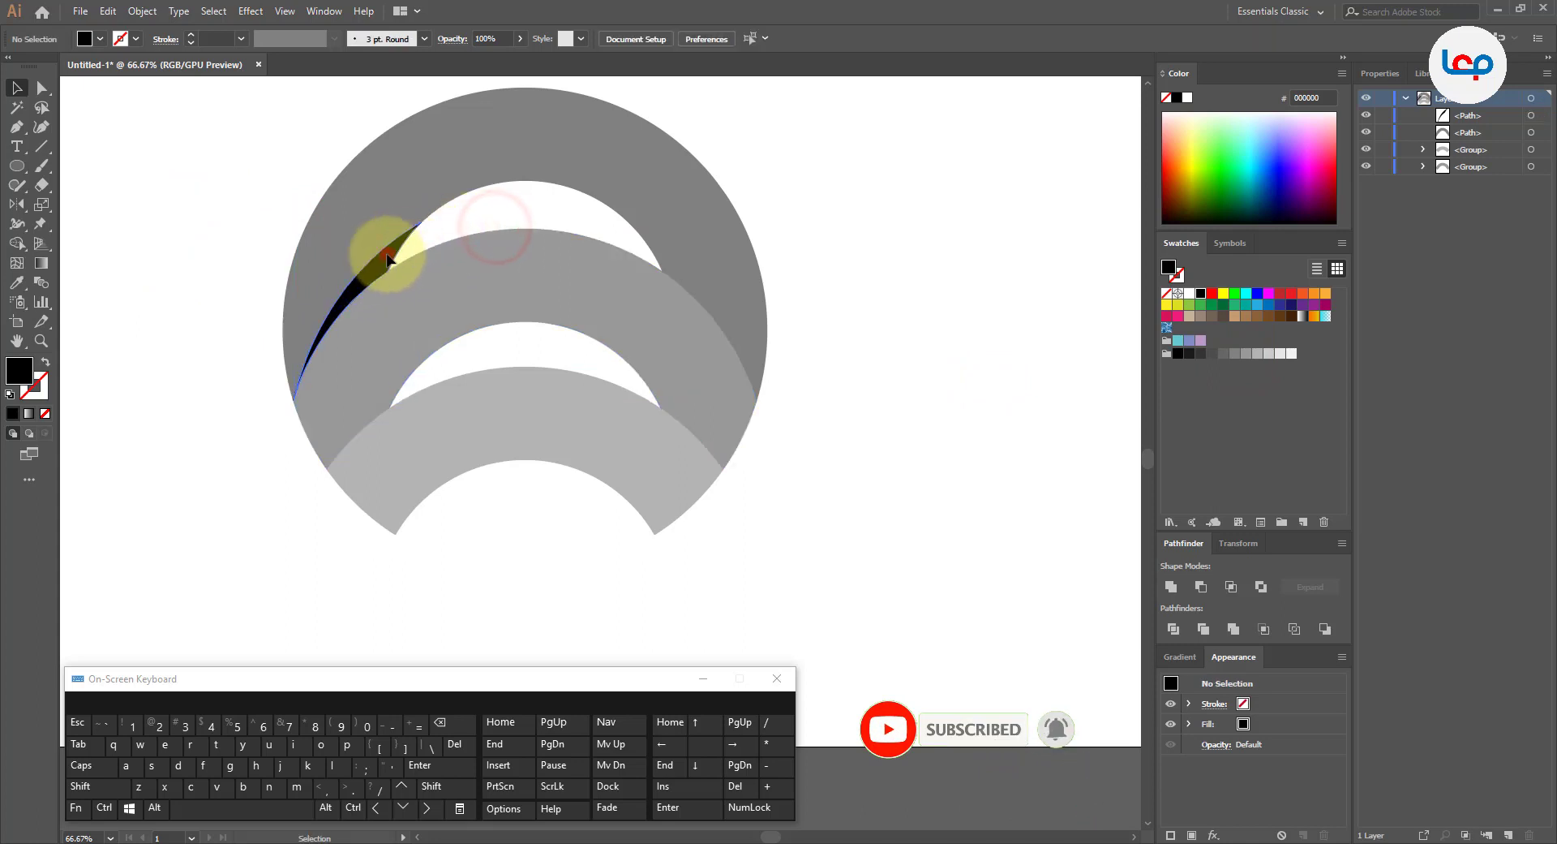
pyautogui.click(388, 250)
# Fill the top arc with crimson D4145A.
pyautogui.click(582, 166)
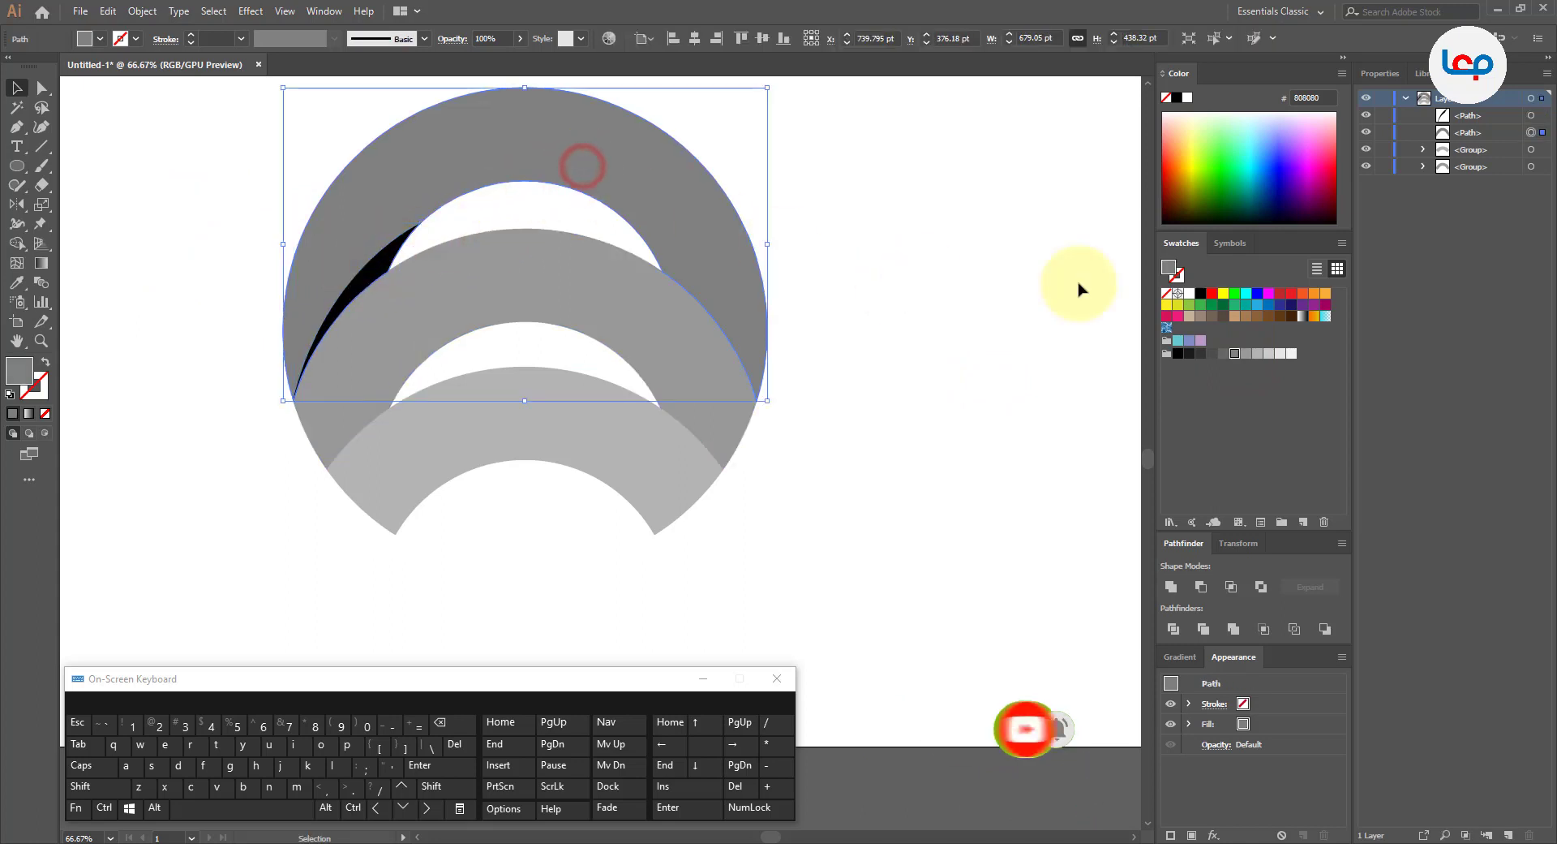
pyautogui.click(1166, 317)
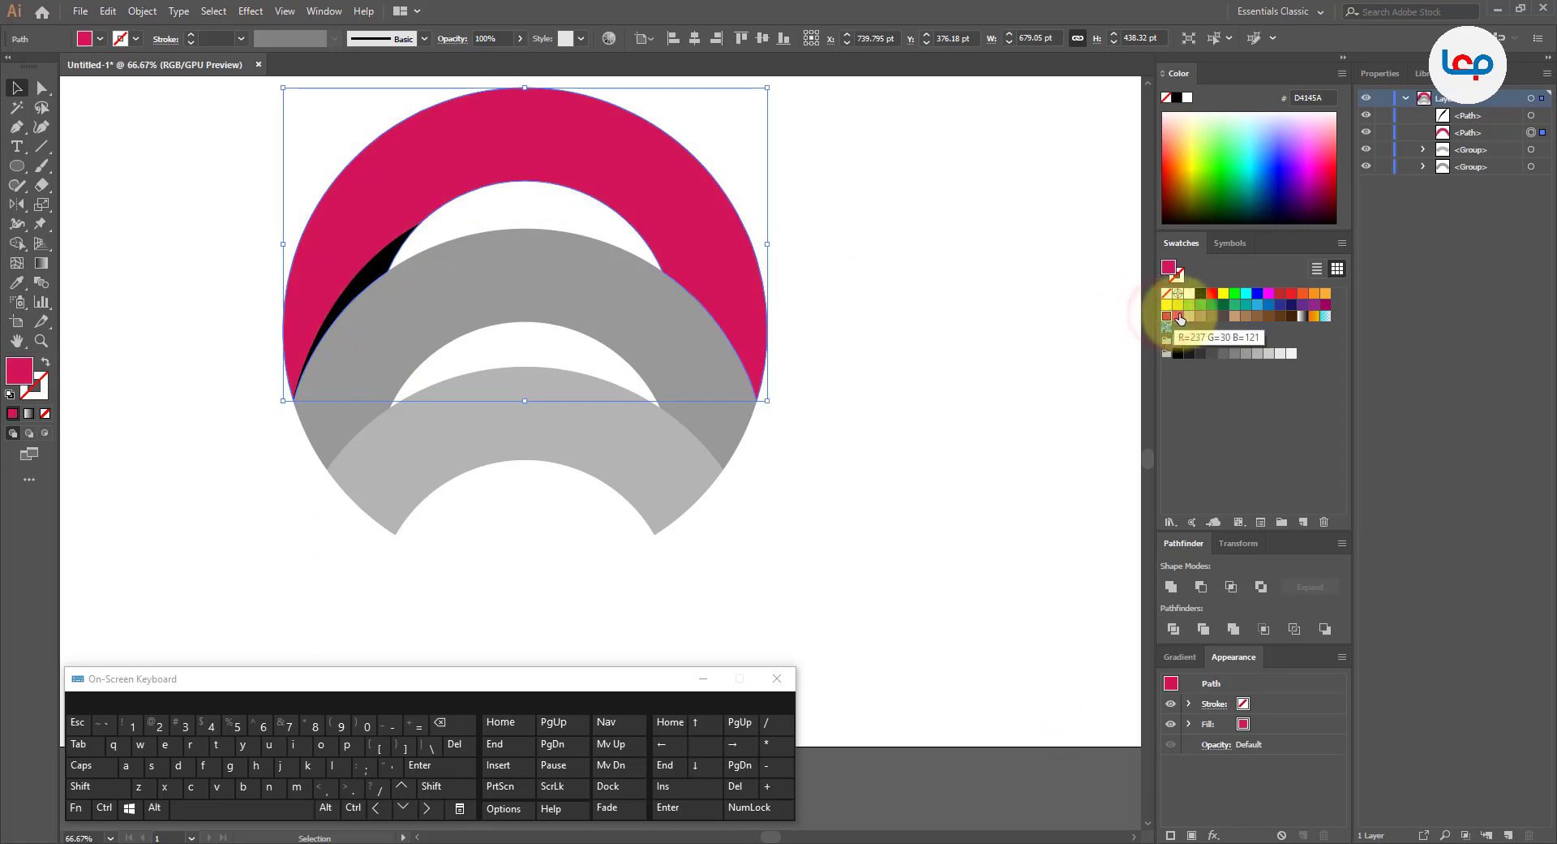
pyautogui.click(1181, 317)
pyautogui.click(1166, 317)
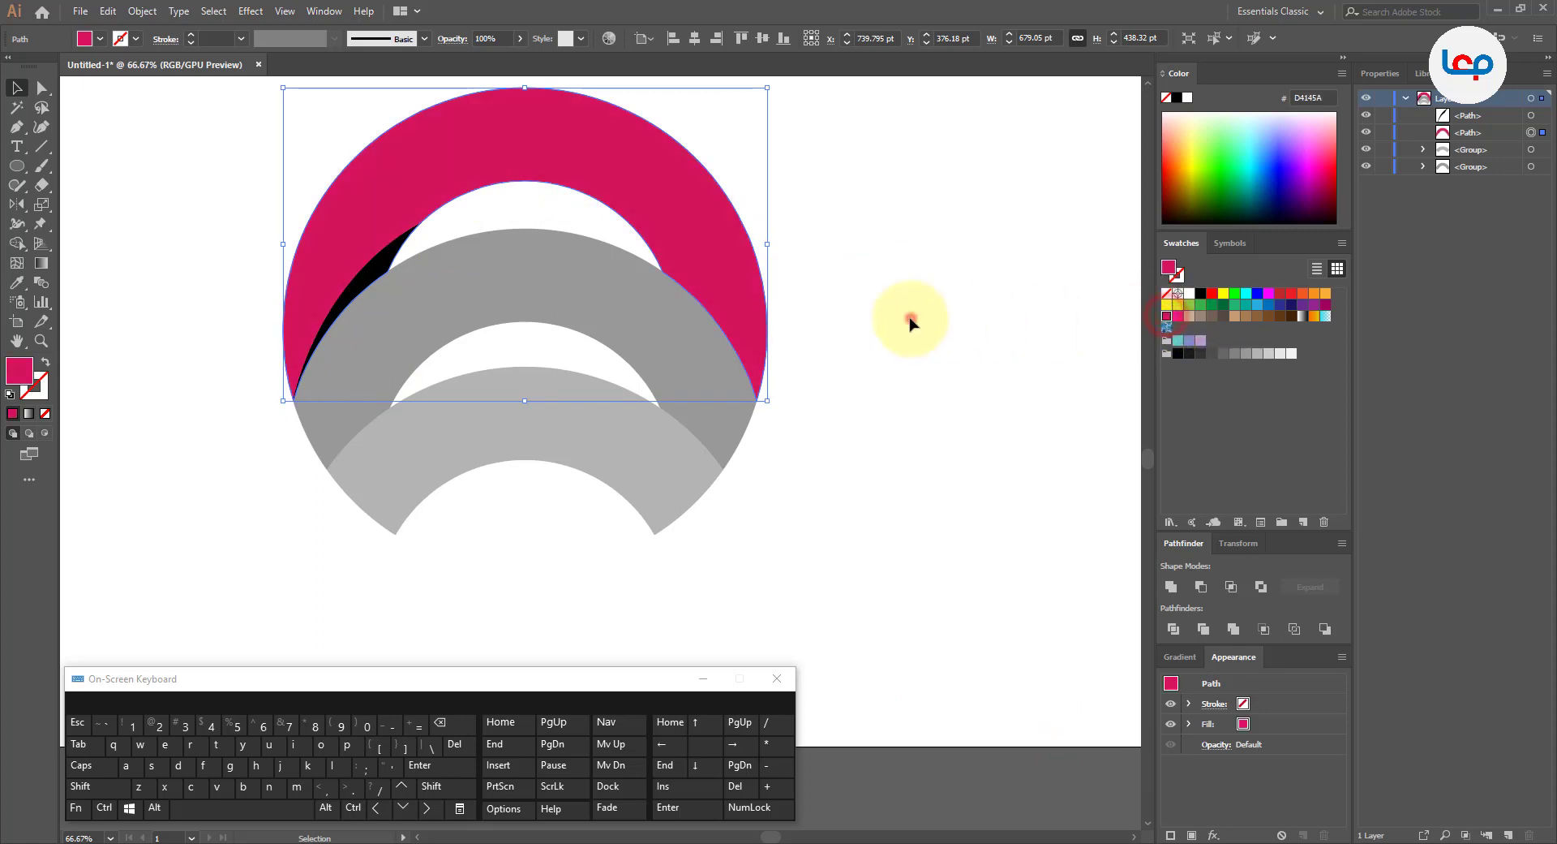
pyautogui.click(911, 320)
# Set the black sliver's opacity to 30%.
pyautogui.click(383, 258)
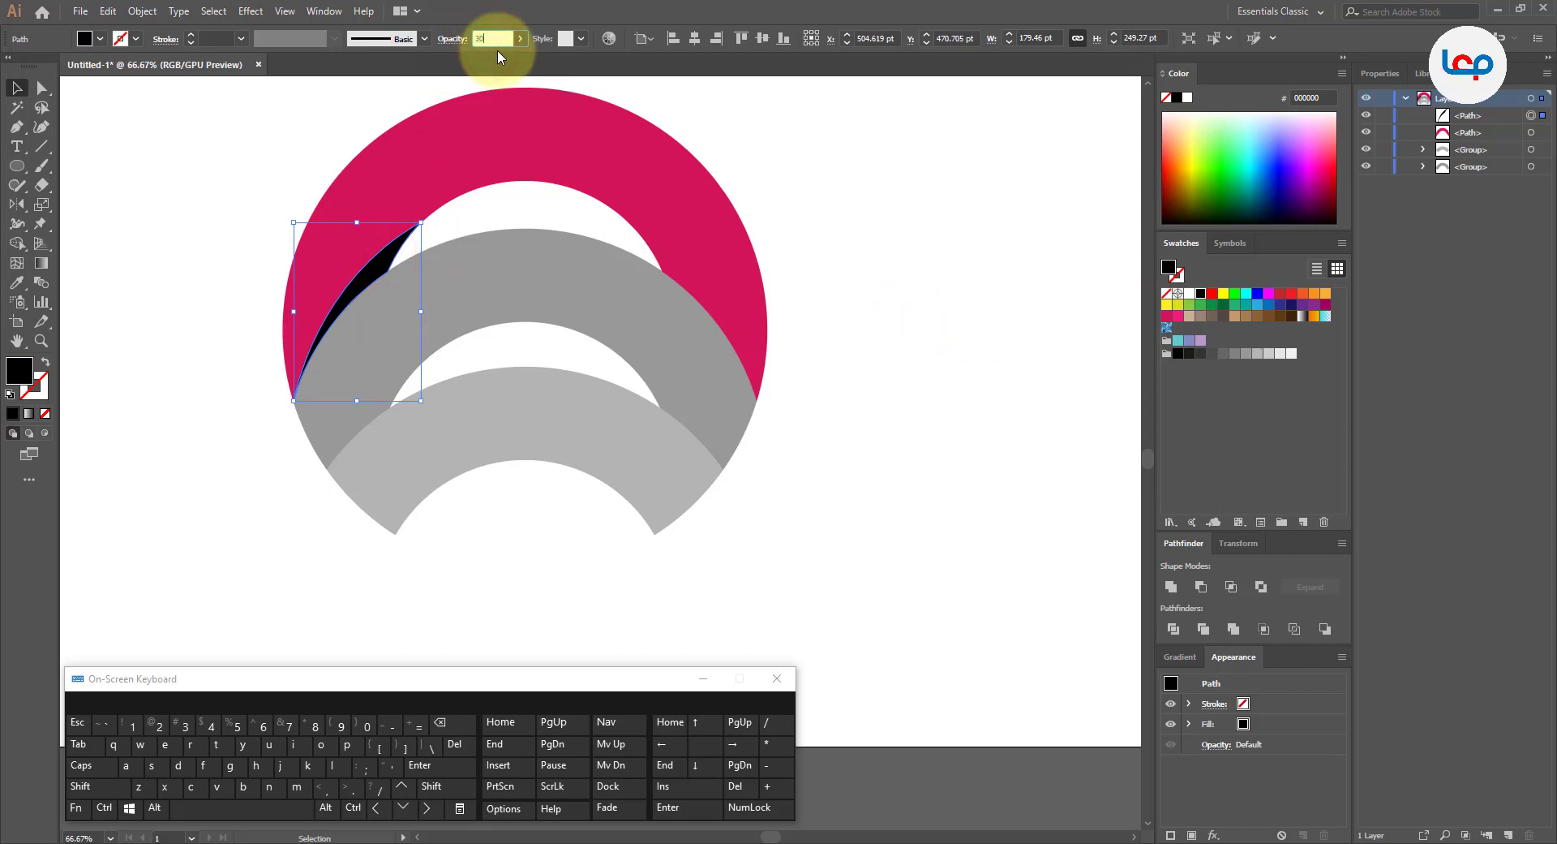
pyautogui.press('Return')
pyautogui.click(265, 180)
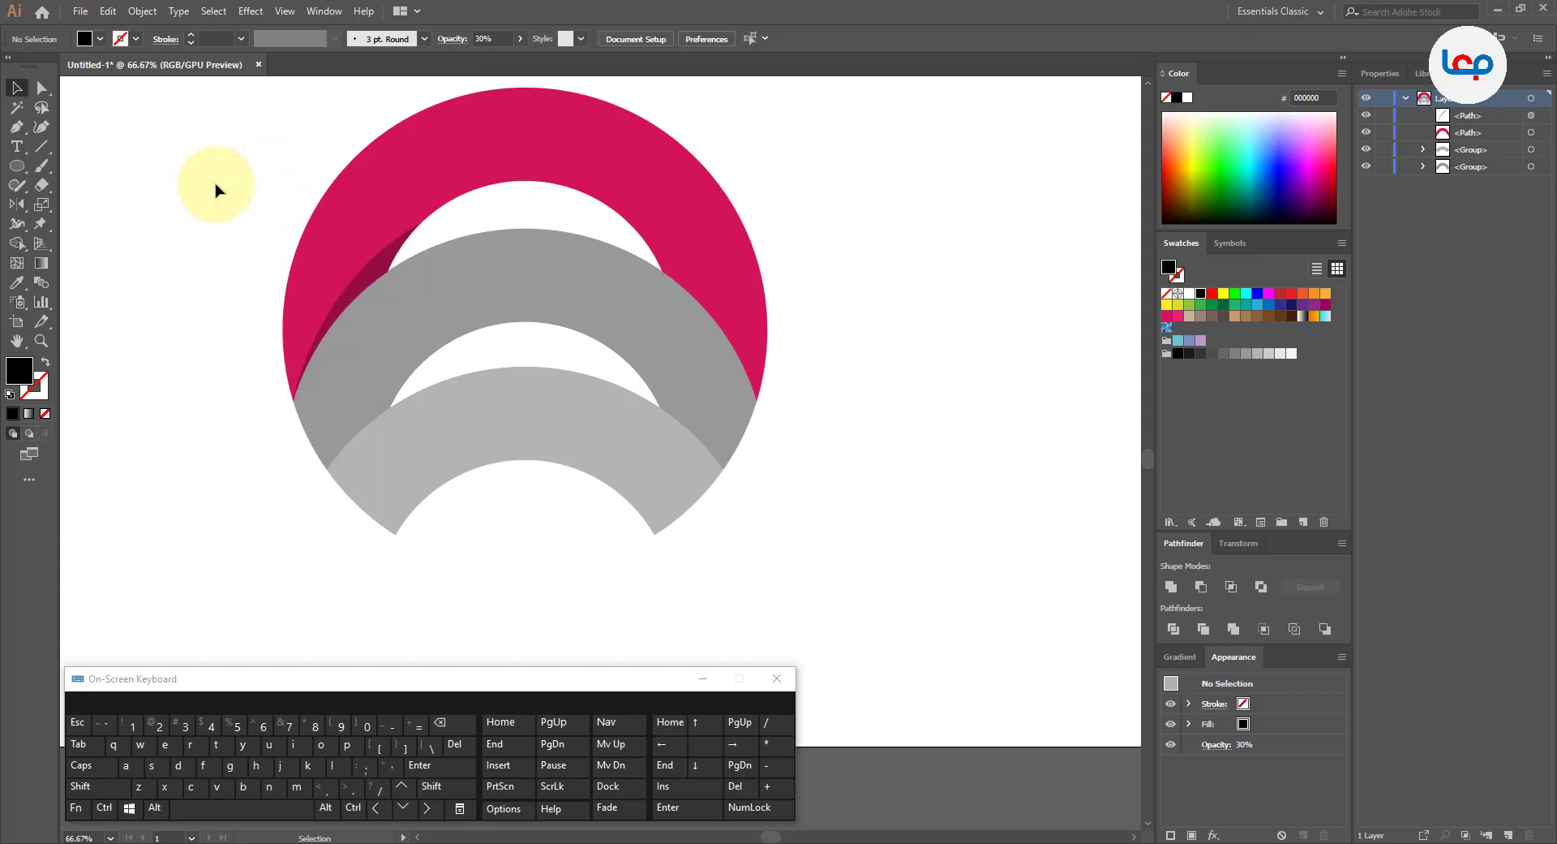
# Draw a closed Pen shape over the middle arc's left end, curving from the bottom arc's upper-left corner to the middle arc's inner edge.
pyautogui.click(19, 128)
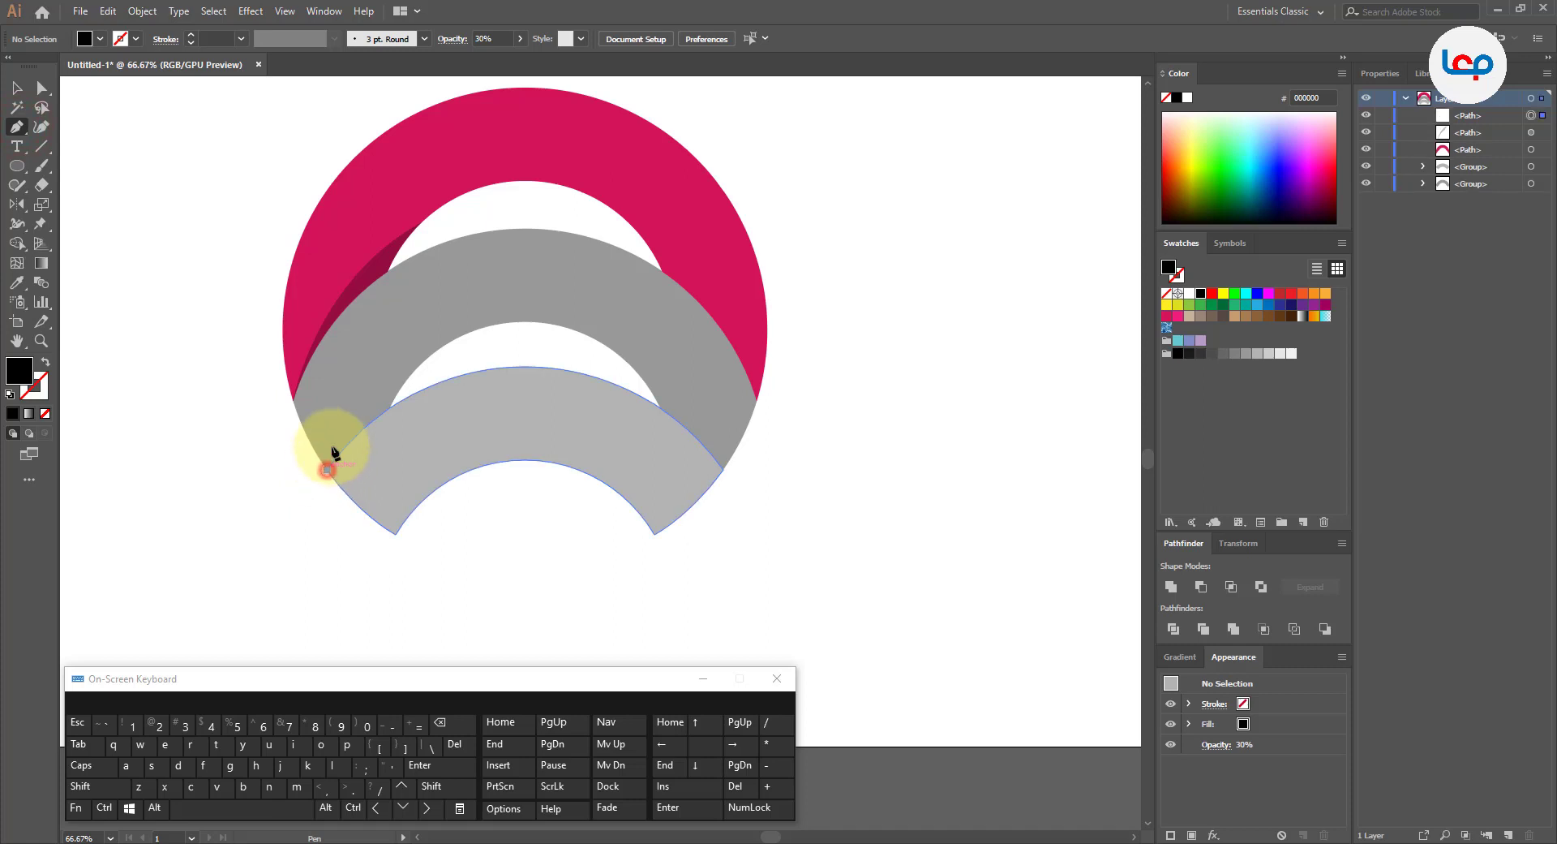
pyautogui.click(326, 469)
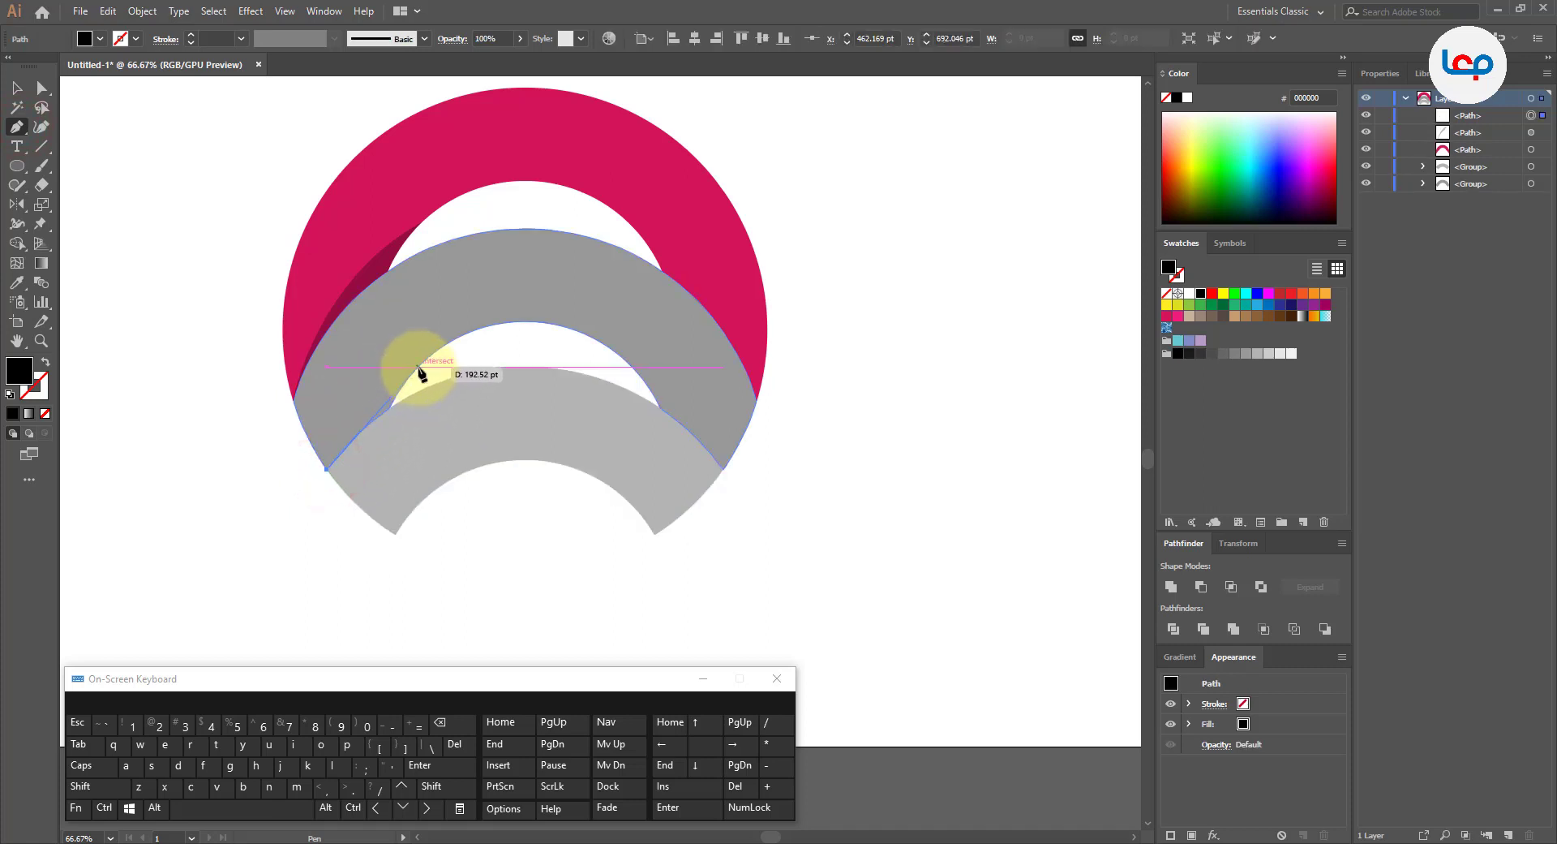
pyautogui.moveTo(418, 366); pyautogui.dragTo(468, 341)
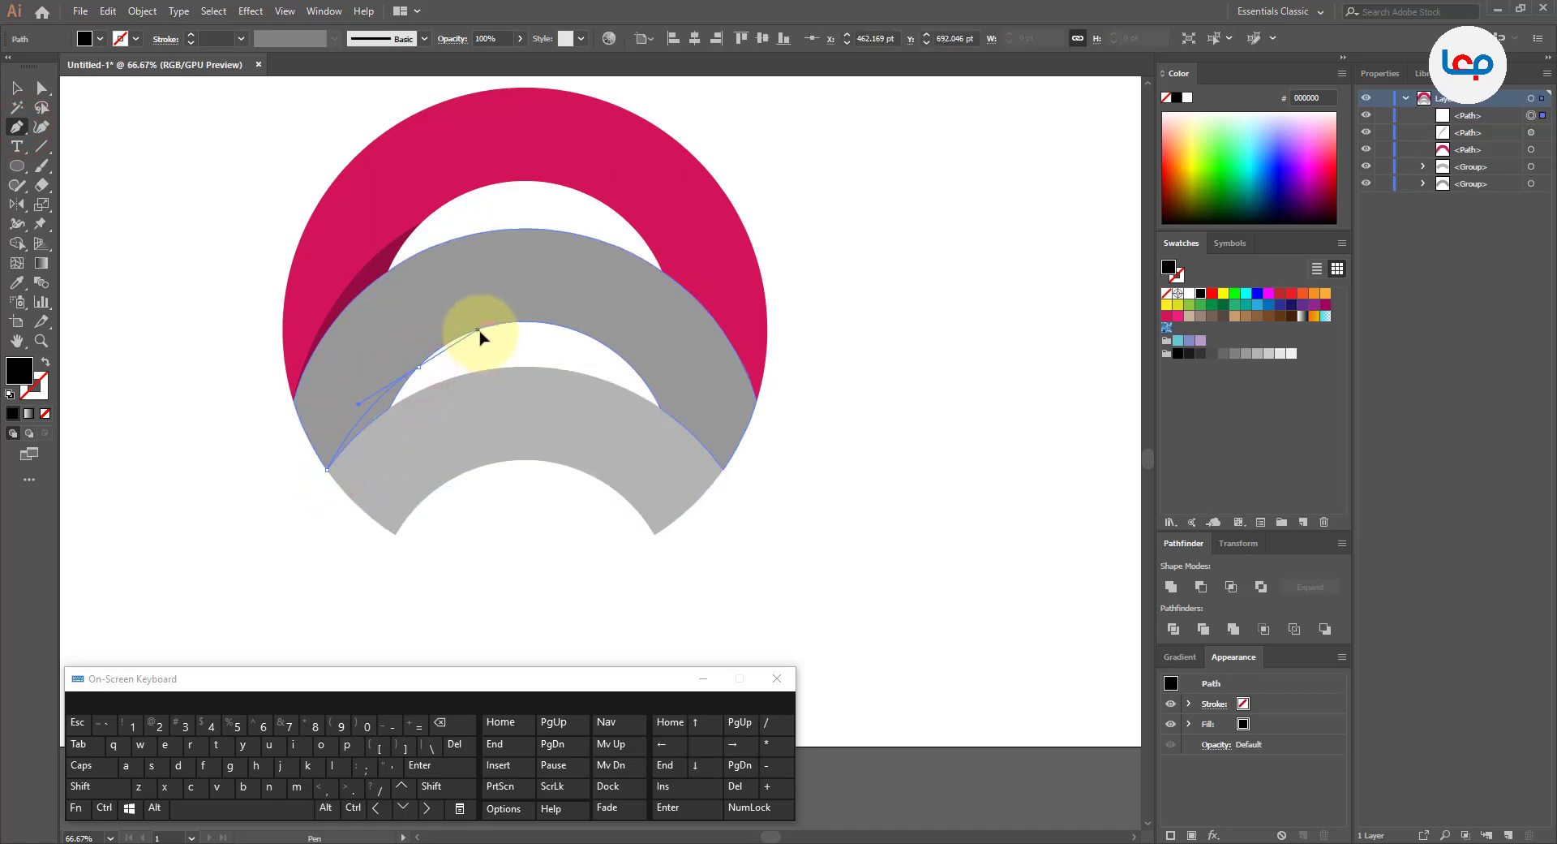
pyautogui.moveTo(479, 329); pyautogui.dragTo(469, 347)
pyautogui.click(469, 346)
pyautogui.click(375, 339)
pyautogui.click(328, 391)
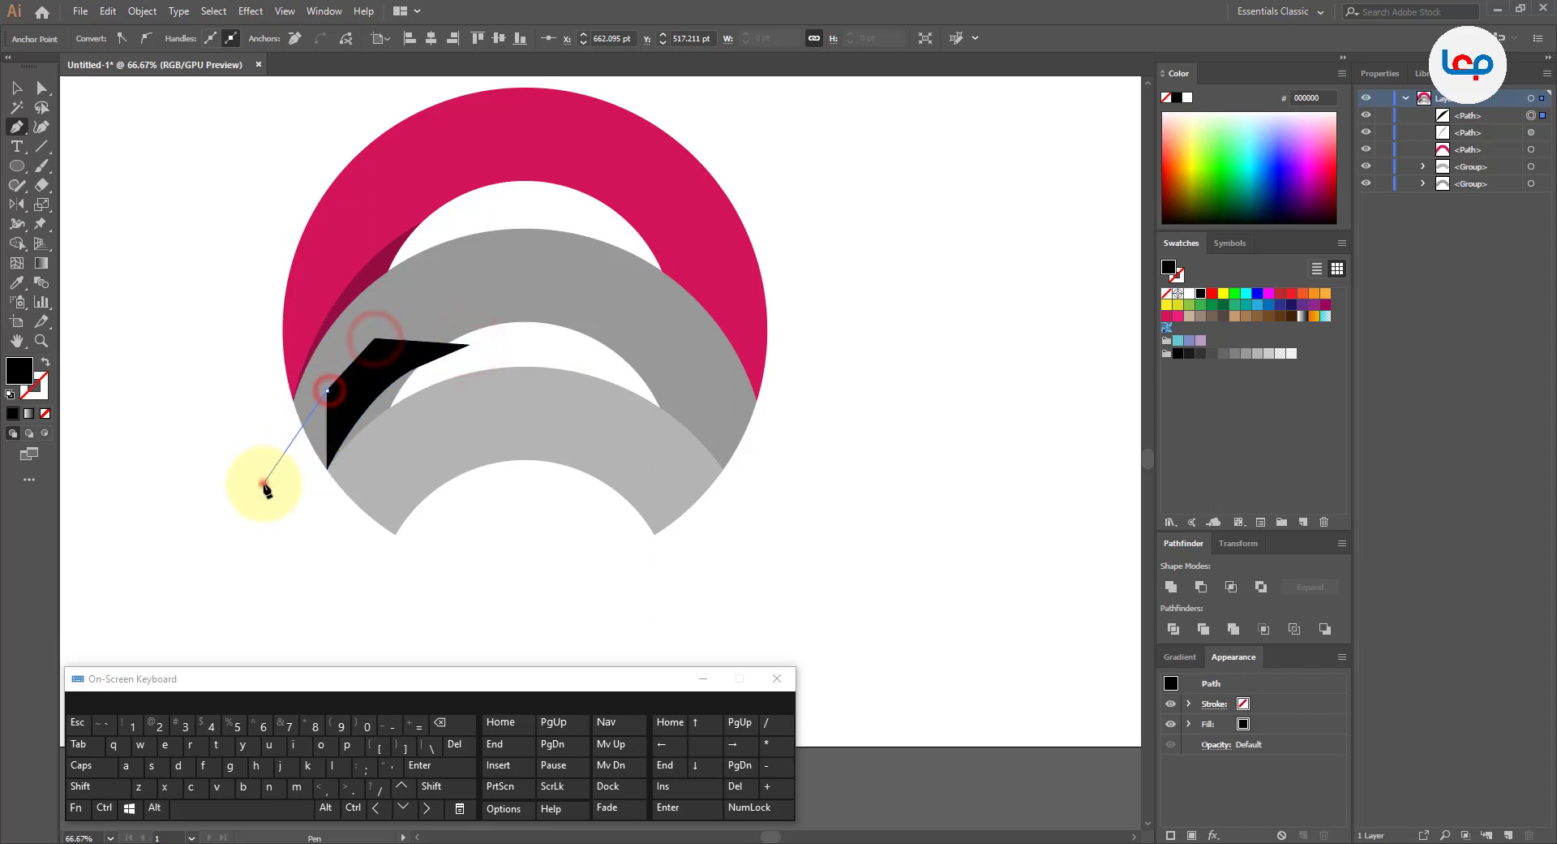
pyautogui.click(265, 483)
pyautogui.click(326, 469)
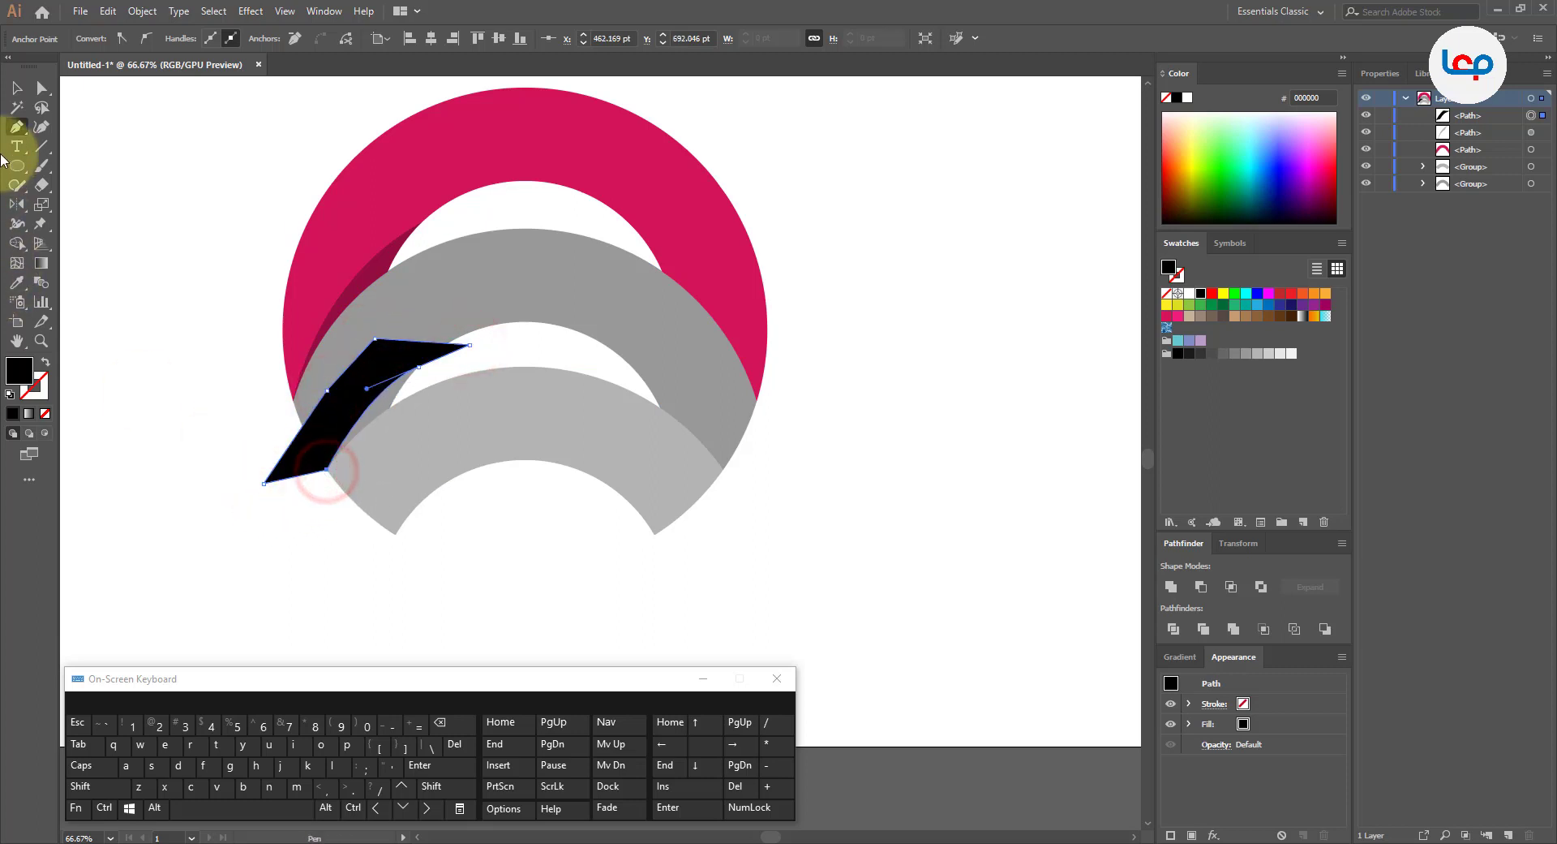
# Remove the parts of the black Pen shape that extend outside the middle arc with the Shape Builder.
pyautogui.click(16, 87)
pyautogui.keyDown('shift'); pyautogui.click(437, 288); pyautogui.keyUp('shift')
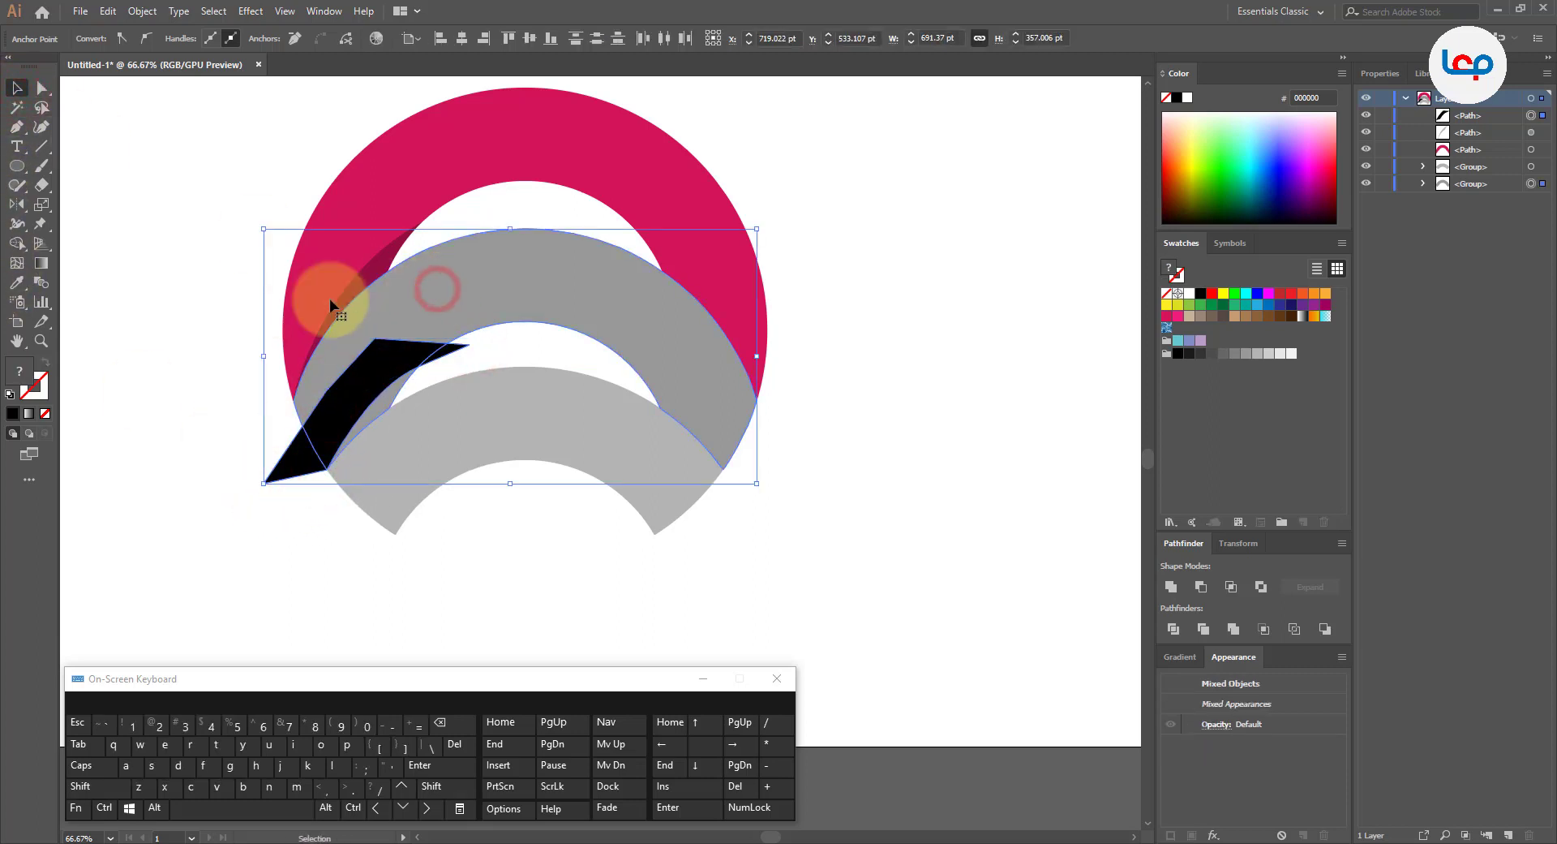
pyautogui.click(16, 243)
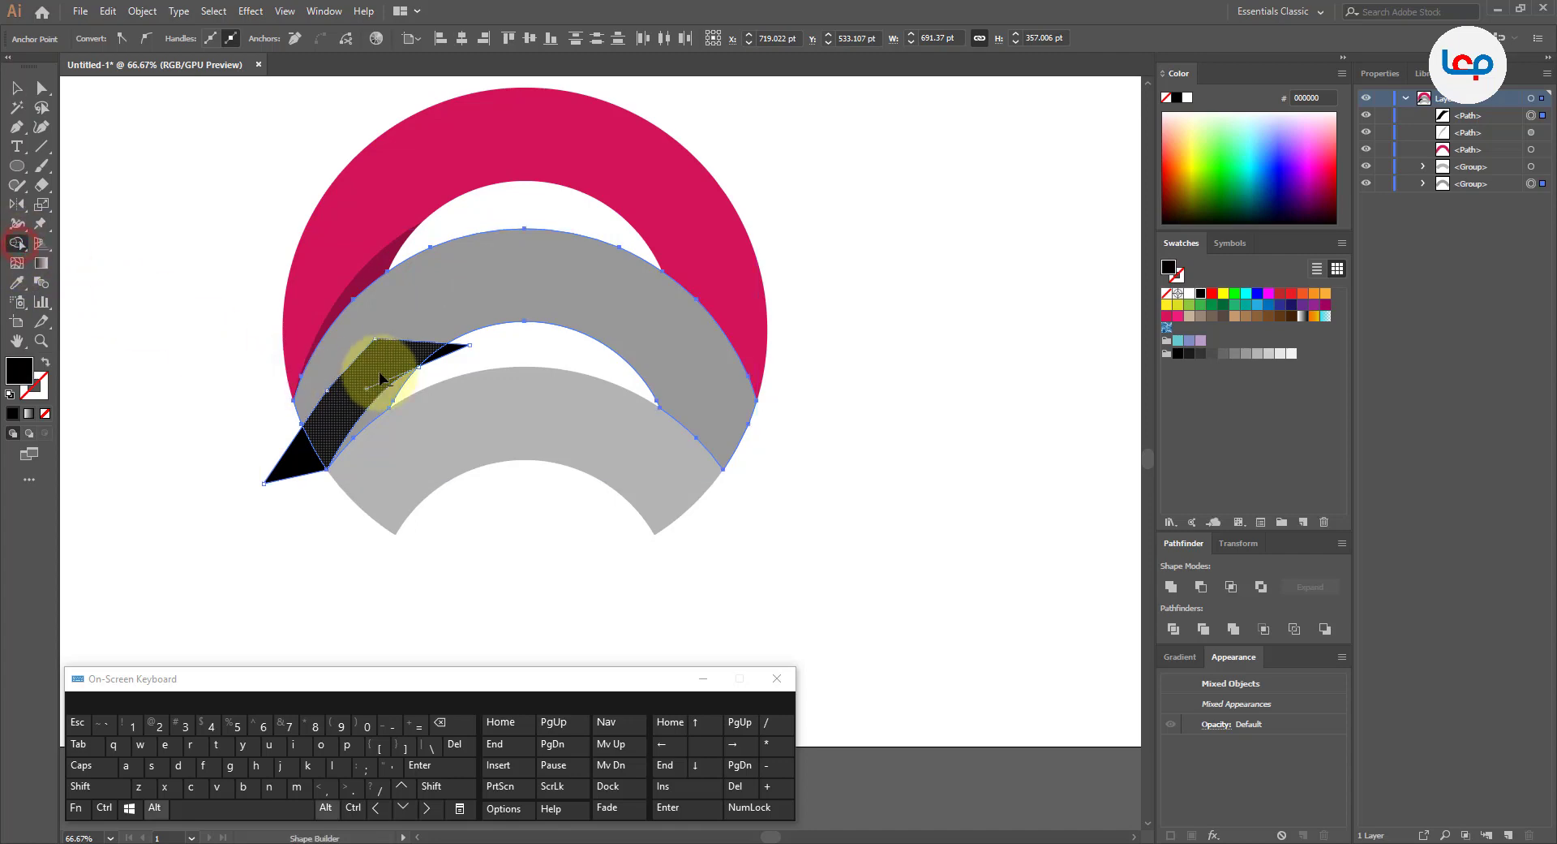
pyautogui.keyDown('alt'); pyautogui.click(451, 358); pyautogui.keyUp('alt')
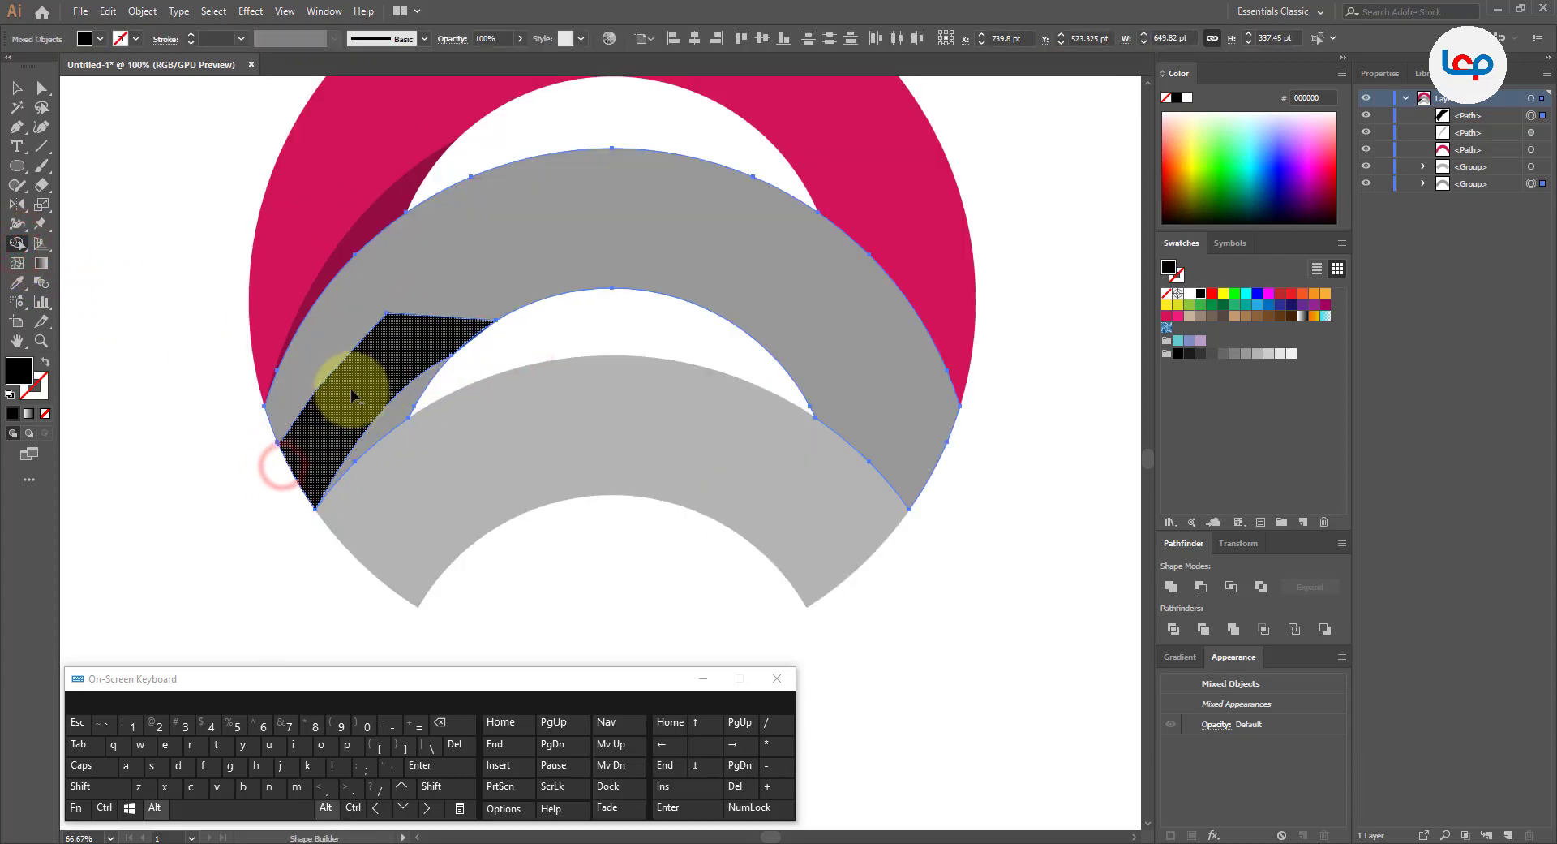
pyautogui.scroll(1, 348, 391)
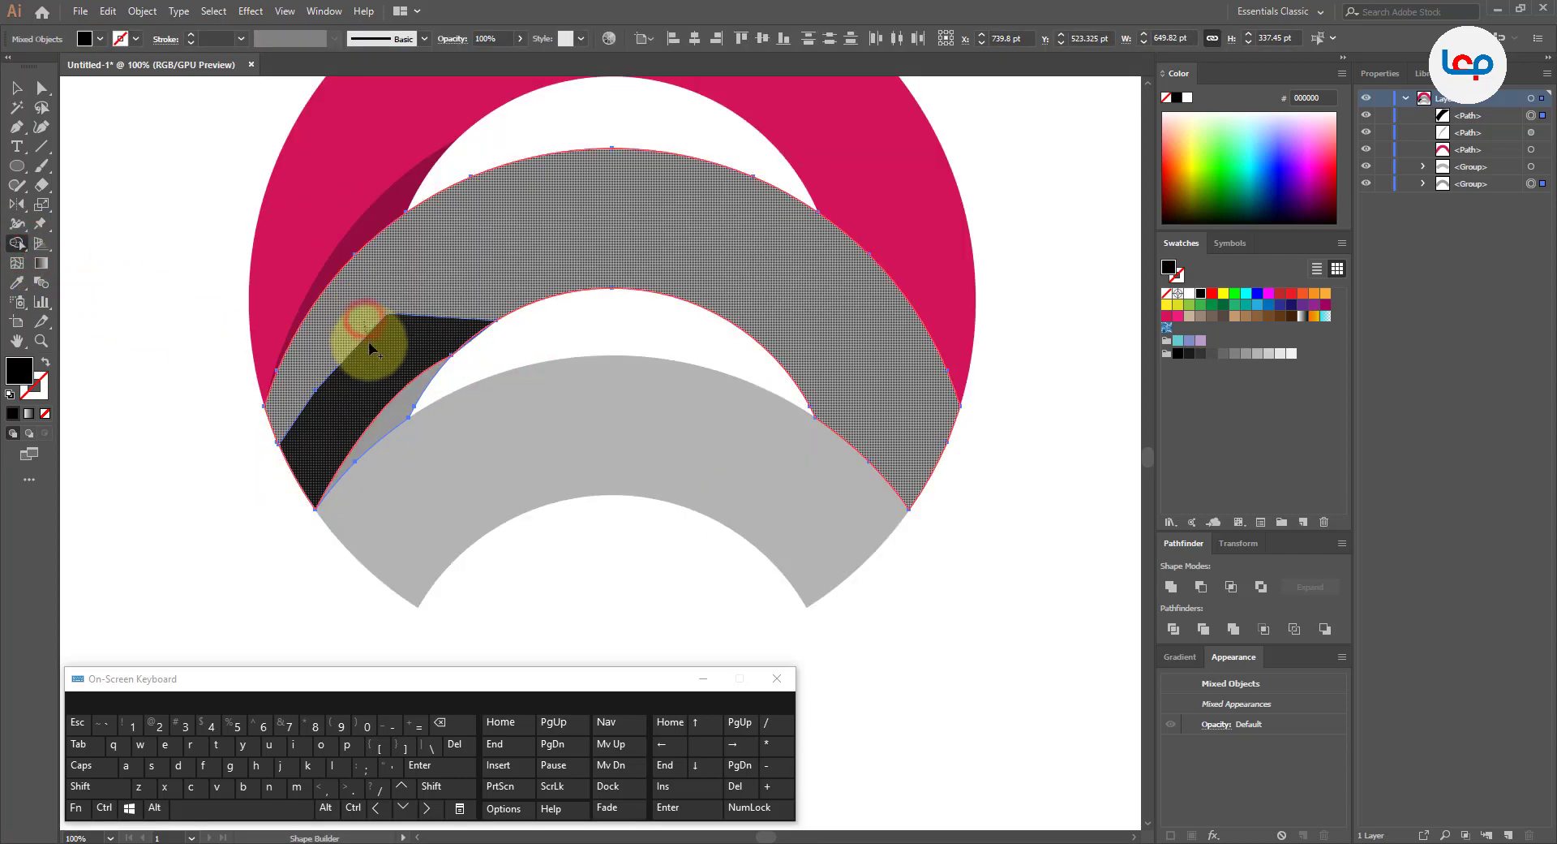
# Merge the black overlap with the rest of the middle arc, keeping the narrow lower-left sliver separate, and remove the leftover fragment at the inner edge.
pyautogui.click(365, 338)
pyautogui.scroll(2, 490, 342)
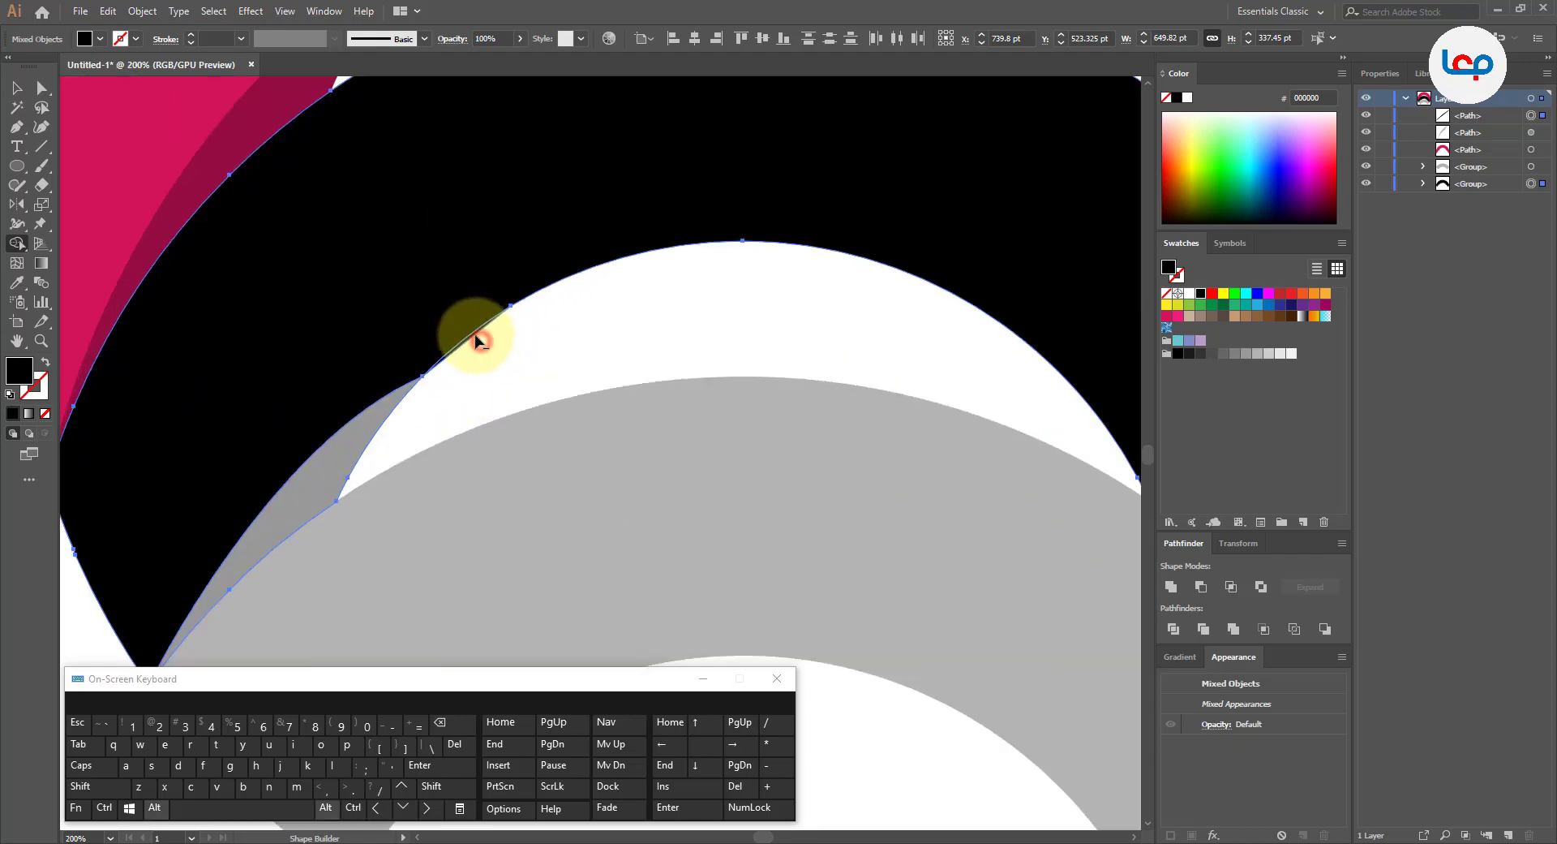
pyautogui.click(474, 339)
pyautogui.scroll(-2, 475, 339)
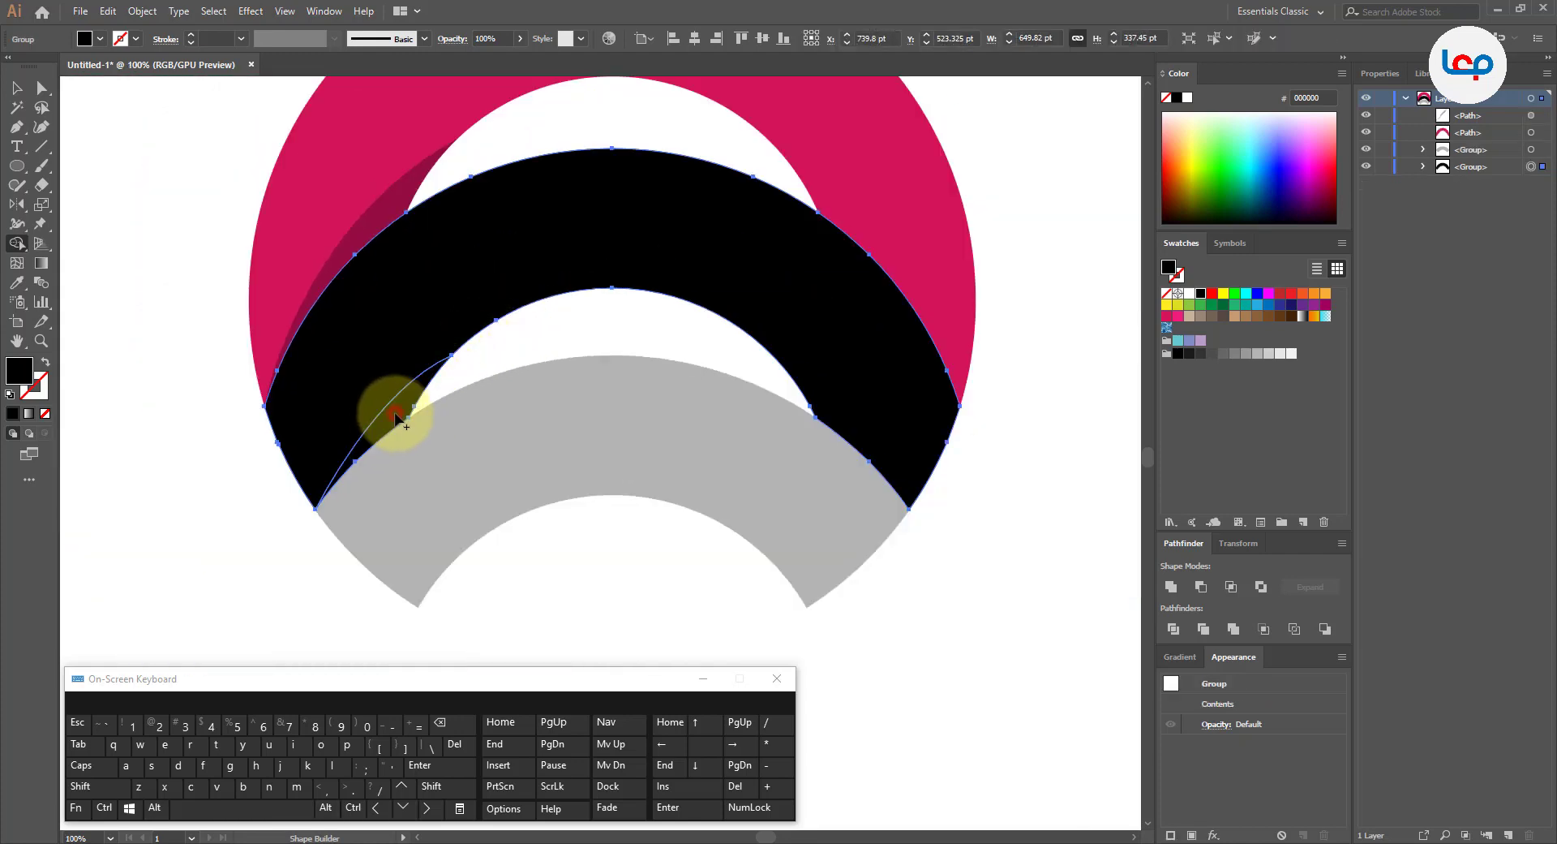
pyautogui.click(16, 87)
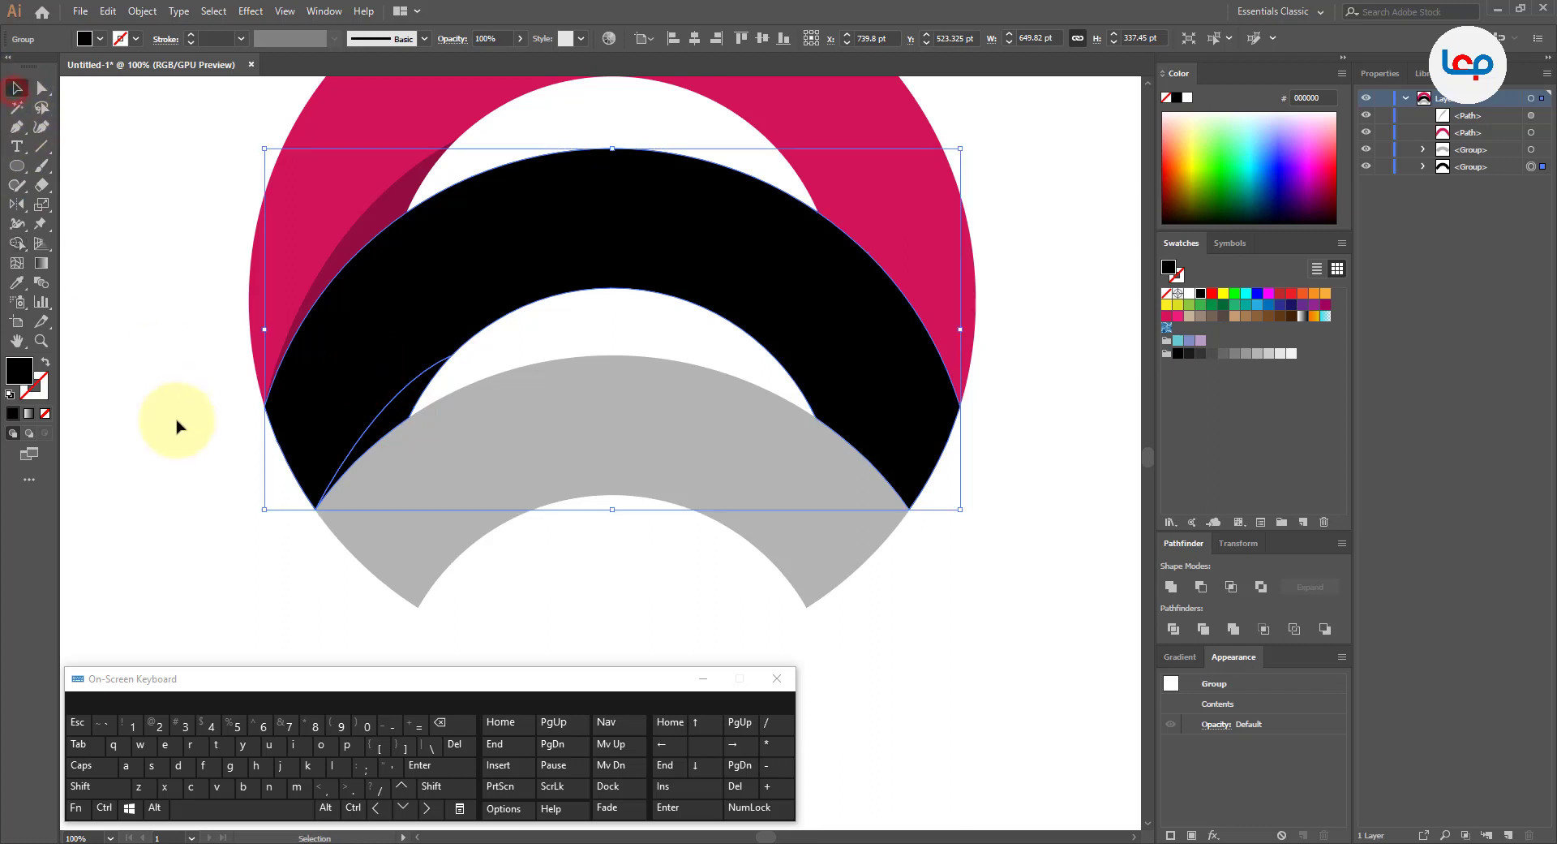
# Ungroup the black middle arc and its narrow sliver.
pyautogui.click(176, 426)
pyautogui.scroll(-1, 258, 540)
pyautogui.click(409, 351)
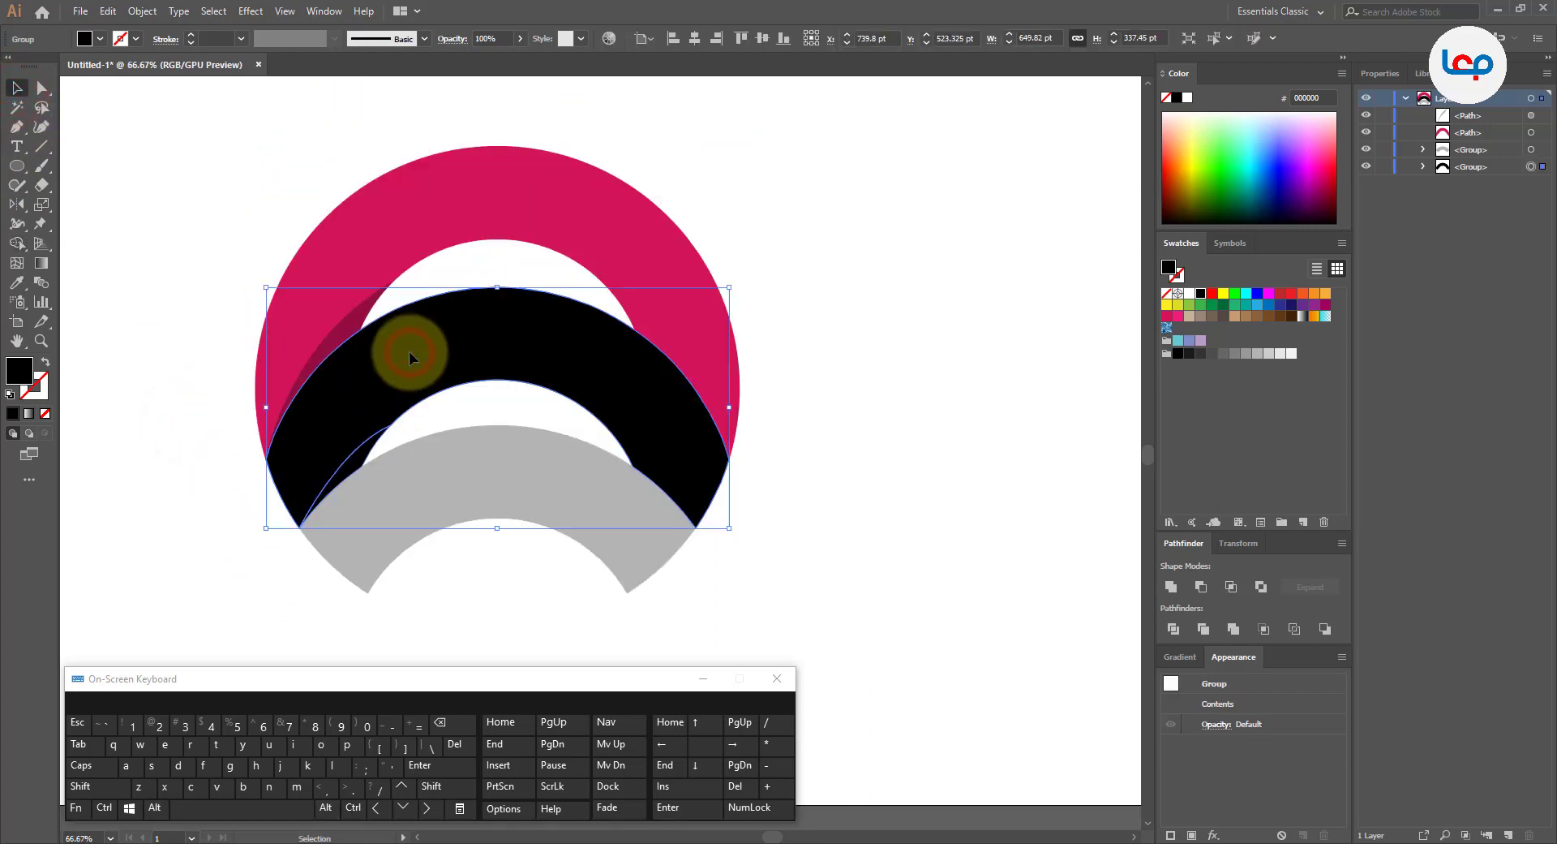
pyautogui.rightClick(409, 352)
pyautogui.click(463, 480)
pyautogui.click(453, 416)
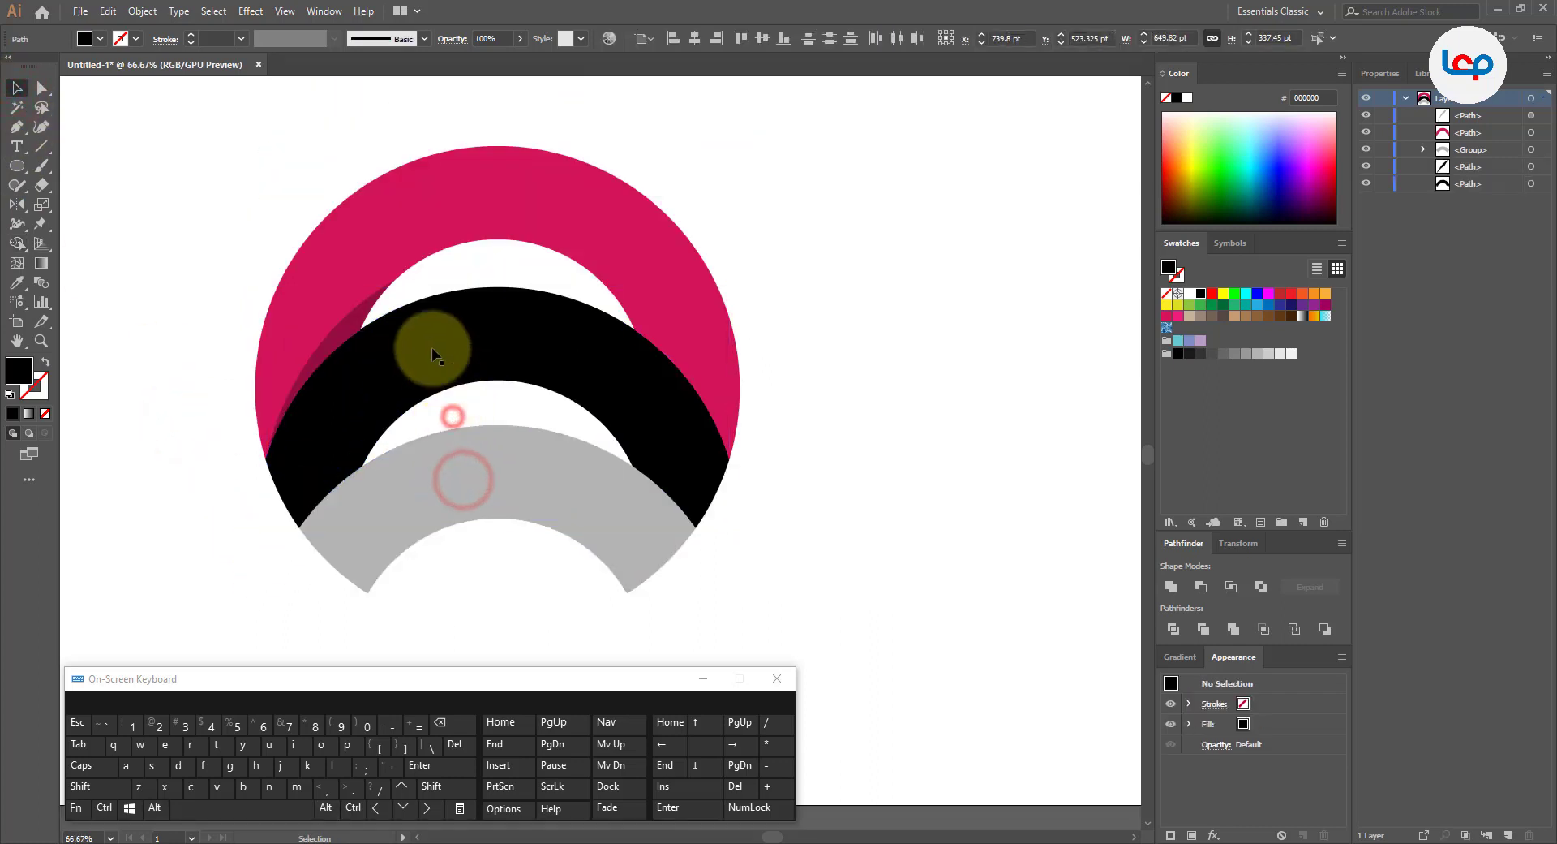
# Fill the middle arc with crimson D4145A sampled from the top arc.
pyautogui.click(429, 347)
pyautogui.click(16, 282)
pyautogui.click(488, 185)
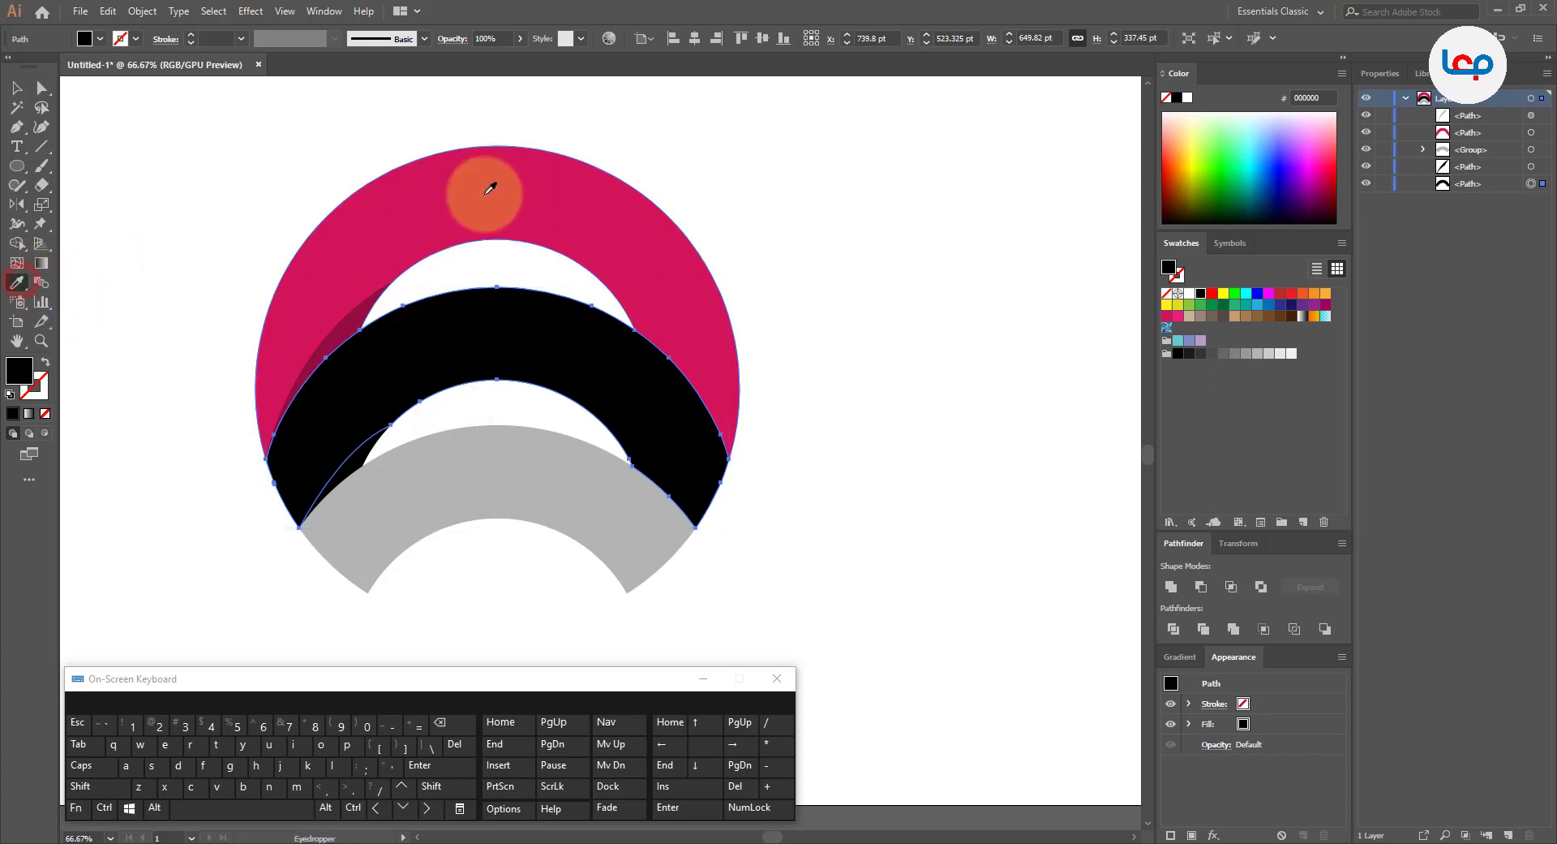
pyautogui.click(16, 88)
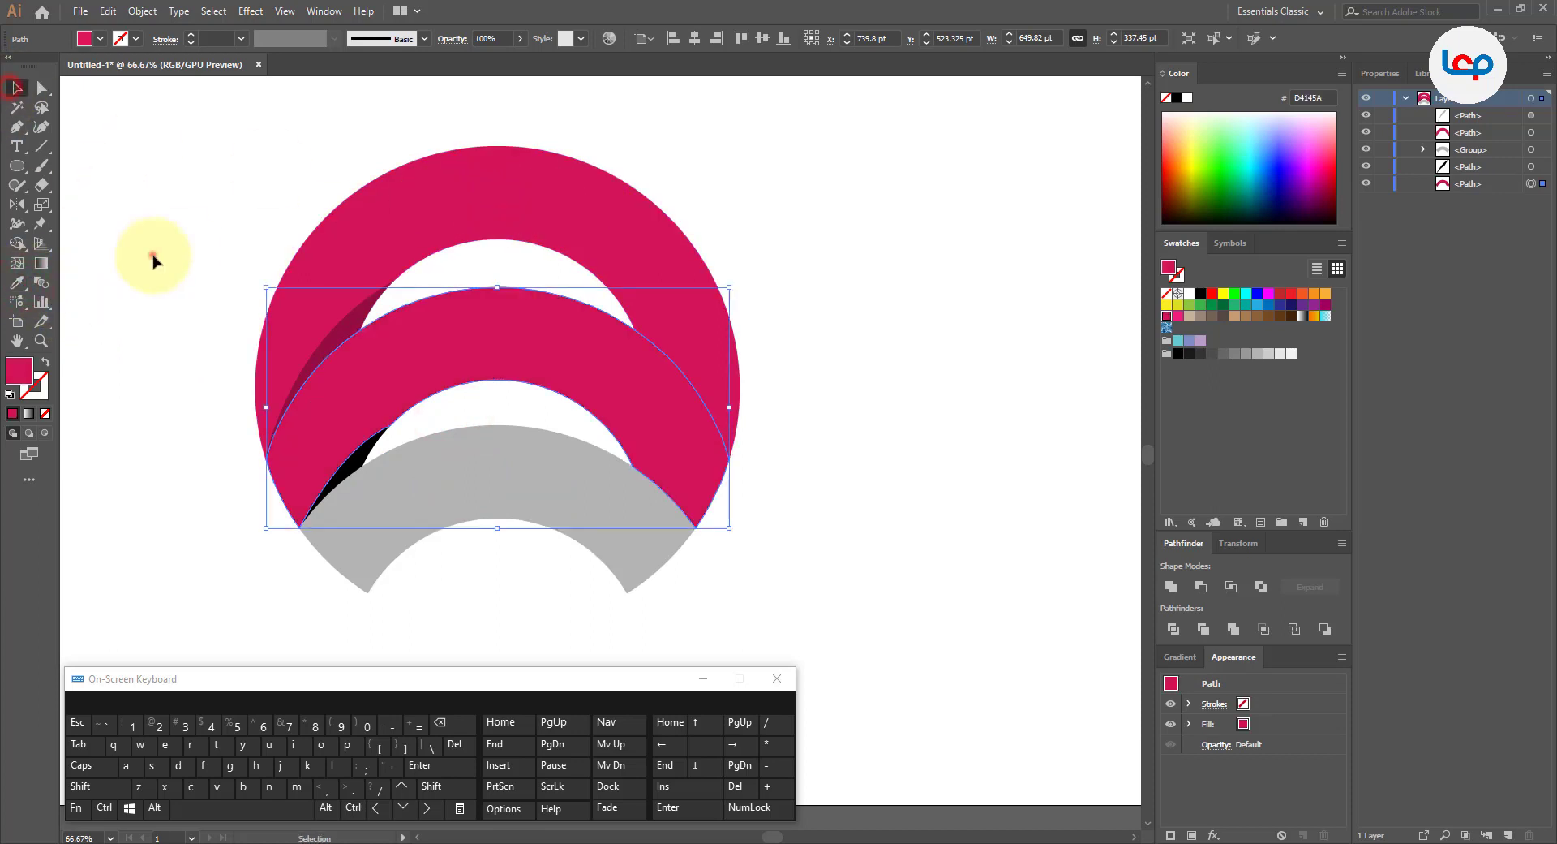
pyautogui.click(153, 254)
pyautogui.click(357, 458)
pyautogui.moveTo(360, 461); pyautogui.dragTo(189, 533)
pyautogui.hotkey('ctrl', 'z')
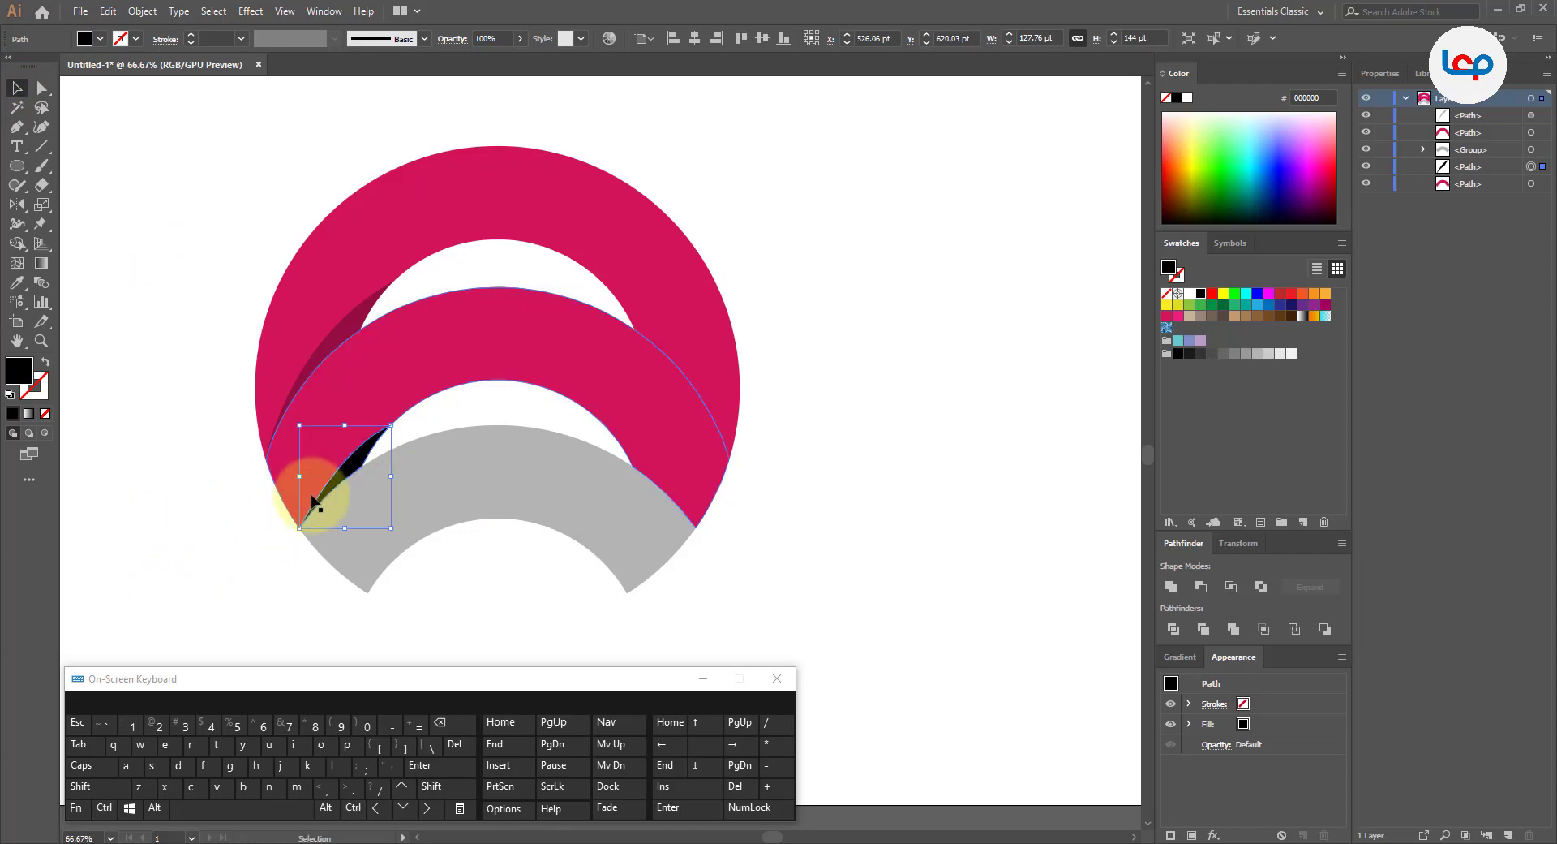
# Copy the middle arc's black sliver, paste it, and move the duplicate to the empty area left of the figure.
pyautogui.click(108, 11)
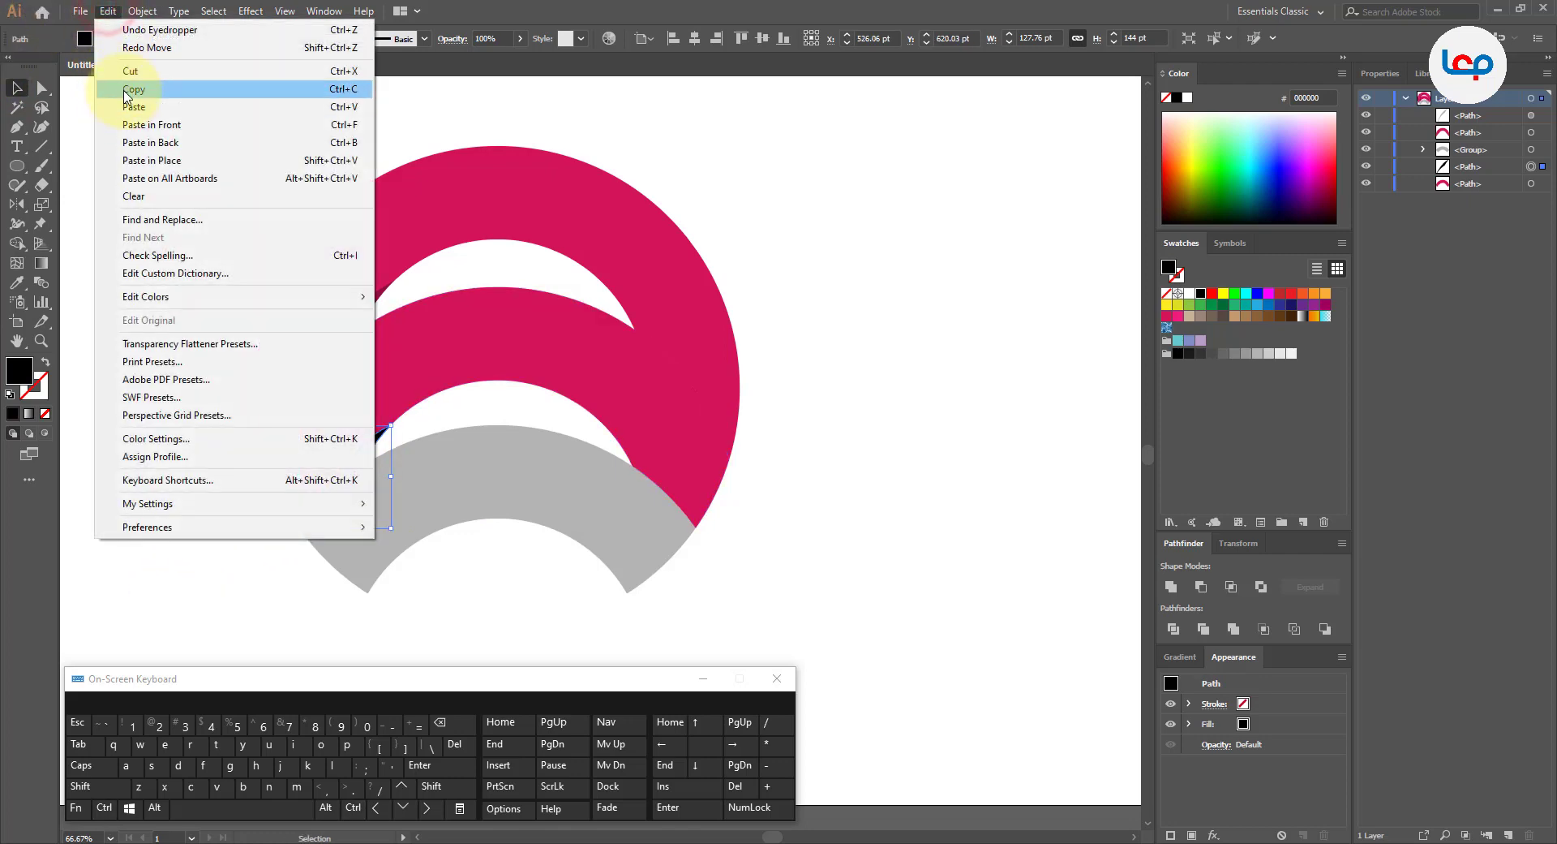
pyautogui.click(126, 89)
pyautogui.click(108, 11)
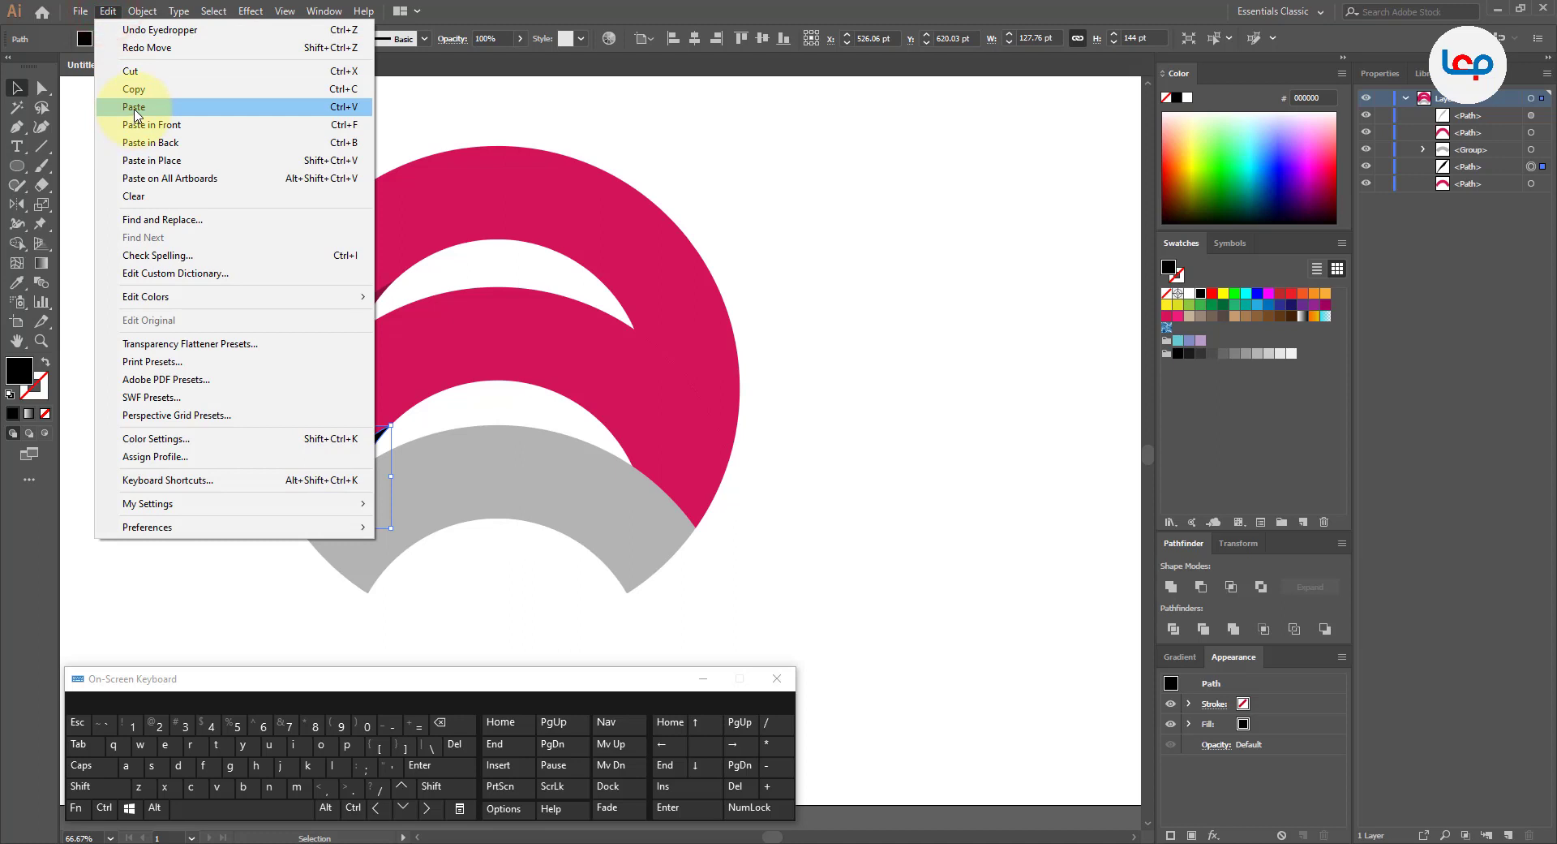
pyautogui.click(134, 112)
pyautogui.moveTo(608, 449); pyautogui.dragTo(174, 502)
# Unite the original black sliver with the middle arc into one shape.
pyautogui.click(348, 454)
pyautogui.keyDown('shift'); pyautogui.click(358, 397); pyautogui.keyUp('shift')
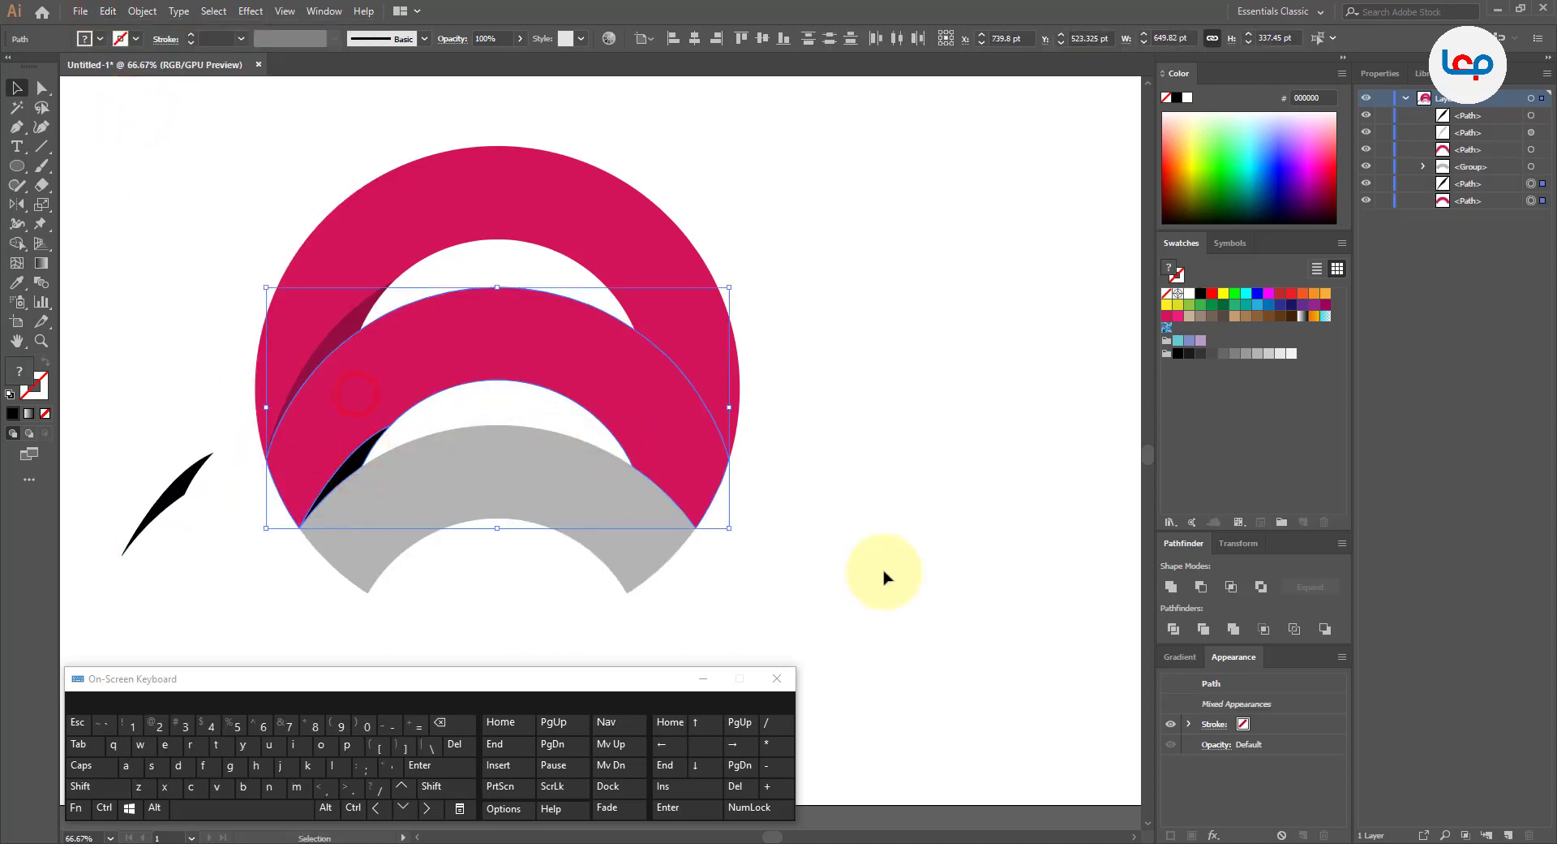
pyautogui.click(1170, 585)
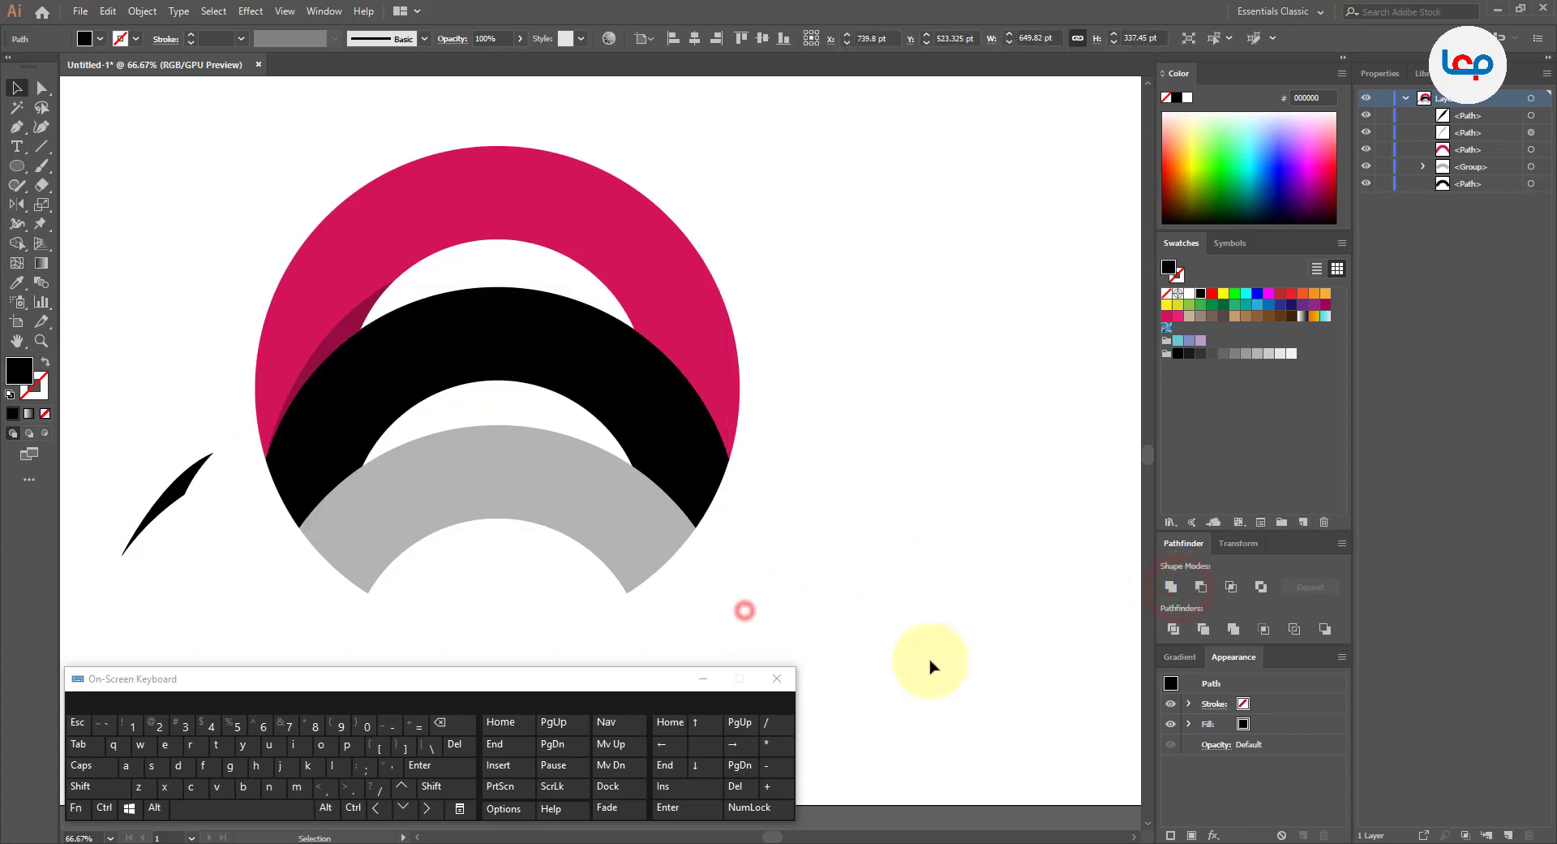
# Recolor the united middle arc with crimson D4145A sampled from the top arc.
pyautogui.click(678, 425)
pyautogui.click(18, 282)
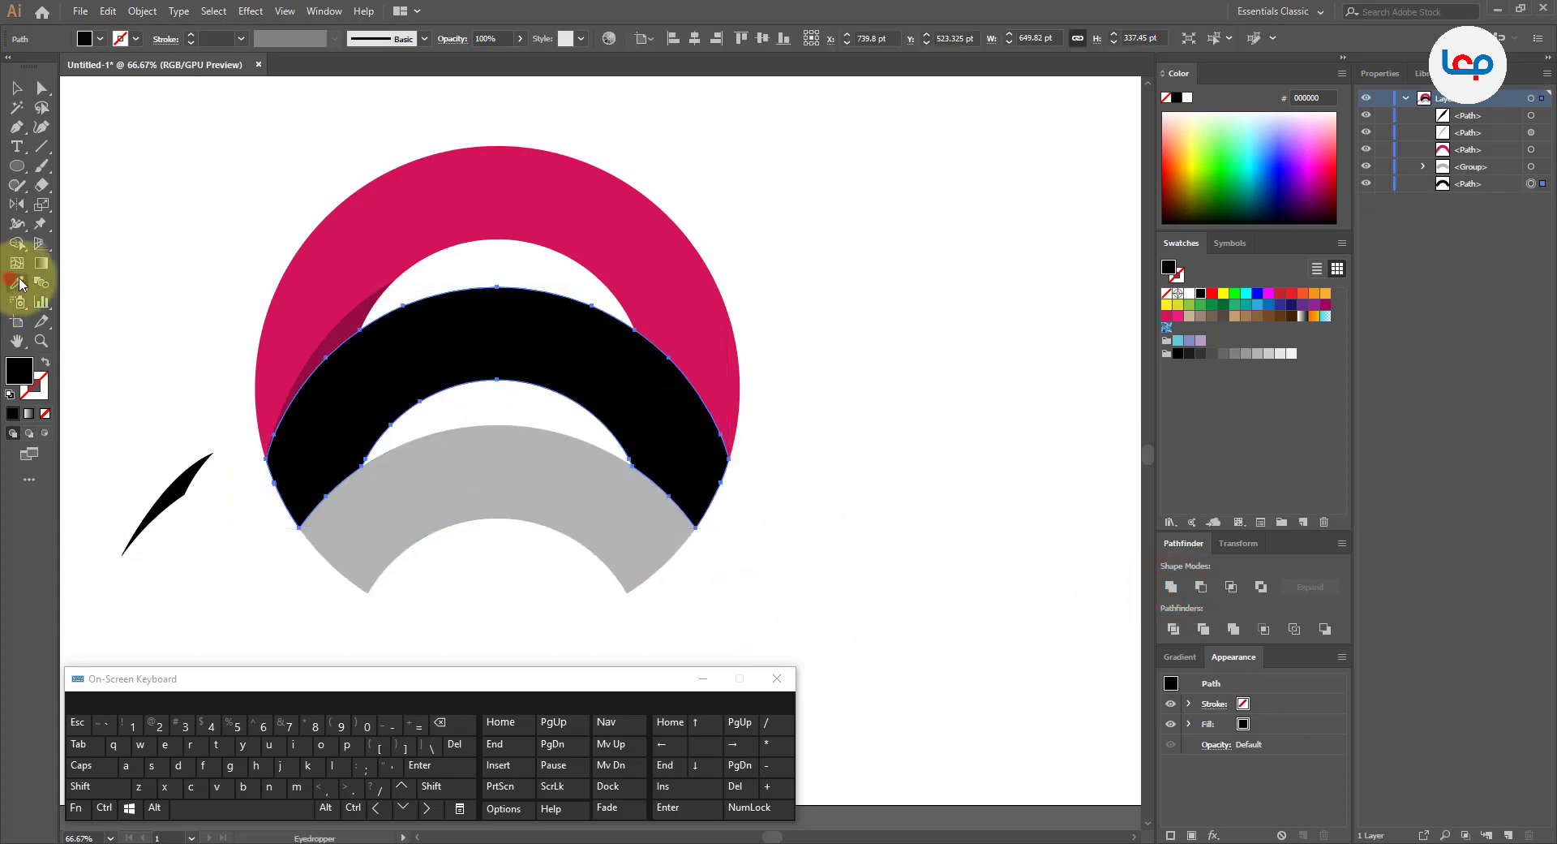
pyautogui.click(400, 227)
pyautogui.click(16, 88)
pyautogui.click(182, 230)
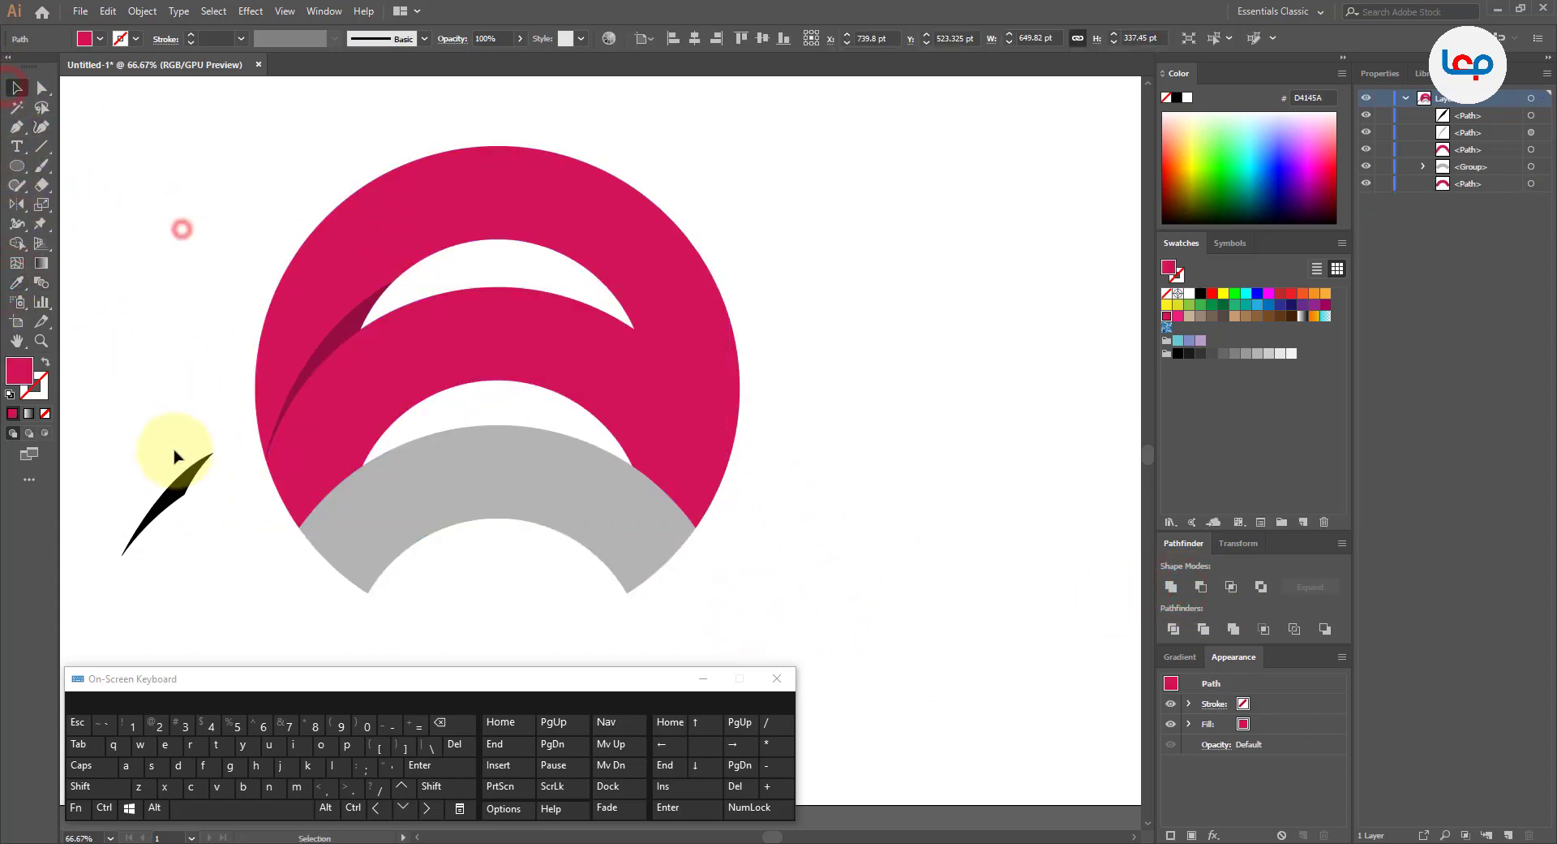
# Move the duplicate sliver back onto the middle arc's lower-left overlap and set its opacity to 40%.
pyautogui.moveTo(177, 489); pyautogui.dragTo(356, 468)
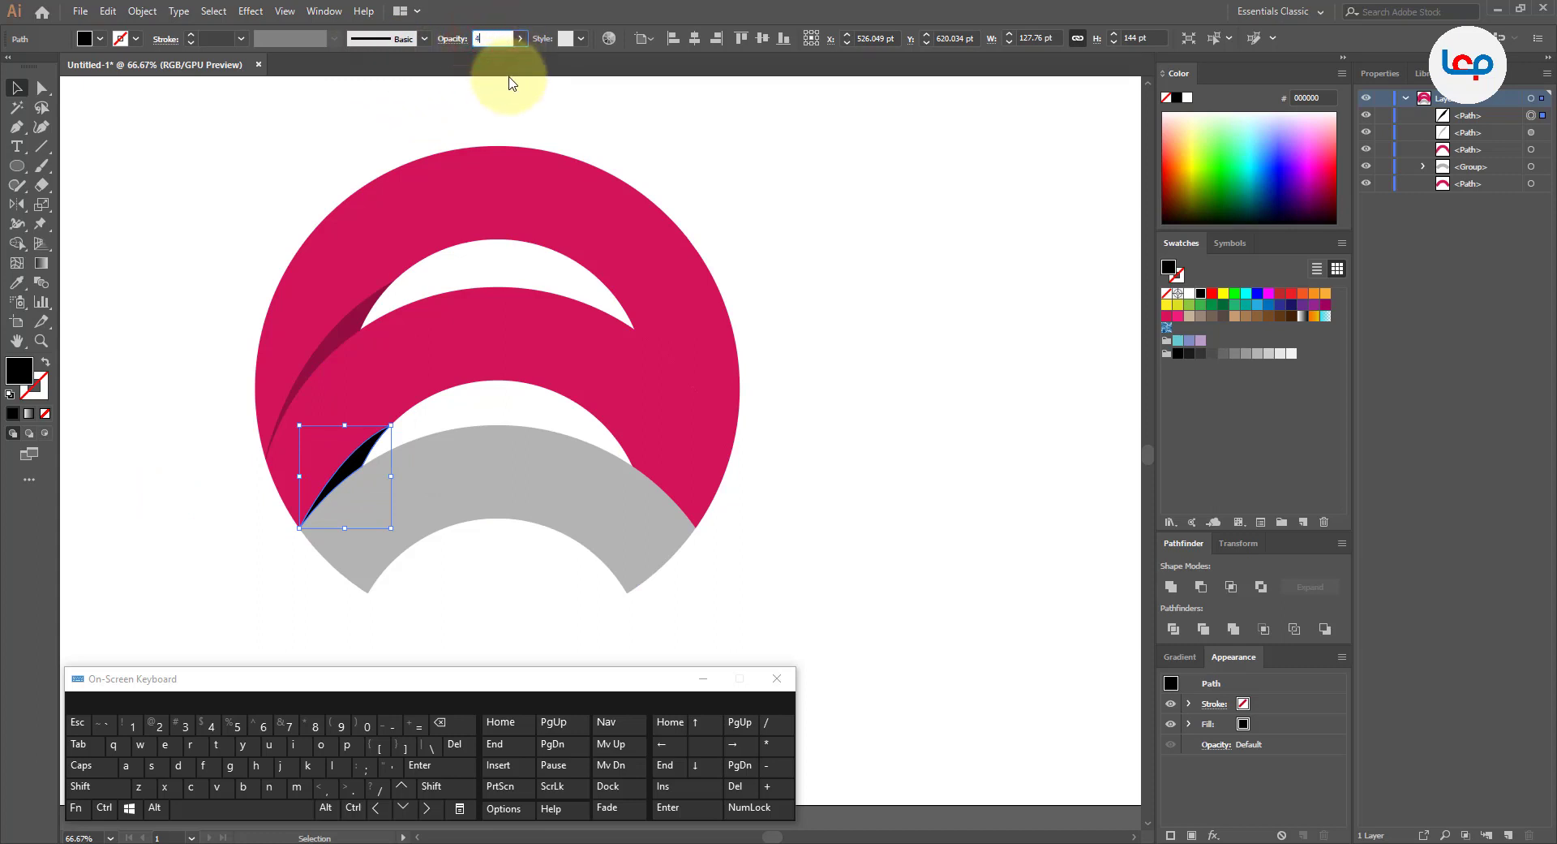
pyautogui.click(247, 188)
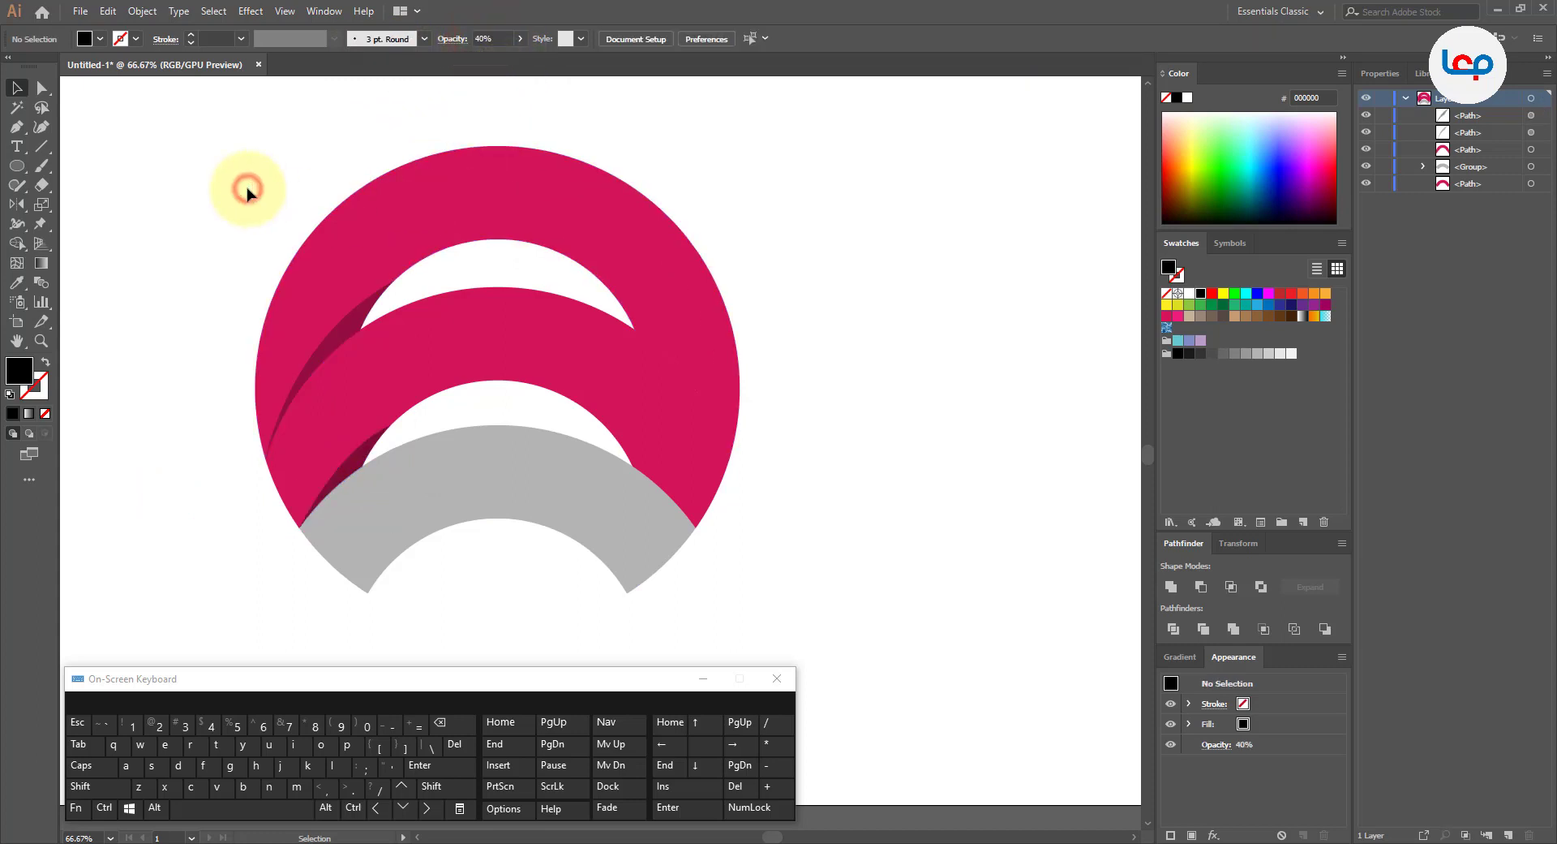
# Set the opacity of the upper-left sliver on the top arc to 40%.
pyautogui.click(350, 327)
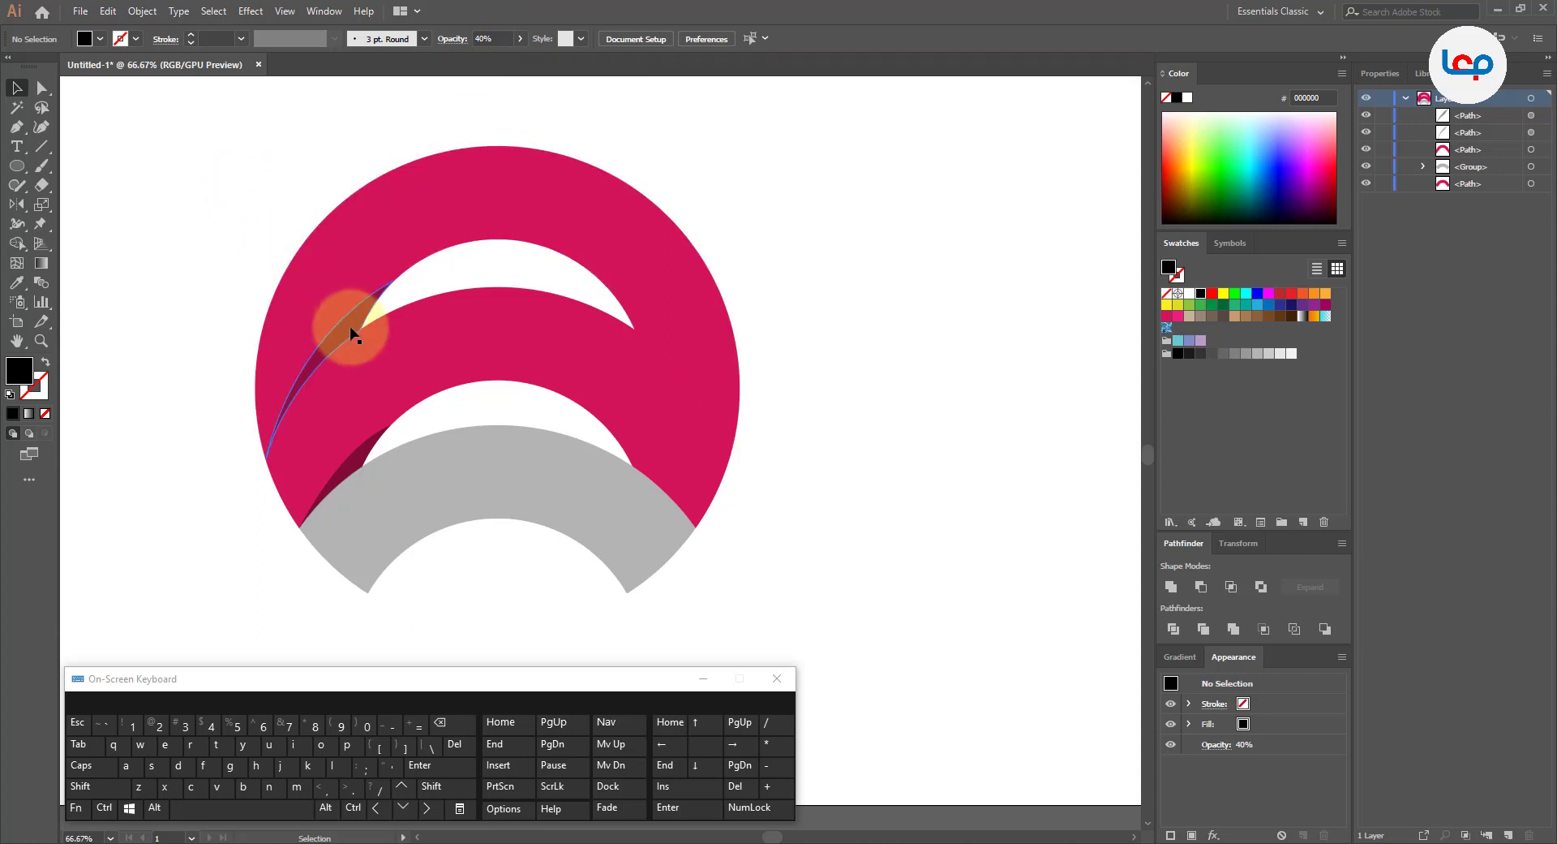
pyautogui.click(491, 42)
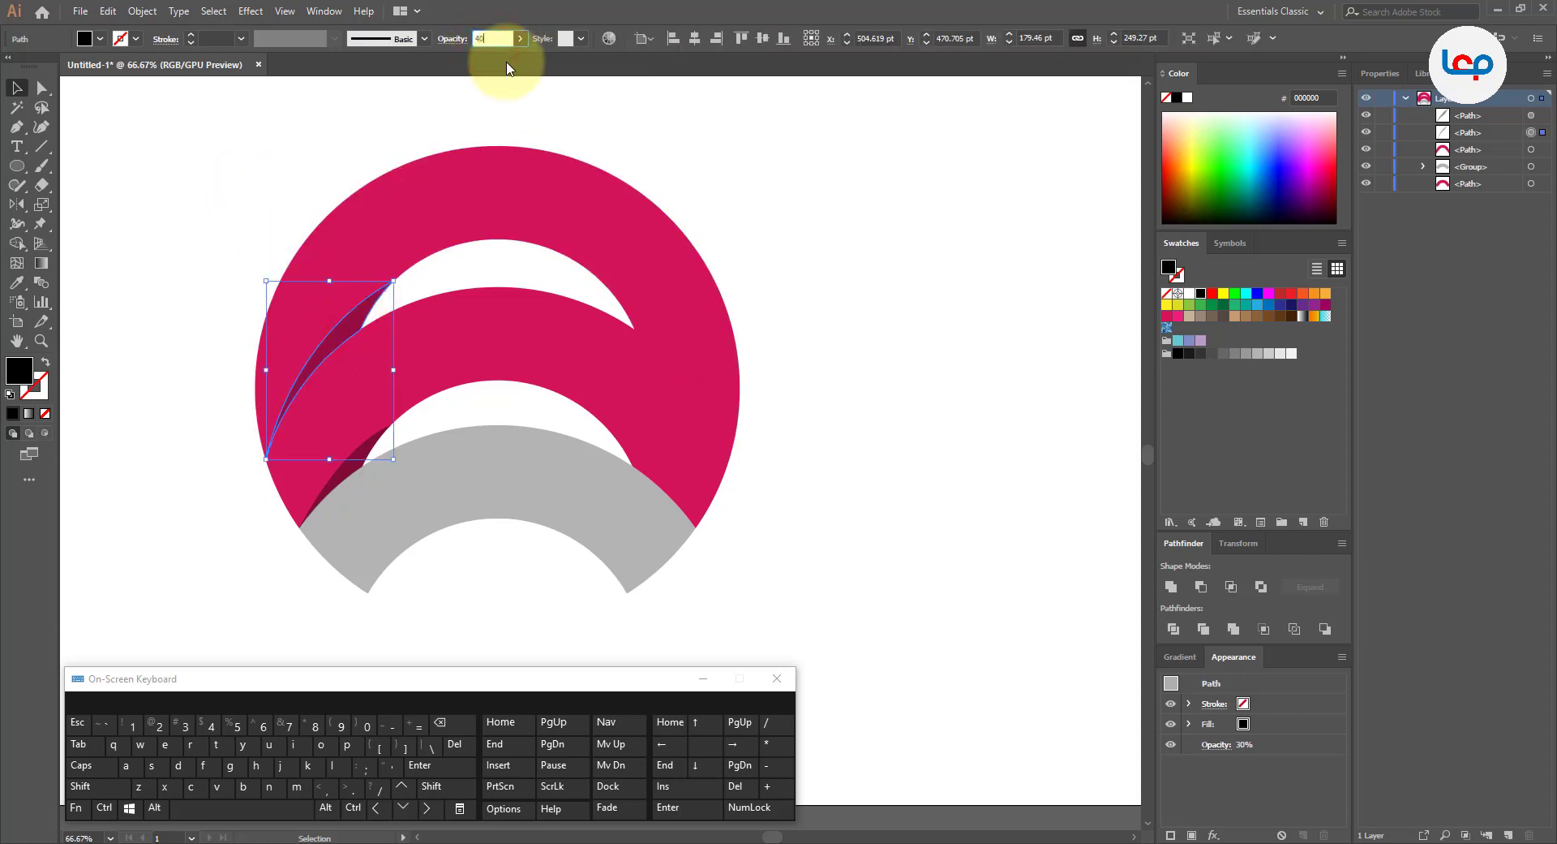
pyautogui.click(509, 113)
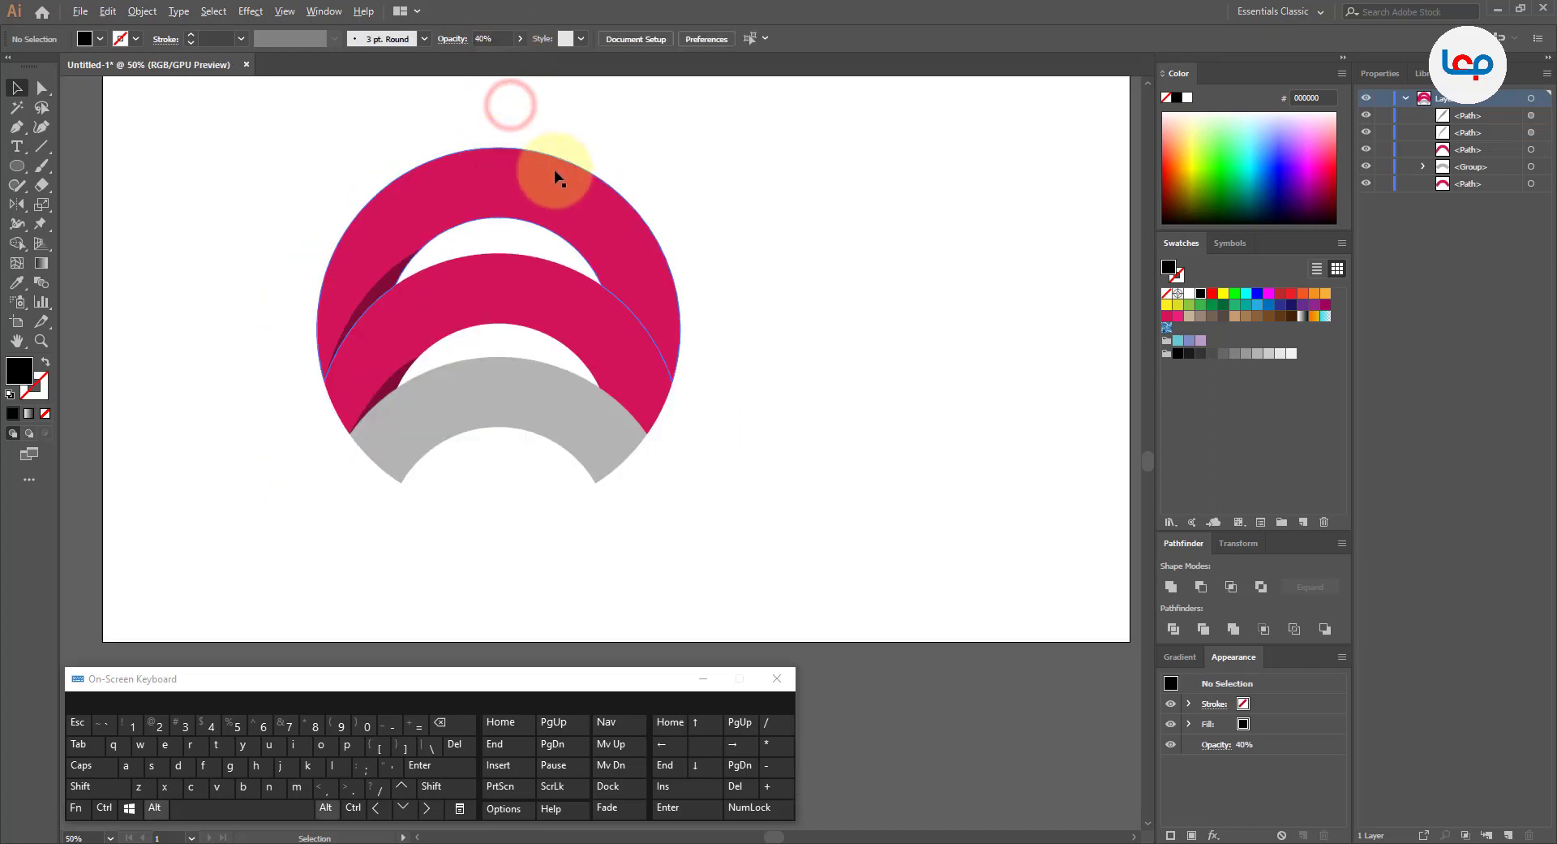
# Reflect a copy of the upper-left sliver across the figure's vertical centre axis onto the top arc's opposite end.
pyautogui.click(331, 318)
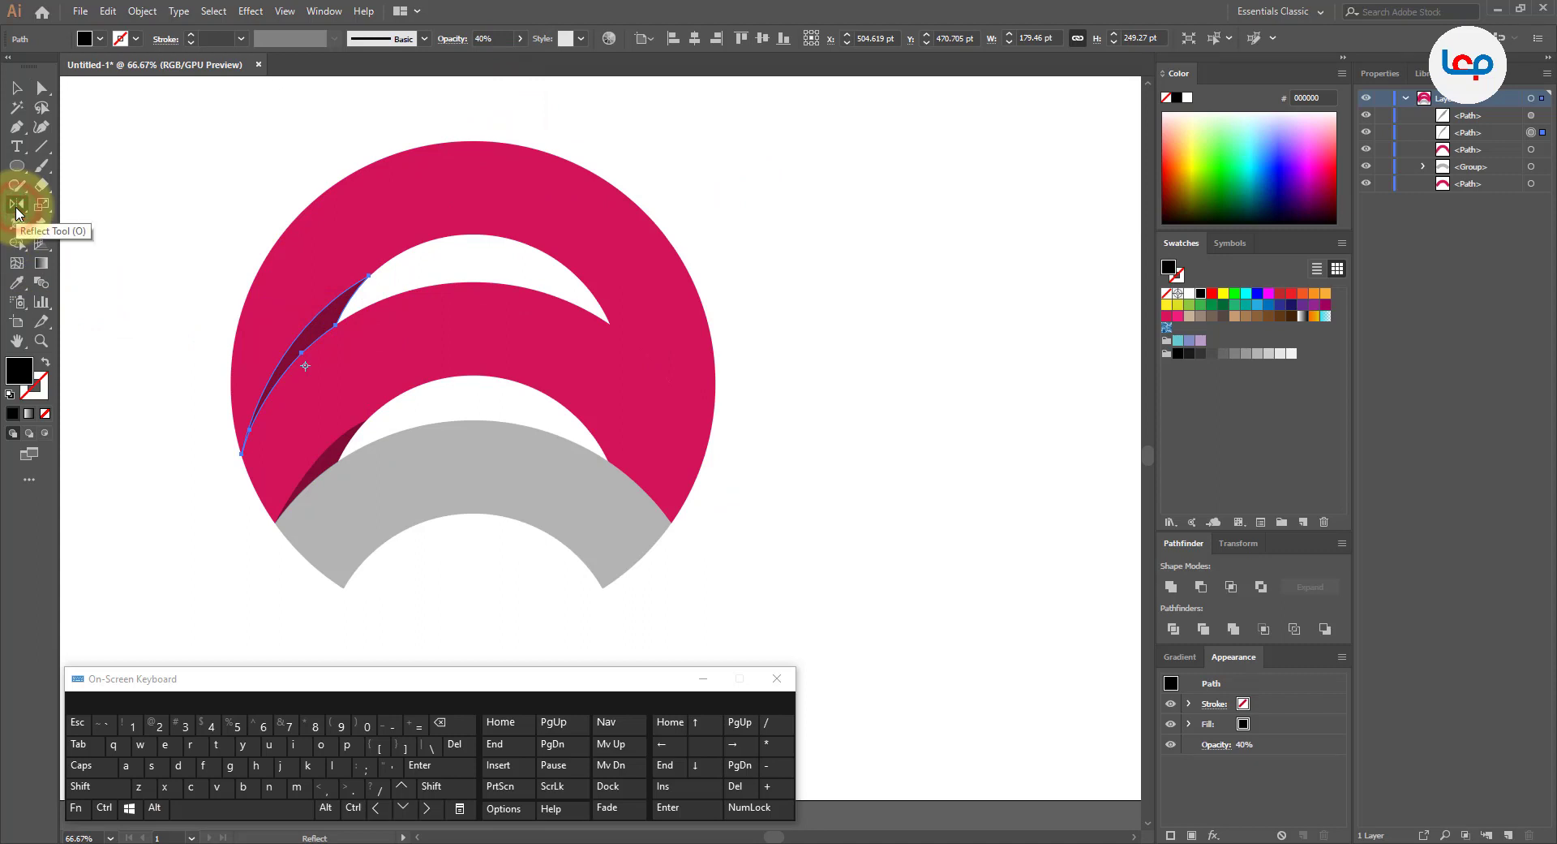
pyautogui.moveTo(17, 213); pyautogui.dragTo(69, 227)
pyautogui.click(460, 365)
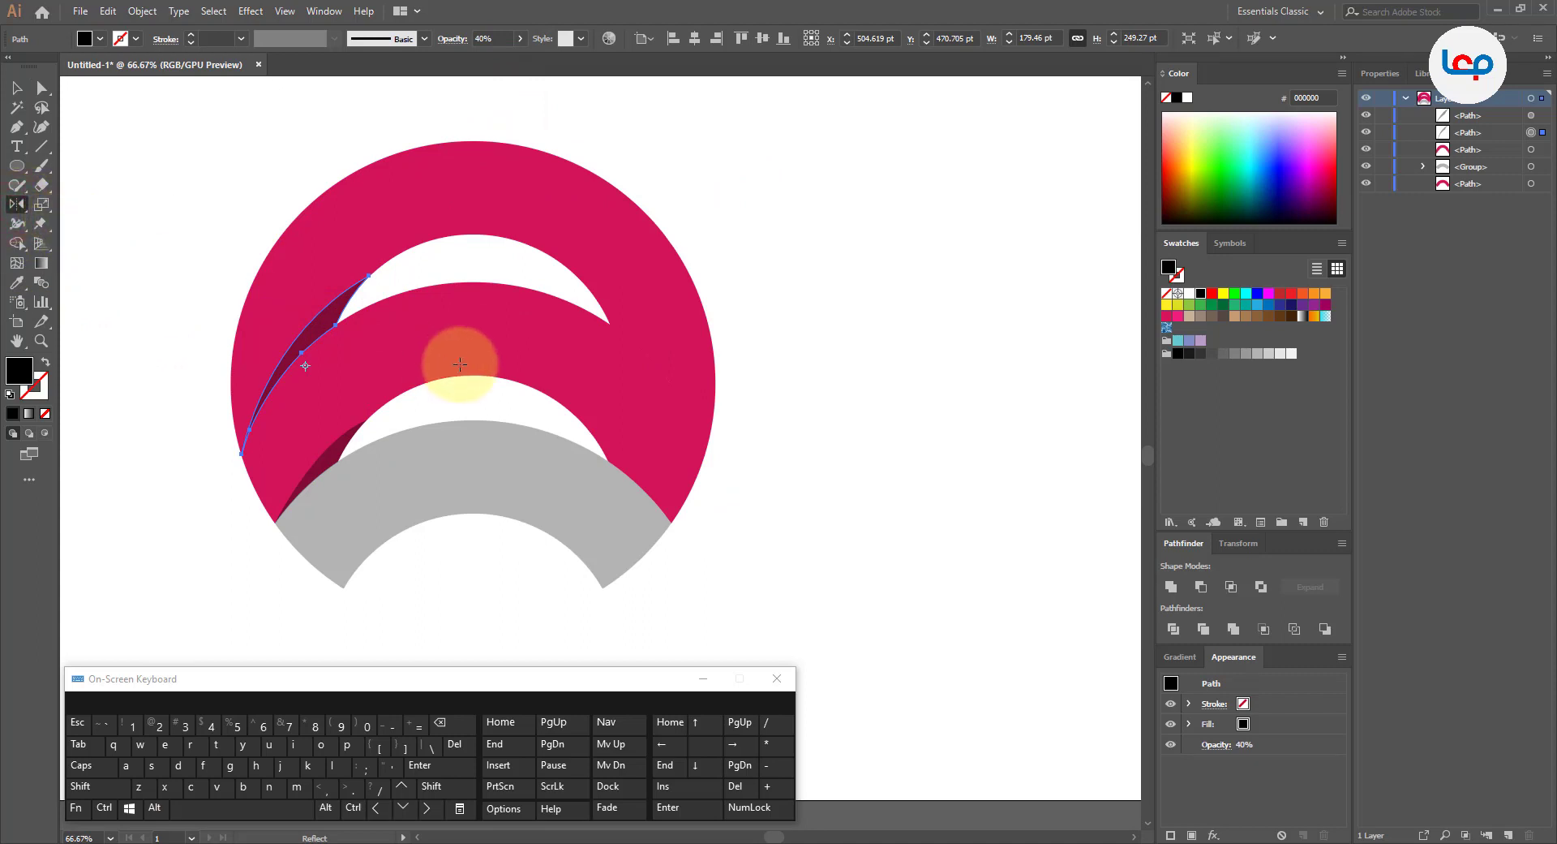
pyautogui.keyDown('alt'); pyautogui.click(472, 420); pyautogui.keyUp('alt')
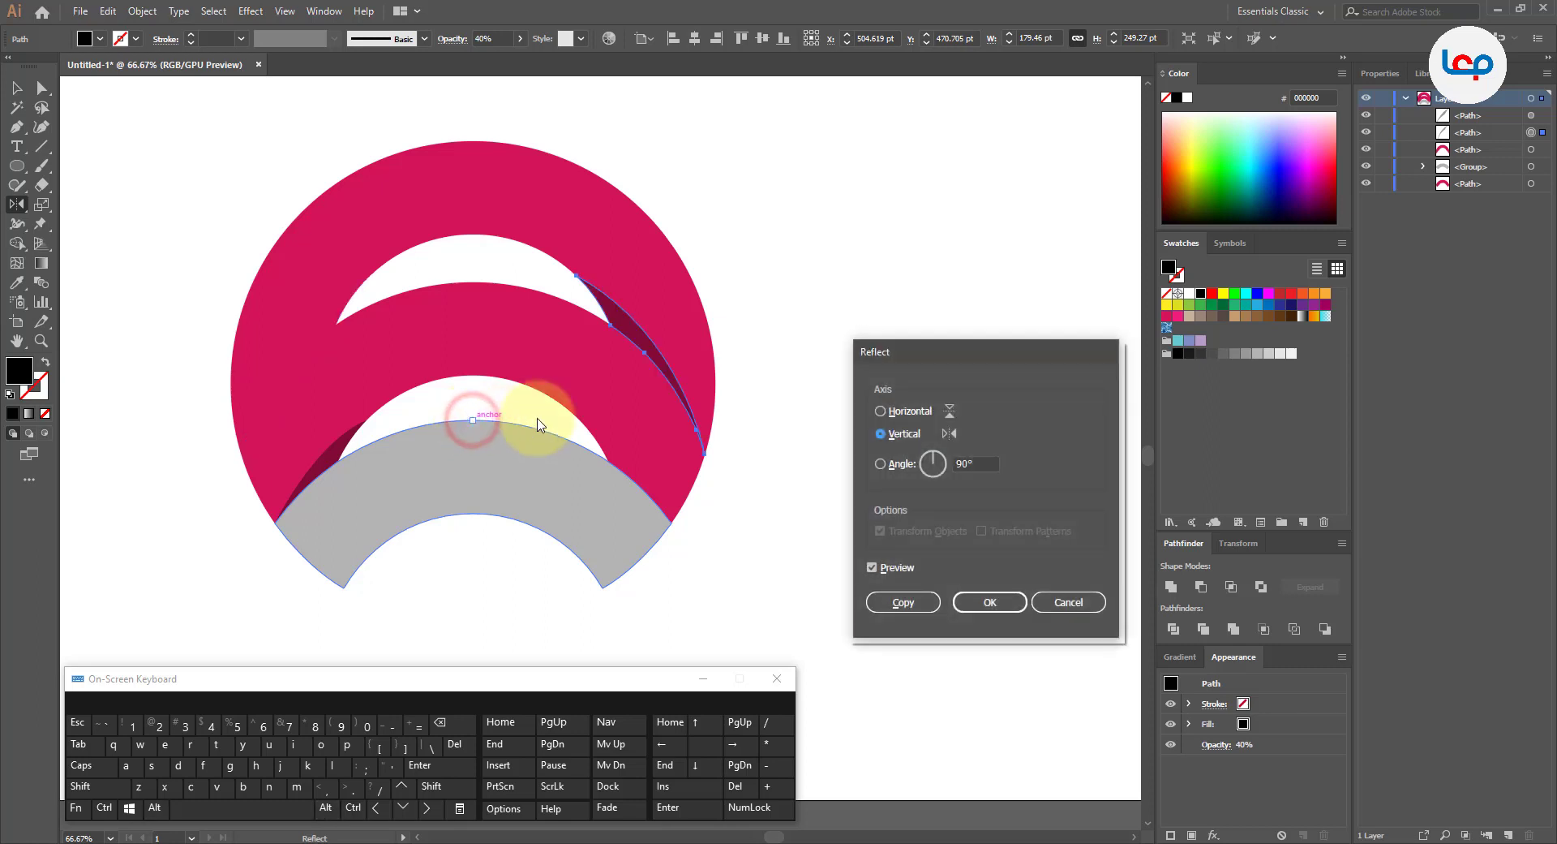
pyautogui.click(906, 601)
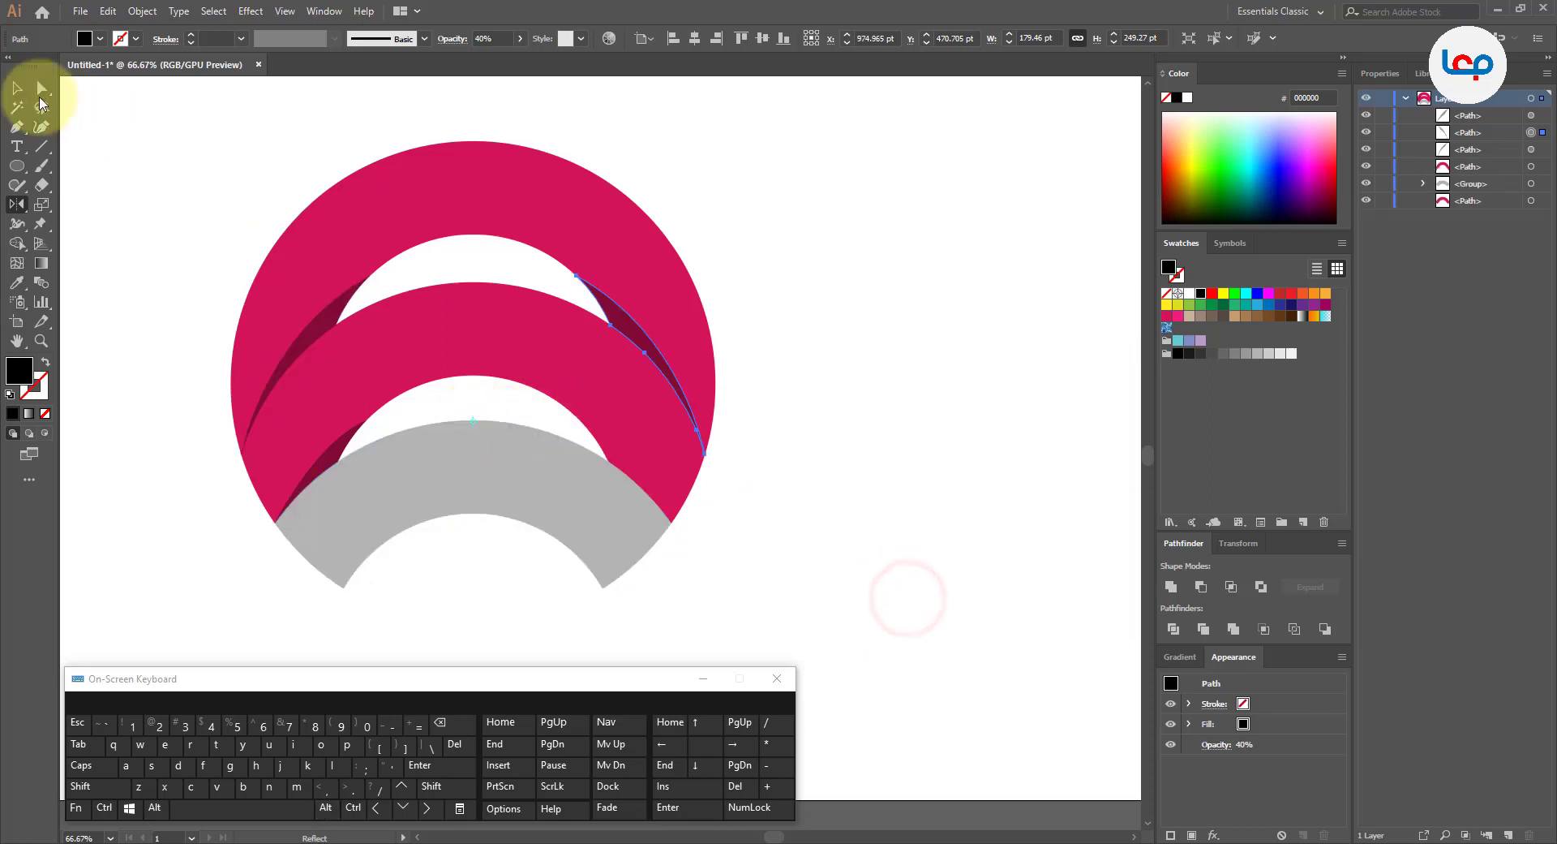
pyautogui.click(17, 87)
pyautogui.click(154, 144)
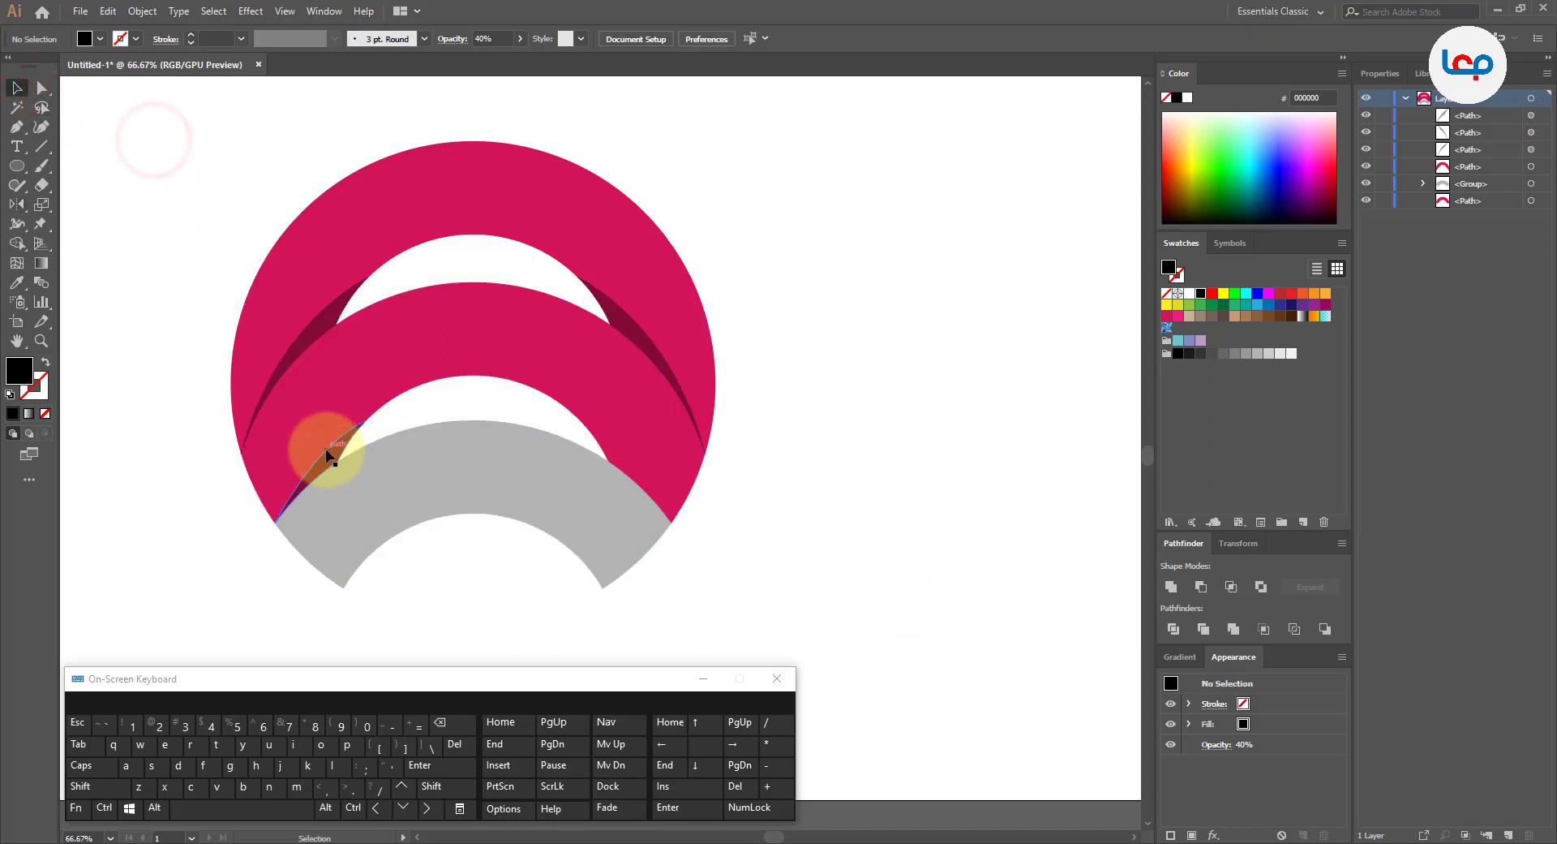
# Reflect a copy of the lower-left sliver across the vertical centre axis onto the middle arc's opposite end.
pyautogui.click(338, 464)
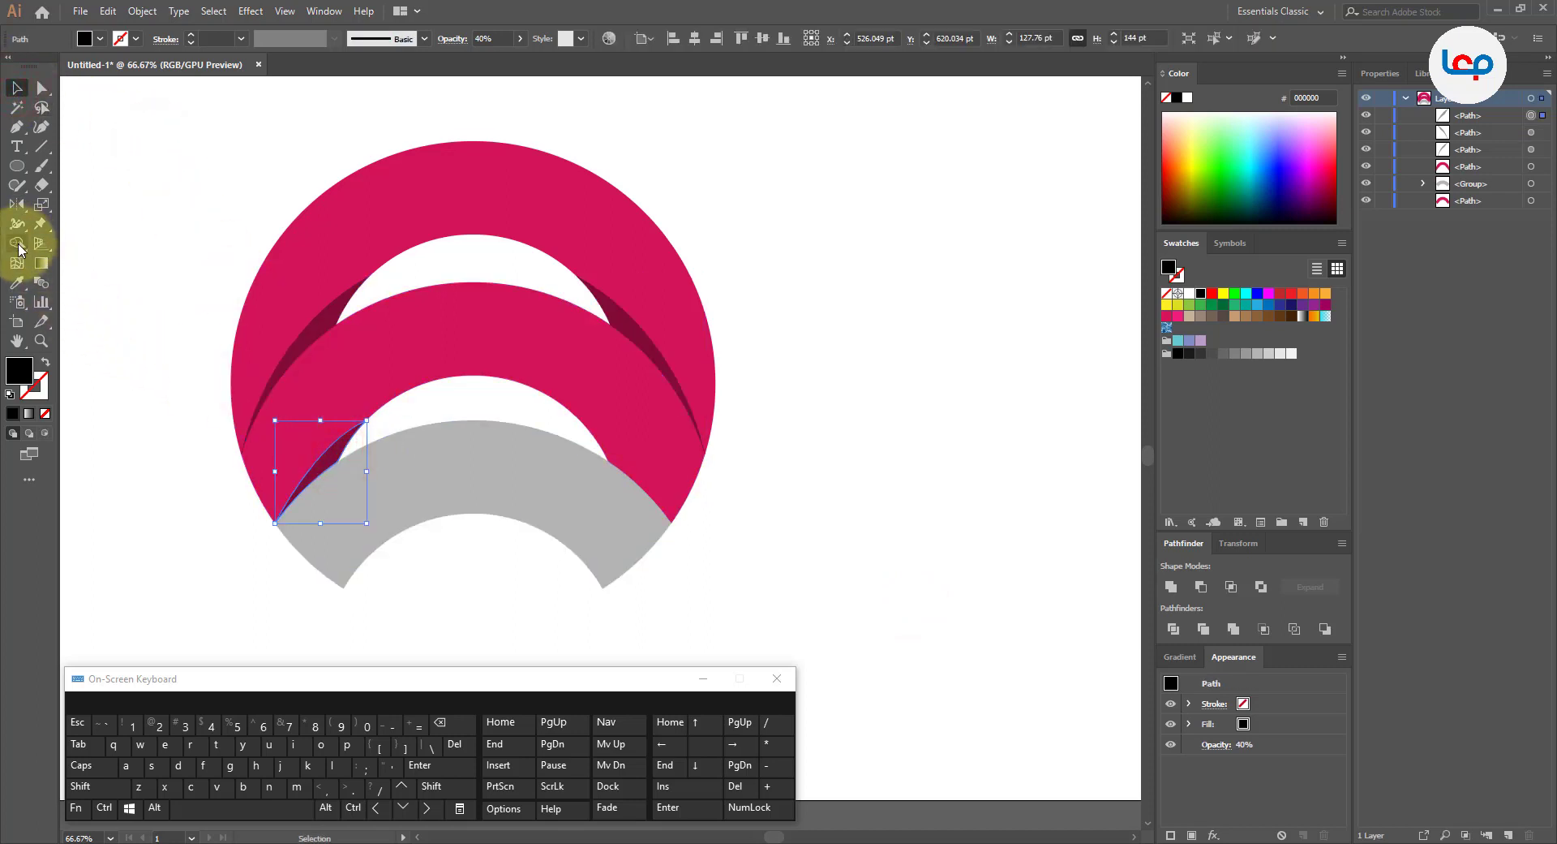
pyautogui.click(16, 204)
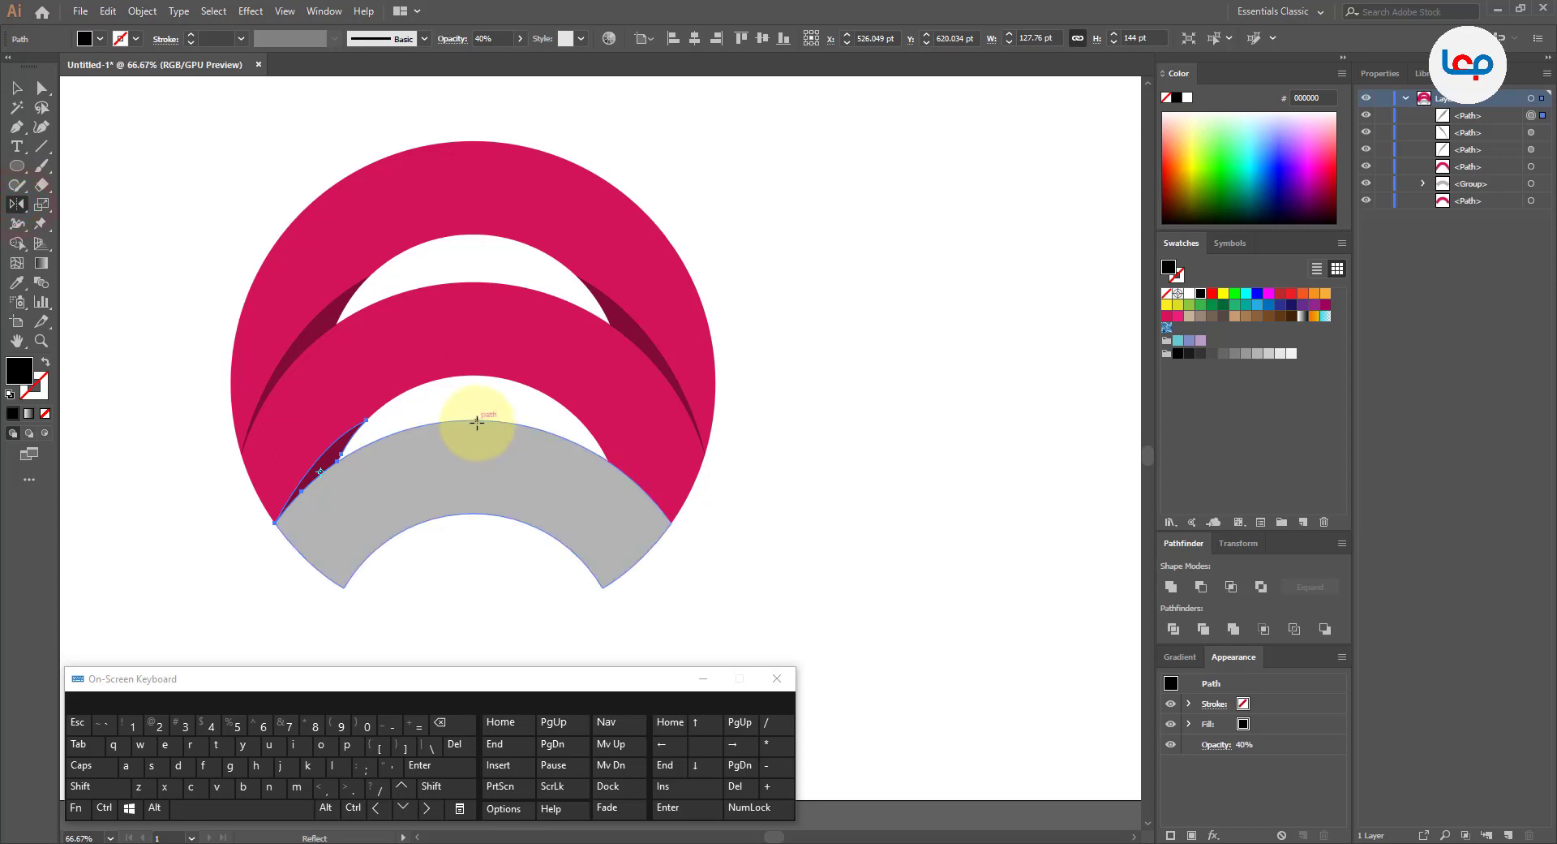
pyautogui.keyDown('alt'); pyautogui.click(473, 513); pyautogui.keyUp('alt')
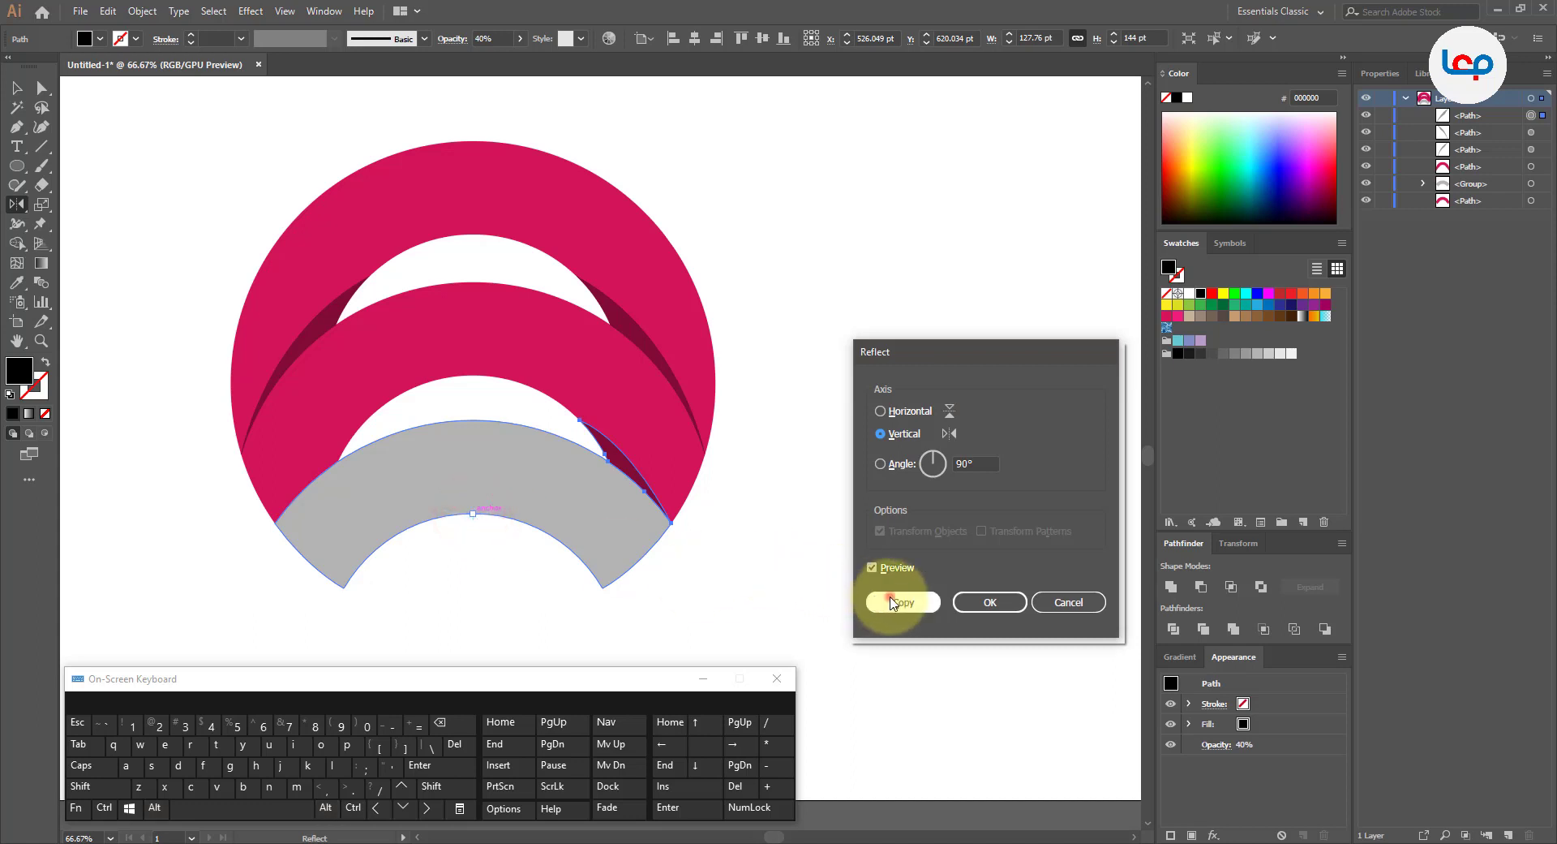
pyautogui.click(890, 597)
pyautogui.click(16, 87)
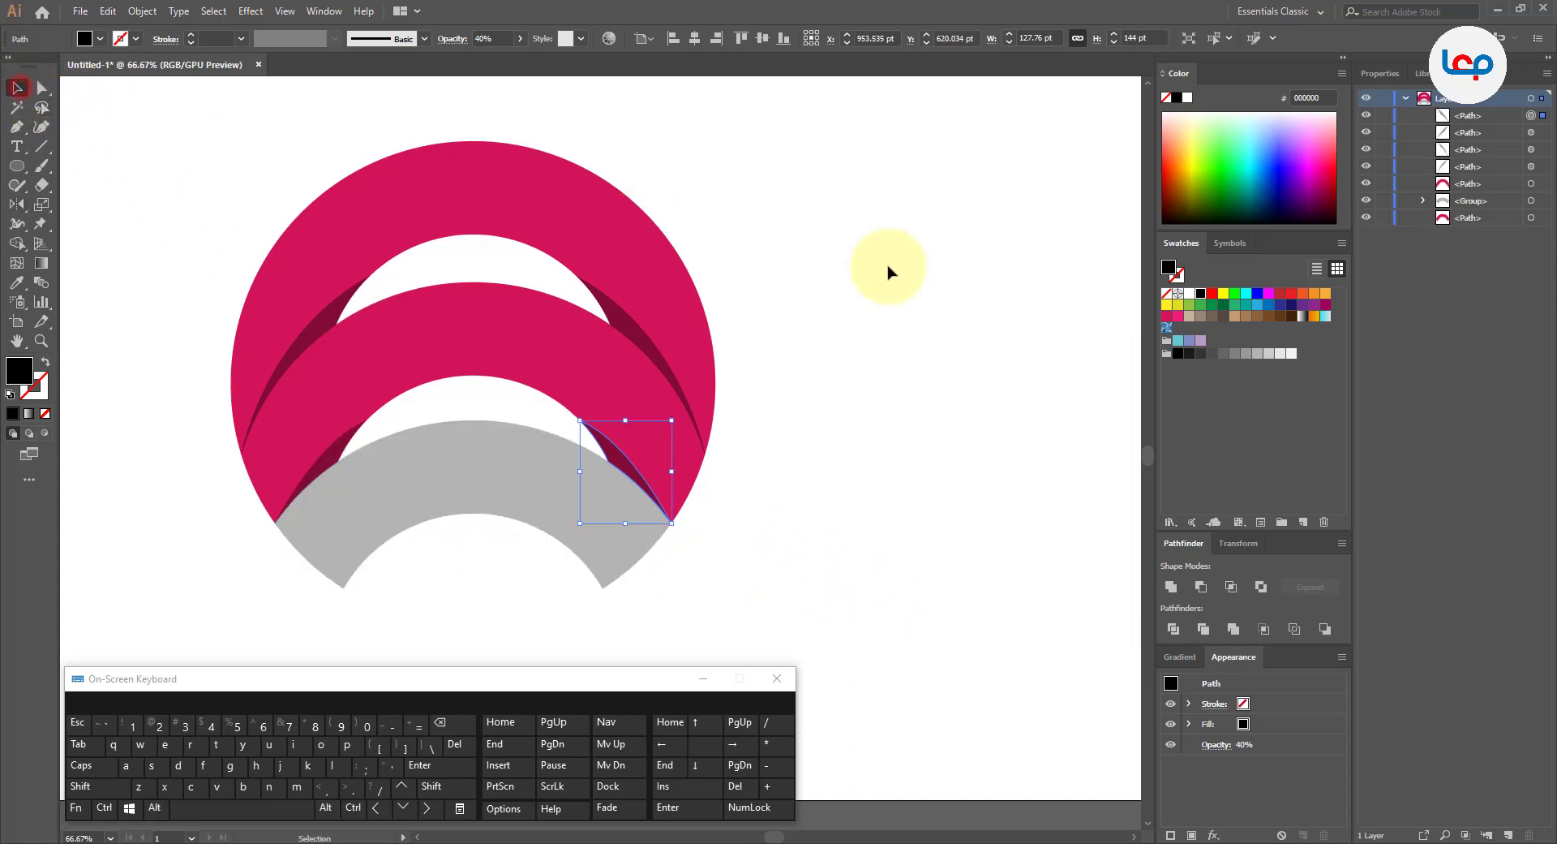
pyautogui.click(899, 268)
# Recolor the grey bottom arc with crimson D4145A sampled from the top arc.
pyautogui.scroll(-1, 762, 330)
pyautogui.click(577, 441)
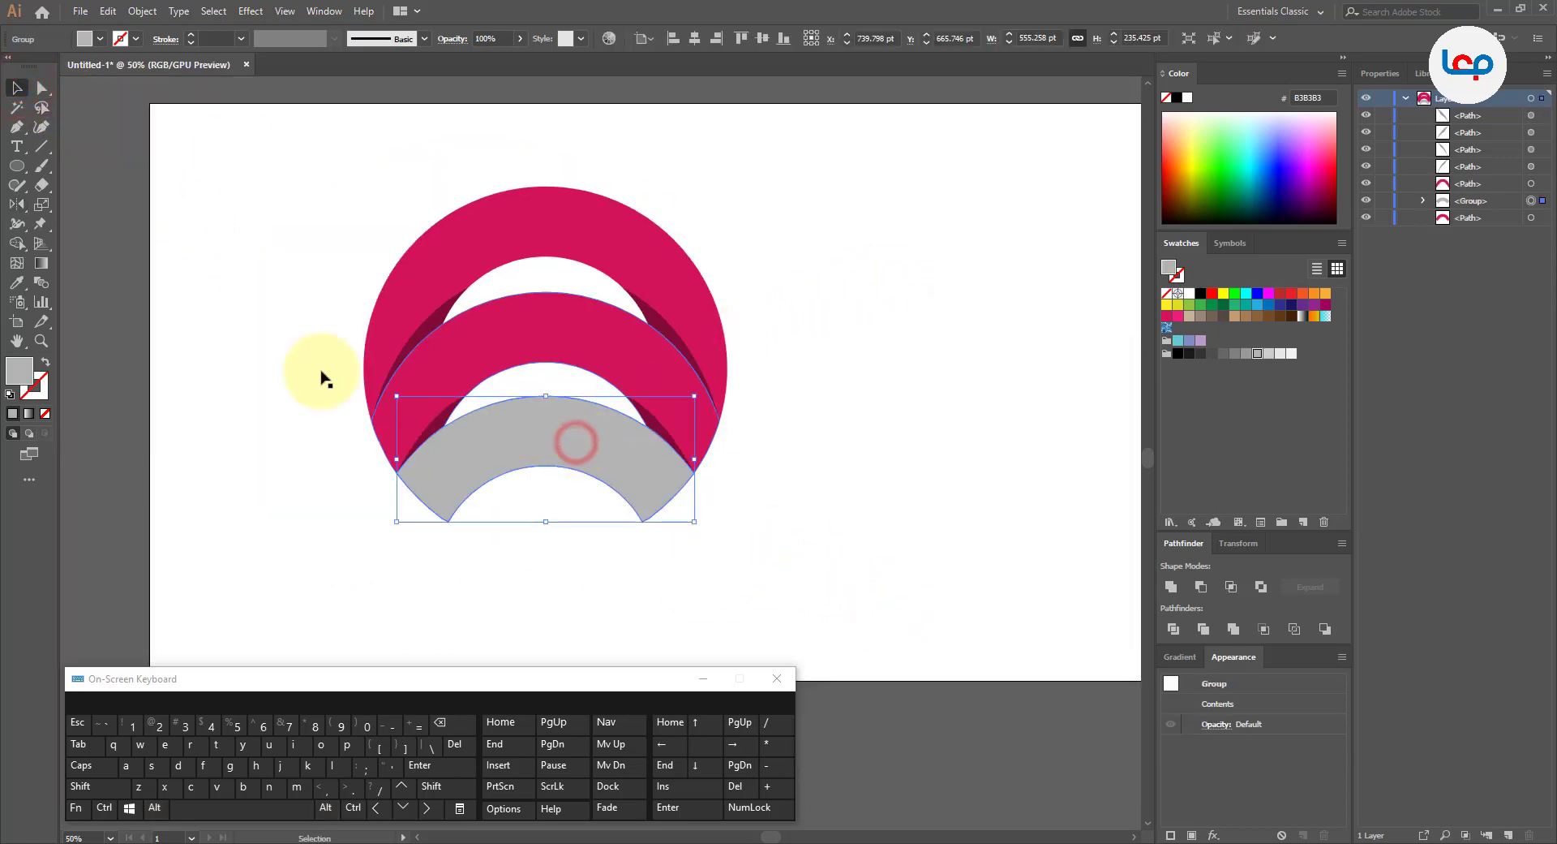
pyautogui.click(16, 284)
pyautogui.click(499, 224)
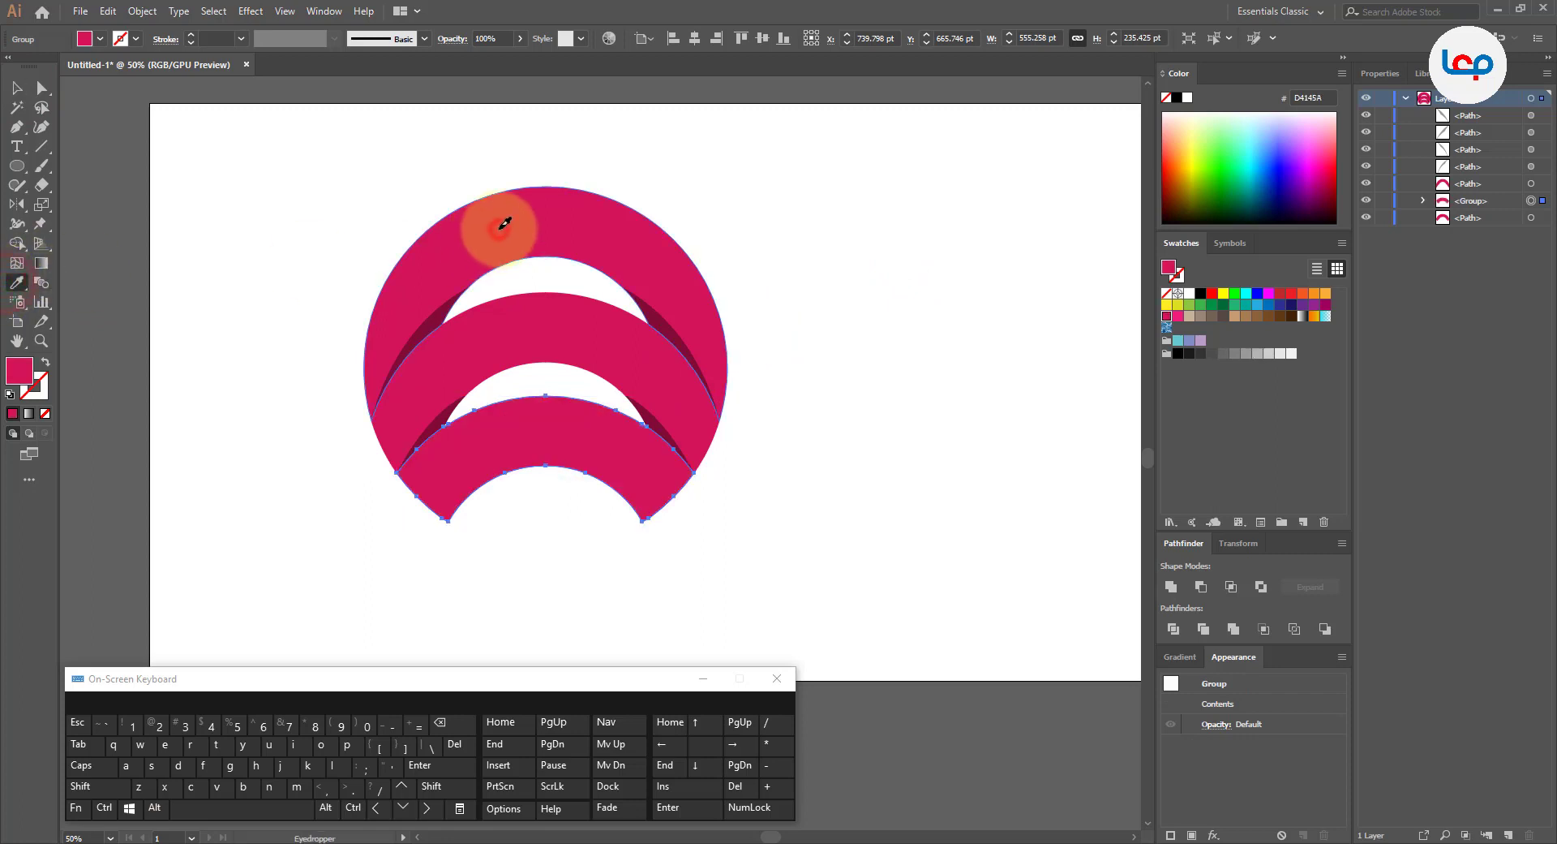
pyautogui.click(16, 87)
pyautogui.click(350, 233)
# Select all the arcs and slivers and group them into one object.
pyautogui.scroll(-1, 454, 300)
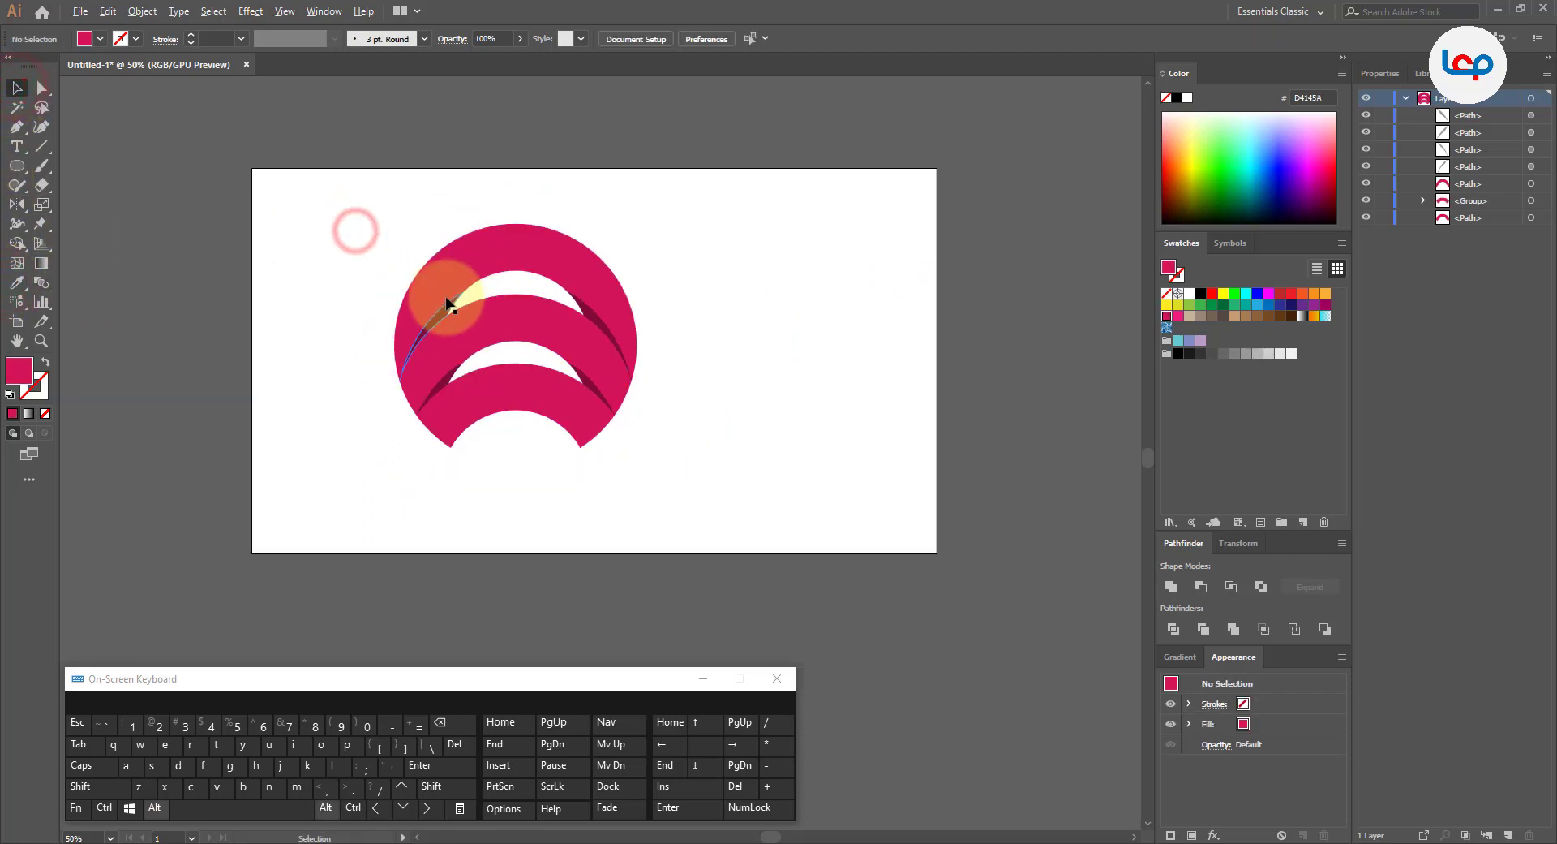
pyautogui.moveTo(359, 235); pyautogui.dragTo(589, 421)
pyautogui.scroll(1, 559, 329)
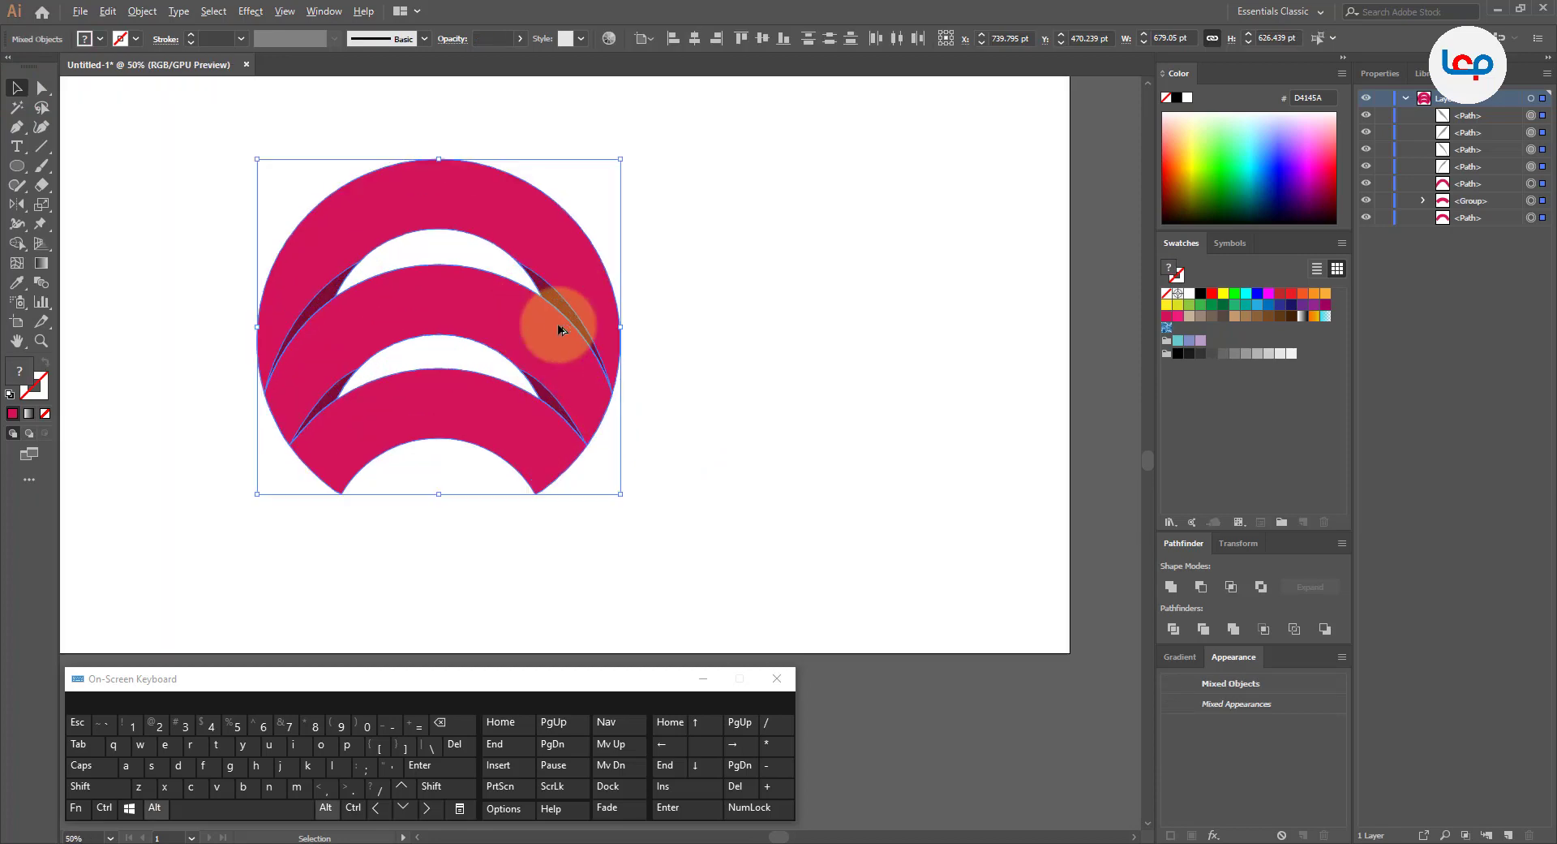
pyautogui.rightClick(565, 252)
pyautogui.click(614, 343)
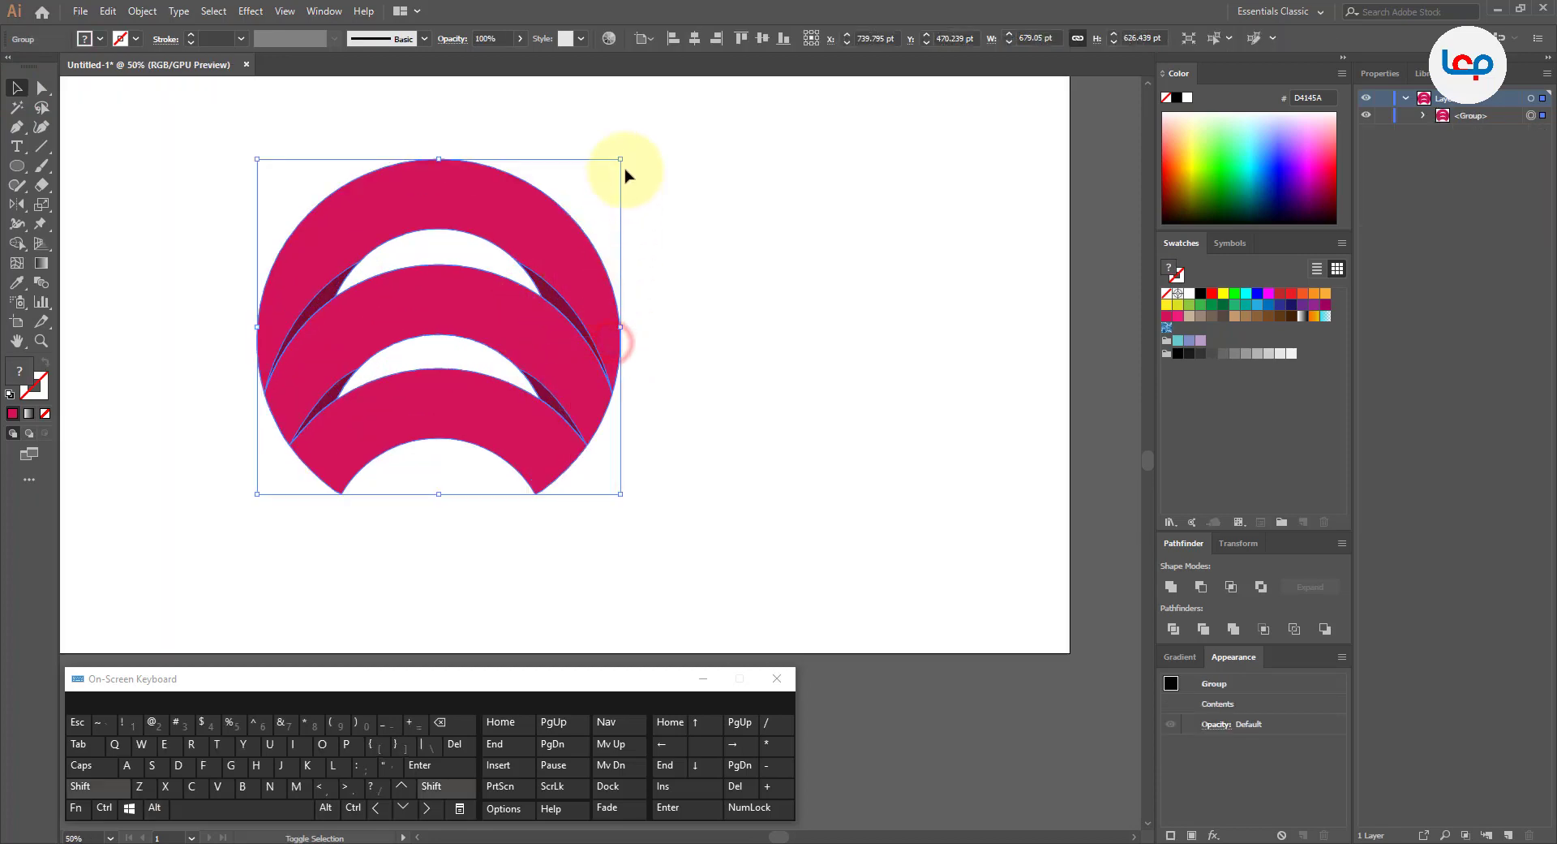
# Scale the grouped logo up to about 857 × 791 pt and centre it horizontally and vertically on the artboard.
pyautogui.moveTo(621, 160); pyautogui.dragTo(669, 114)
pyautogui.click(694, 38)
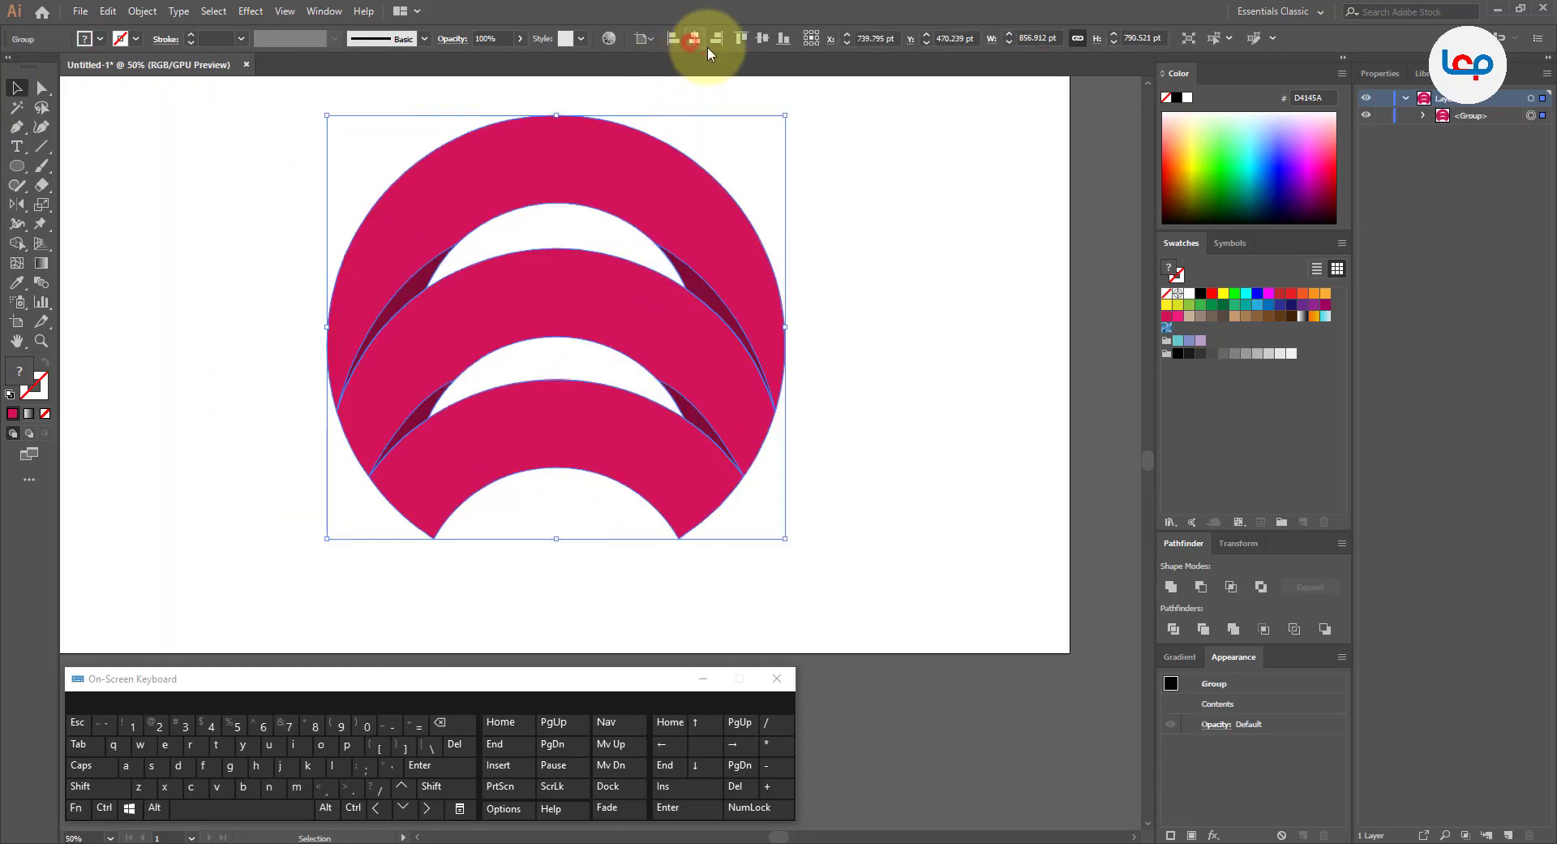
pyautogui.click(761, 44)
pyautogui.click(850, 169)
pyautogui.scroll(-1, 546, 278)
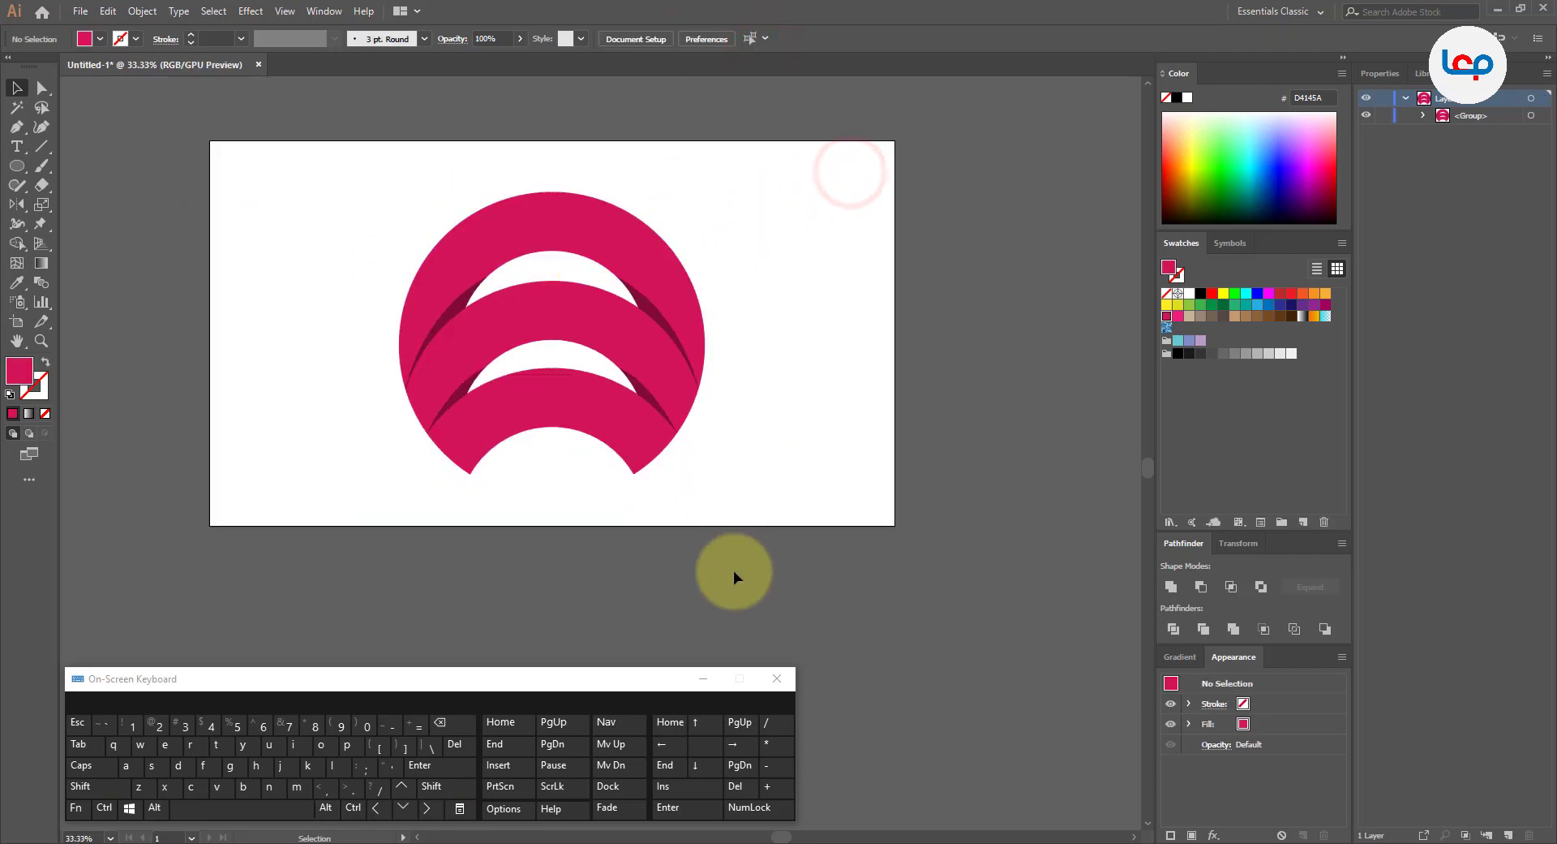
# Hide the on-screen keyboard and enlarge the logo from its centre to about 916 × 845 pt.
pyautogui.click(708, 678)
pyautogui.scroll(1, 557, 209)
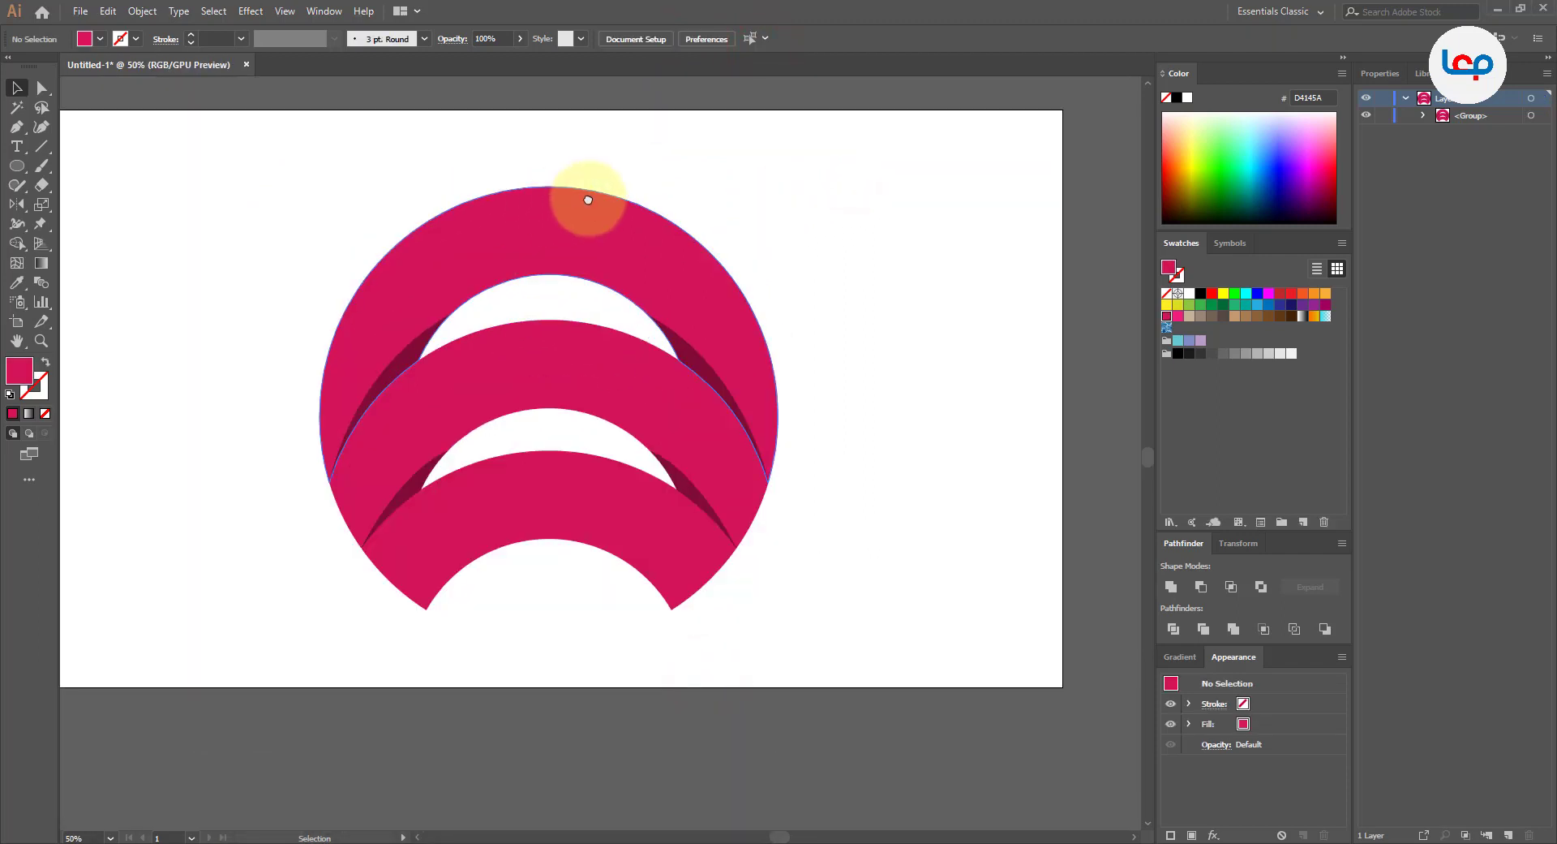
pyautogui.moveTo(584, 198); pyautogui.dragTo(633, 207)
pyautogui.click(683, 239)
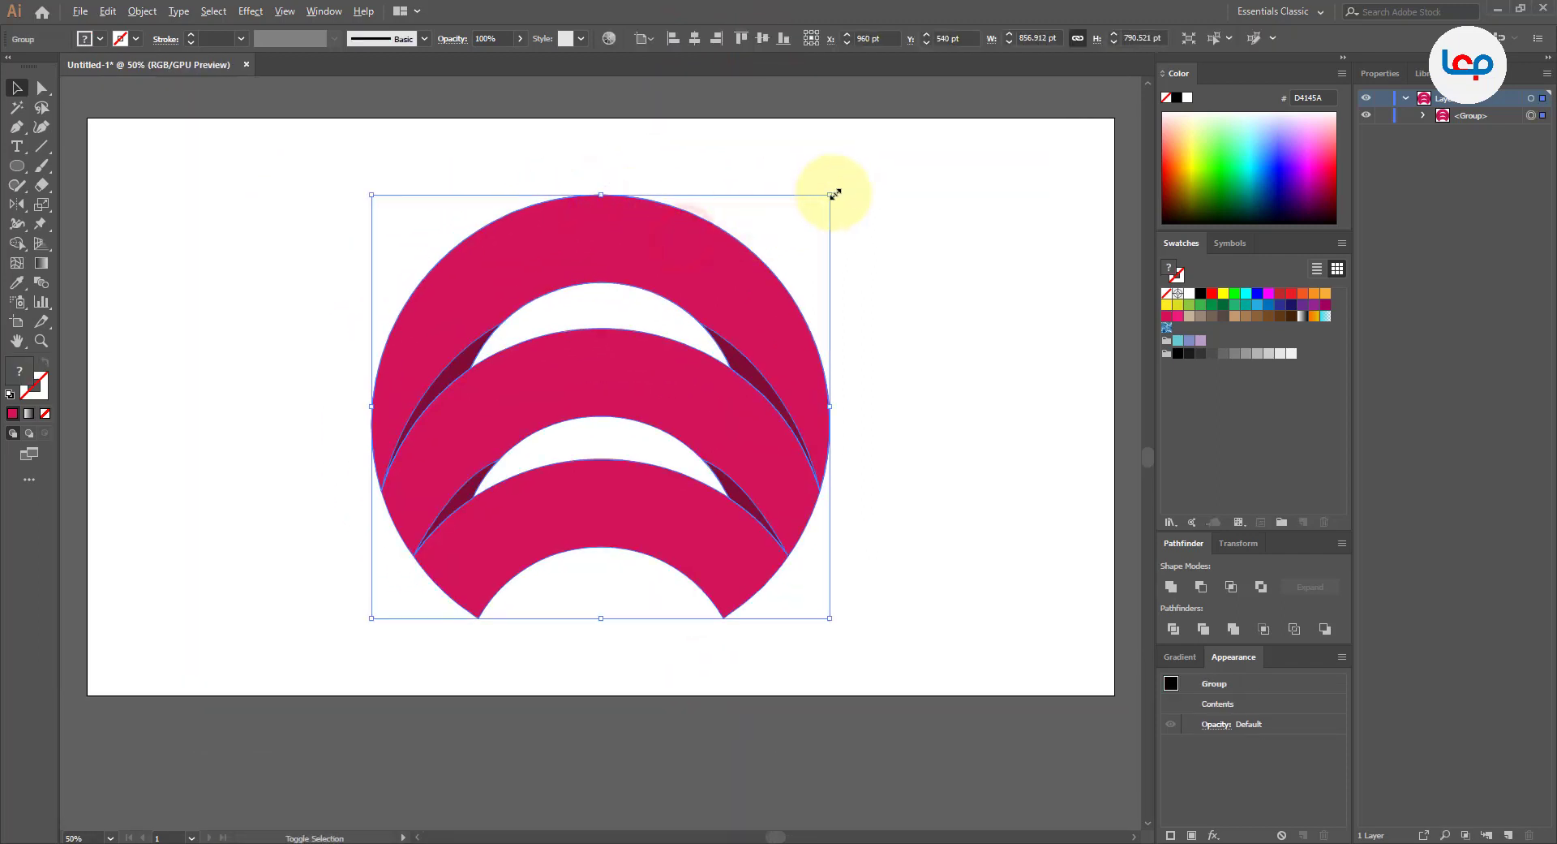
pyautogui.moveTo(835, 193); pyautogui.dragTo(871, 190)
pyautogui.click(883, 187)
pyautogui.click(701, 250)
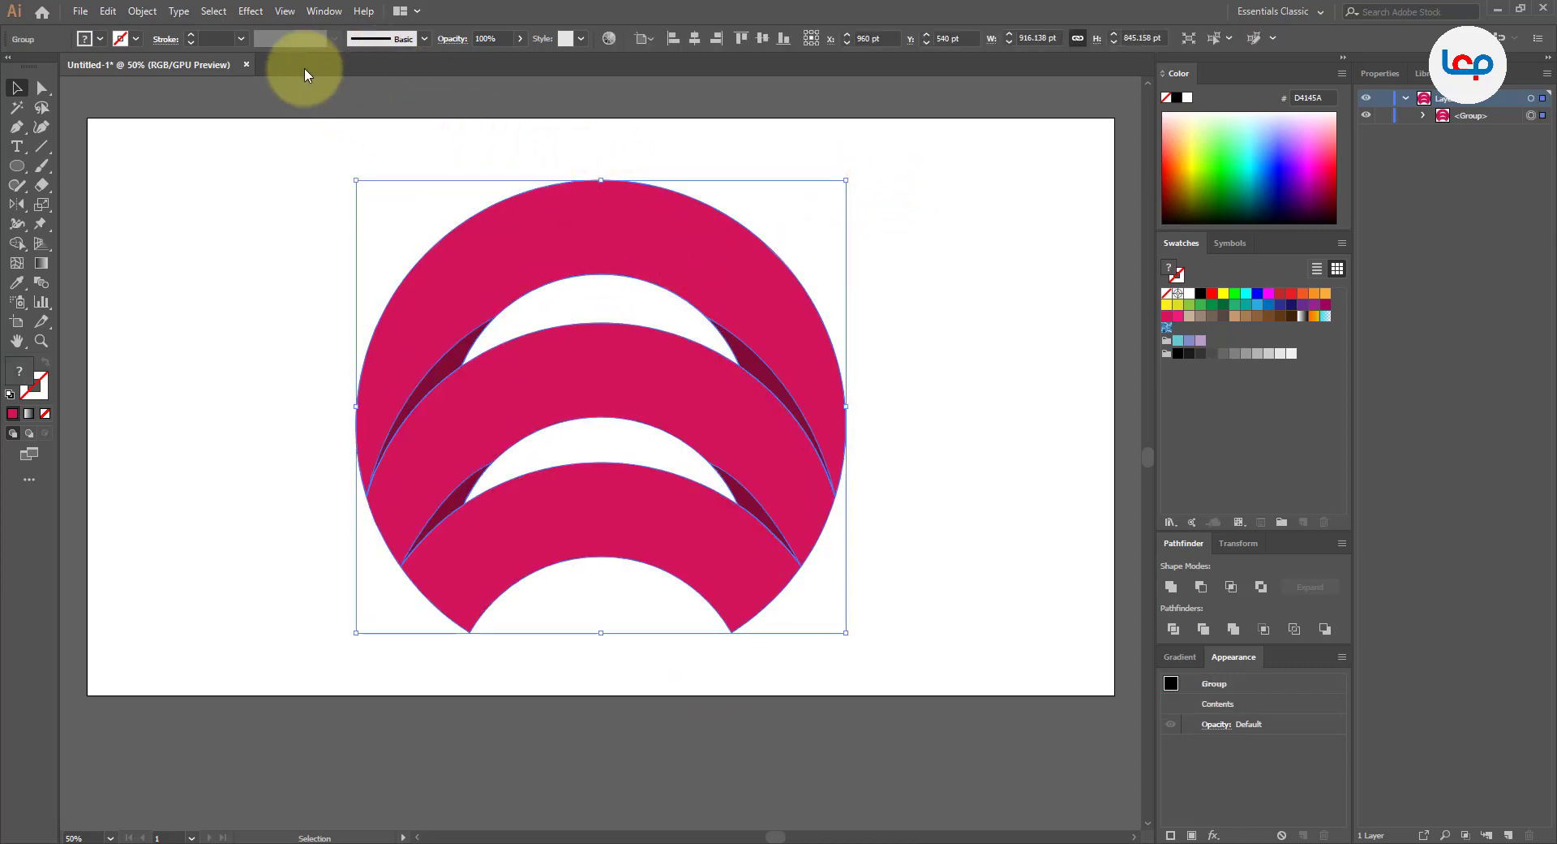
pyautogui.click(246, 12)
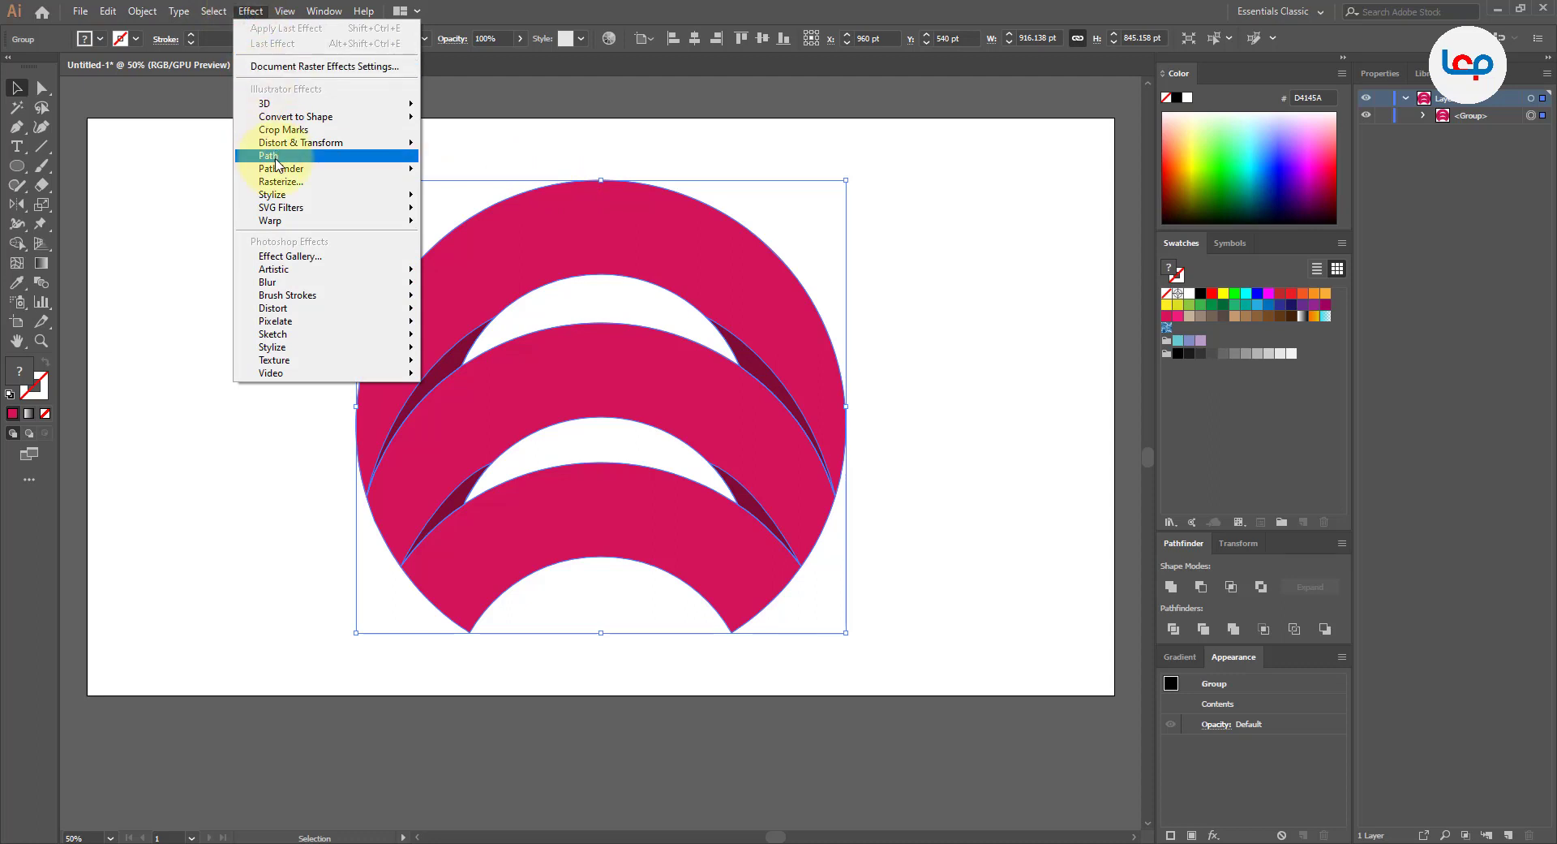
pyautogui.click(294, 182)
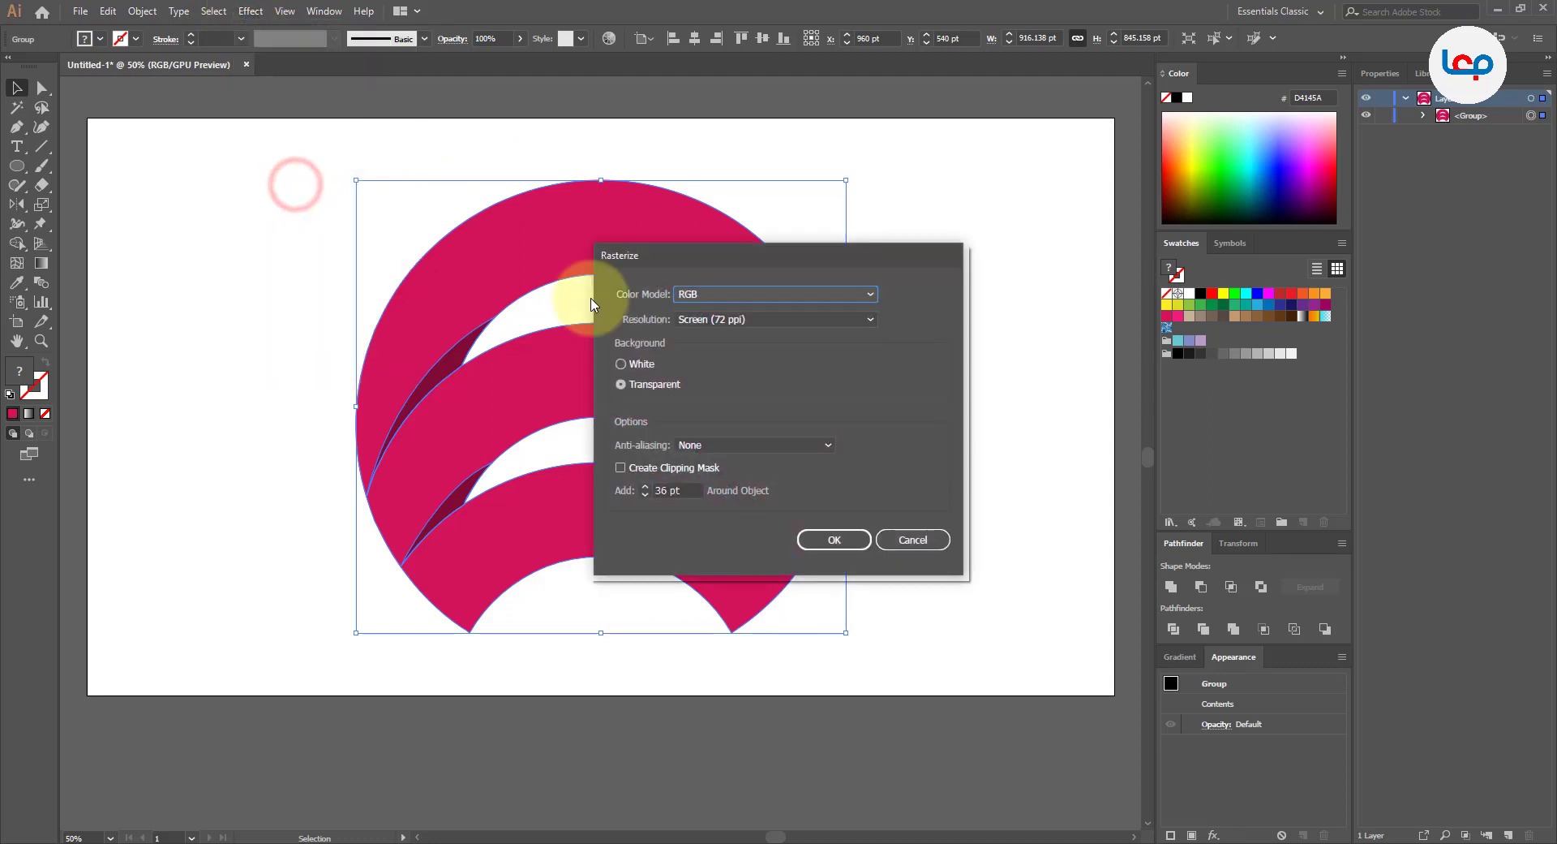
pyautogui.click(913, 539)
pyautogui.click(251, 11)
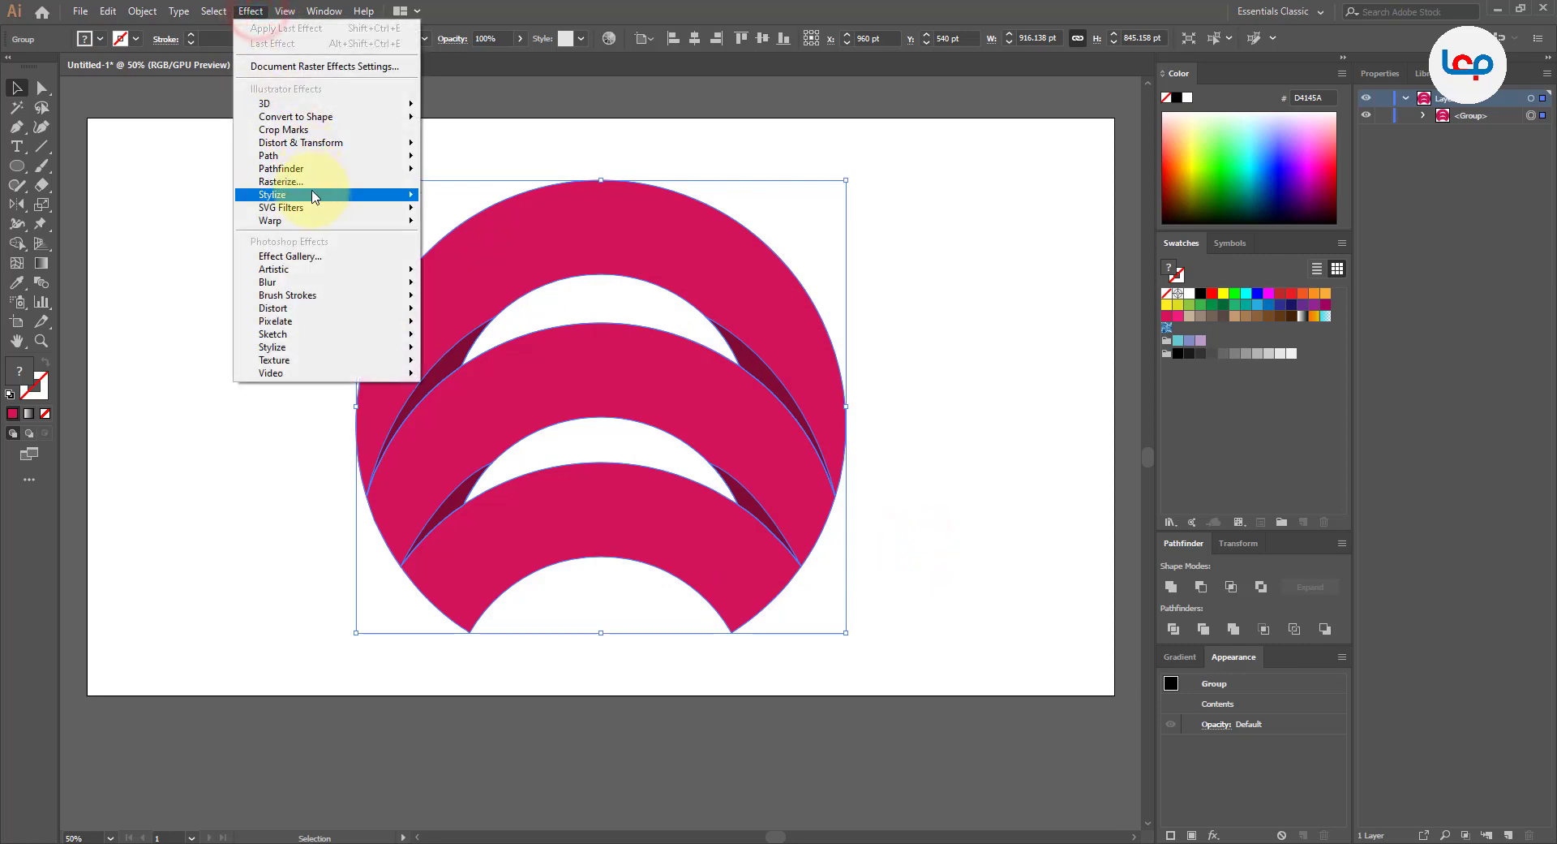
pyautogui.moveTo(314, 197)
pyautogui.click(265, 292)
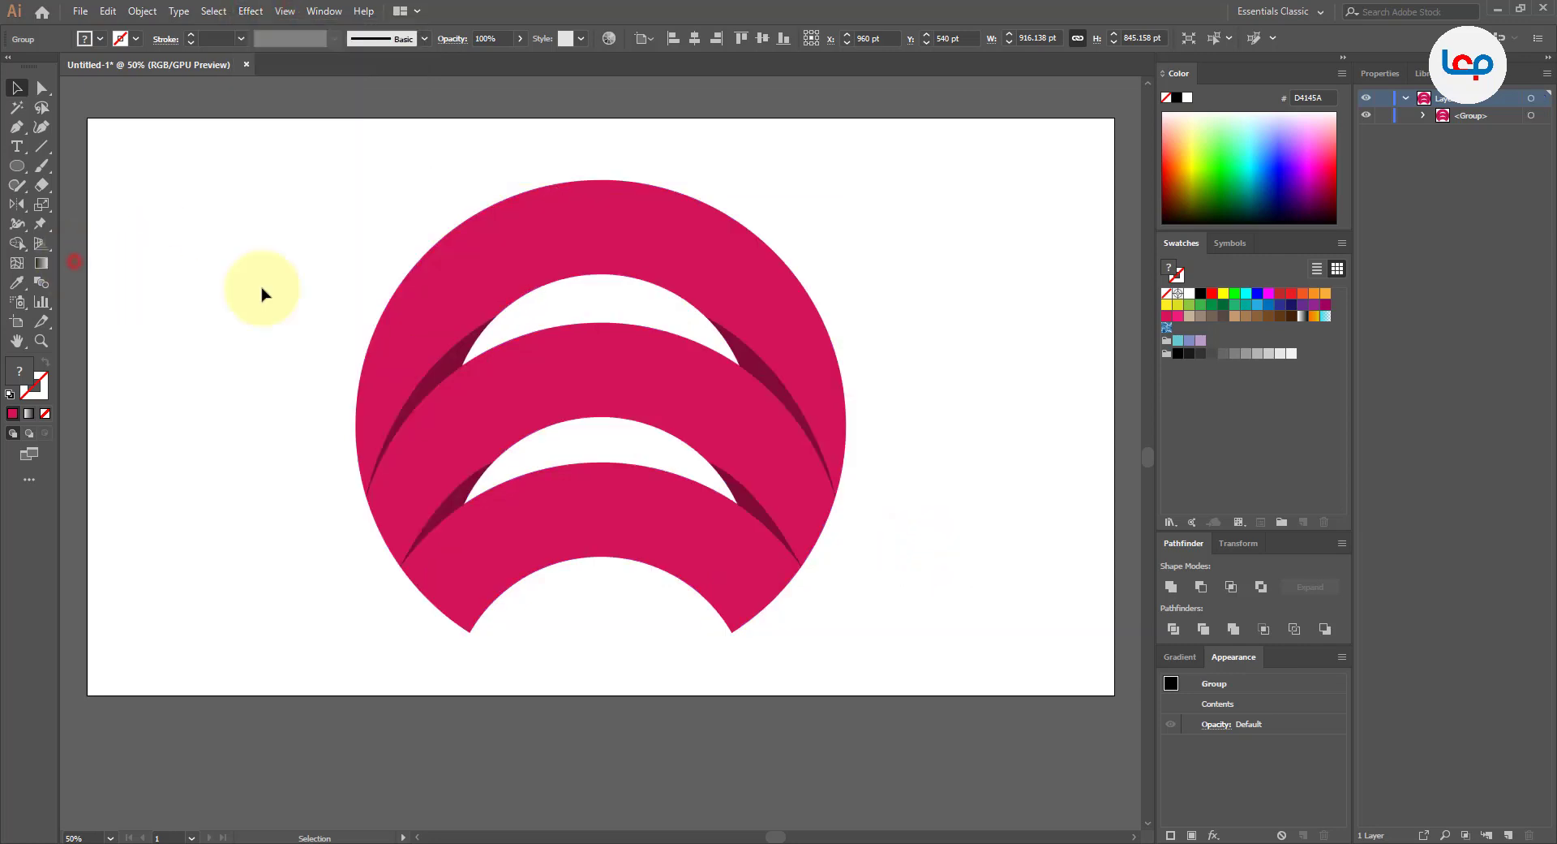
# Ungroup the logo into its separate arcs and slivers.
pyautogui.rightClick(465, 274)
pyautogui.click(514, 412)
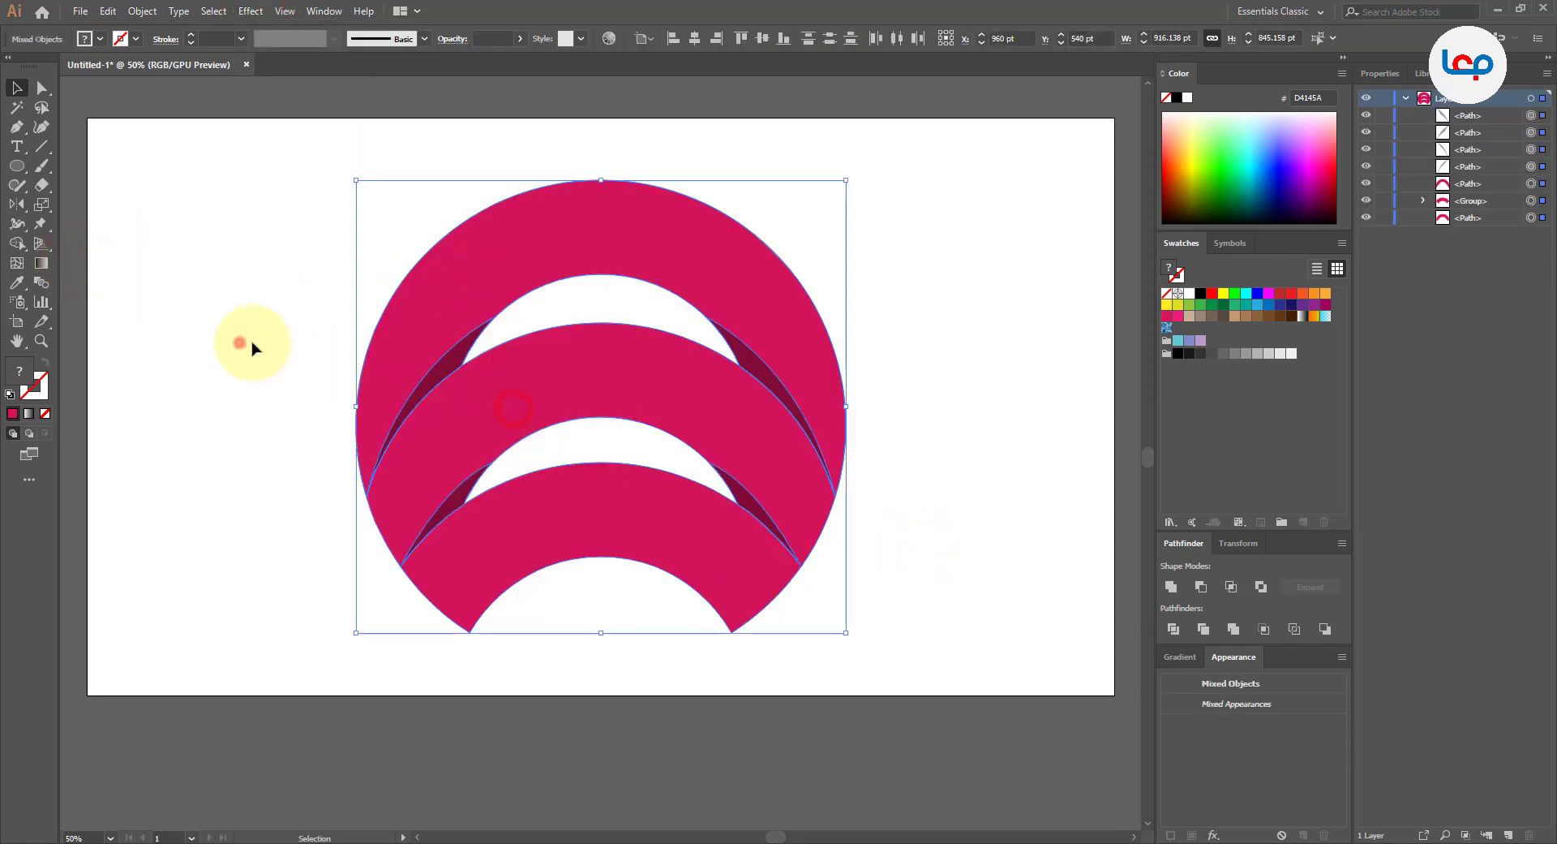
pyautogui.click(236, 341)
# Group the two upper slivers on the top arc together.
pyautogui.click(462, 357)
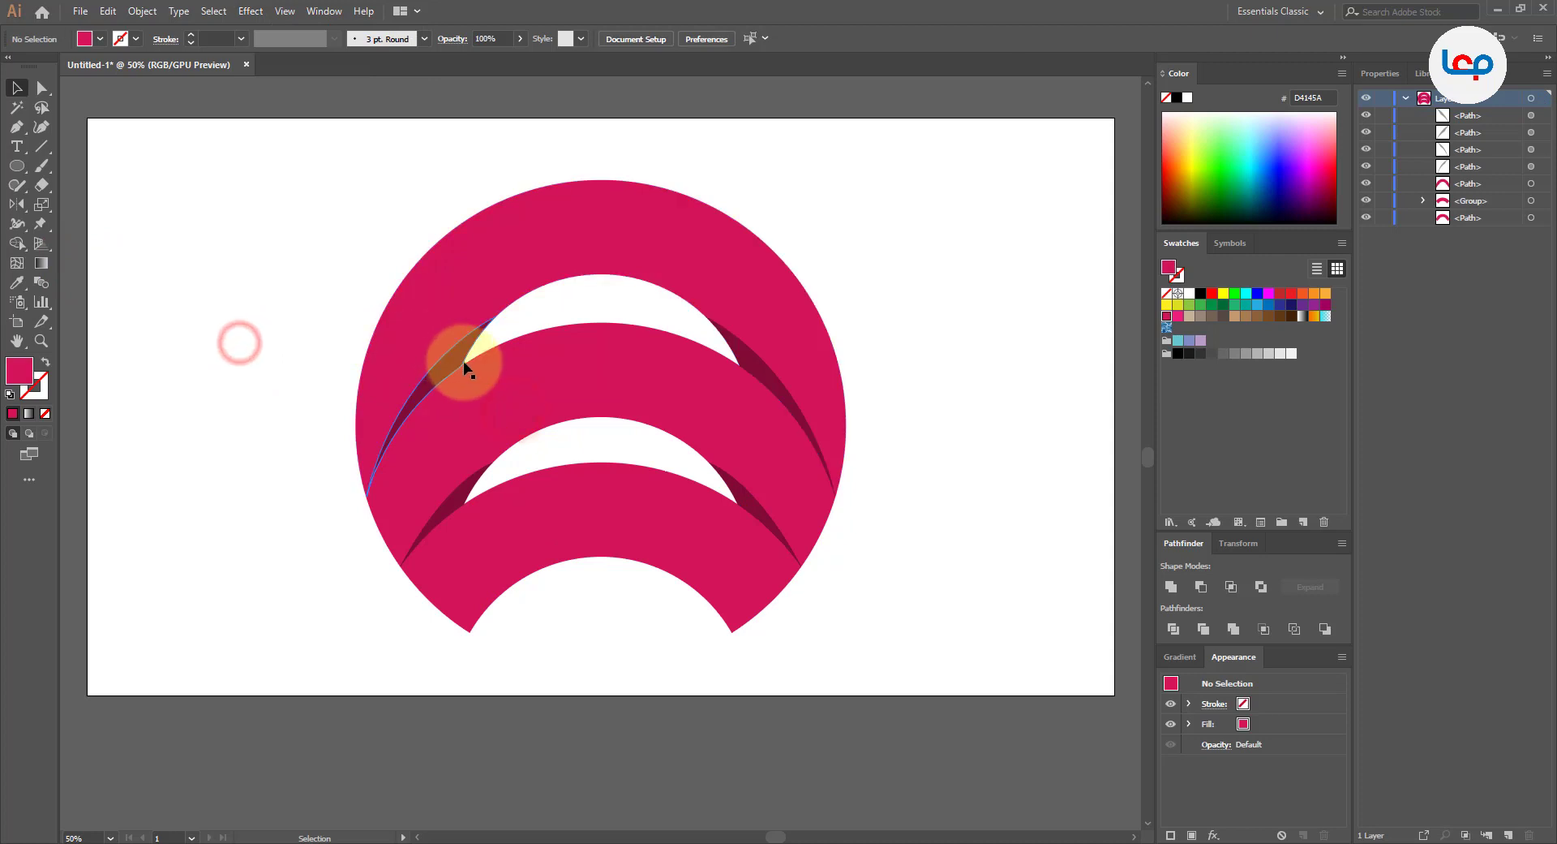
pyautogui.keyDown('shift'); pyautogui.click(759, 363); pyautogui.keyUp('shift')
pyautogui.press('a')
pyautogui.hotkey('ctrl', 'g')
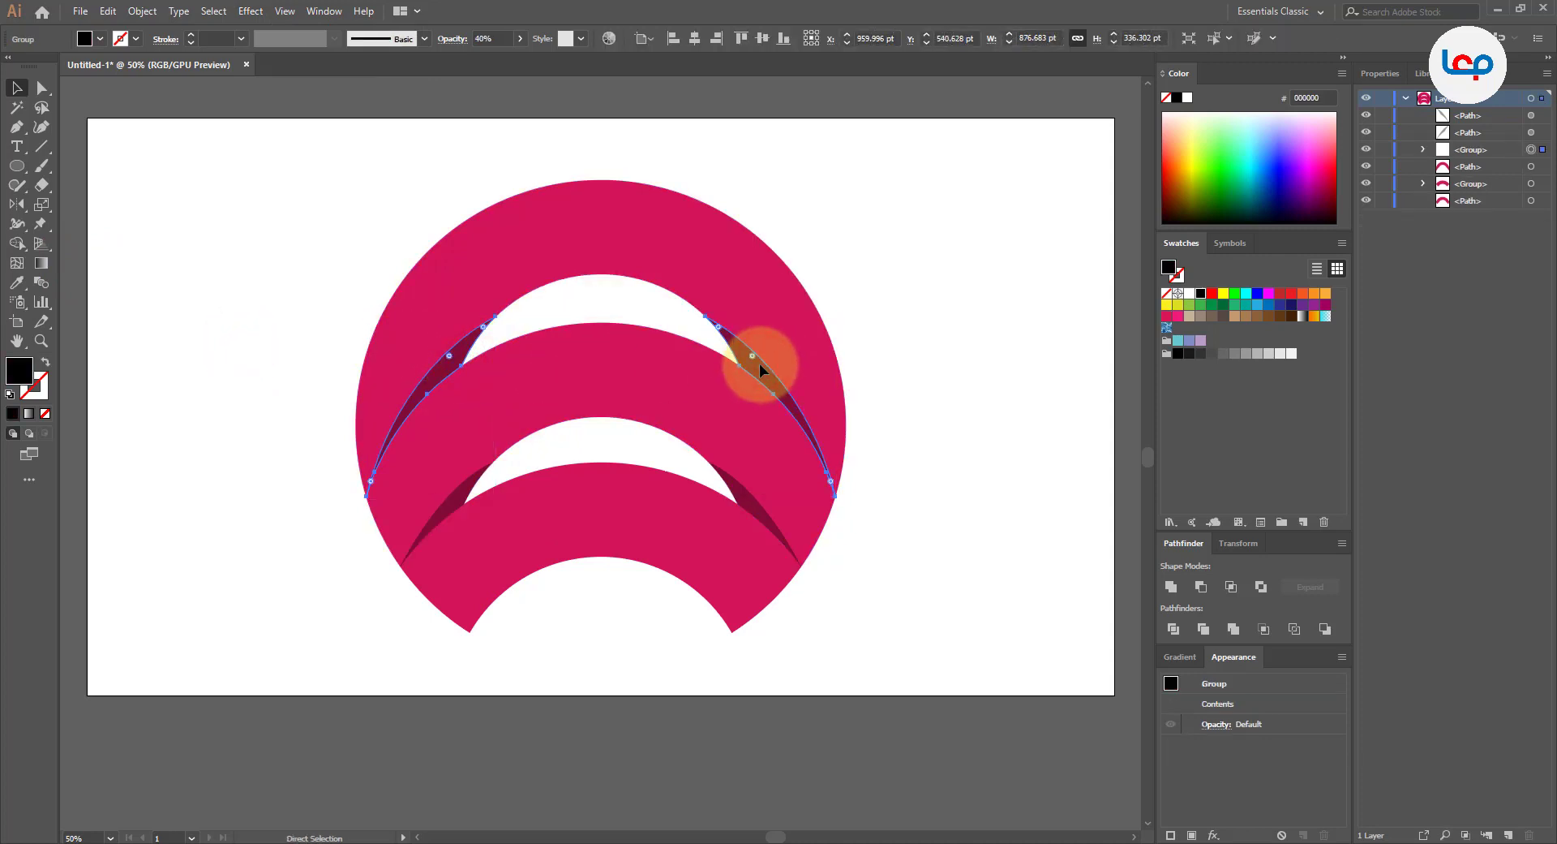
pyautogui.press('v')
# Group the two lower slivers on the middle arc together.
pyautogui.click(442, 511)
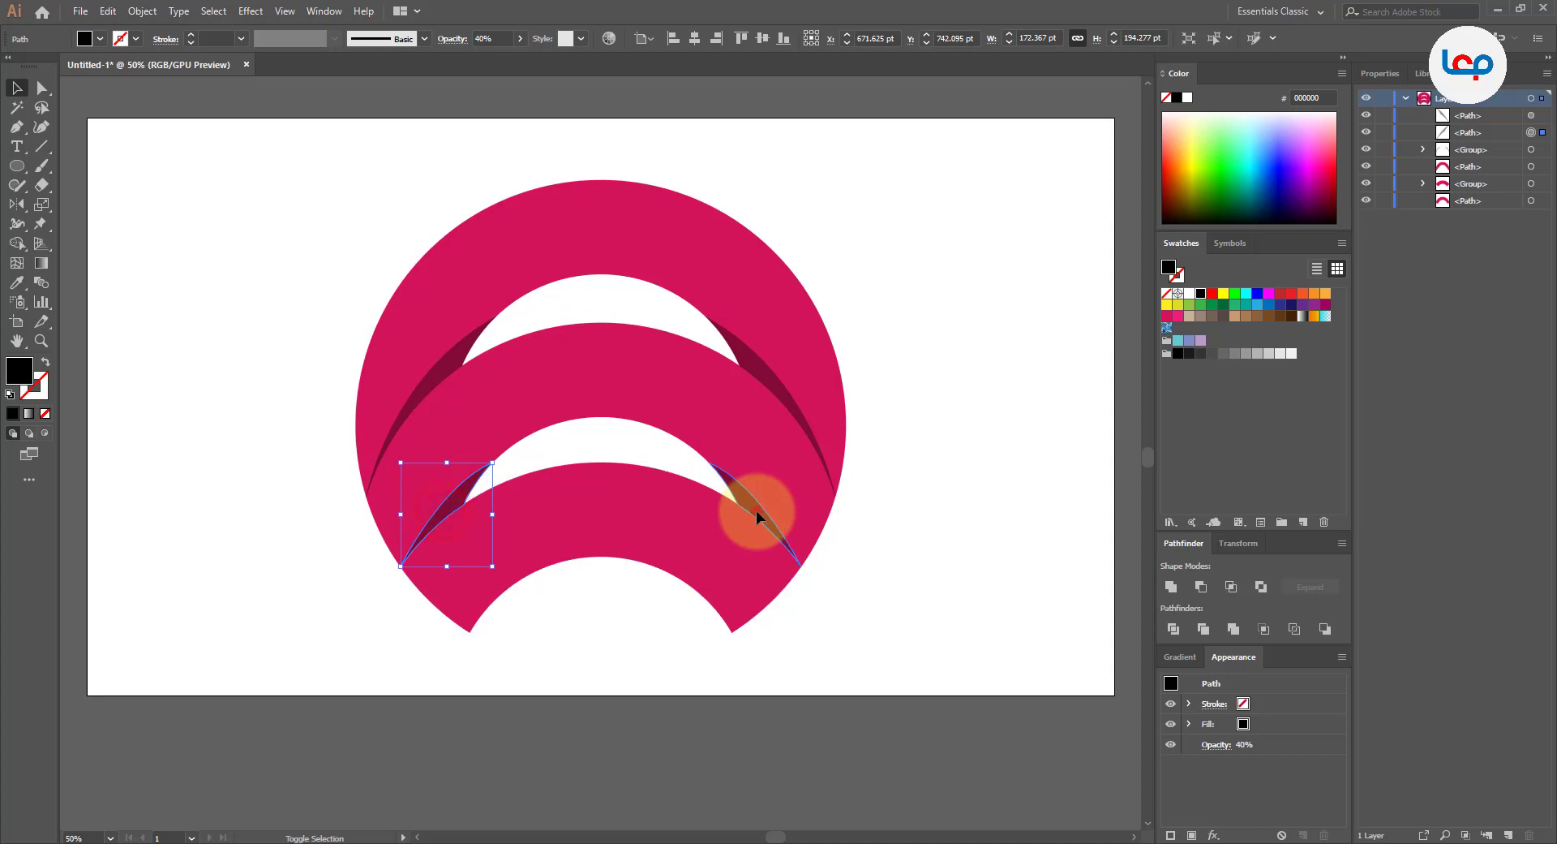
pyautogui.keyDown('shift'); pyautogui.click(756, 509); pyautogui.keyUp('shift')
pyautogui.rightClick(756, 510)
pyautogui.click(812, 610)
pyautogui.click(890, 557)
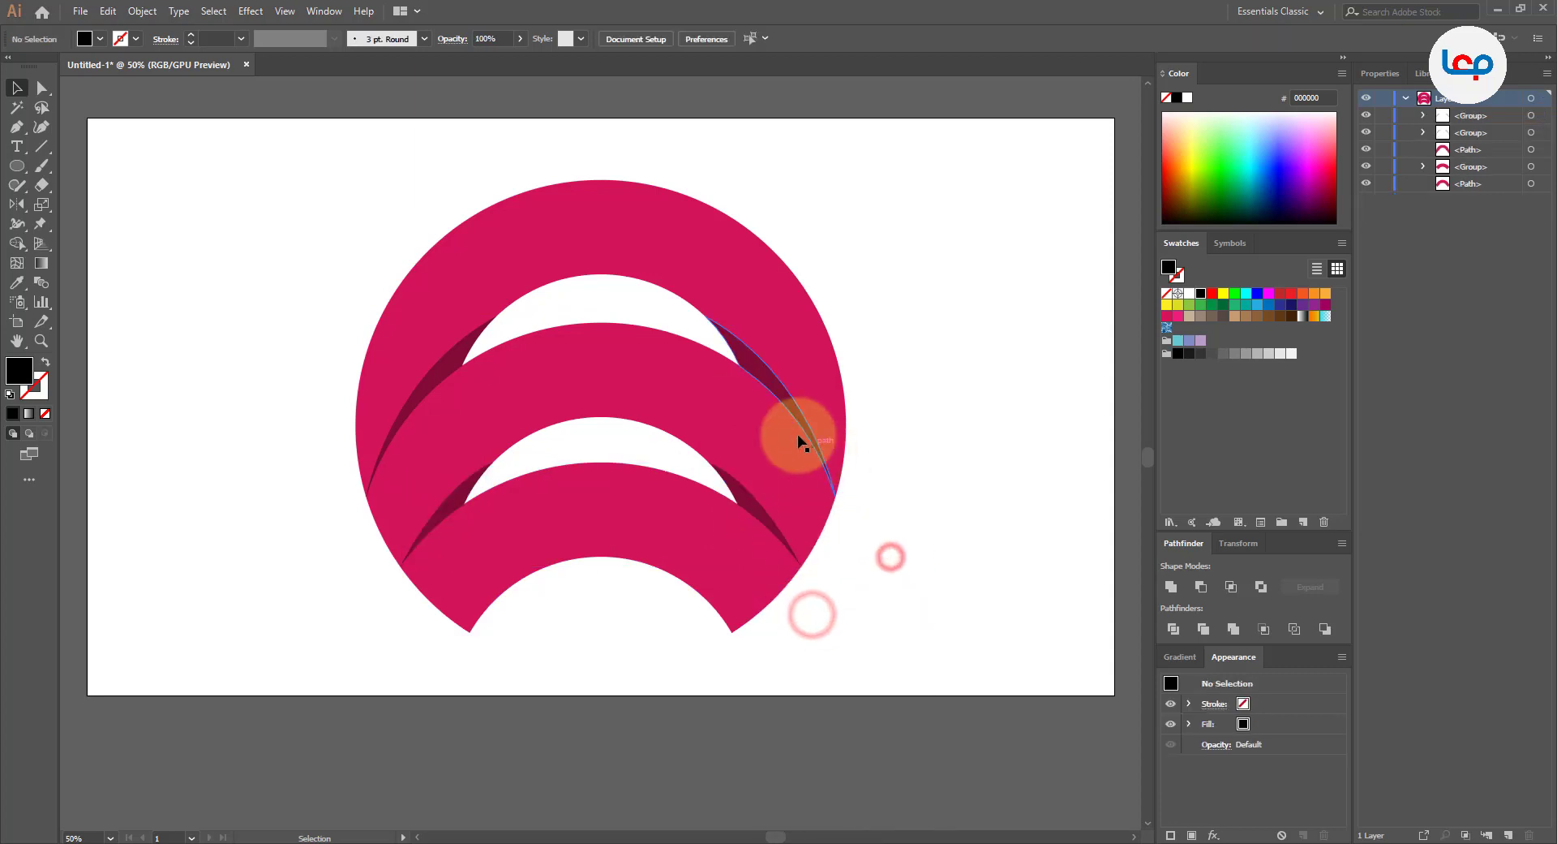
# Group the upper sliver pair with the top arc.
pyautogui.click(787, 400)
pyautogui.keyDown('shift'); pyautogui.click(778, 282); pyautogui.keyUp('shift')
pyautogui.rightClick(777, 283)
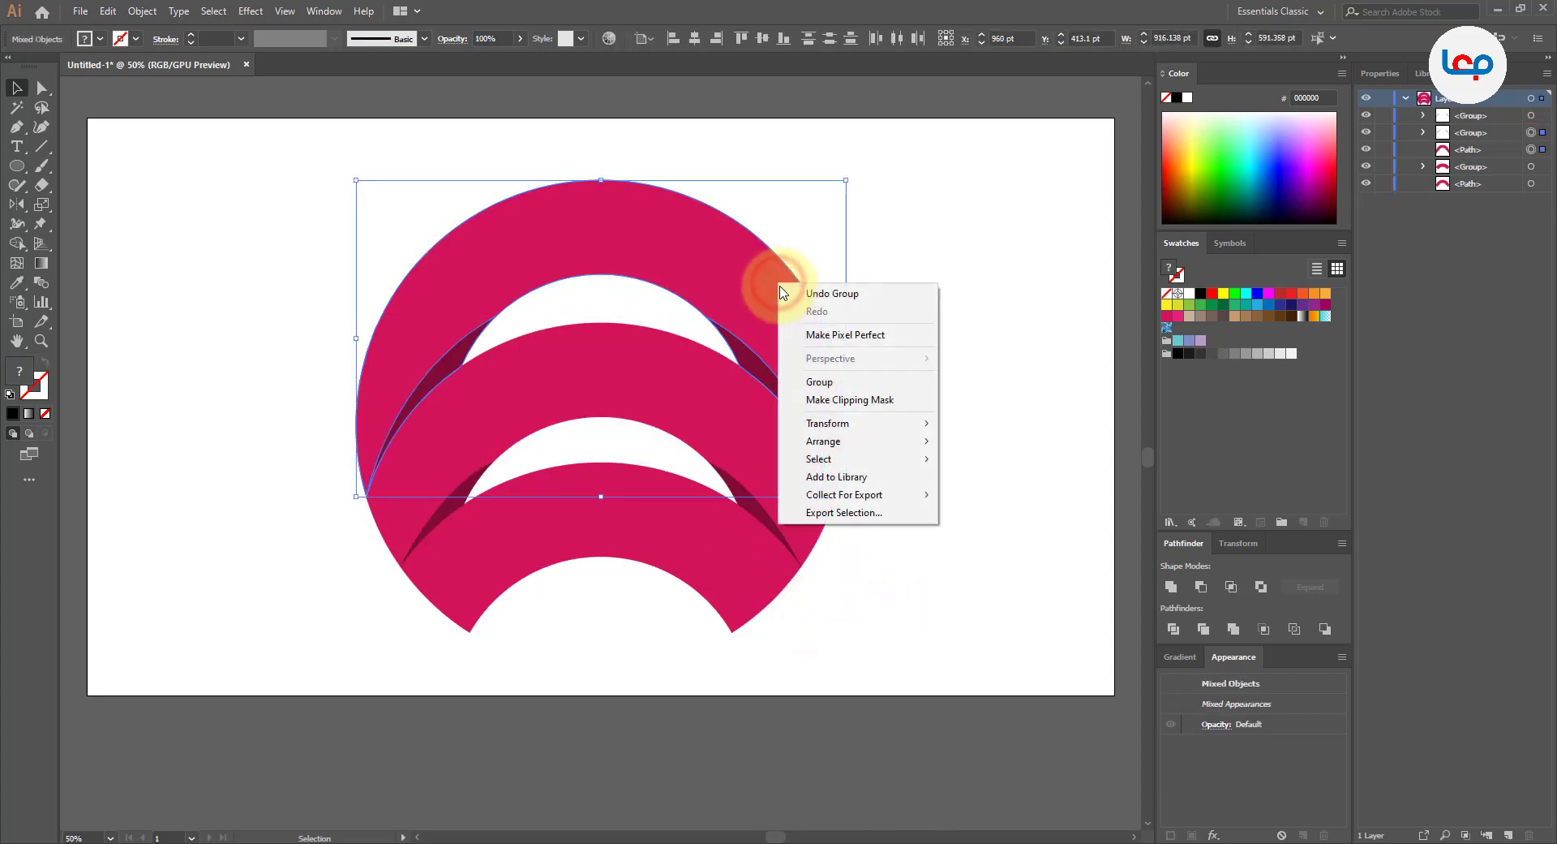
pyautogui.click(823, 382)
pyautogui.click(915, 383)
# Group the lower sliver pair with the middle arc.
pyautogui.click(783, 471)
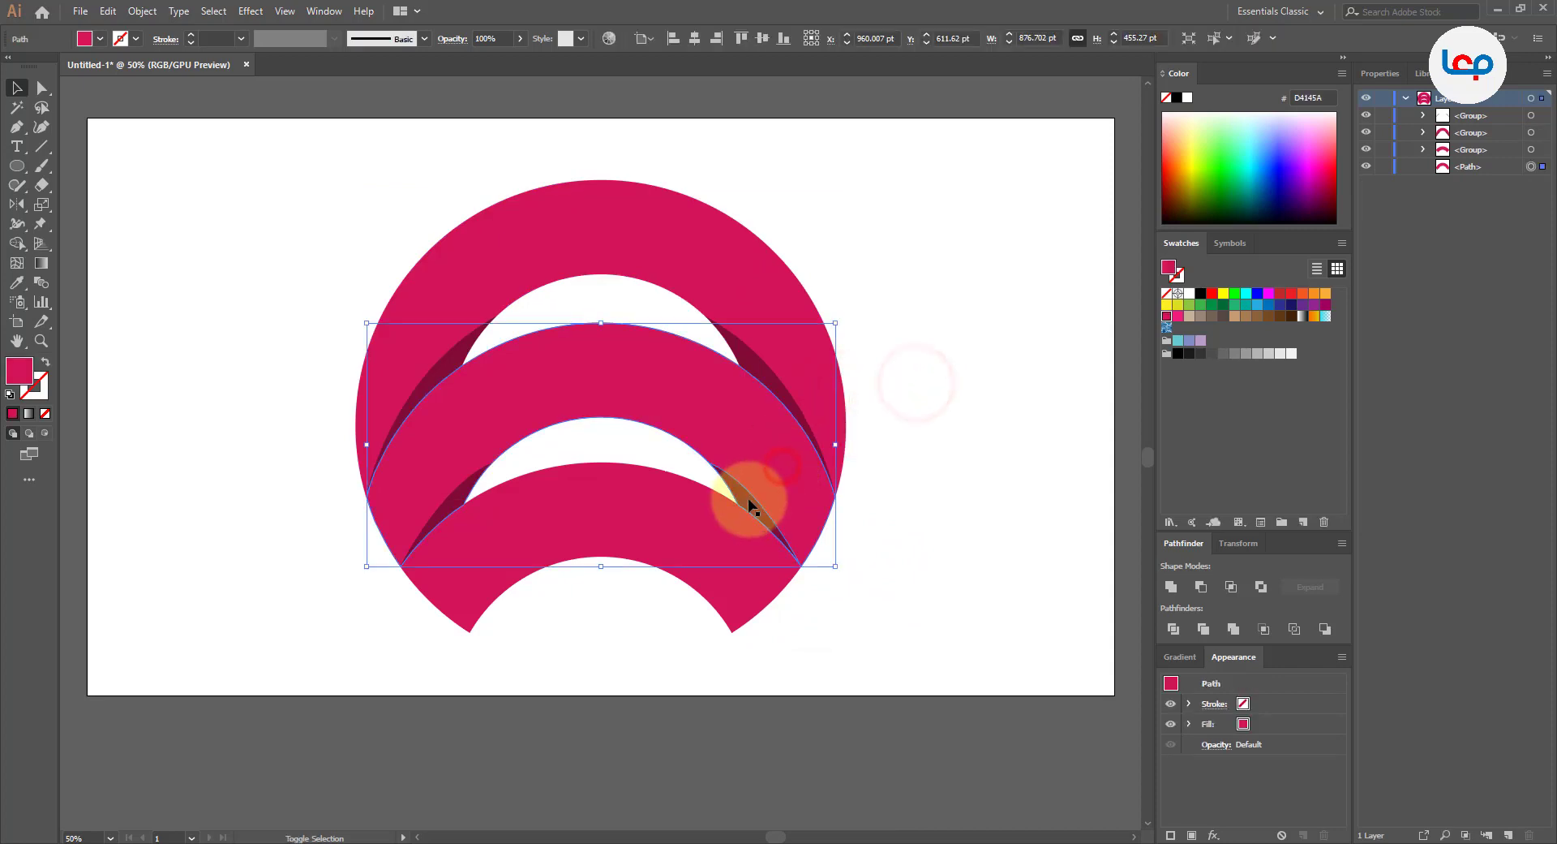
pyautogui.keyDown('shift'); pyautogui.click(750, 499); pyautogui.keyUp('shift')
pyautogui.rightClick(740, 424)
pyautogui.click(791, 526)
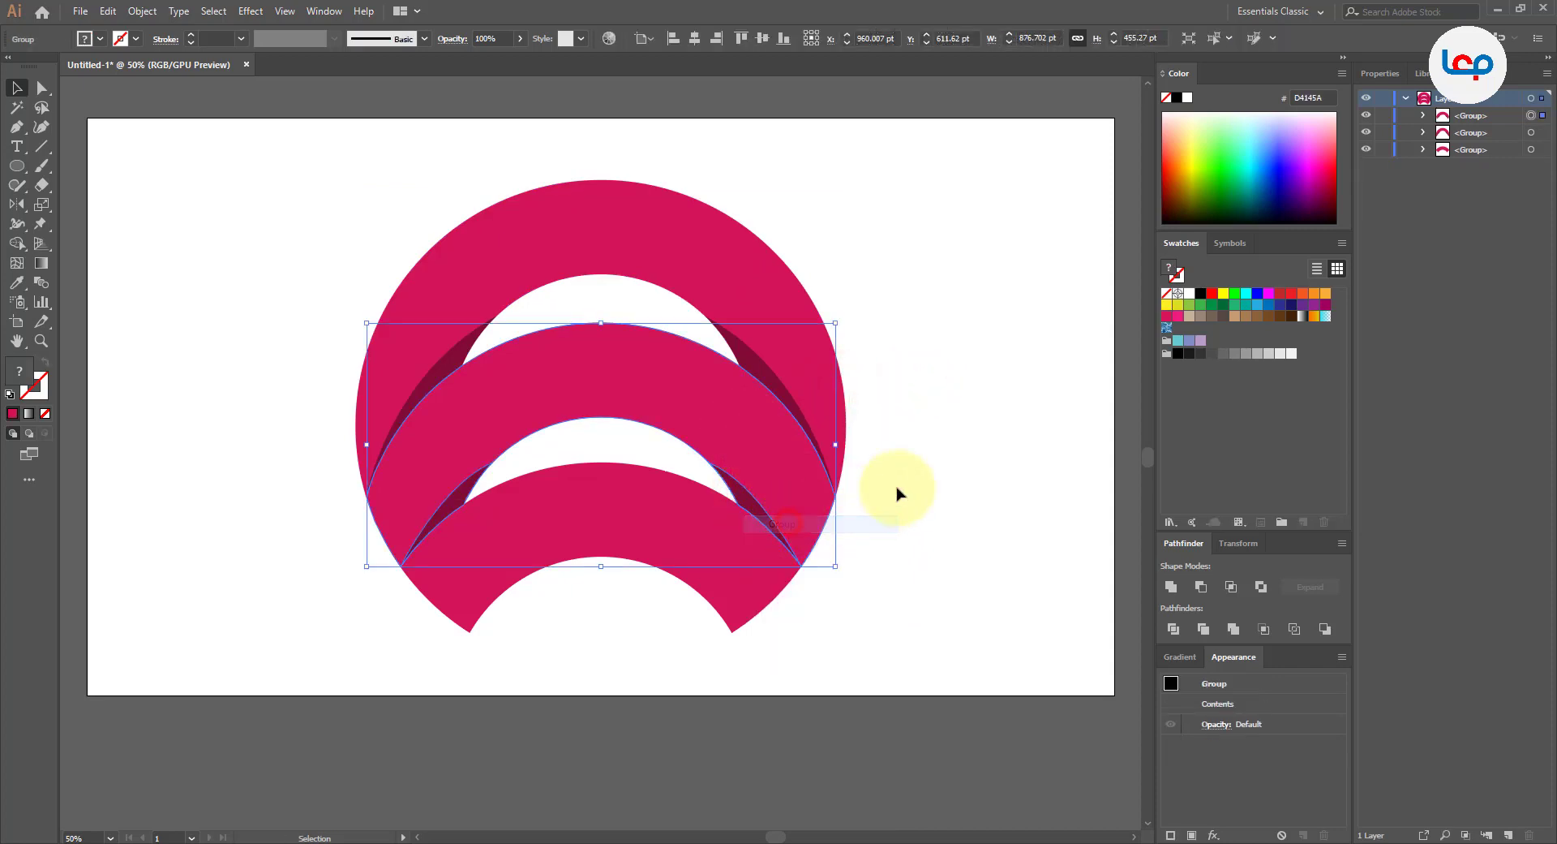
pyautogui.click(897, 489)
# Start a Drop Shadow effect in Multiply mode on all three arc groups, with the preview enabled.
pyautogui.moveTo(719, 360); pyautogui.dragTo(451, 552)
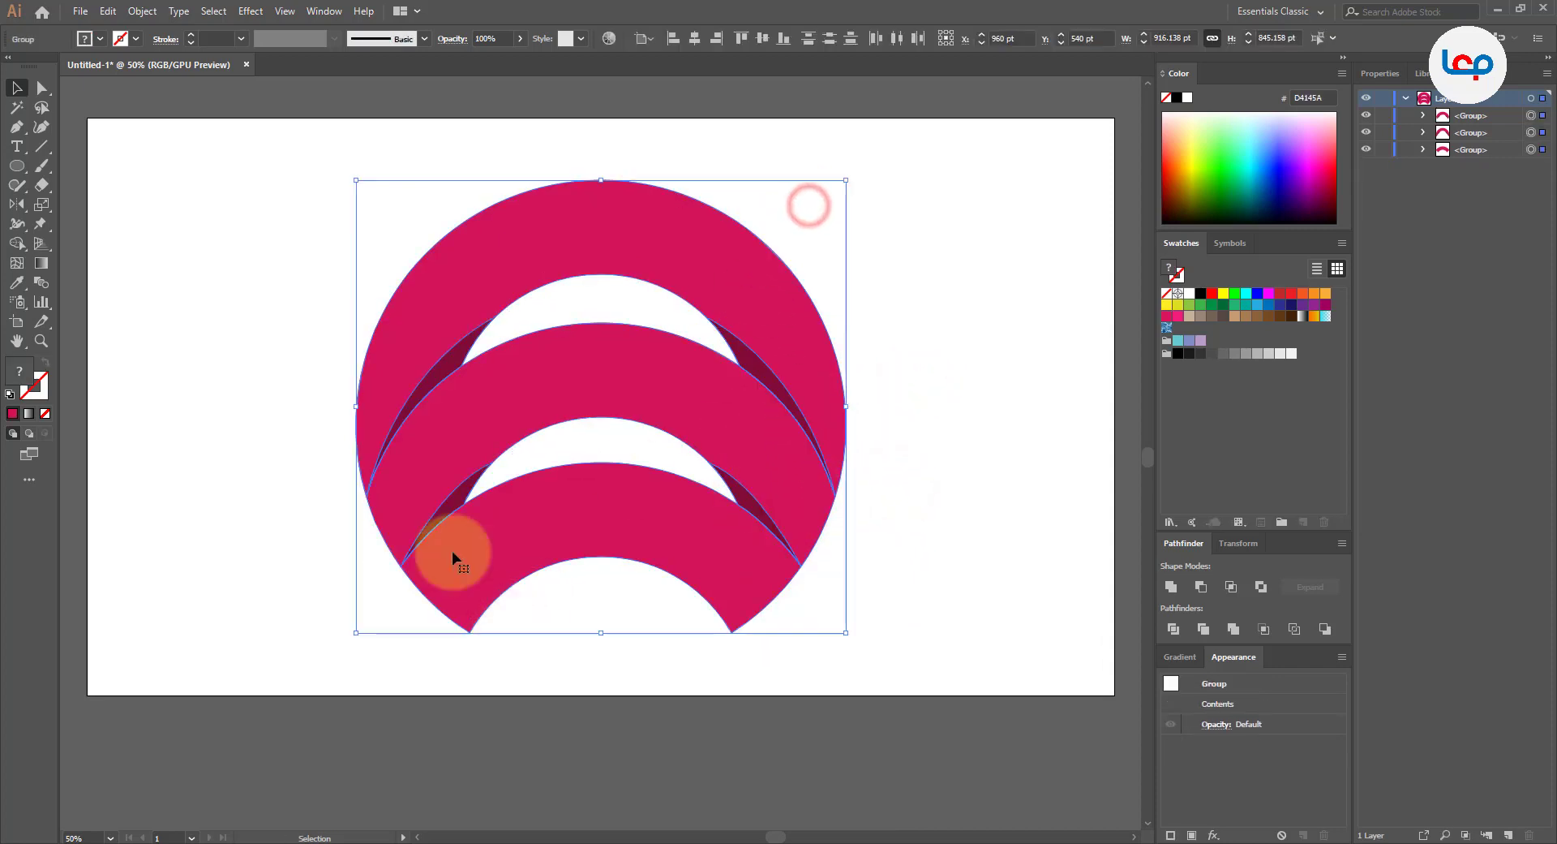
pyautogui.click(250, 12)
pyautogui.click(275, 195)
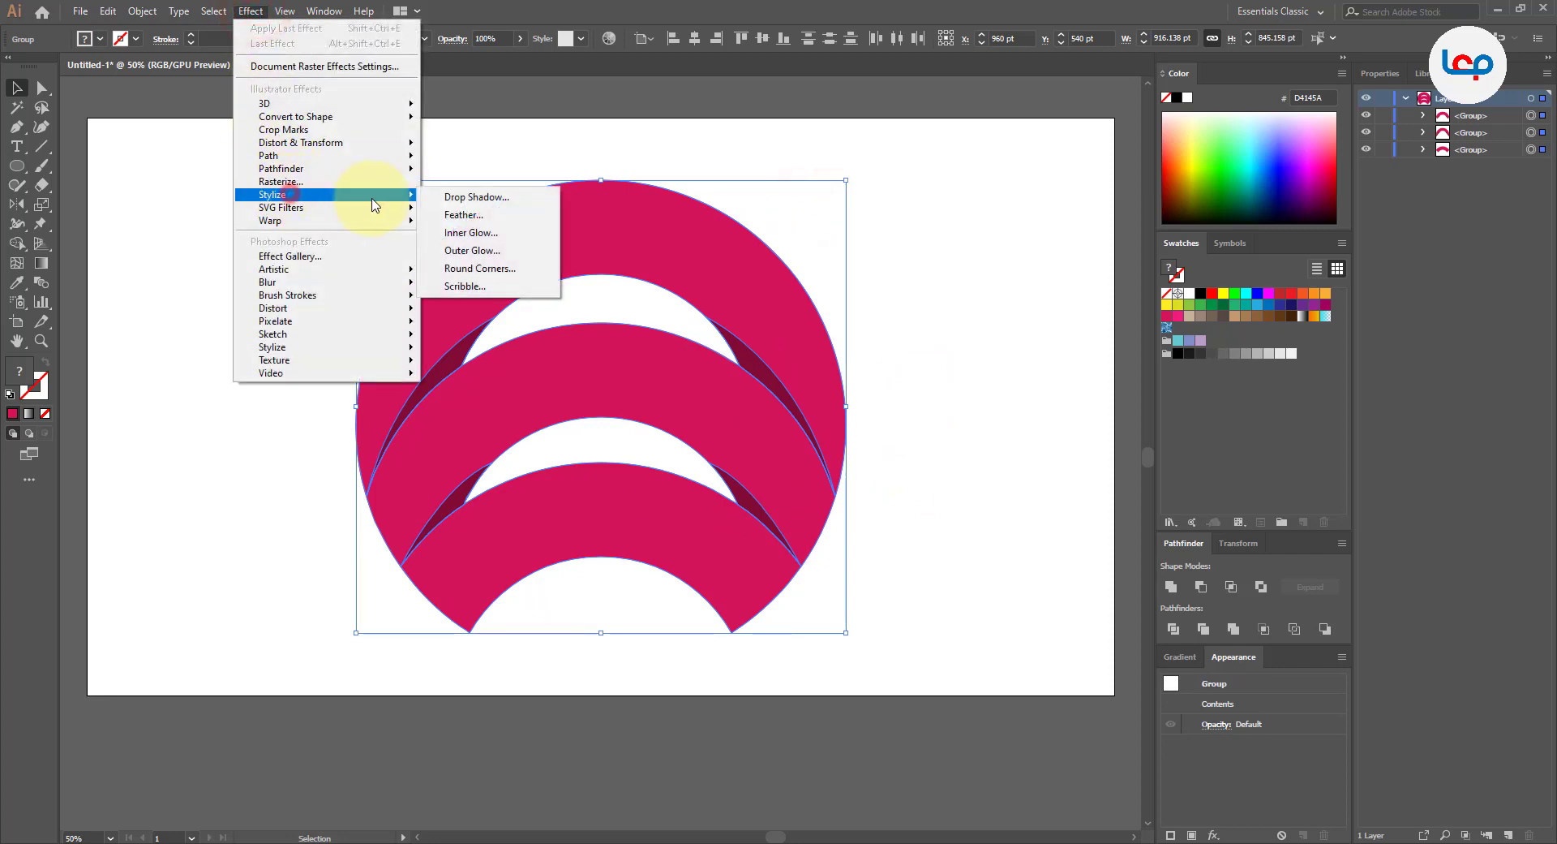
pyautogui.click(468, 195)
pyautogui.click(921, 327)
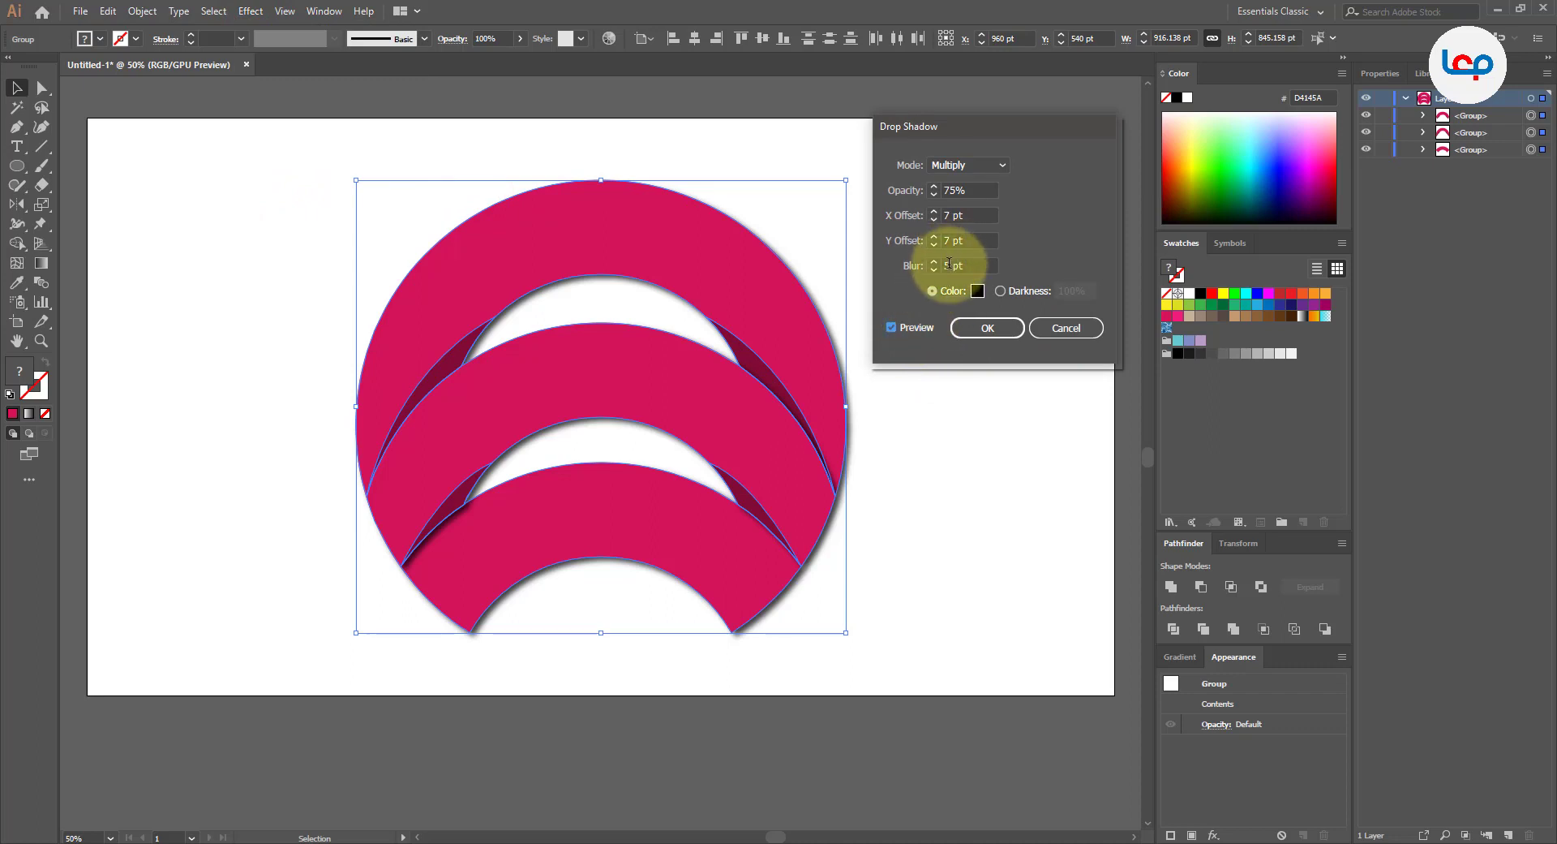
# Try the drop shadow with a 3 pt X offset, 0 pt Y offset and 11 pt blur.
pyautogui.scroll(-5, 948, 264)
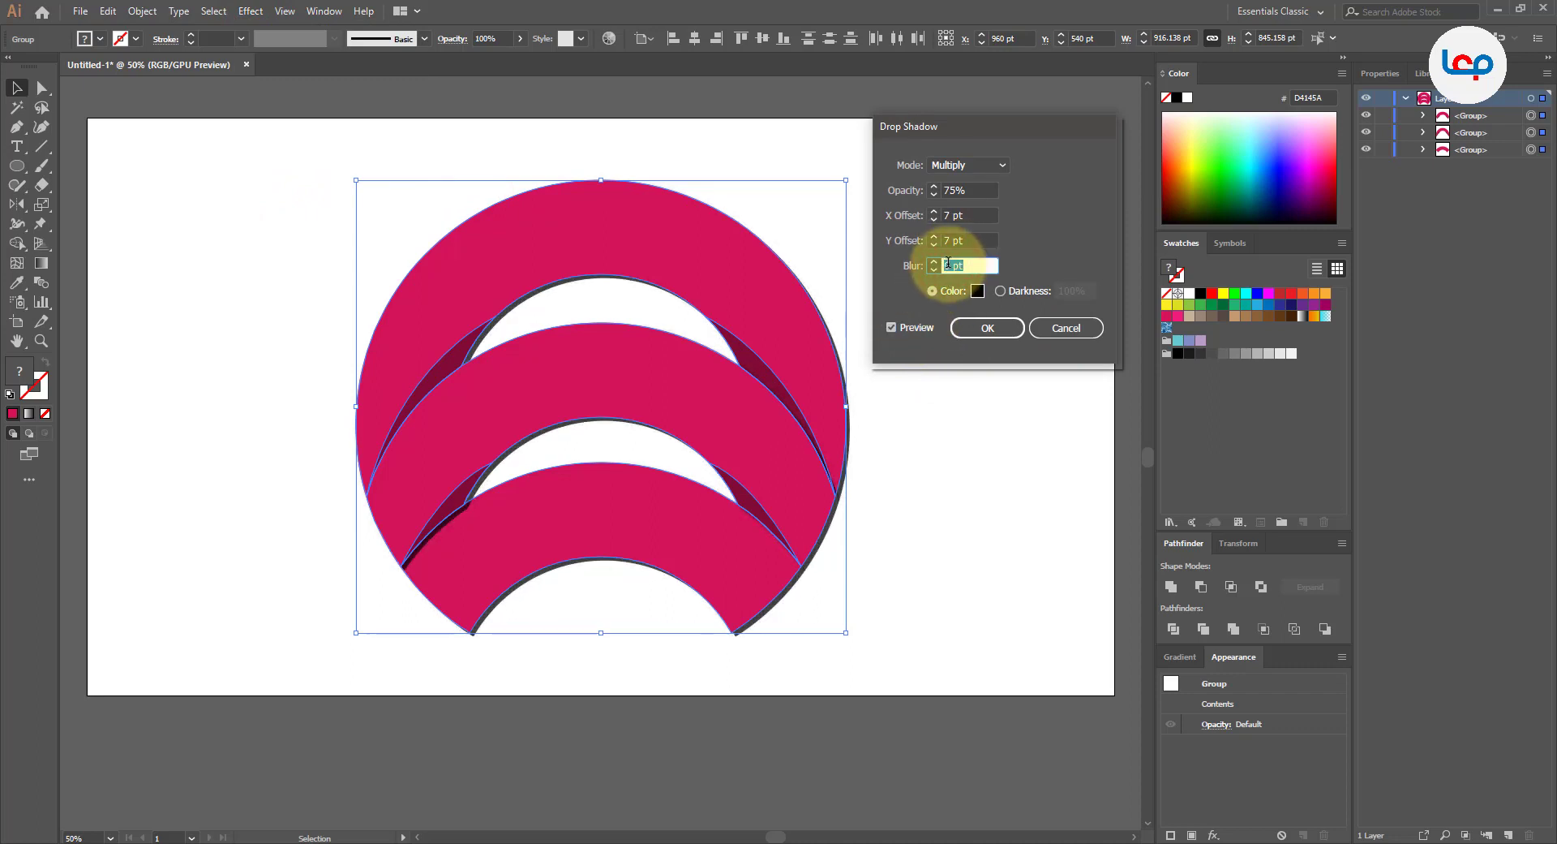
pyautogui.scroll(-4, 949, 240)
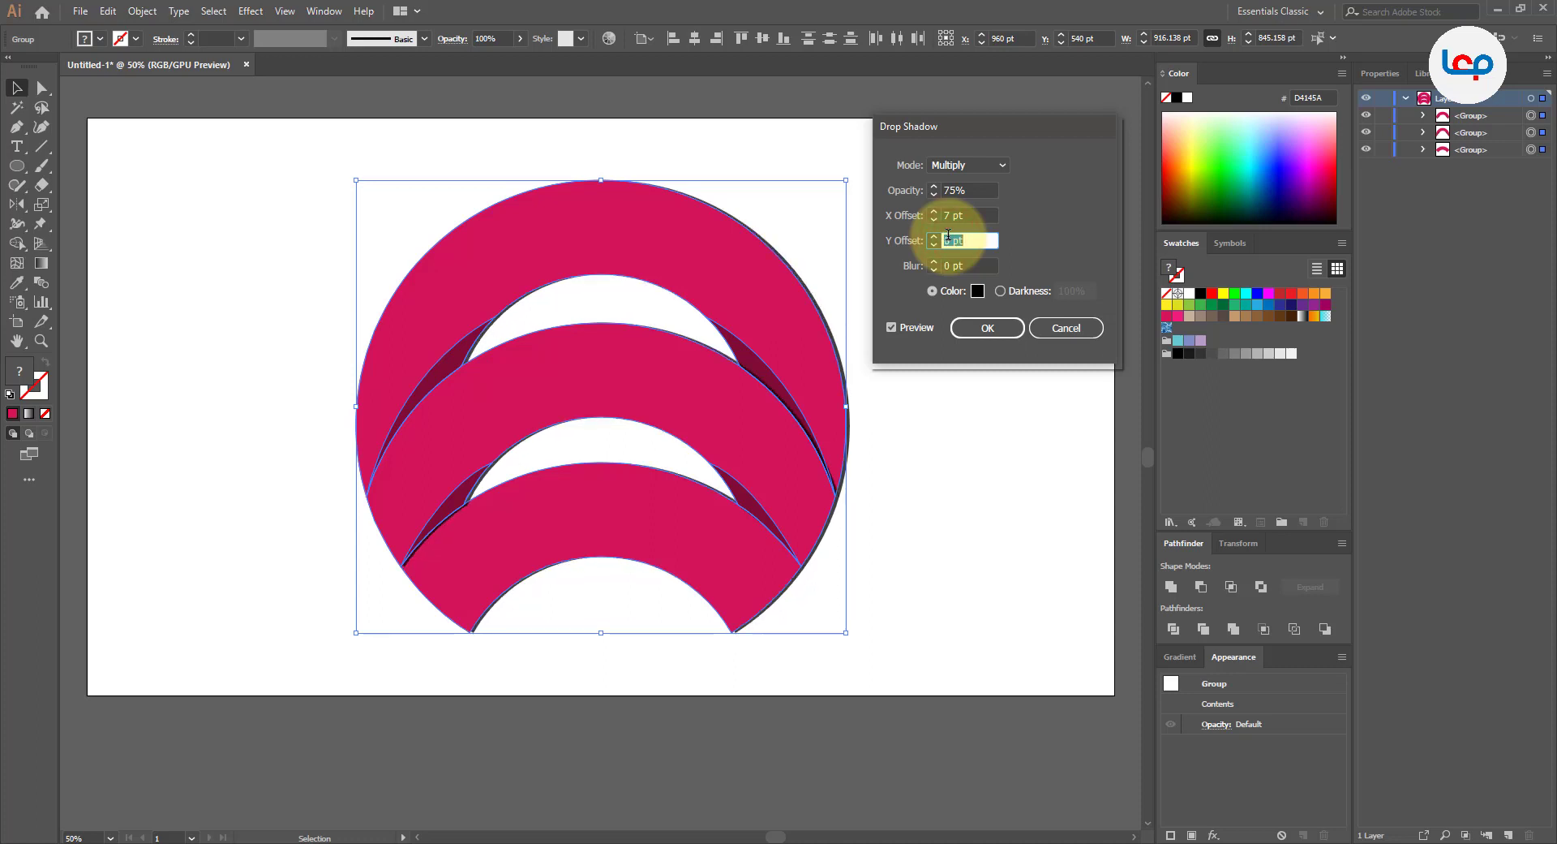
pyautogui.scroll(-4, 948, 215)
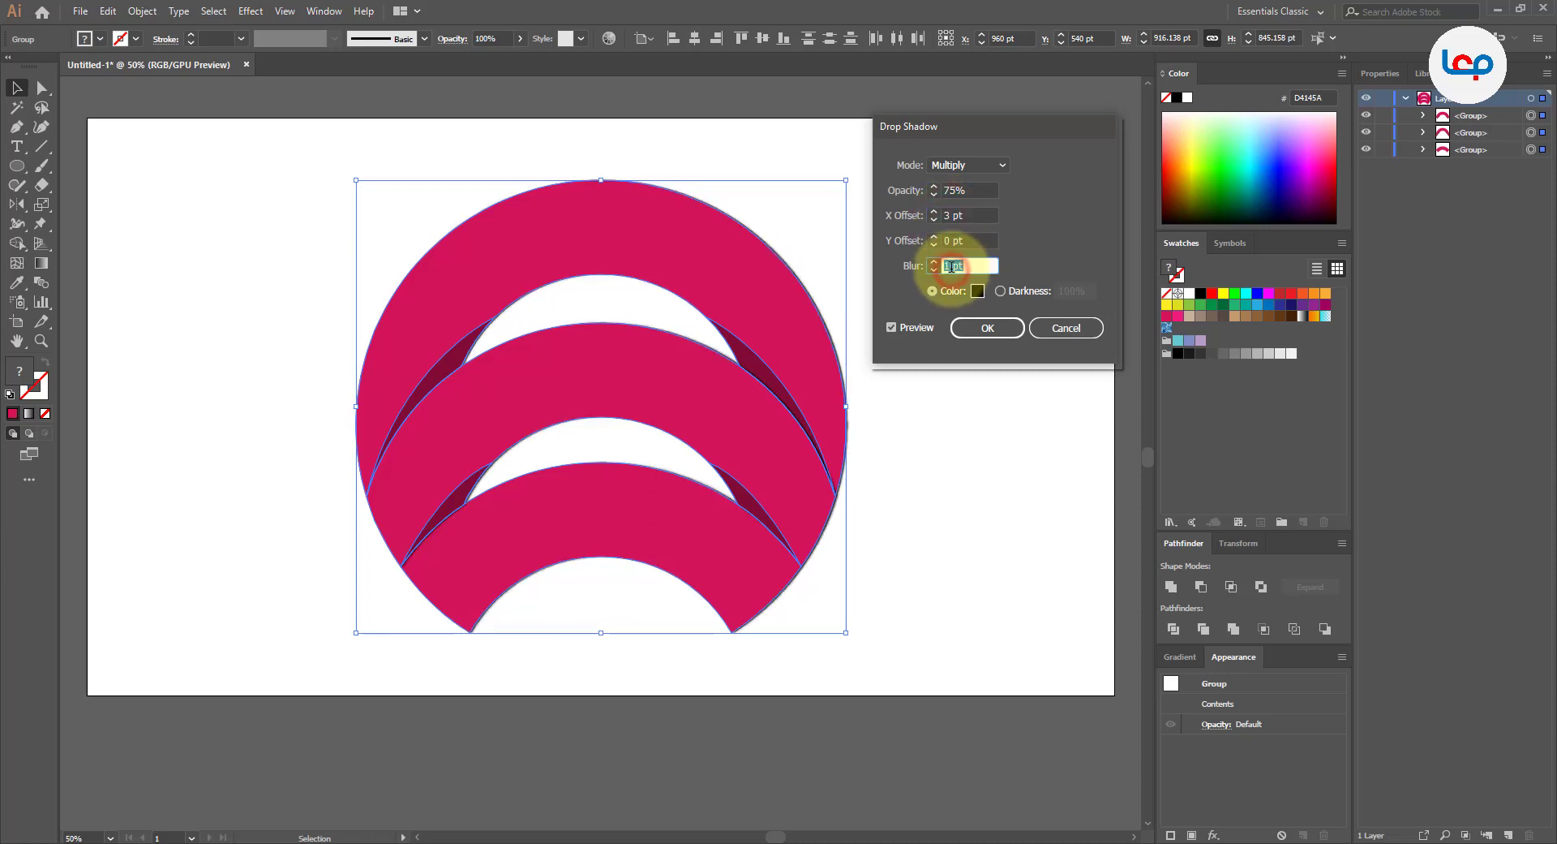
pyautogui.scroll(6, 951, 266)
pyautogui.scroll(2, 950, 266)
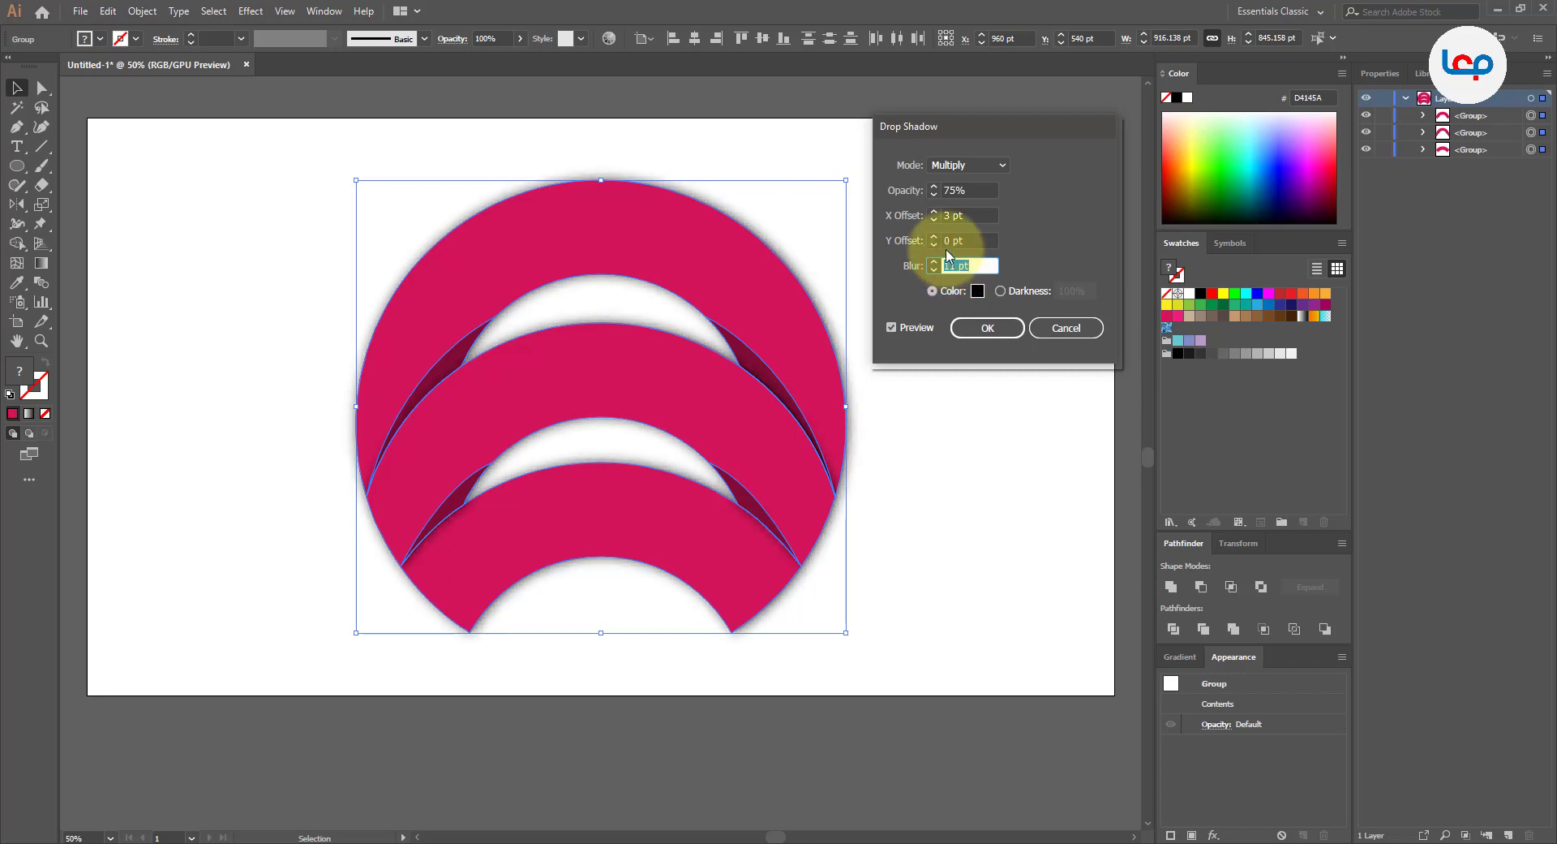
# Try a larger shadow with a Y offset of 29 pt and a blur of 20 pt.
pyautogui.scroll(9, 948, 238)
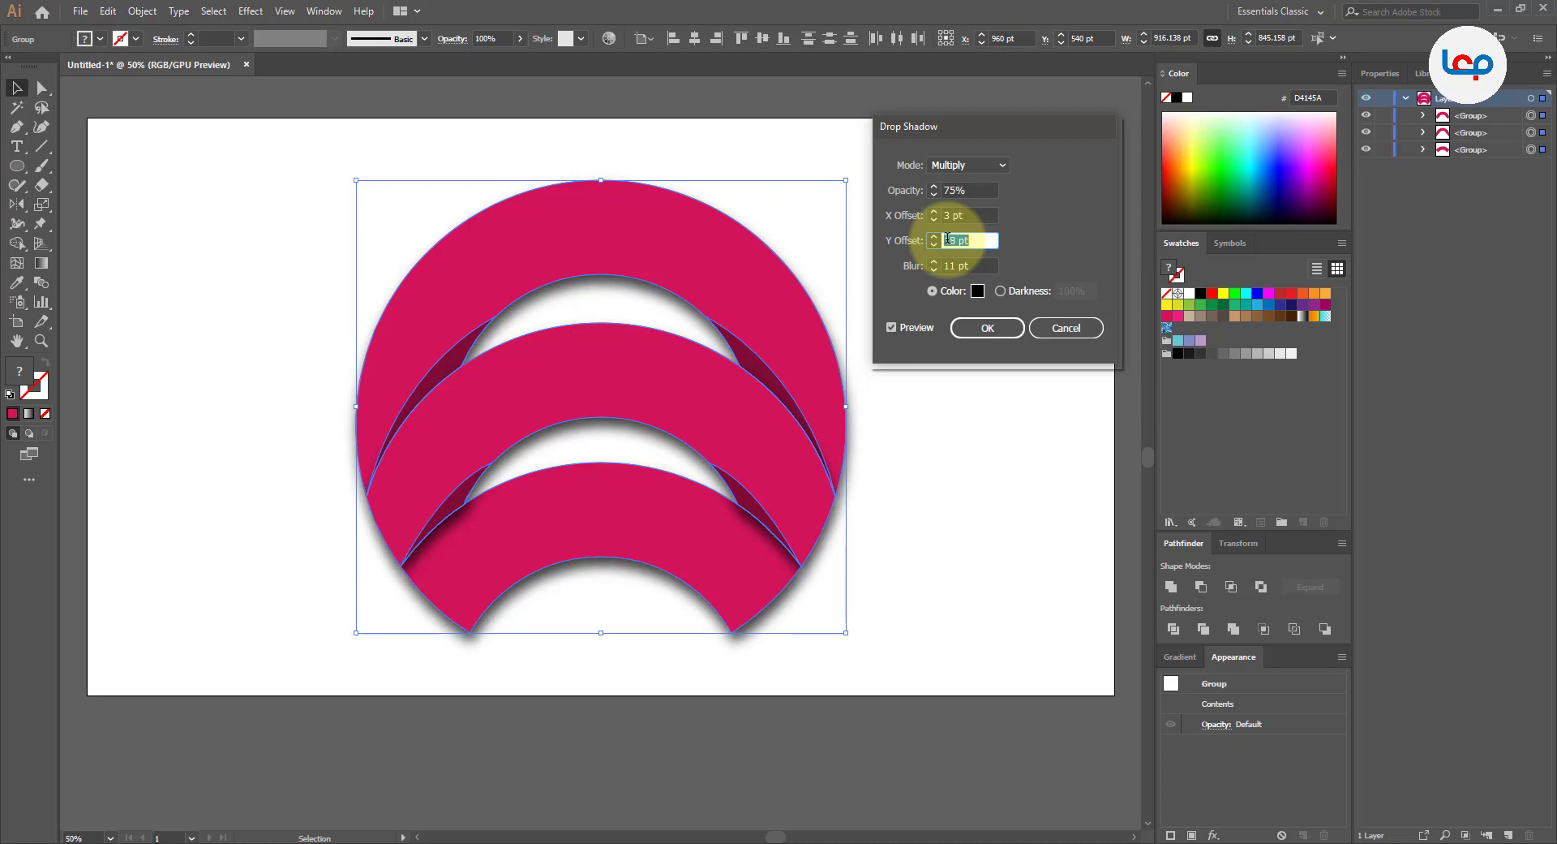
pyautogui.scroll(11, 947, 238)
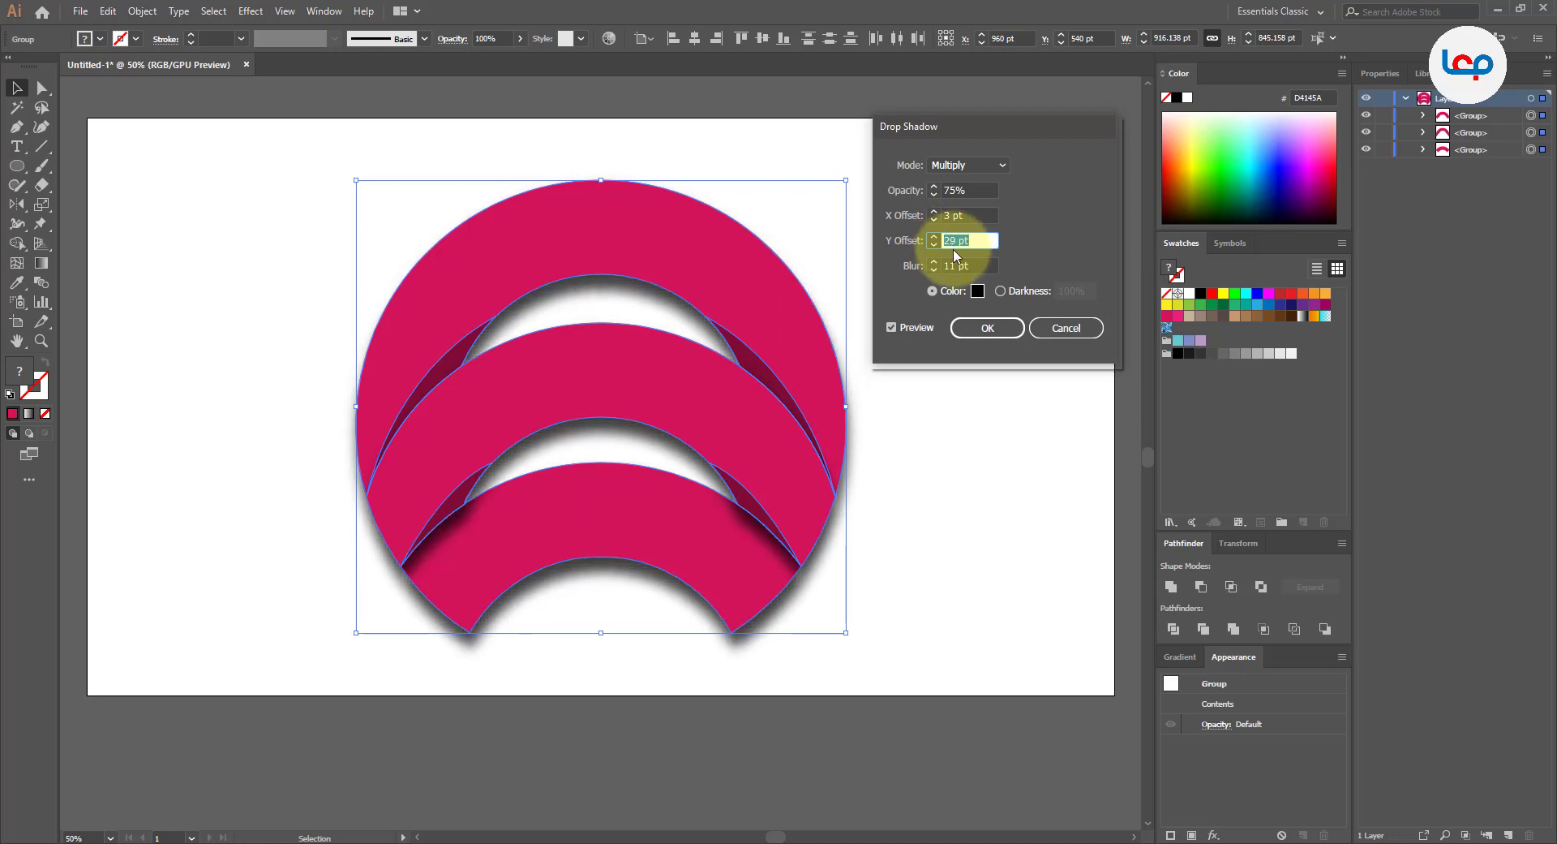
pyautogui.scroll(-7, 957, 263)
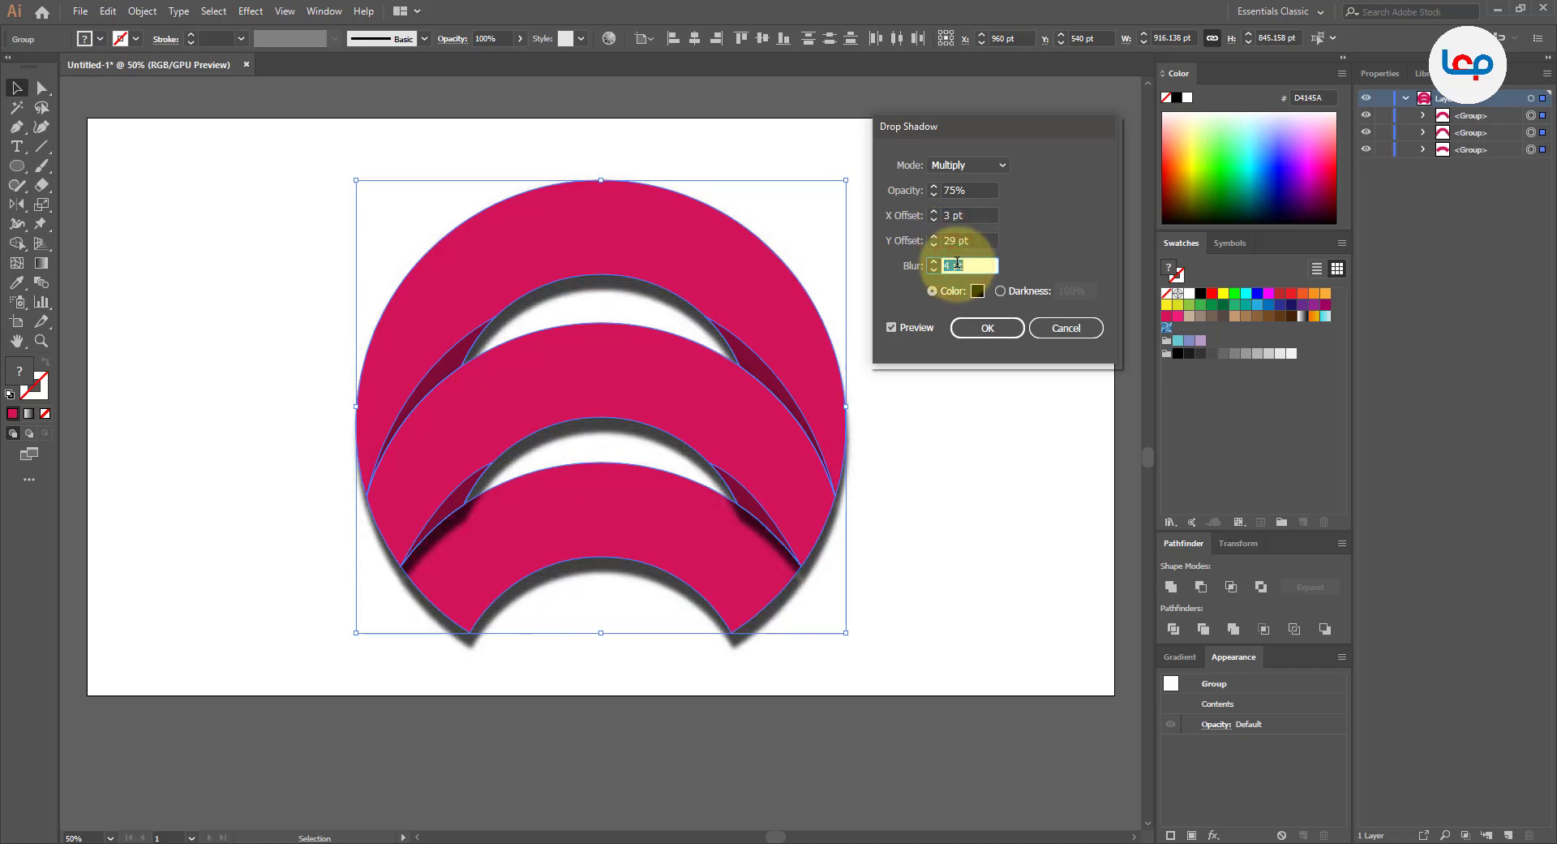
pyautogui.scroll(11, 957, 263)
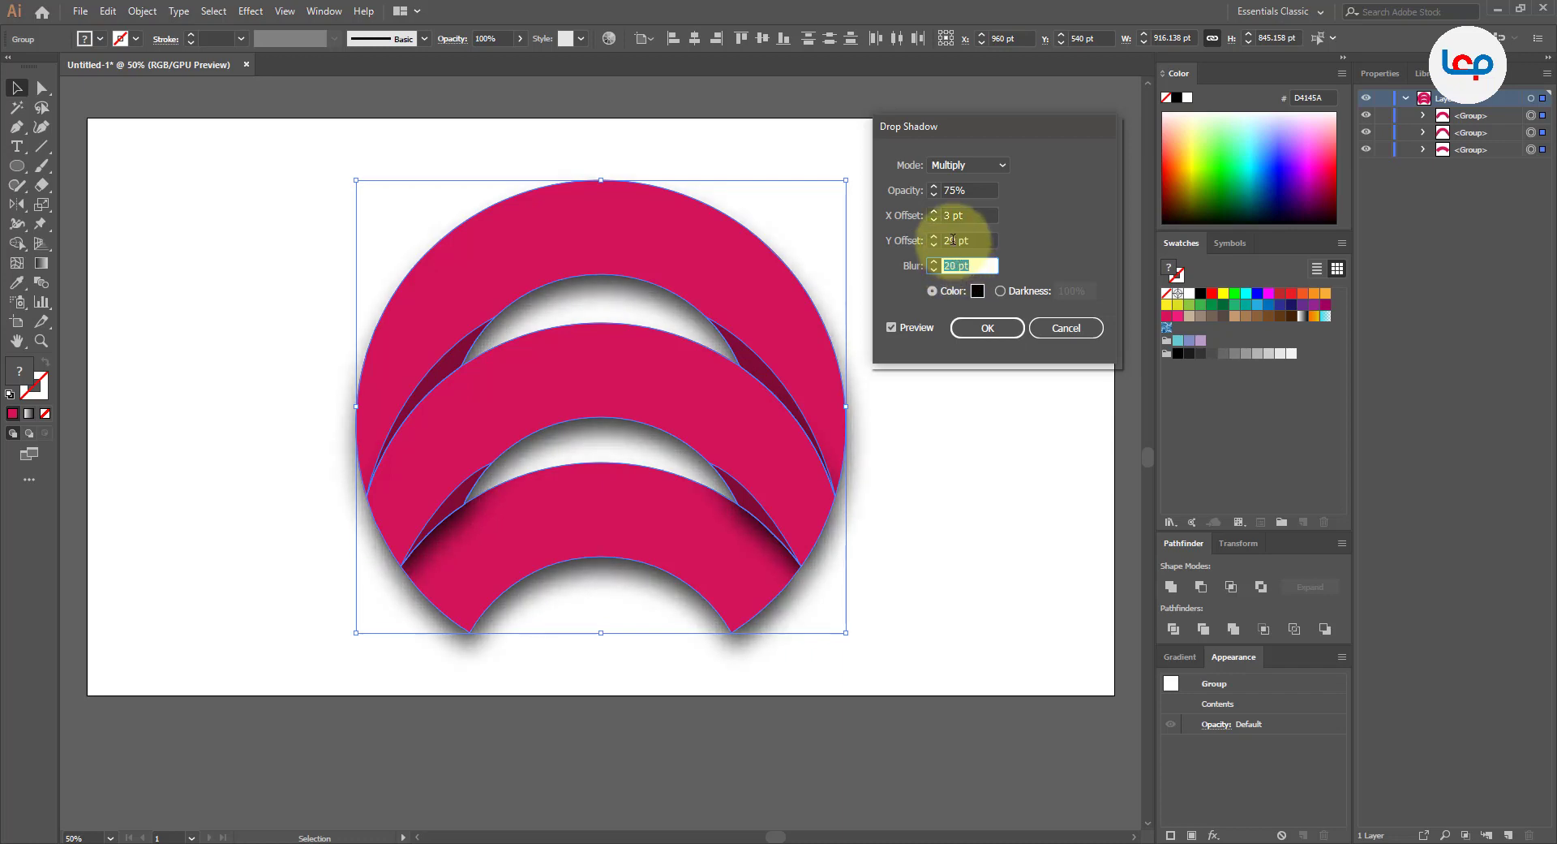
# Set the shadow's Y offset to 15 pt and its X offset to -5 pt.
pyautogui.scroll(-16, 954, 240)
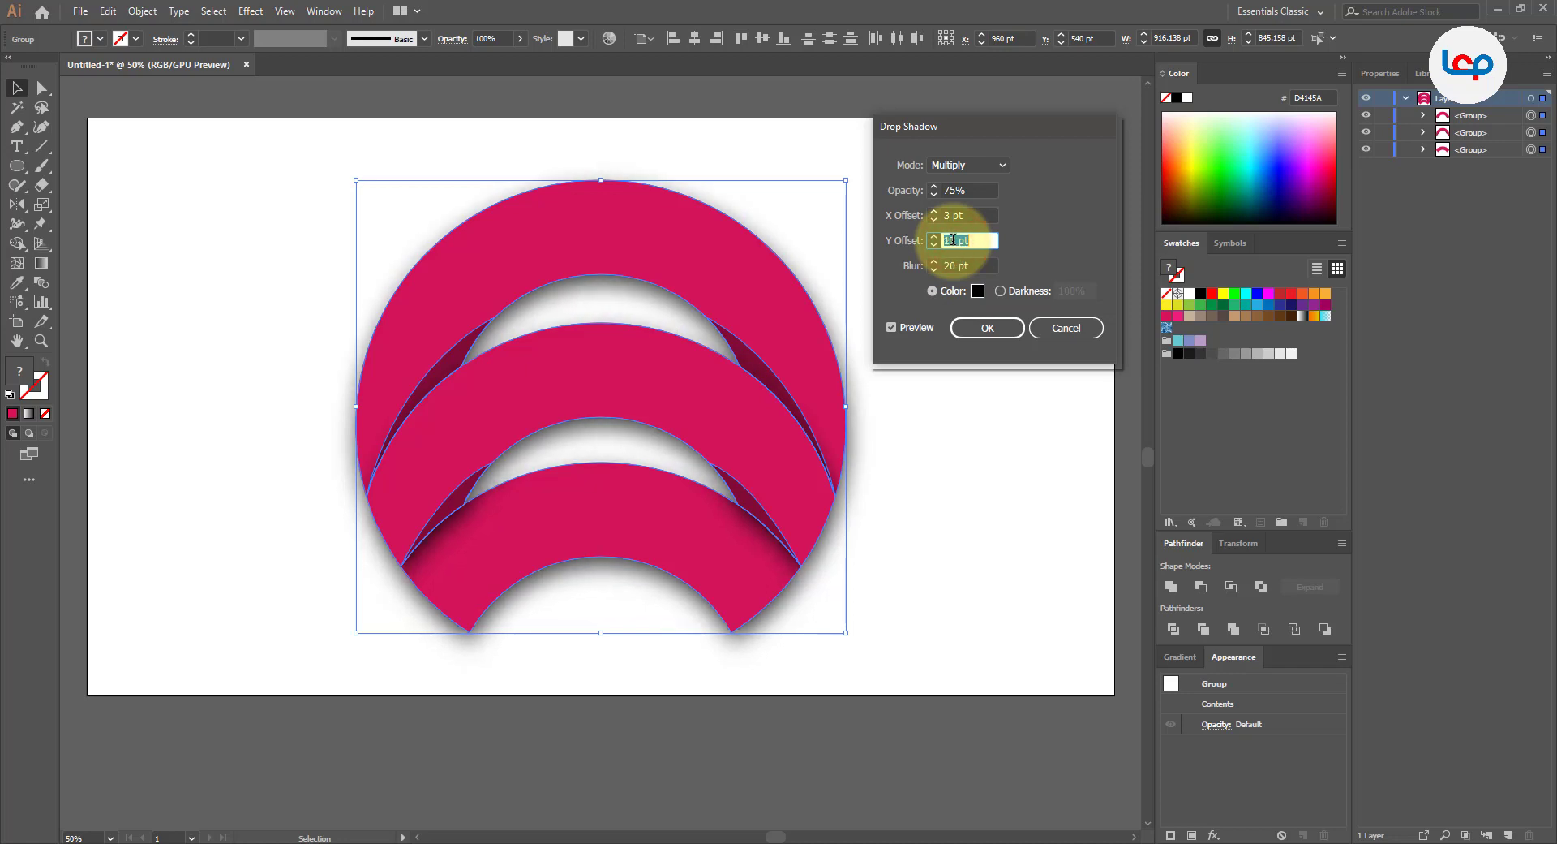
pyautogui.scroll(2, 953, 240)
pyautogui.scroll(2, 953, 216)
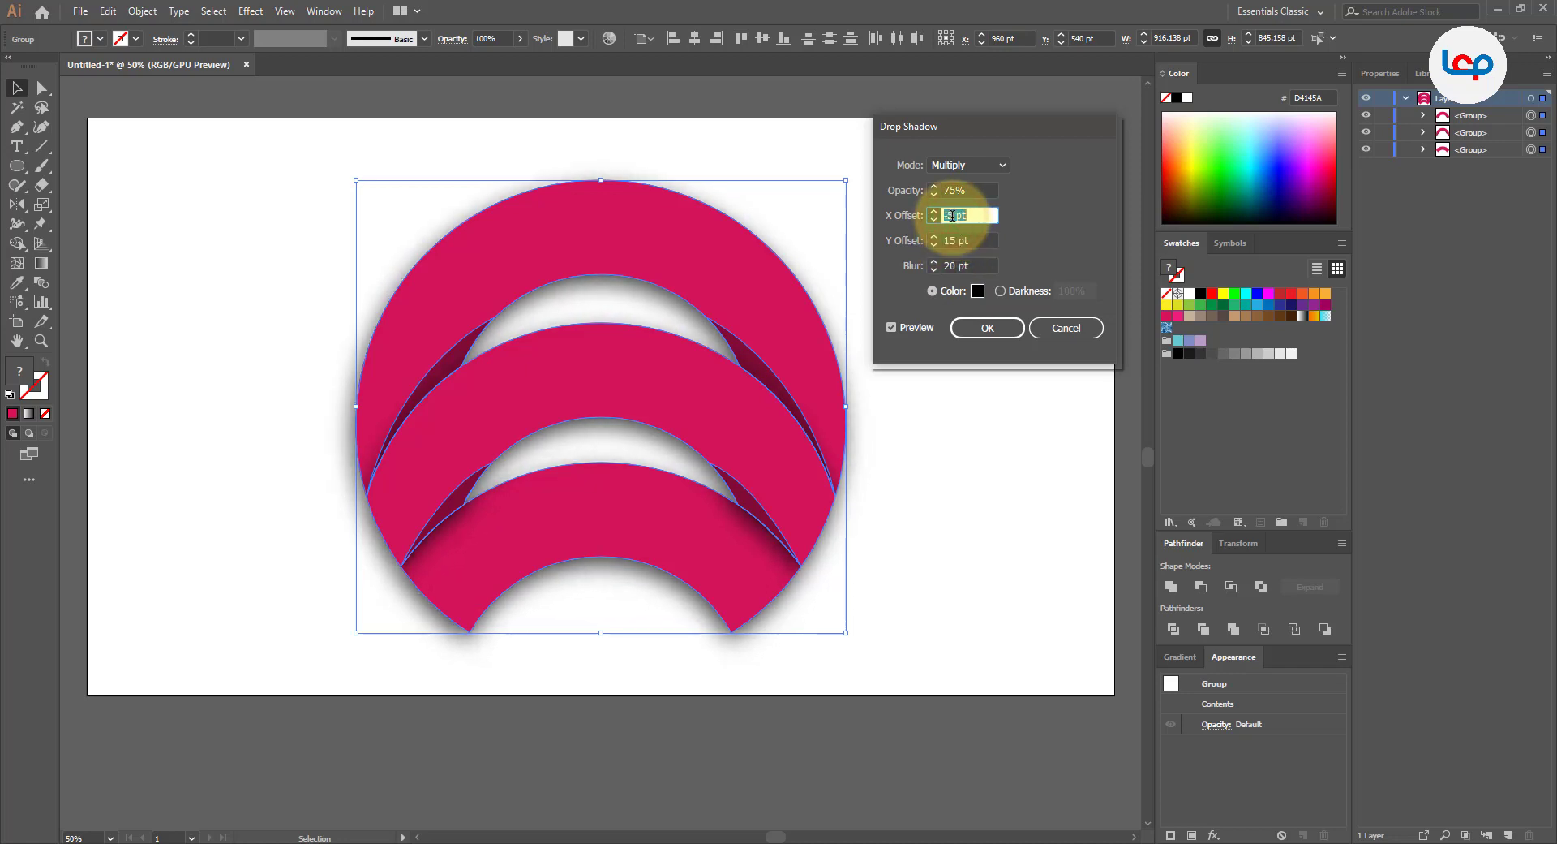
pyautogui.scroll(-4, 950, 190)
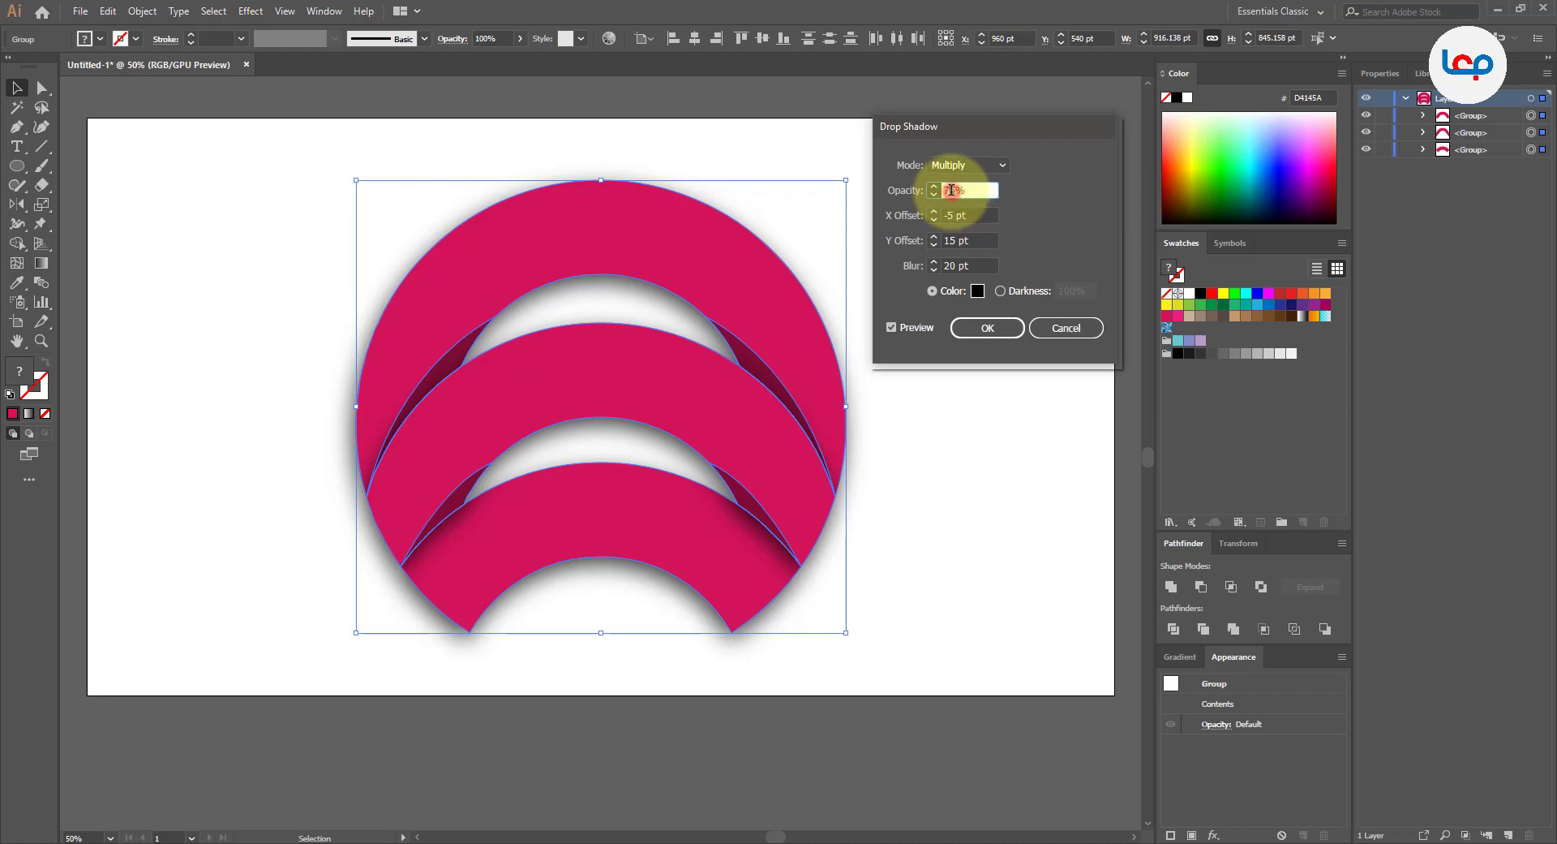
# Set the shadow's opacity to 45%, reduce its blur, and apply the effect to the arcs.
pyautogui.scroll(-3, 951, 190)
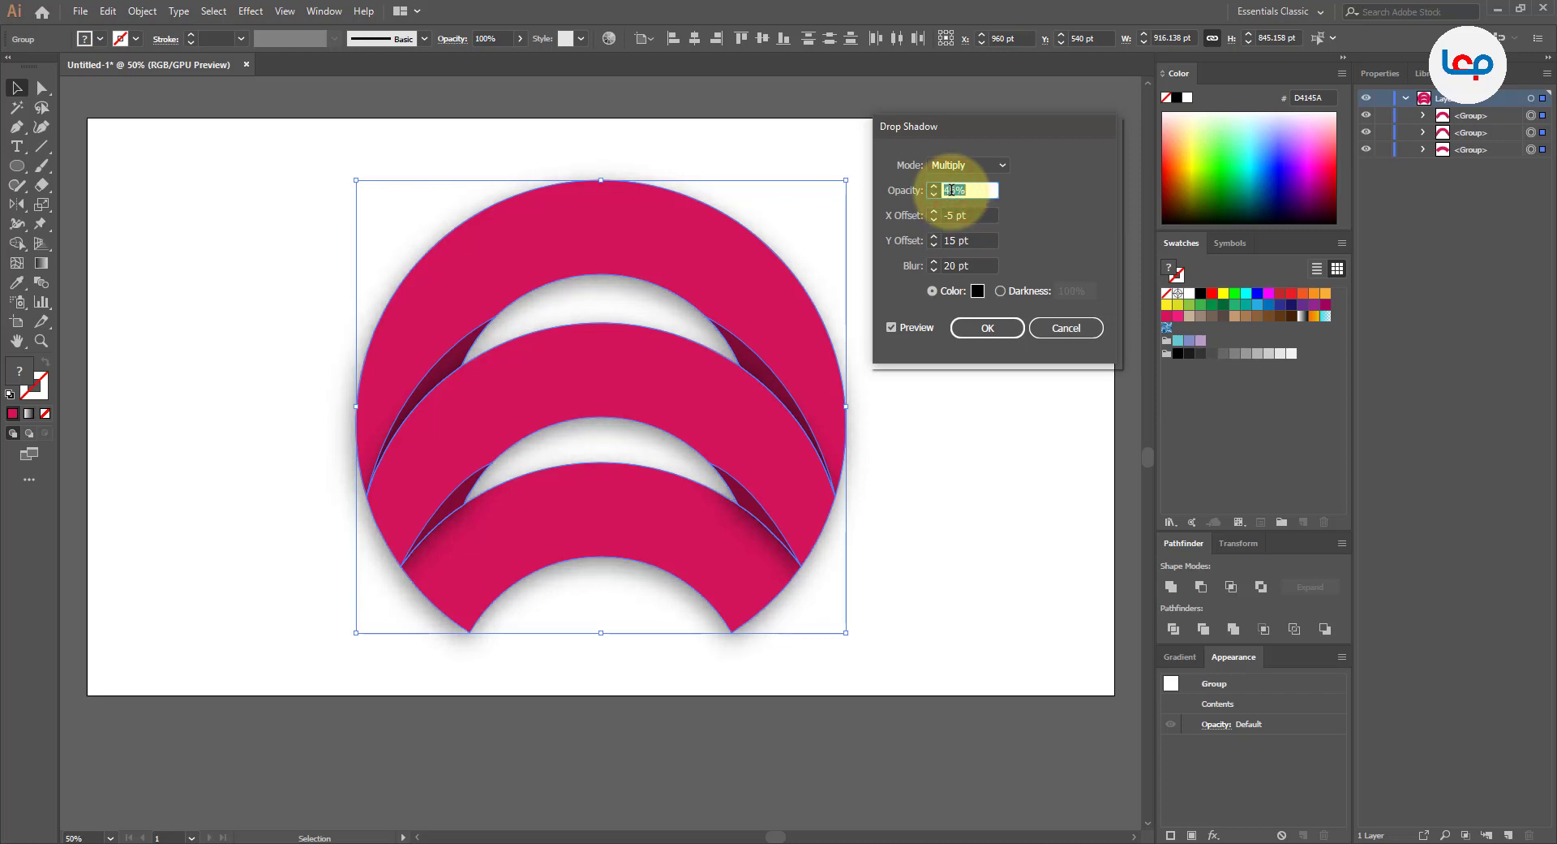
pyautogui.scroll(-5, 949, 260)
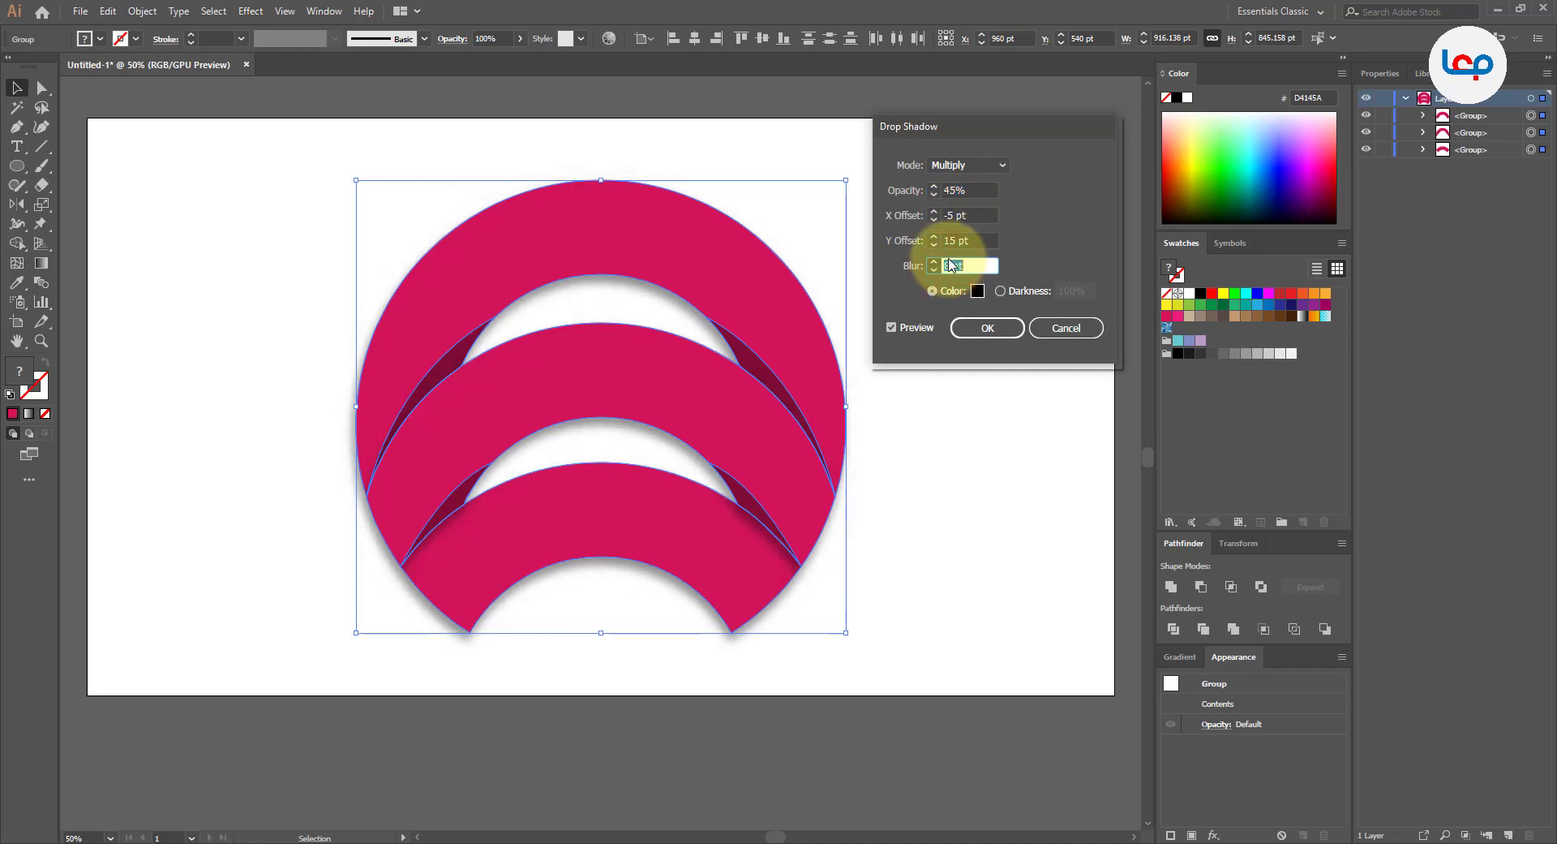
pyautogui.scroll(-2, 951, 263)
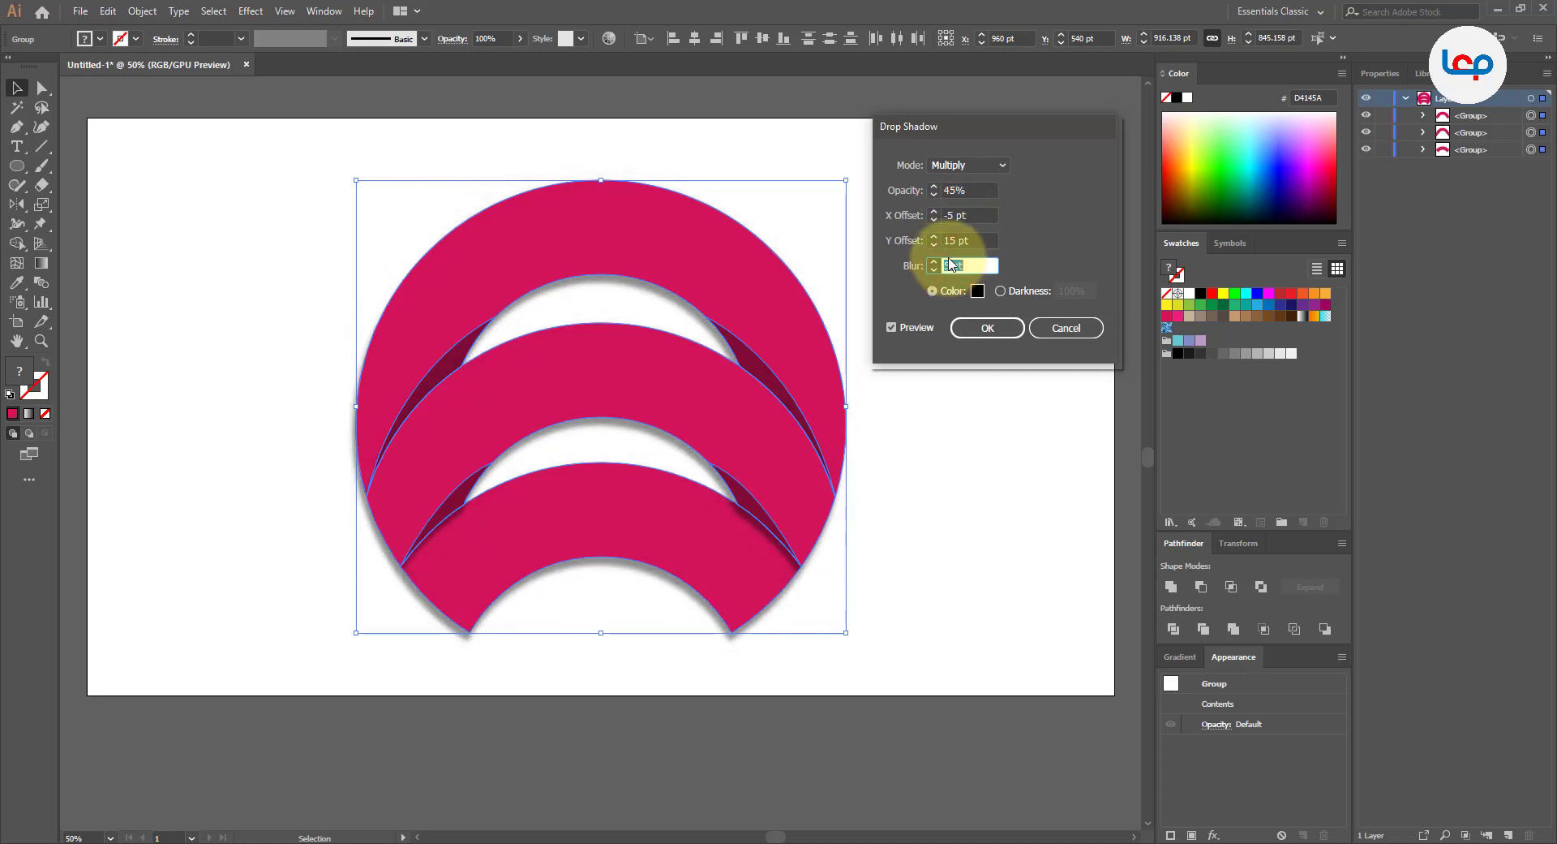
pyautogui.click(985, 328)
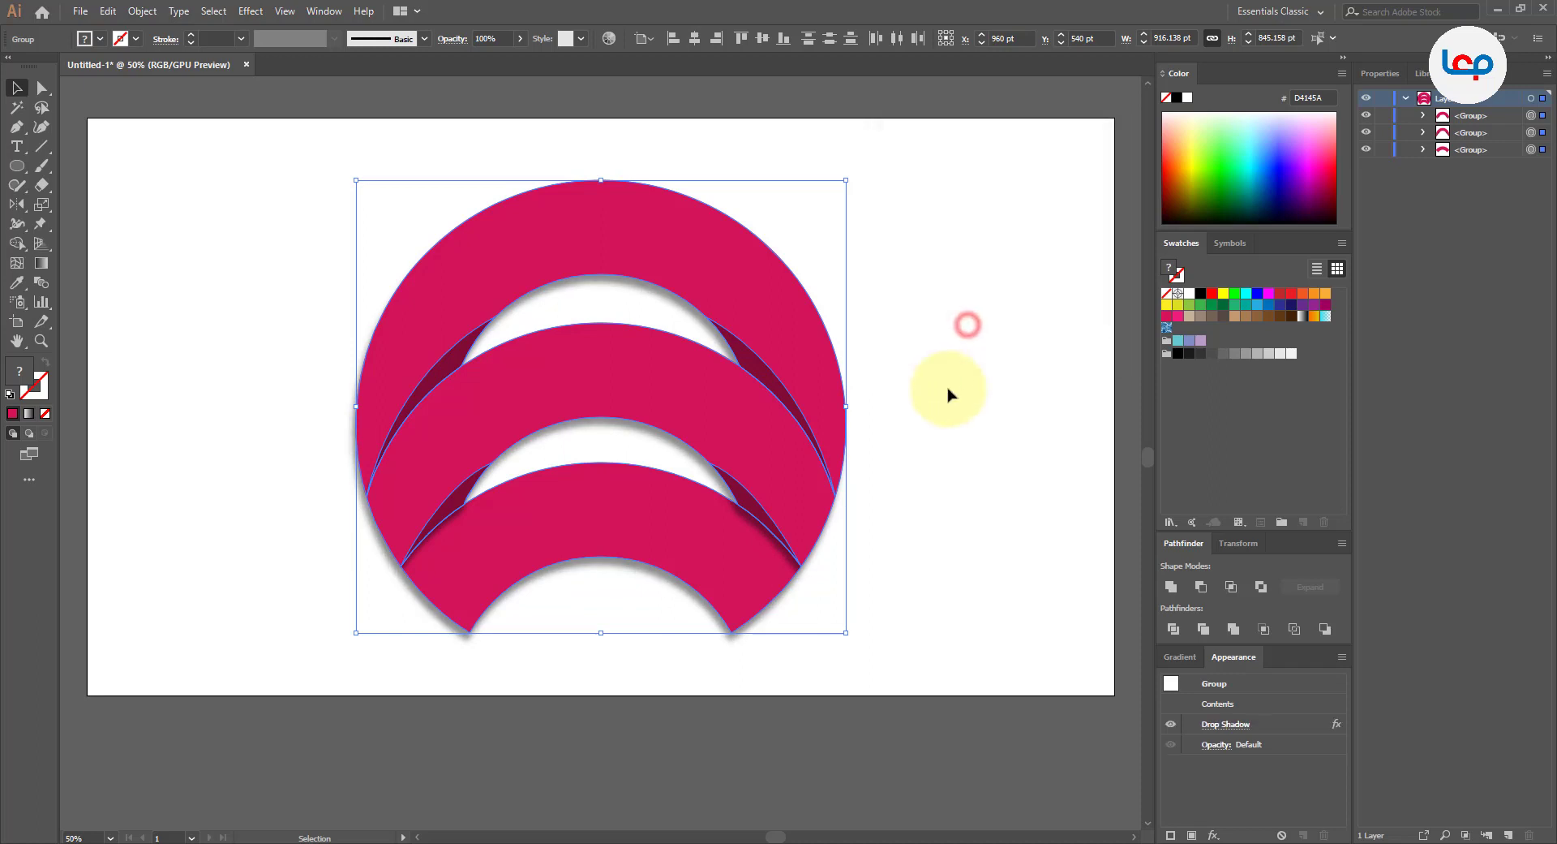
pyautogui.click(946, 388)
# Scale the whole logo down proportionally around its centre to about 673 by 621 pt.
pyautogui.scroll(-1, 641, 296)
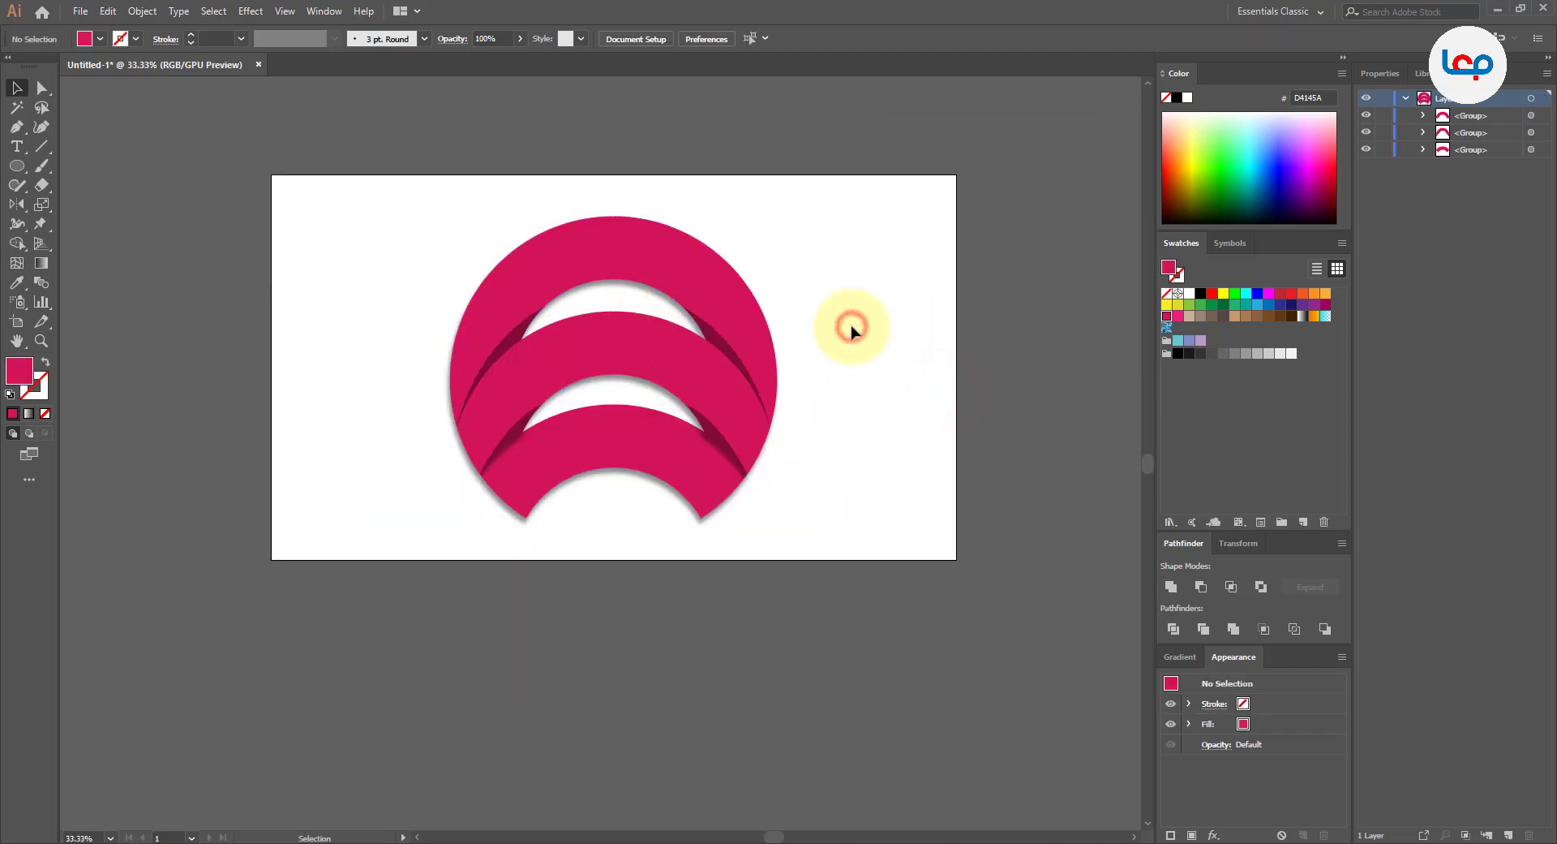
pyautogui.scroll(-1, 803, 320)
pyautogui.scroll(1, 855, 313)
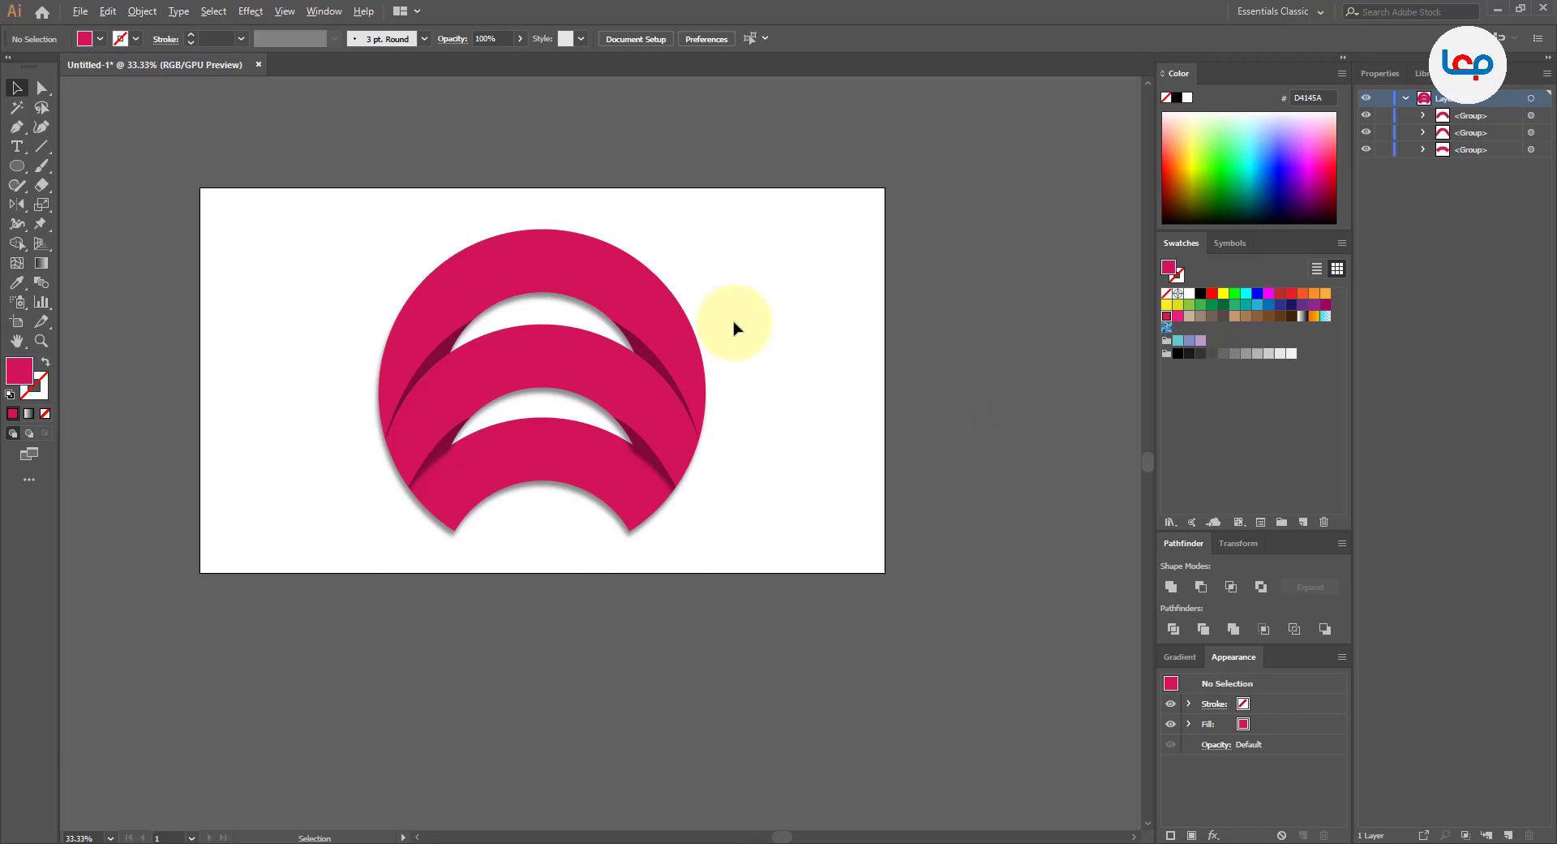
pyautogui.click(660, 324)
pyautogui.click(775, 251)
pyautogui.moveTo(794, 243); pyautogui.dragTo(393, 503)
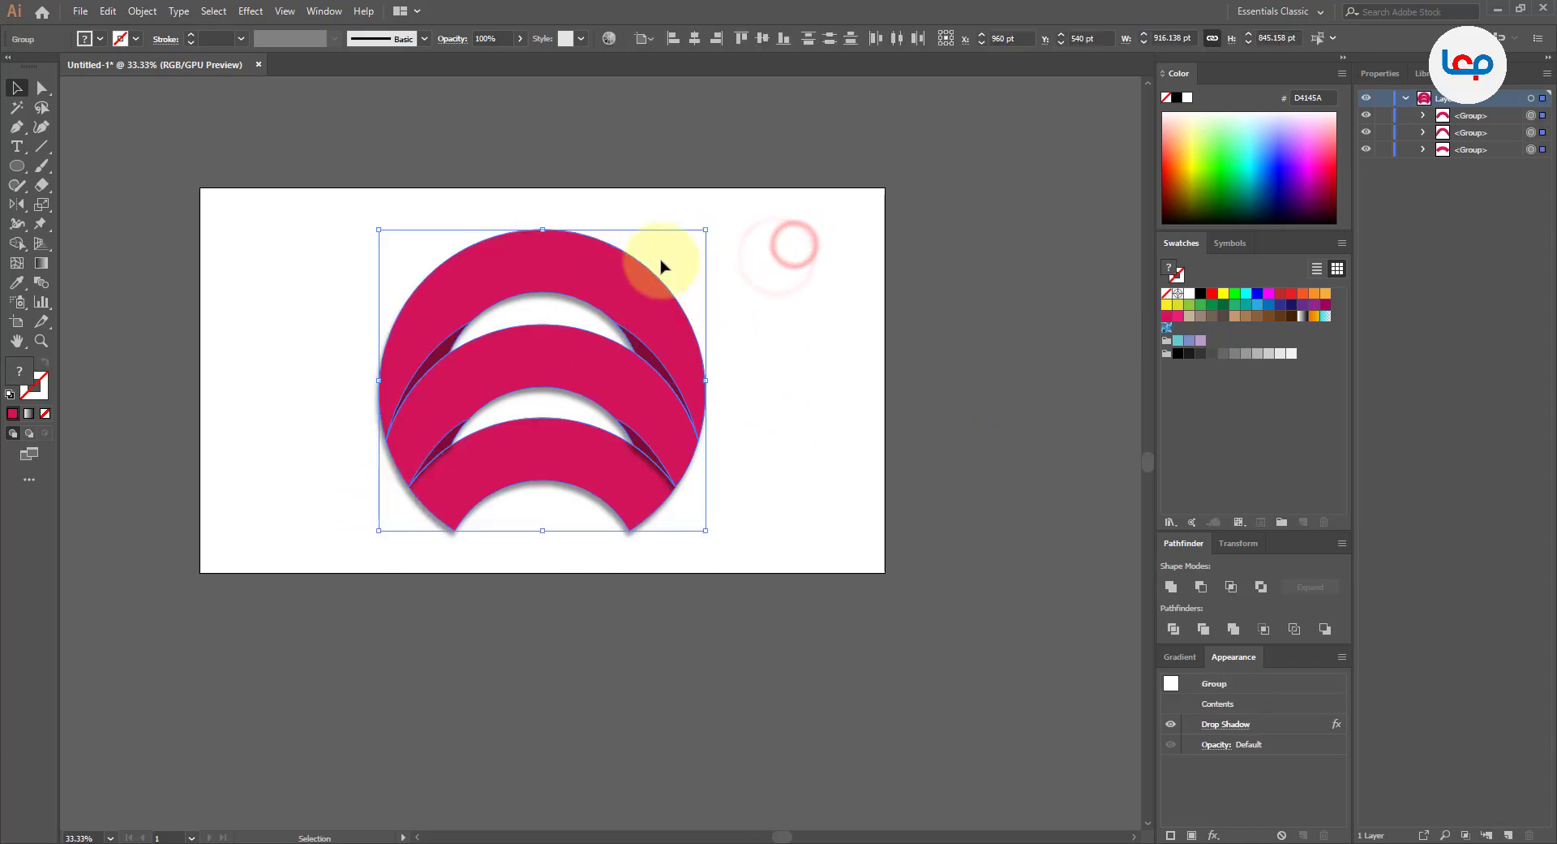
pyautogui.moveTo(706, 230); pyautogui.dragTo(692, 288)
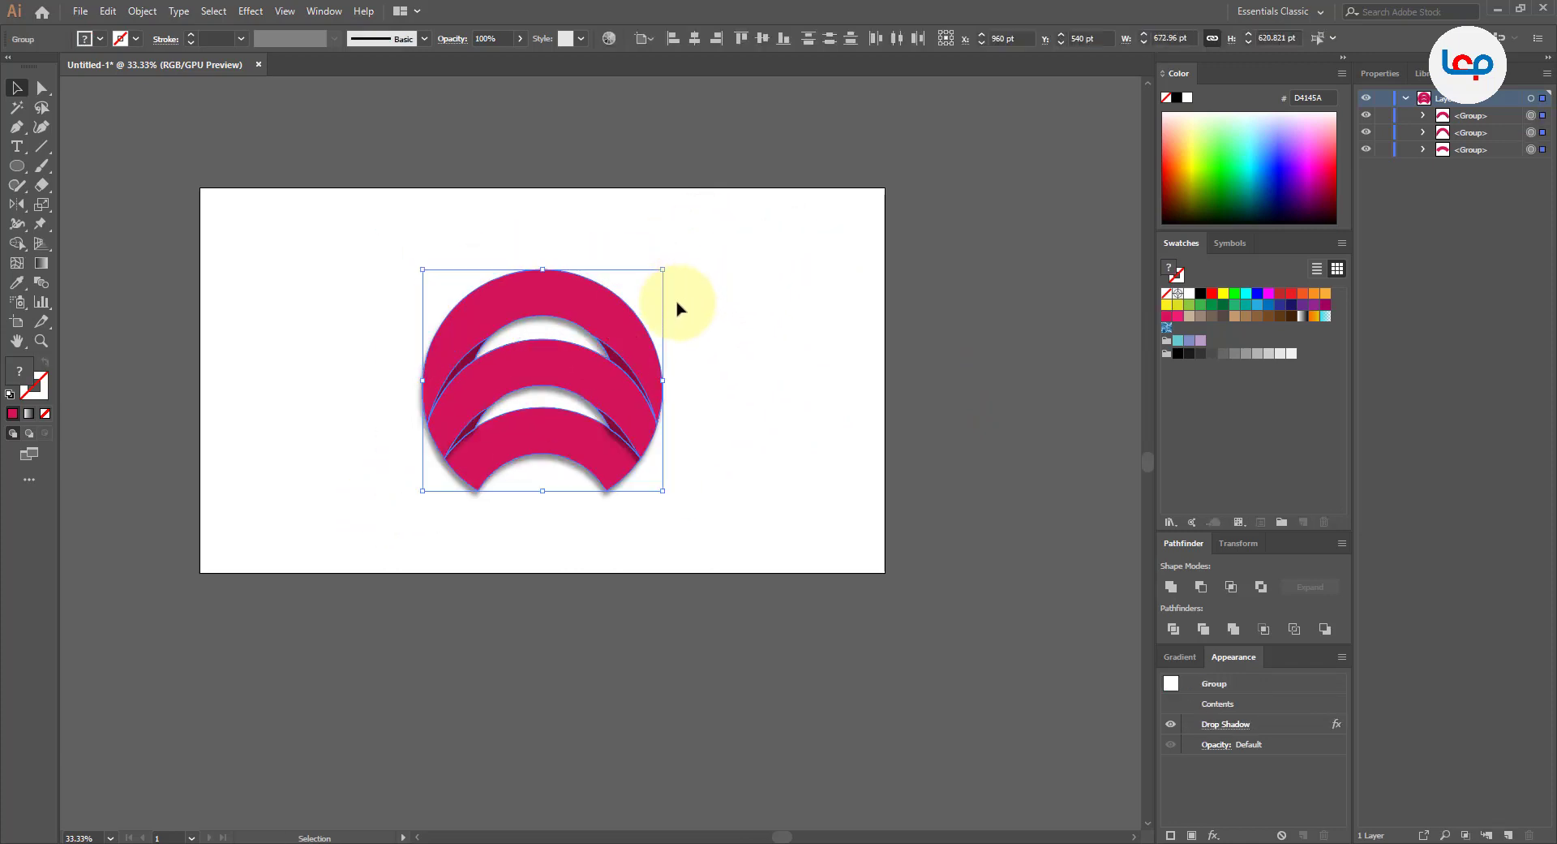
# Group the three arc groups into a single logo group and deselect it.
pyautogui.rightClick(575, 330)
pyautogui.click(625, 426)
pyautogui.click(727, 388)
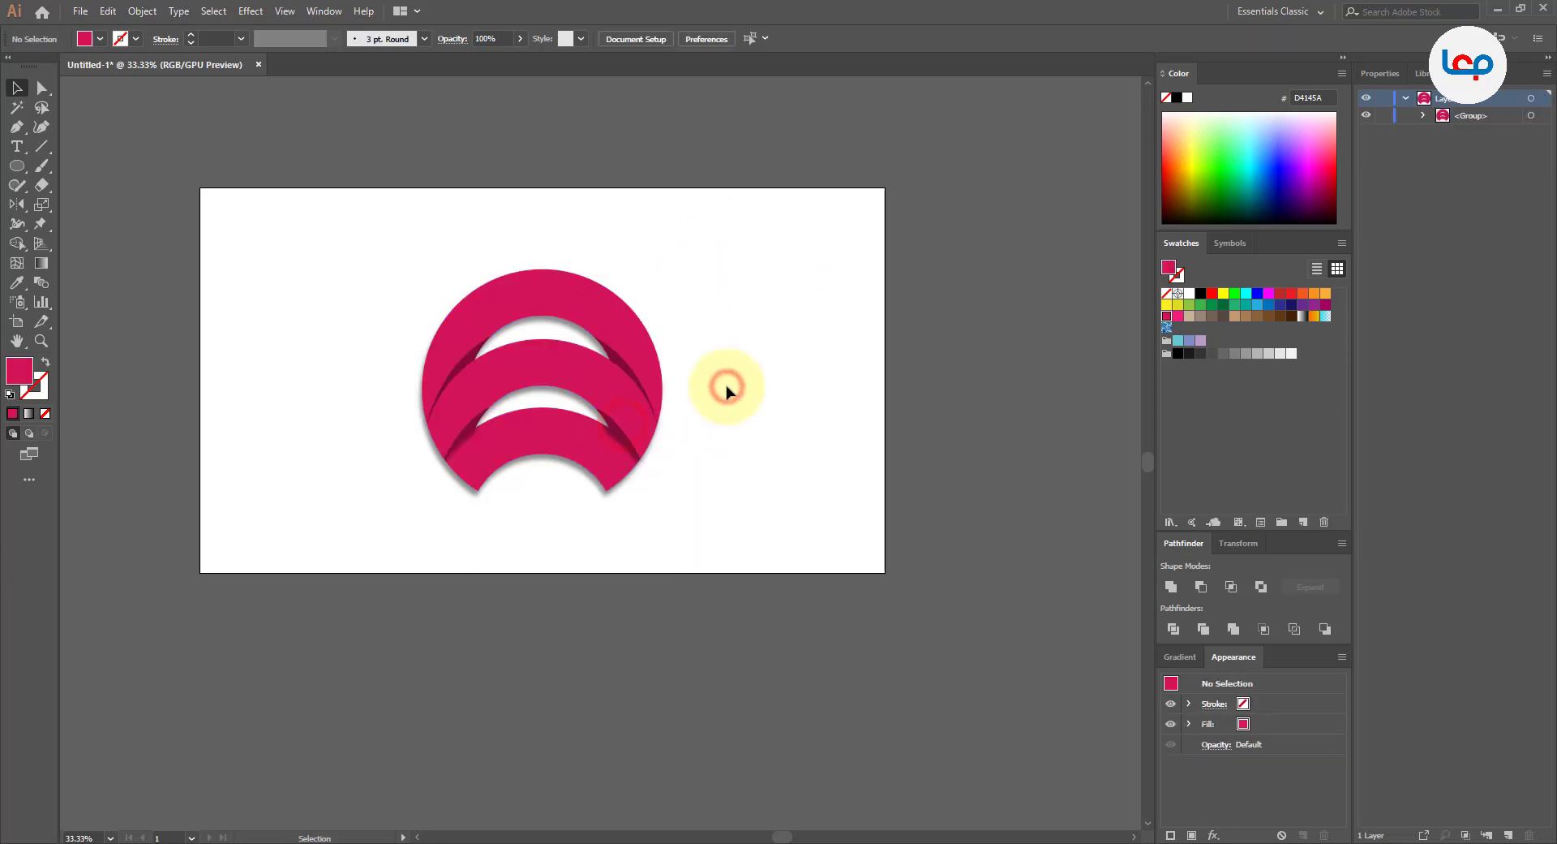